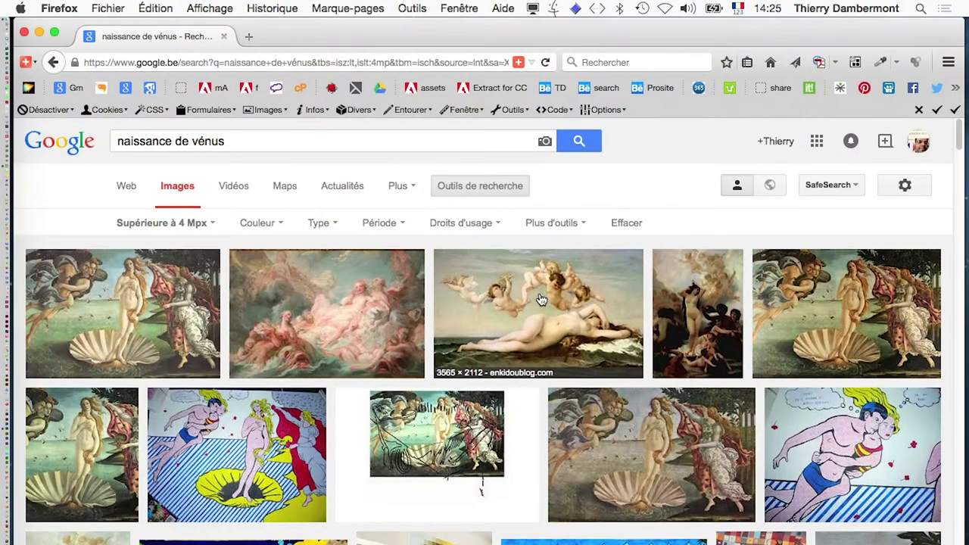
Open the full-size Cabanel Birth of Venus image in its own Firefox tab
super+click(541, 301)
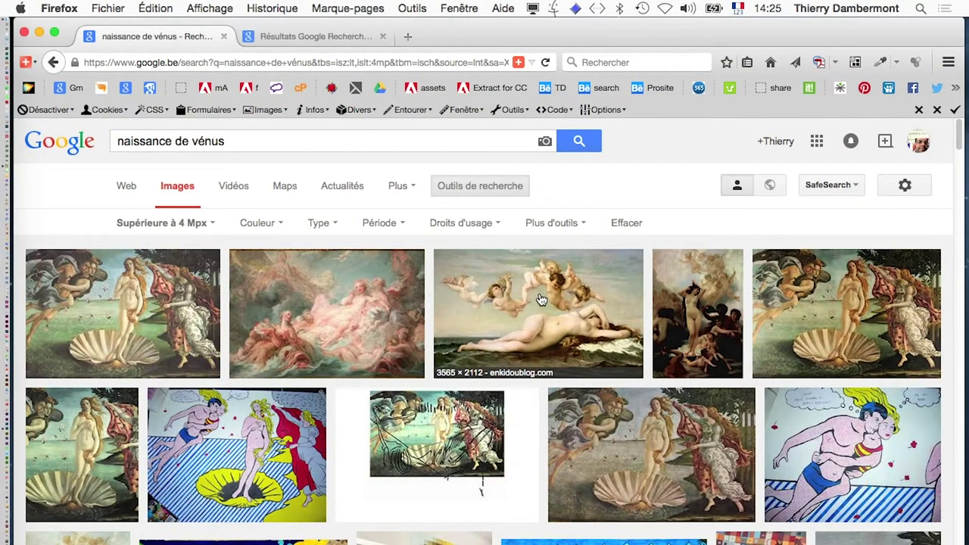
click(296, 36)
key(ctrl+shift+Tab)
click(318, 37)
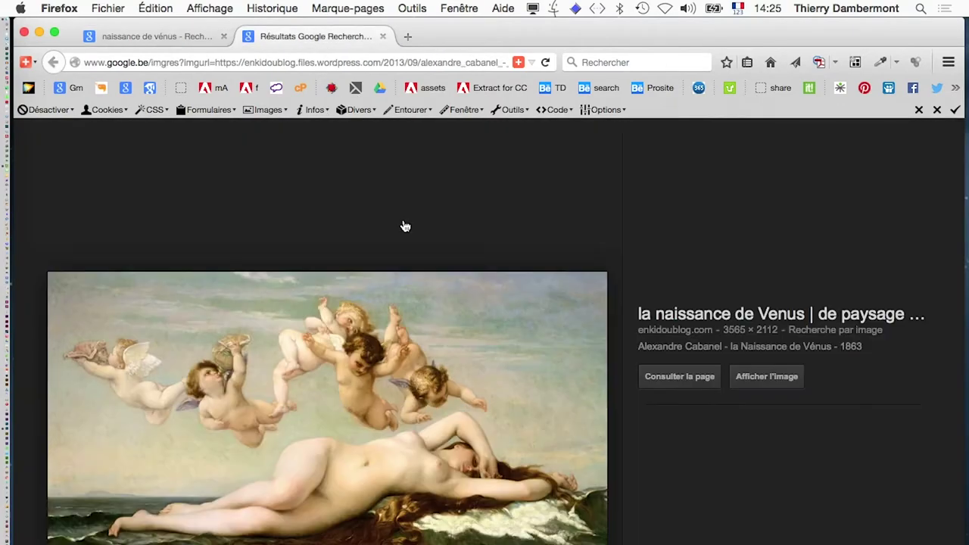
click(770, 391)
Save the full-size image into the initiation PS jour 5 folder
right_click(478, 410)
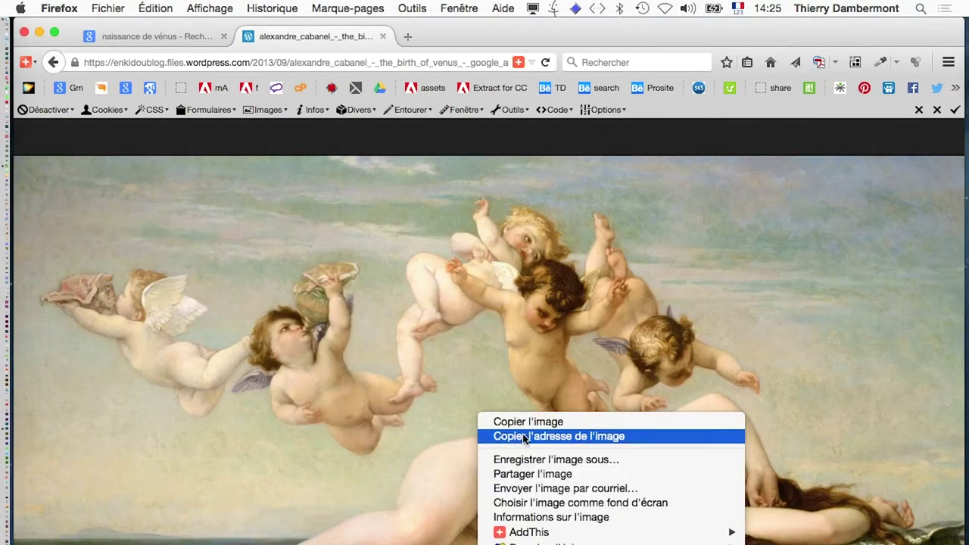
click(540, 459)
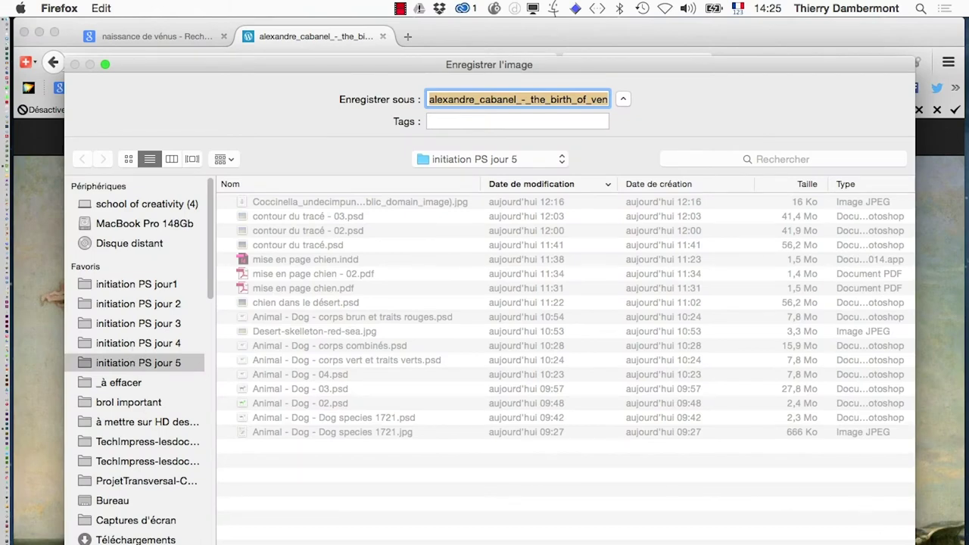
key(Return)
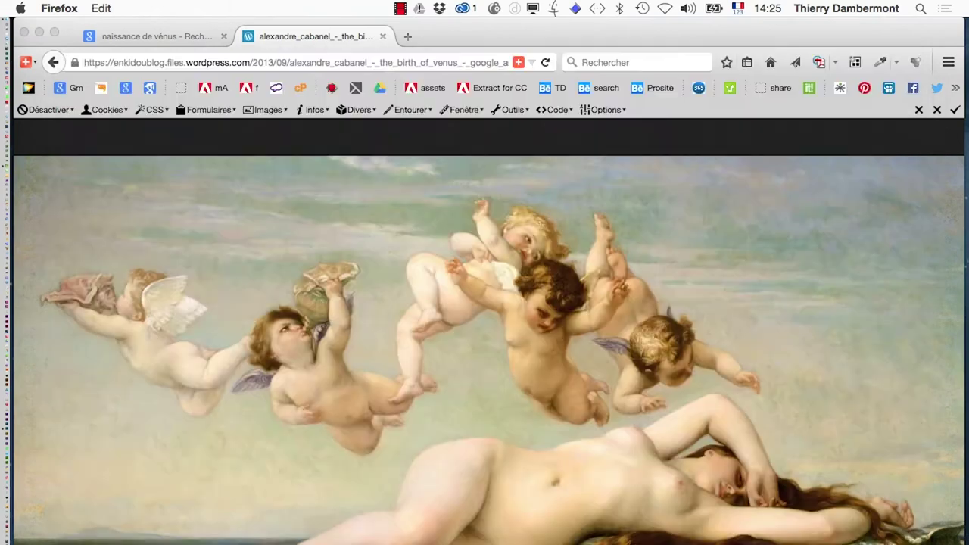
Switch to Photoshop, hide Firefox, and close the Informations and Calques panels
key(super+Tab)
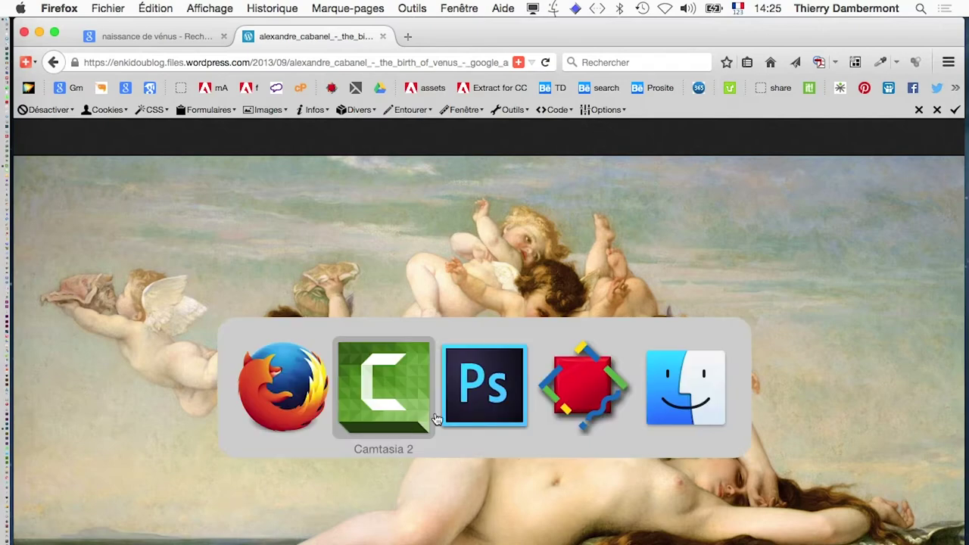
click(484, 386)
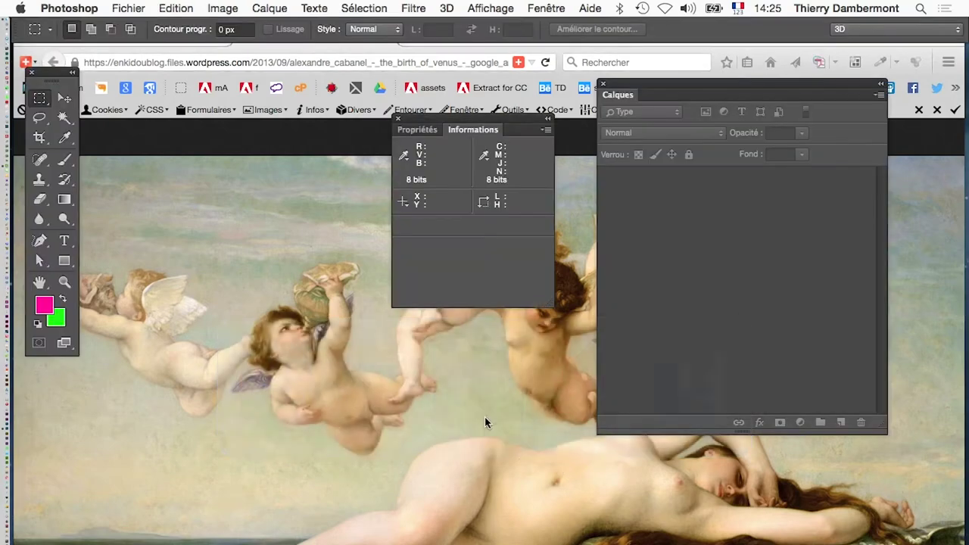
key(super+alt+h)
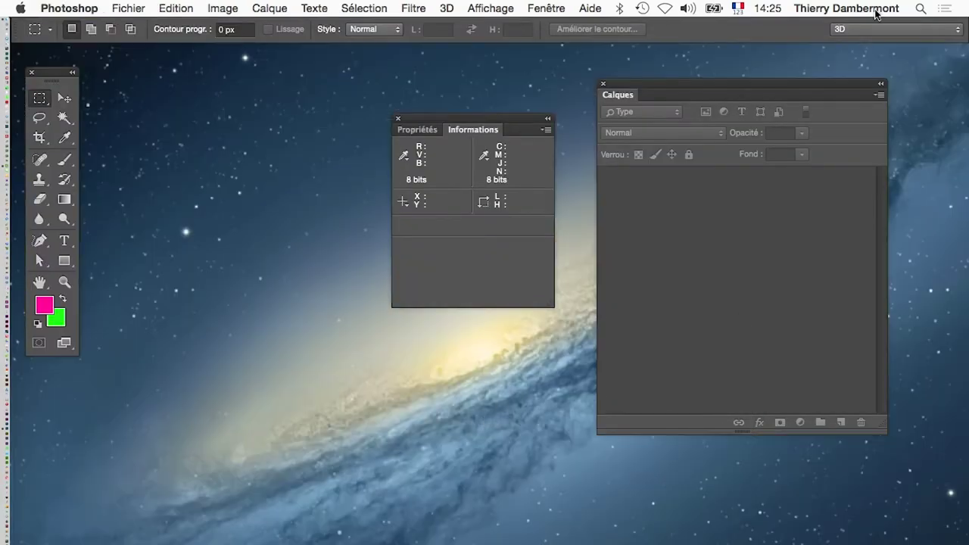
click(397, 119)
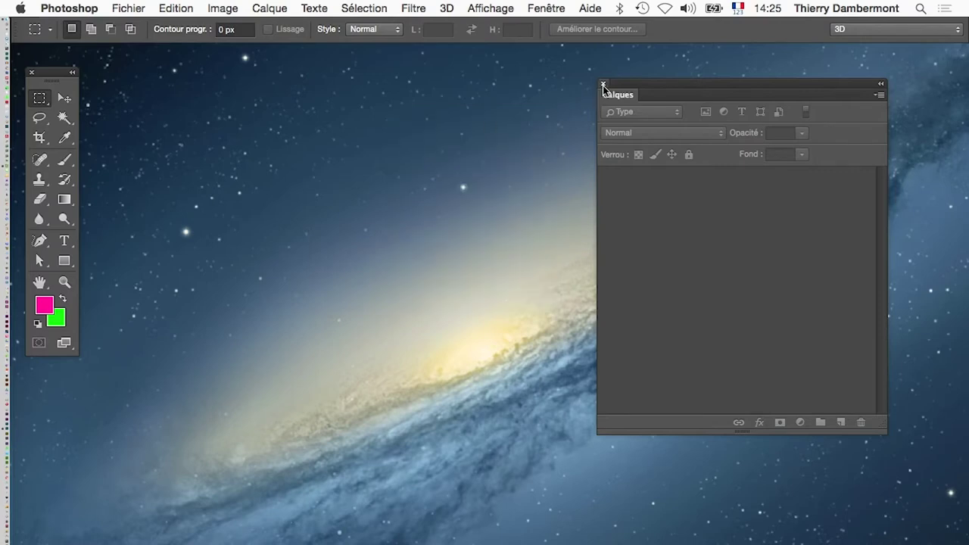
click(602, 84)
Open the downloaded Cabanel Birth of Venus JPG in Photoshop
click(128, 9)
click(136, 40)
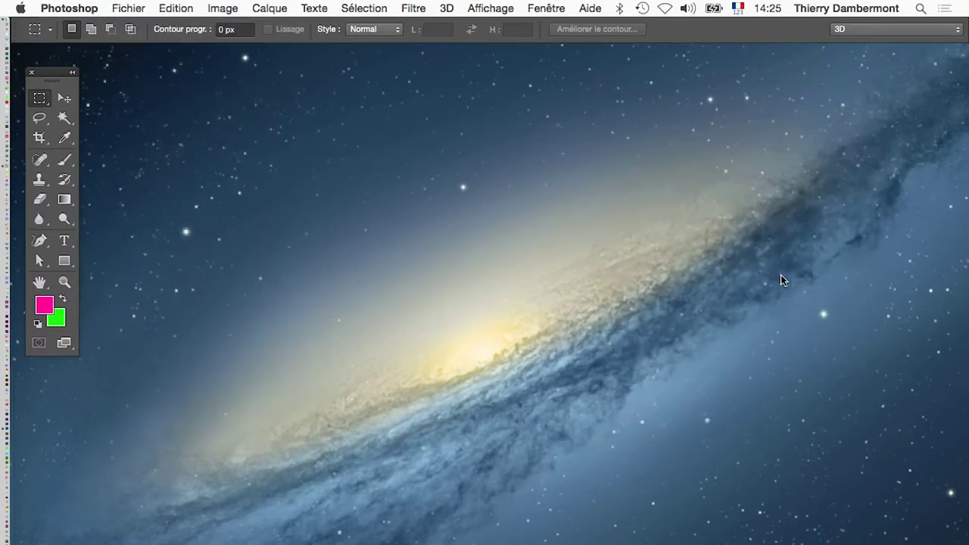
click(280, 134)
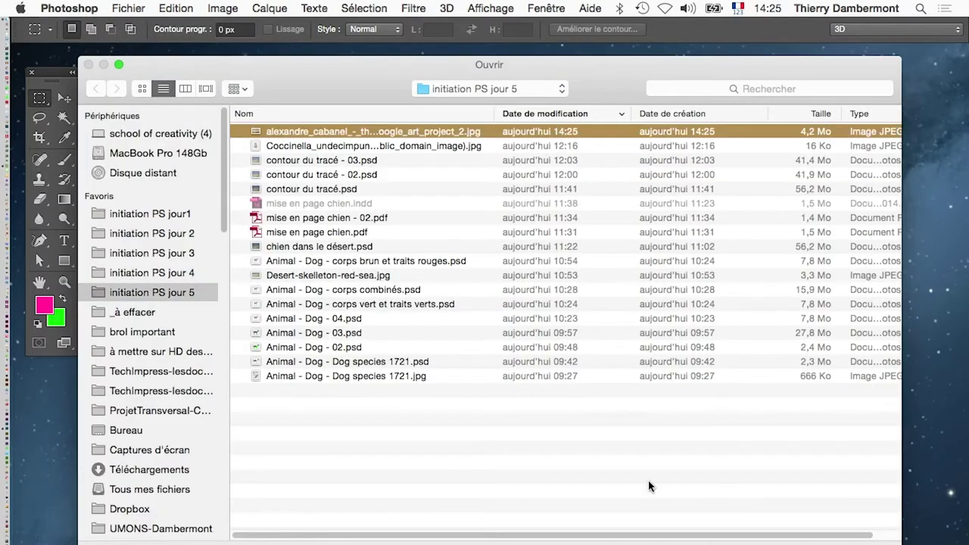
key(Return)
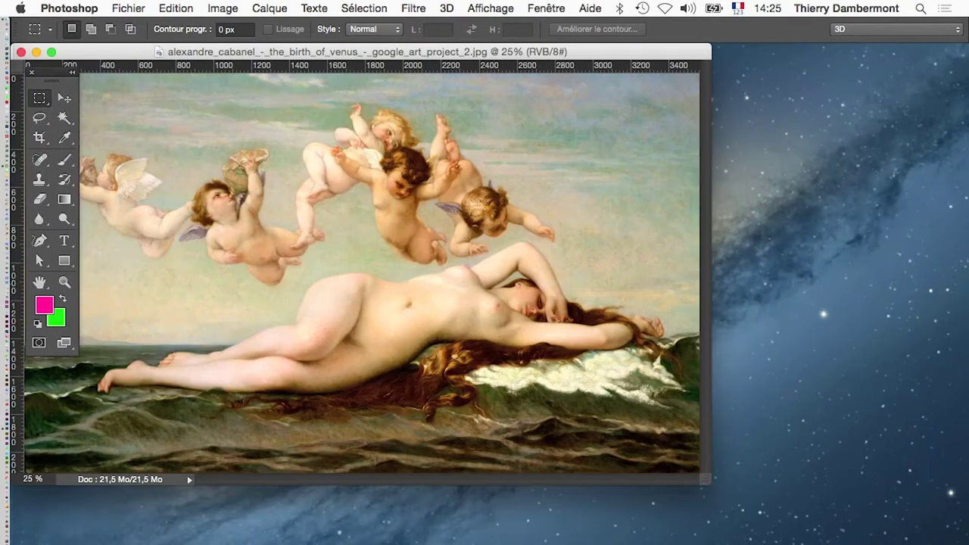
Show the painting full screen and preview assigning the sRGB IEC61966-2.1 profile
key(f)
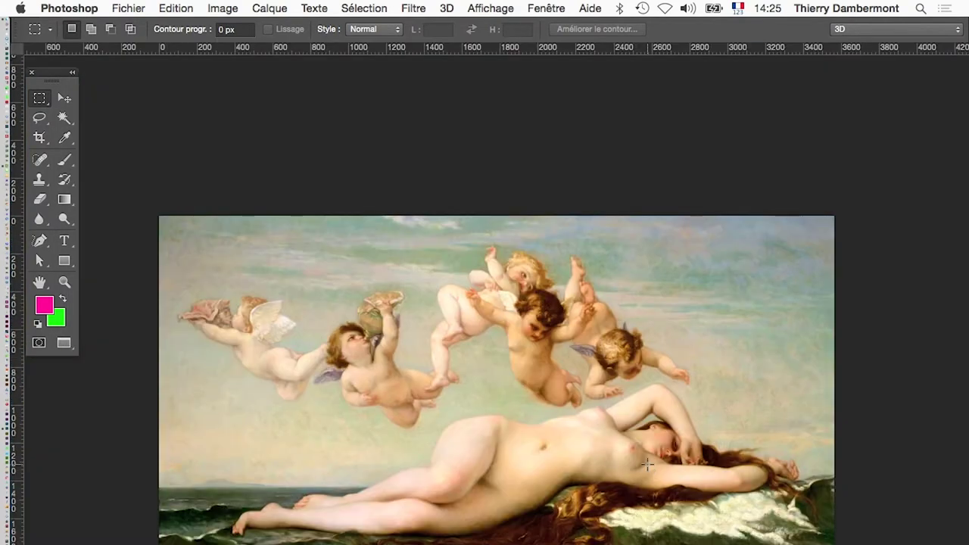
click(167, 10)
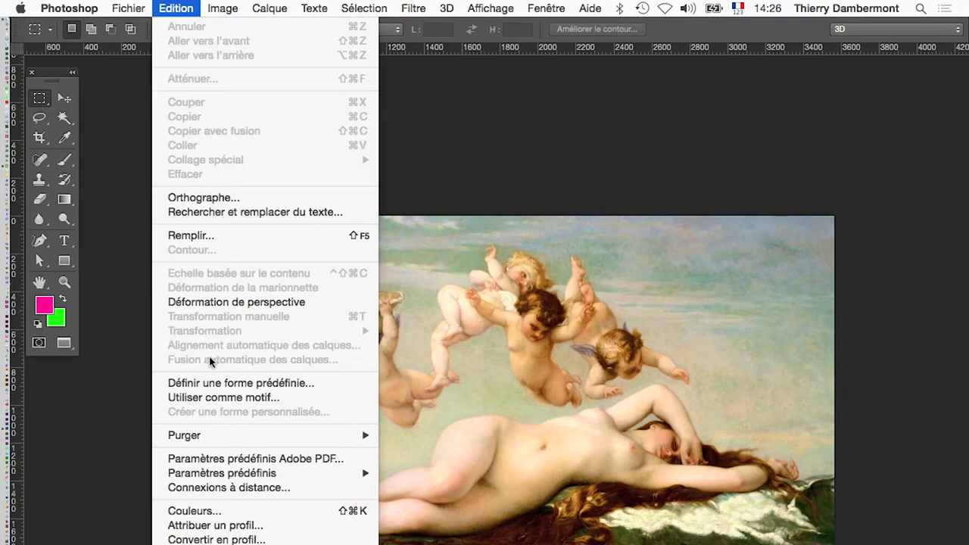
click(242, 525)
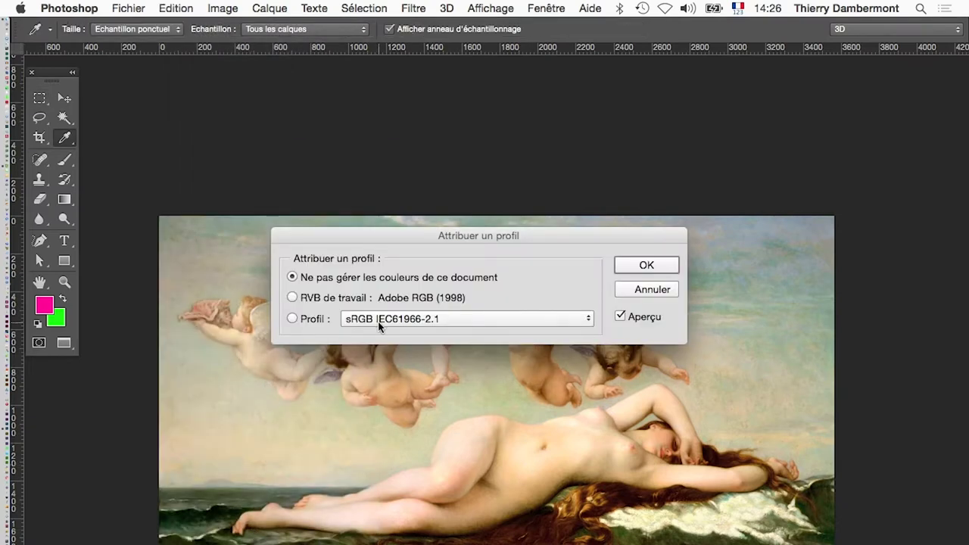
click(311, 324)
Move the profile dialog aside, close it without applying, and reopen the Edition menu
mouse_move(315, 237)
mouse_down()
mouse_move(343, 79)
mouse_move(348, 86)
mouse_move(334, 87)
mouse_up()
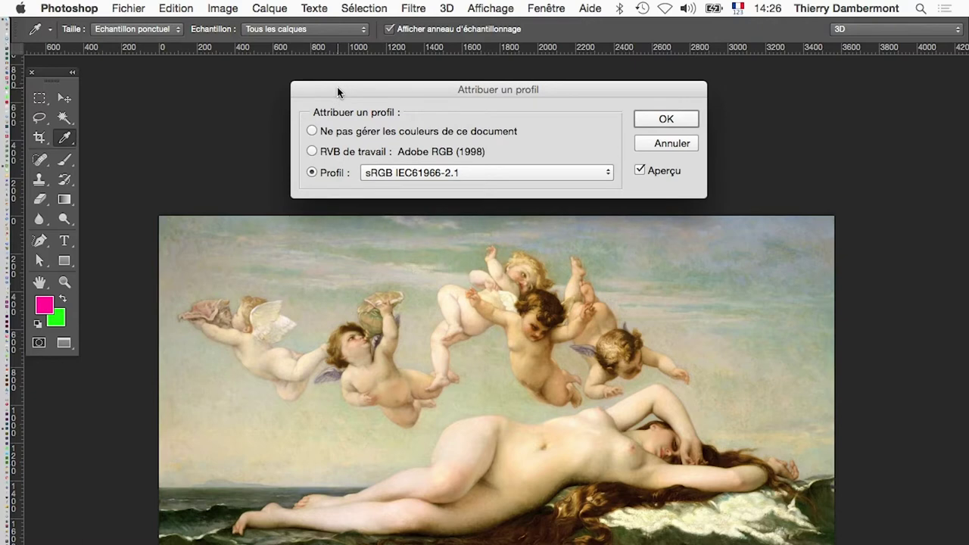
drag(335, 89, 339, 89)
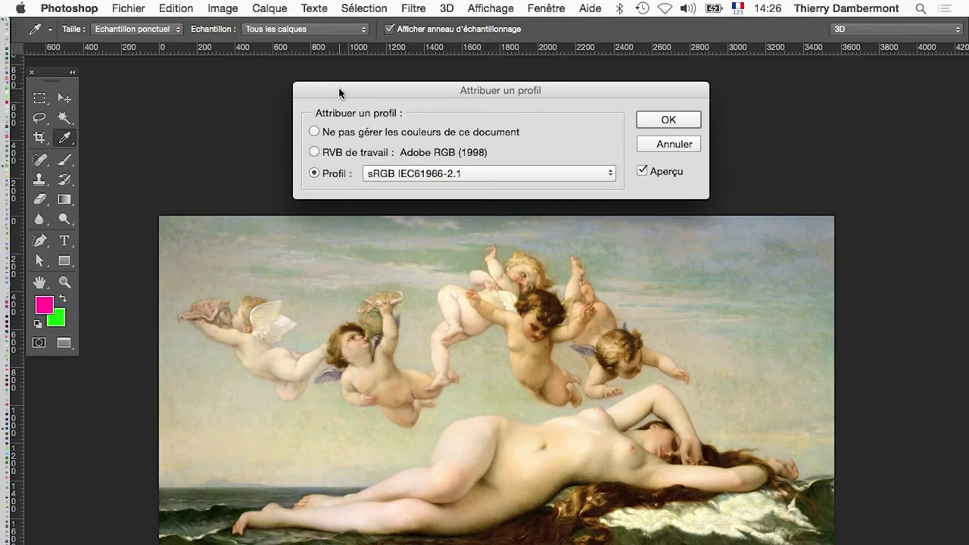
click(663, 145)
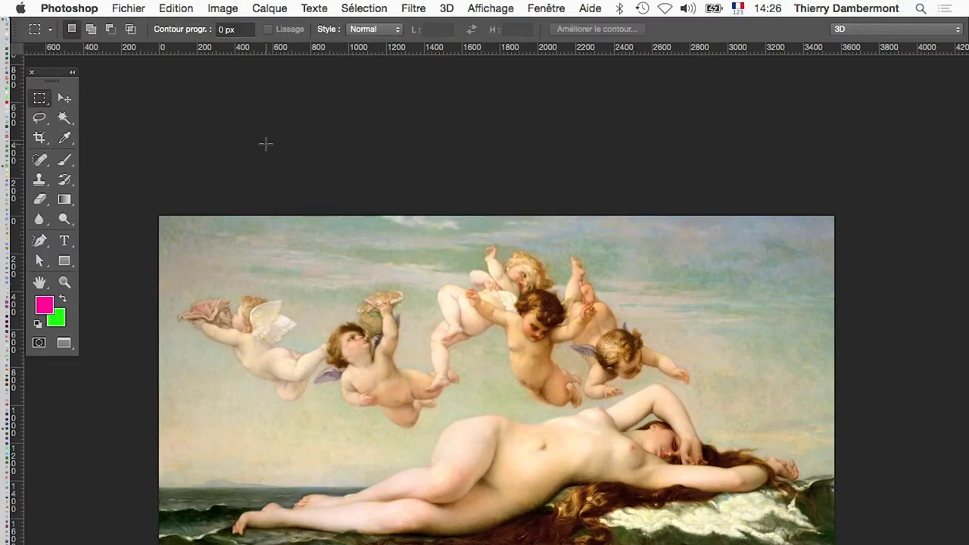
click(175, 7)
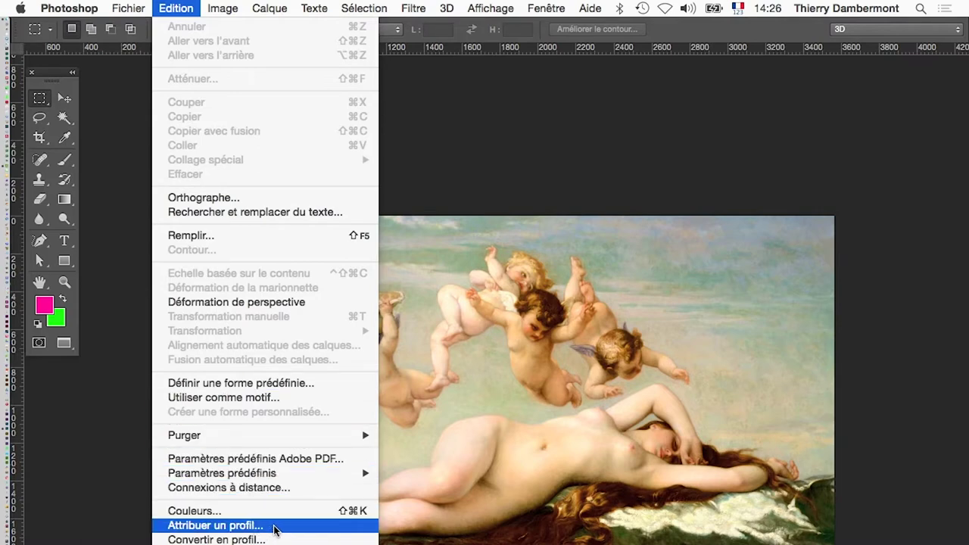
Assign the sRGB IEC61966-2.1 profile, comparing colours with Aperçu on and off
click(275, 525)
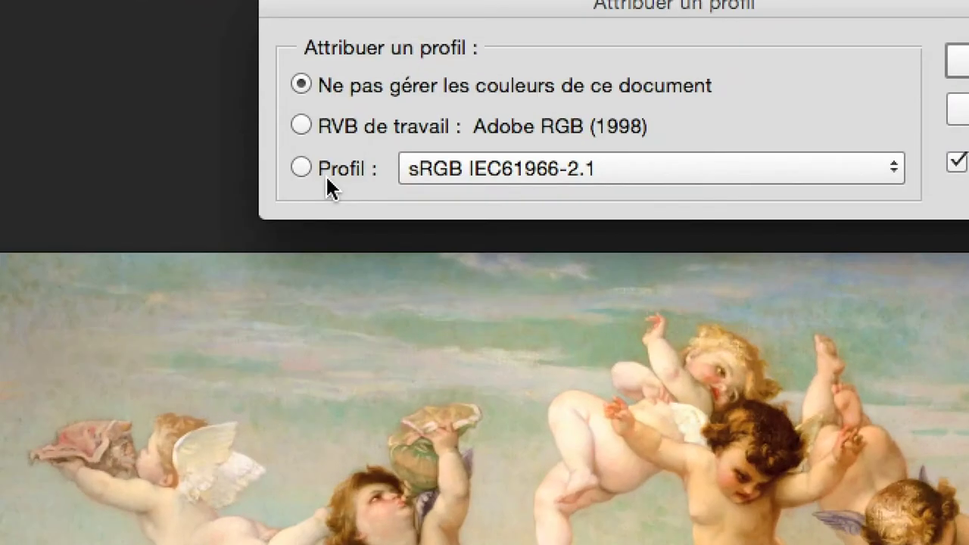
click(330, 187)
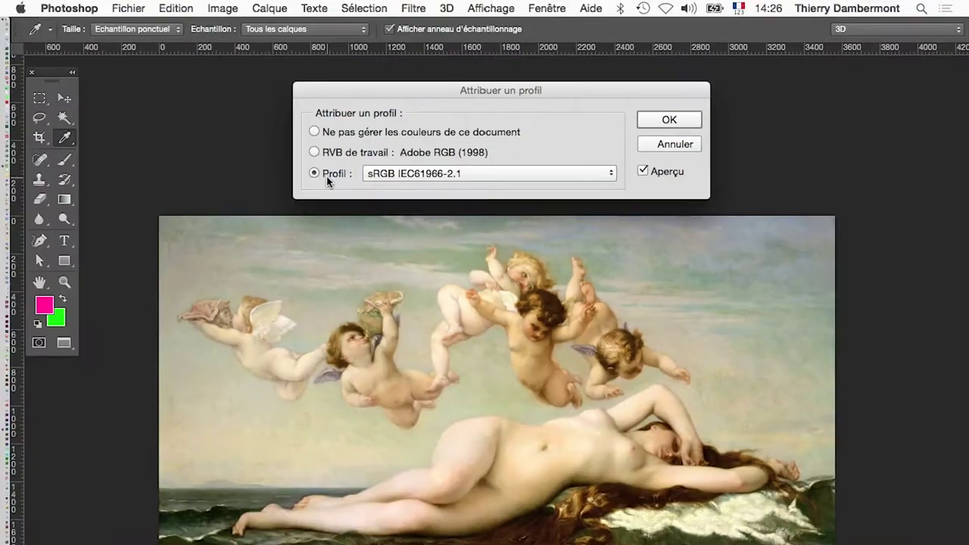
click(642, 171)
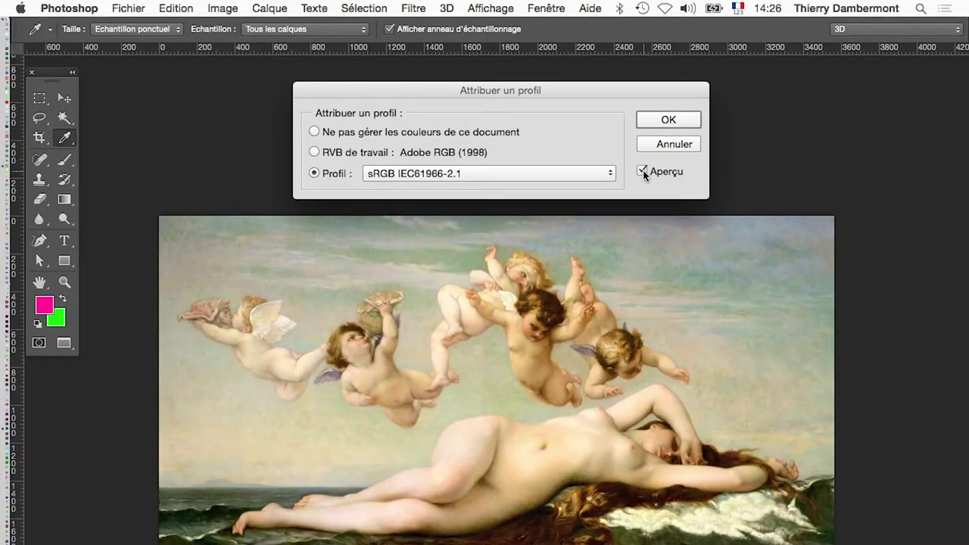
scroll(579, 309, up, 3)
click(641, 172)
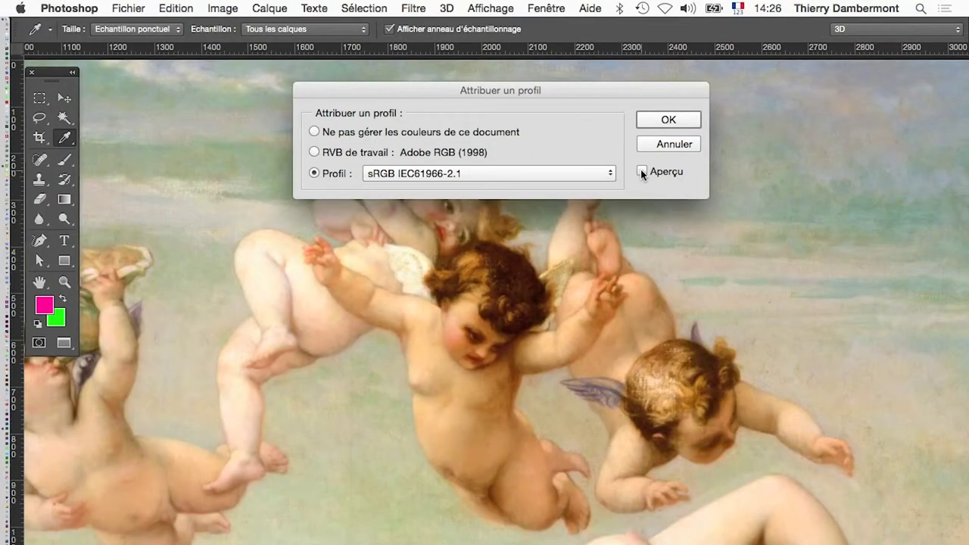
click(641, 171)
click(645, 119)
key(m)
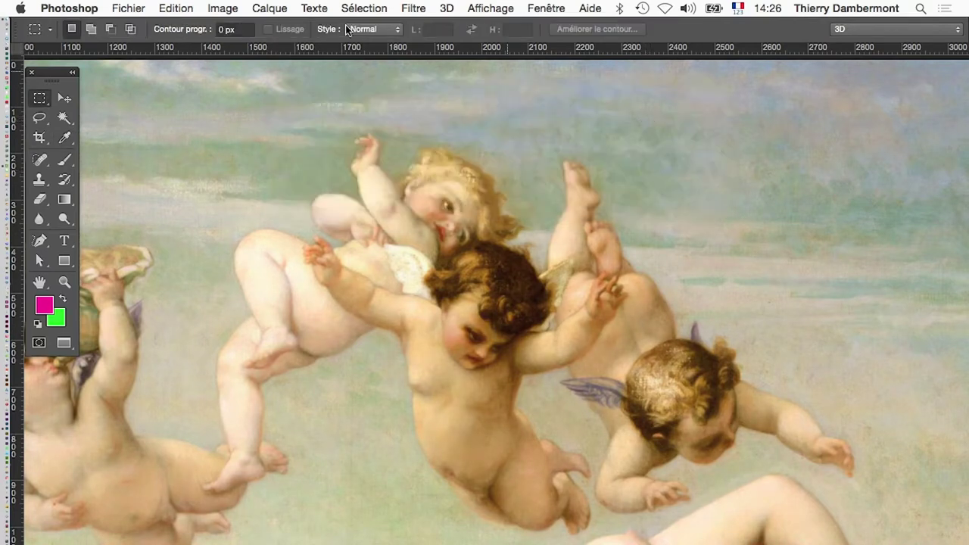
Reconfirm sRGB IEC61966-2.1 in Attribuer un profil and zoom out on the painting
click(175, 8)
click(215, 524)
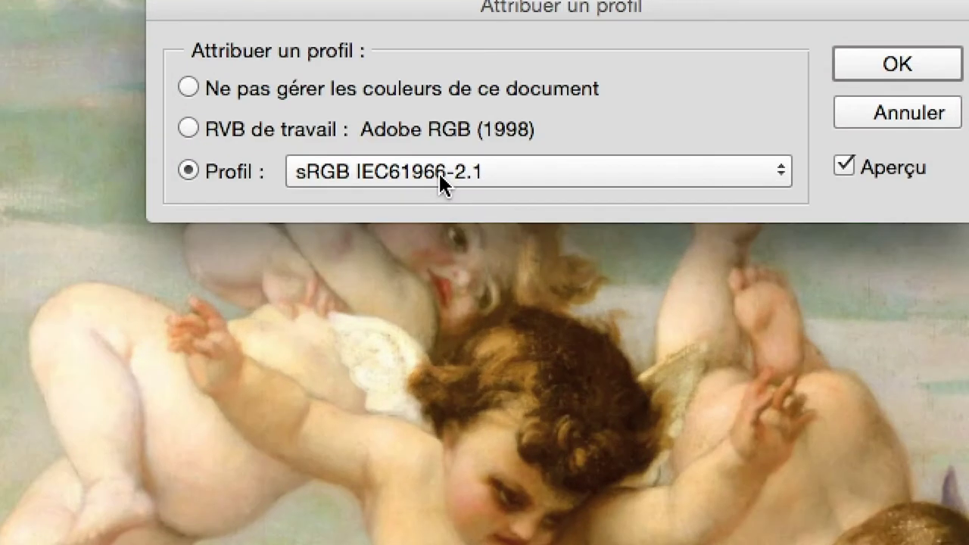
click(441, 177)
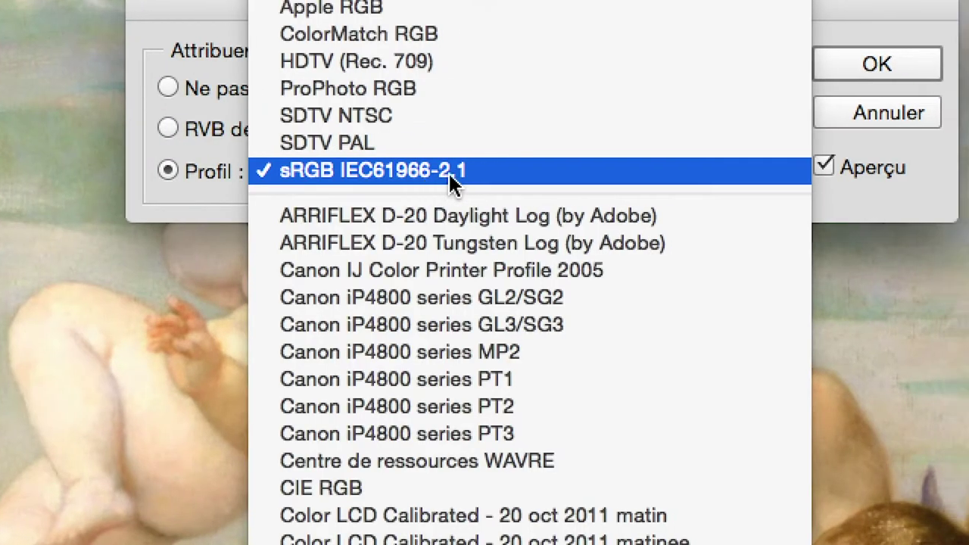
click(437, 171)
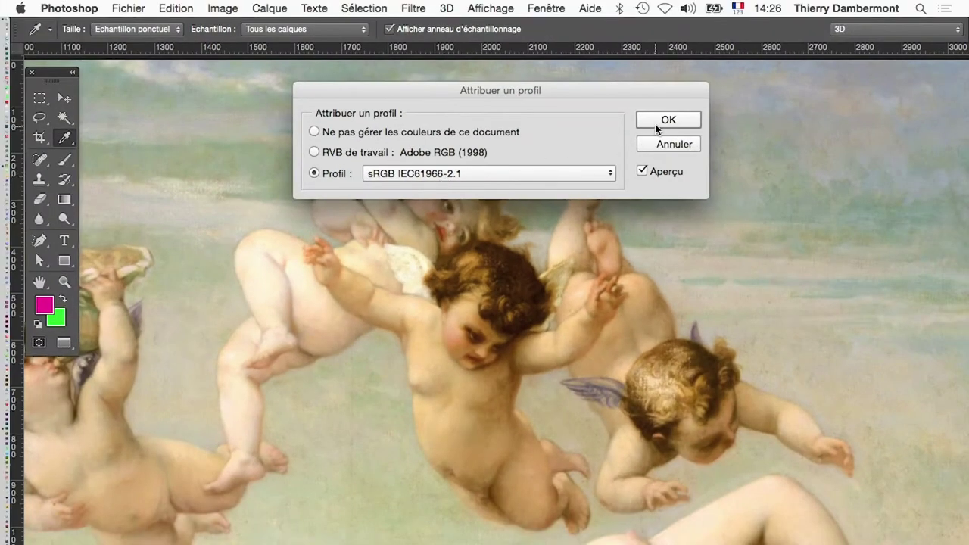
click(663, 125)
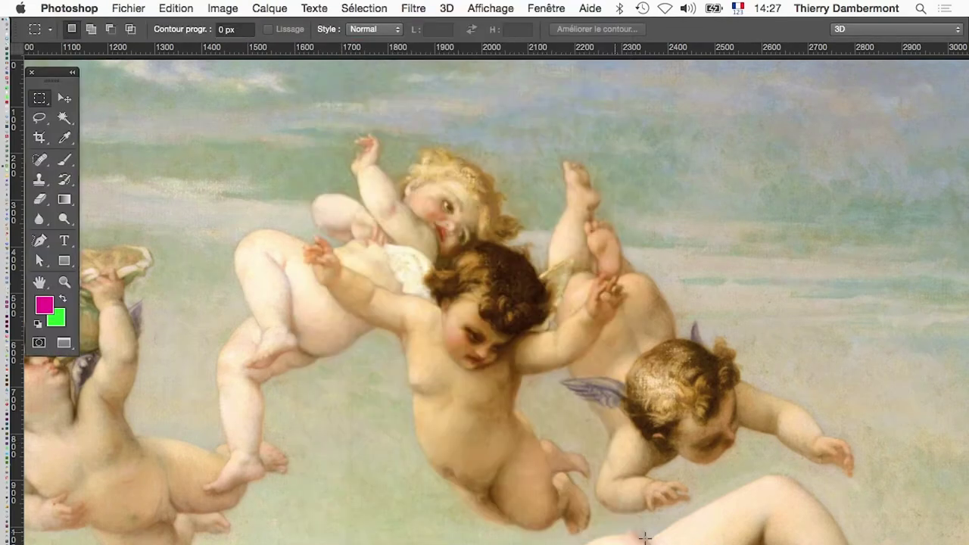
alt+click(554, 532)
Save the painting as a Photoshop-format file instead of JPEG via Enregistrer sous
alt+click(555, 532)
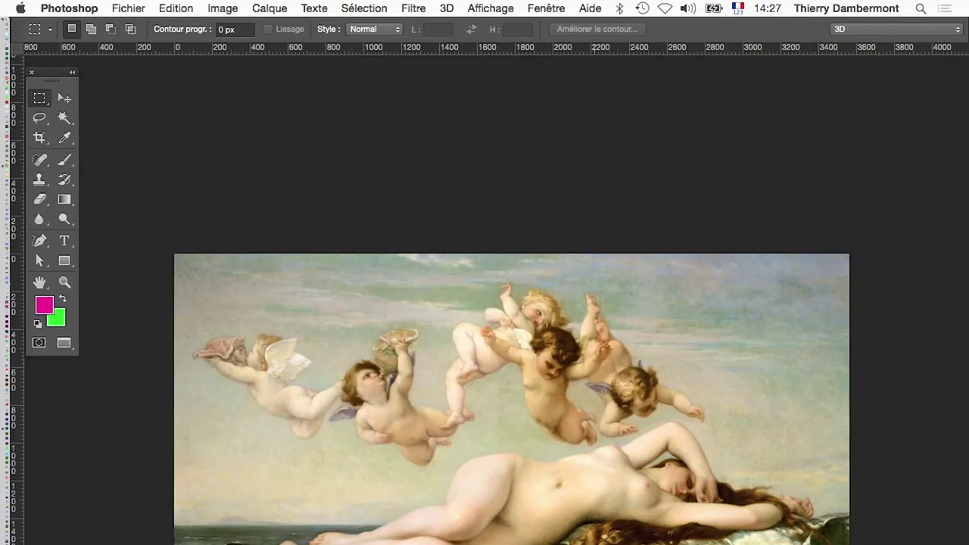
drag(543, 516, 519, 417)
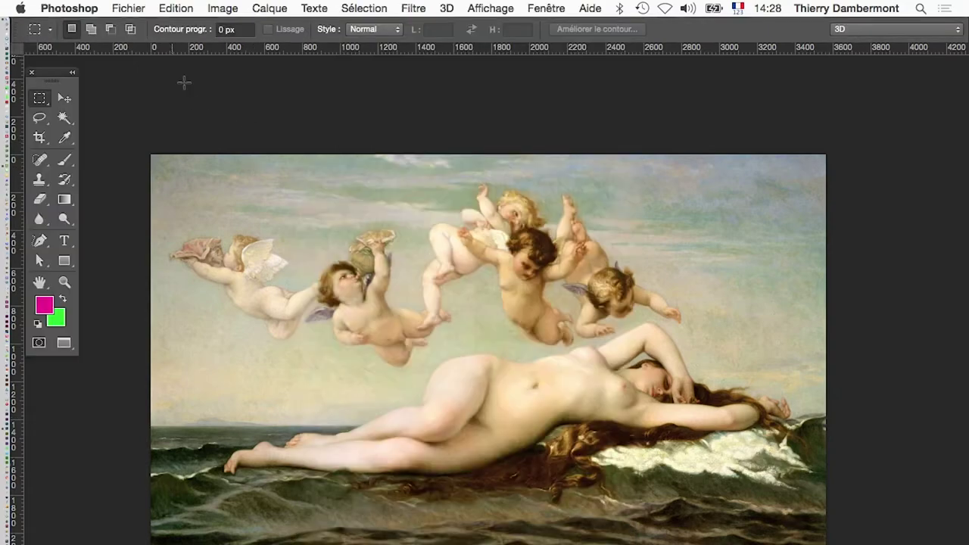
click(128, 8)
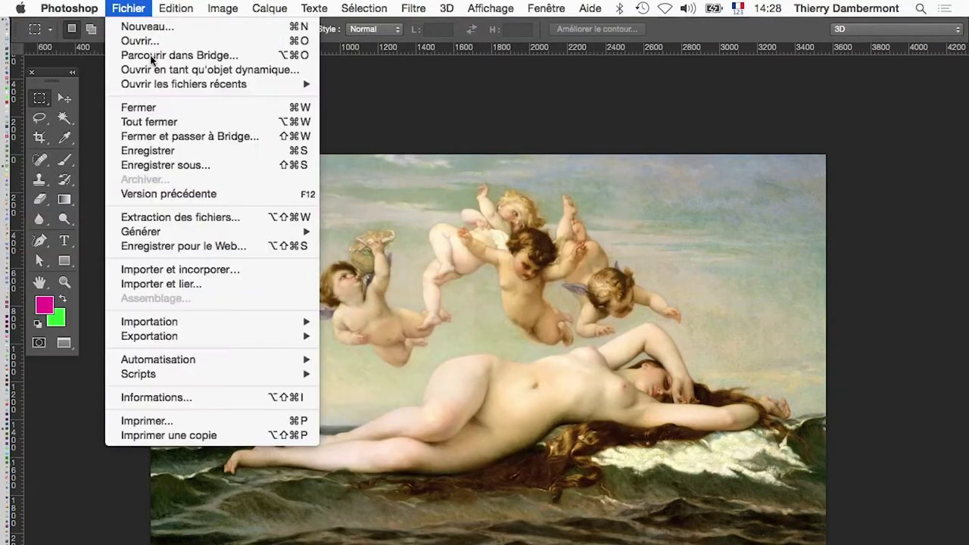
click(196, 168)
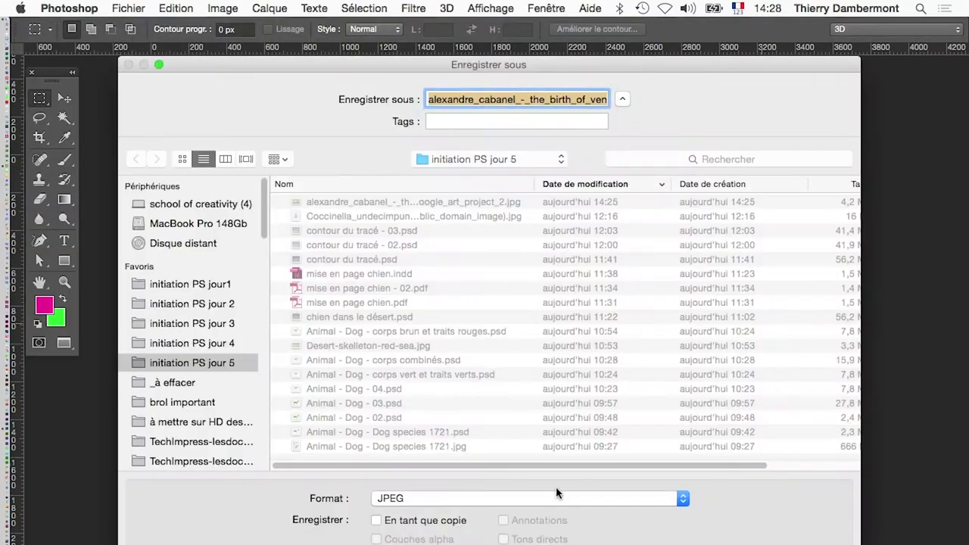
click(469, 499)
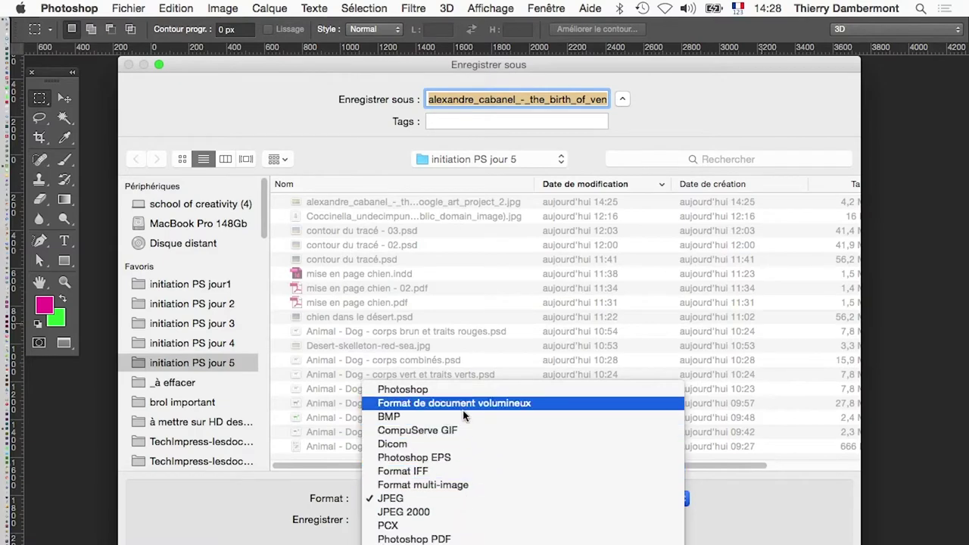
click(424, 389)
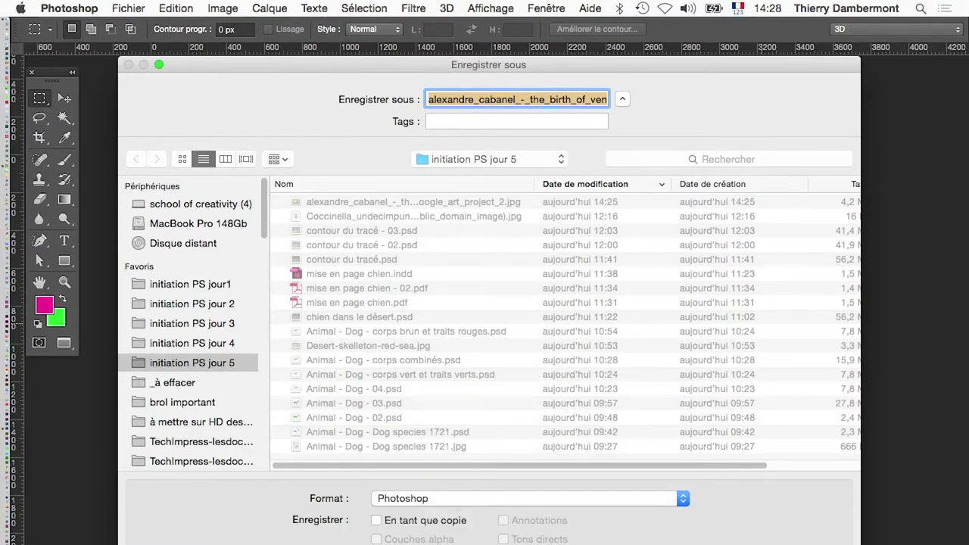
key(Return)
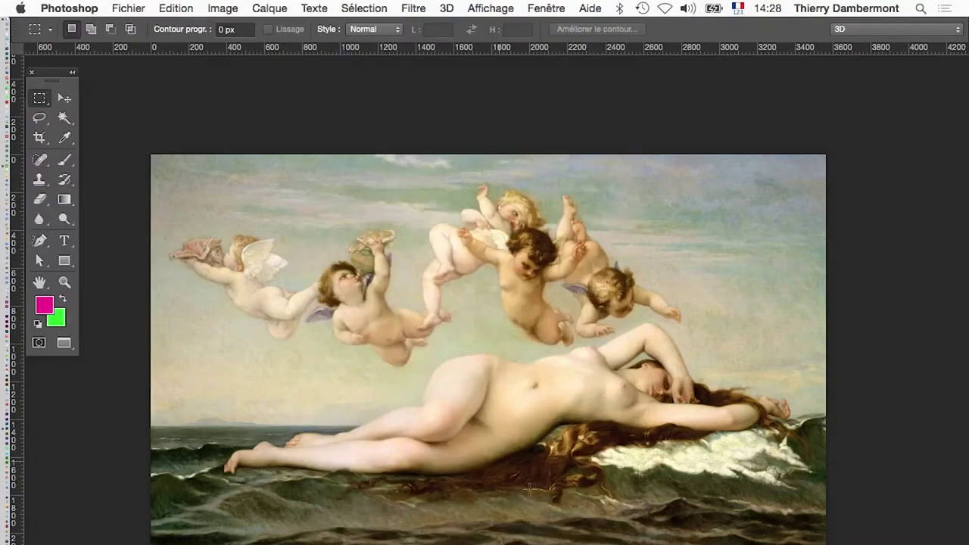
Zoom in and show the Couches panel with RVB, Rouge, Vert, Bleu, enlarged at top right
scroll(492, 444, up, 3)
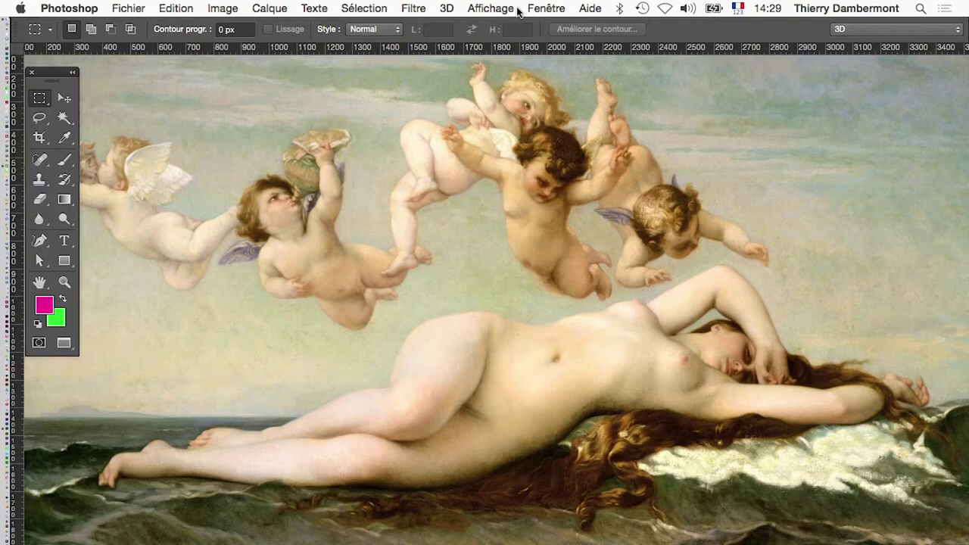
click(543, 9)
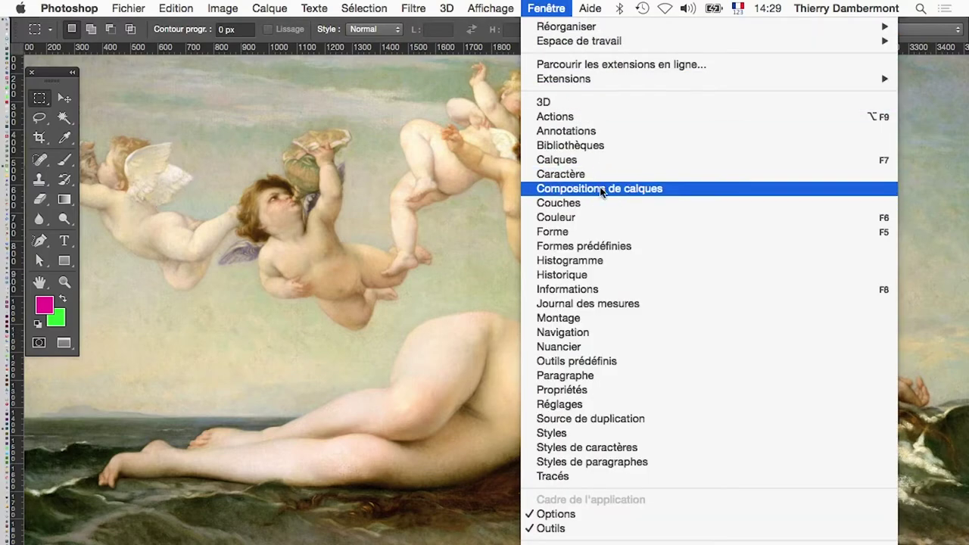
key(Escape)
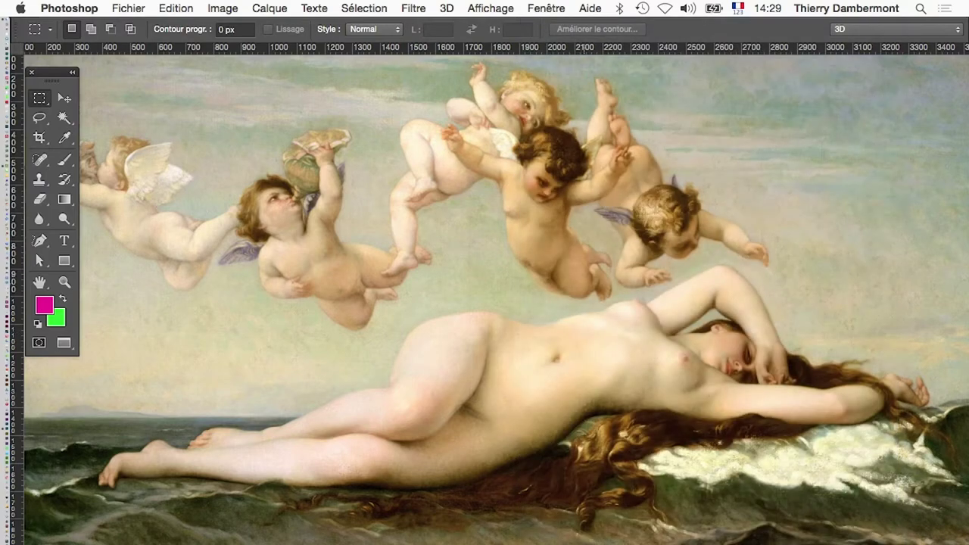
drag(666, 210, 686, 134)
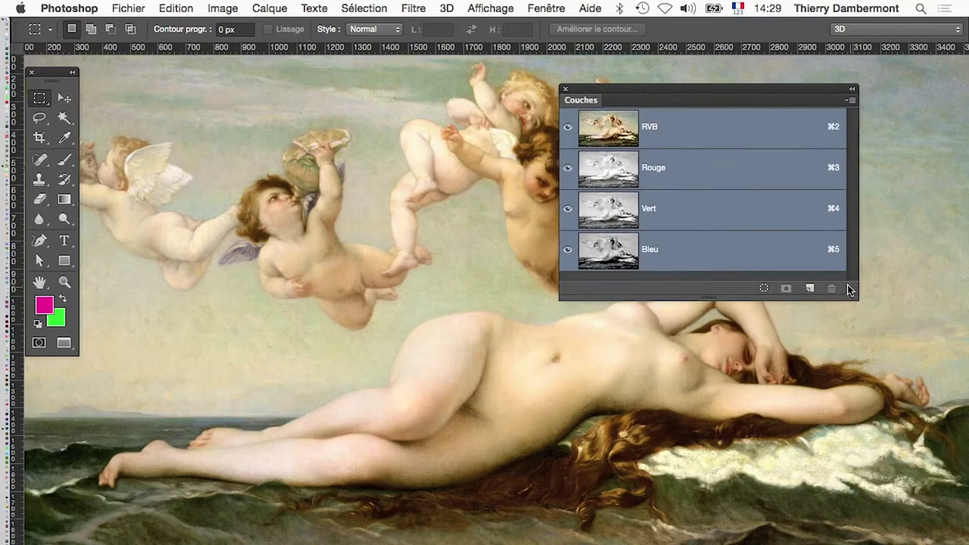
drag(848, 288, 872, 378)
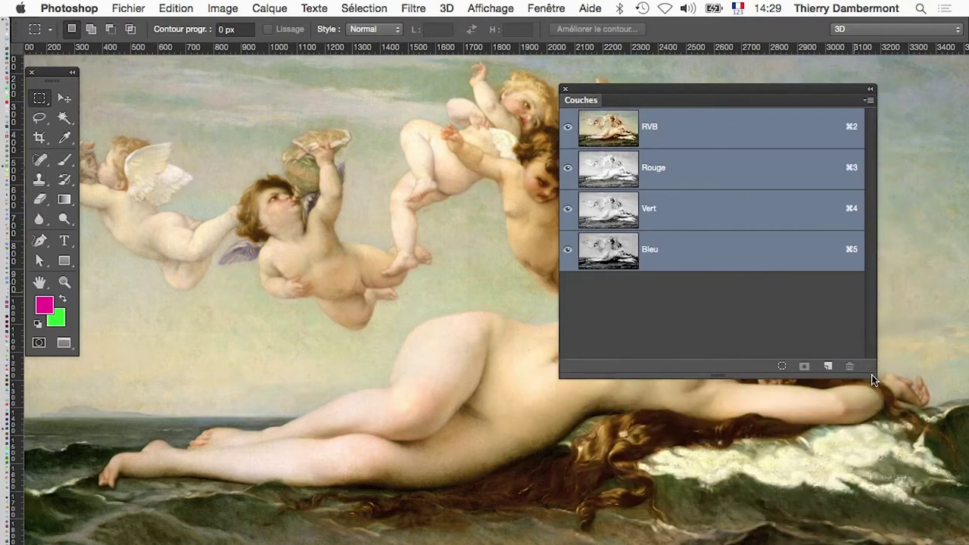
Create a new Alpha 1 channel and turn on RVB to see the red overlay
drag(718, 90, 767, 151)
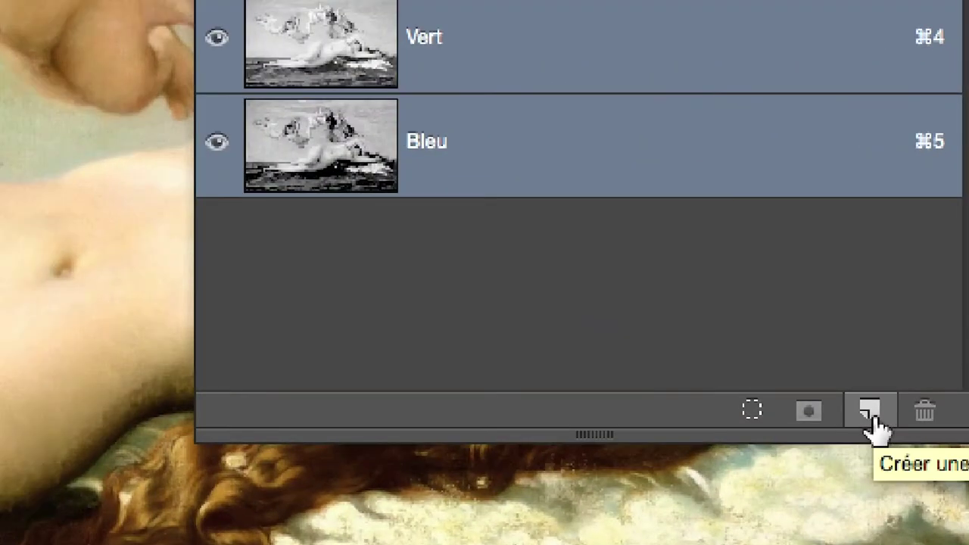
click(872, 416)
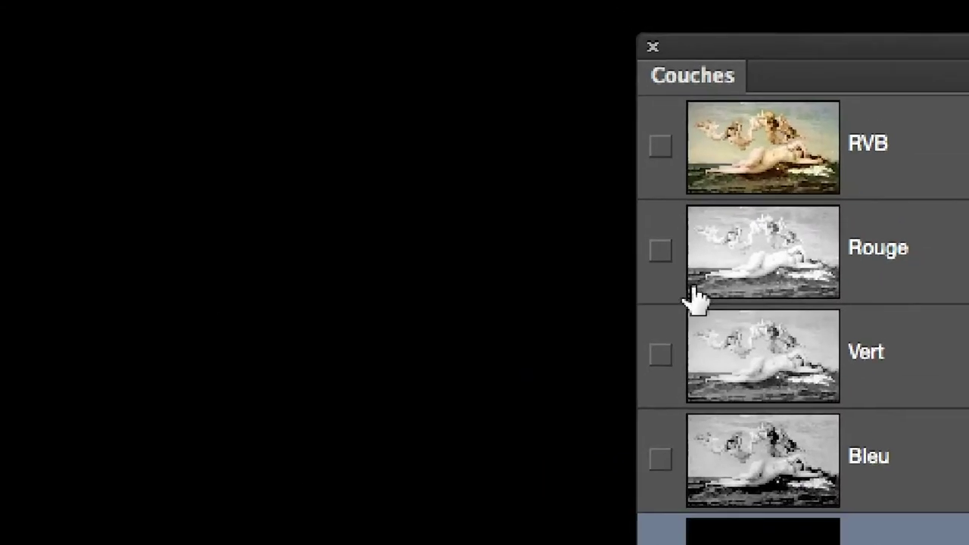
click(684, 243)
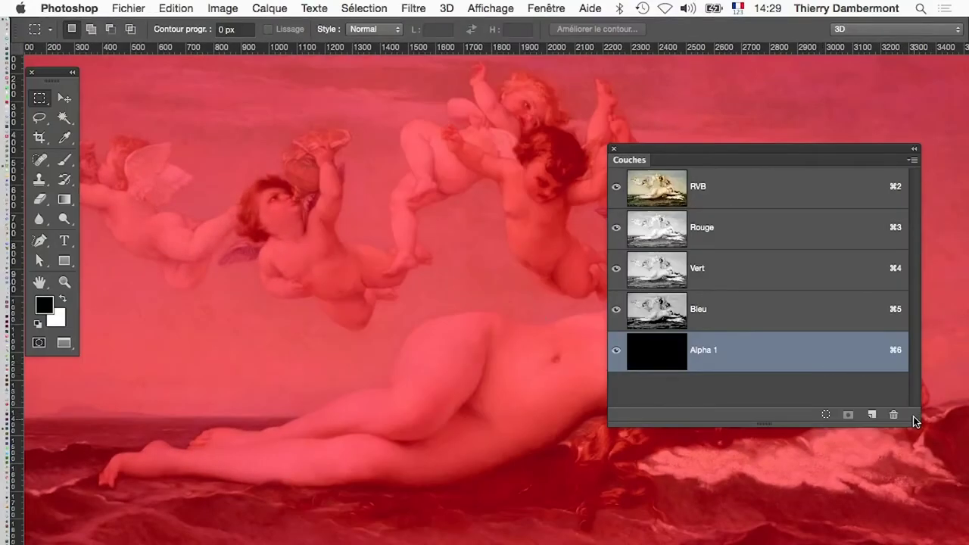
Resize the Couches panel to the lower right and pan Venus up into view
mouse_move(918, 422)
mouse_down()
mouse_move(858, 464)
mouse_move(870, 459)
mouse_up()
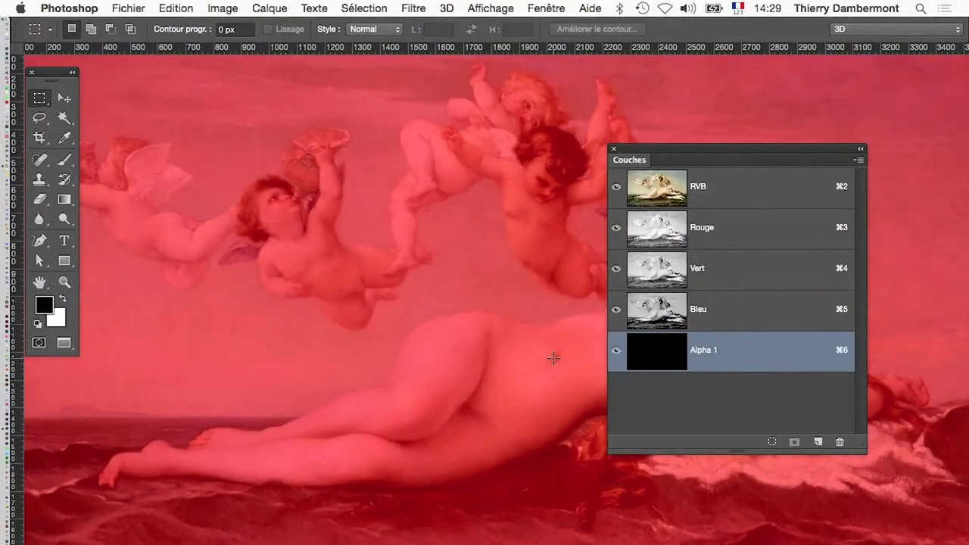
drag(649, 149, 713, 383)
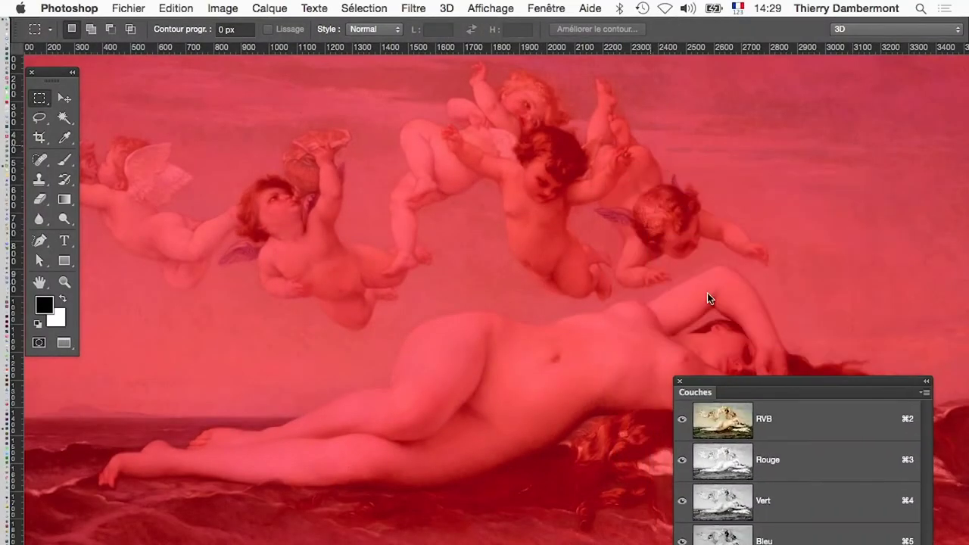
drag(538, 405, 555, 249)
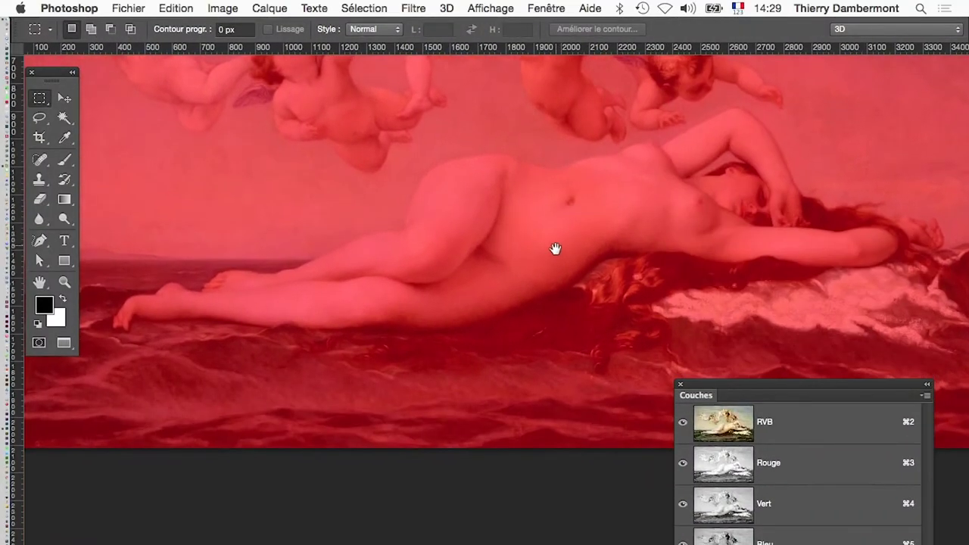
drag(698, 387, 656, 315)
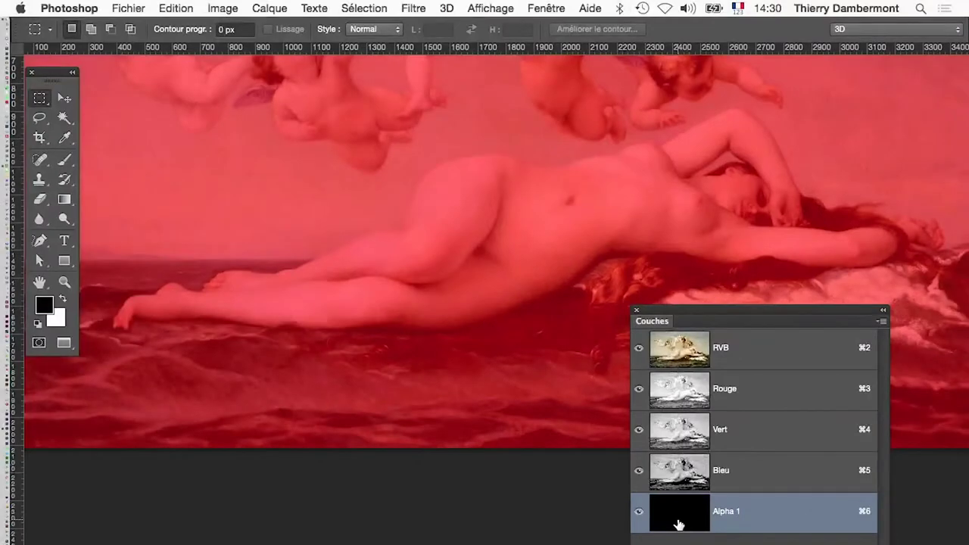
Fill Alpha 1 with Blanc at Normal mode and 100% opacity
click(185, 8)
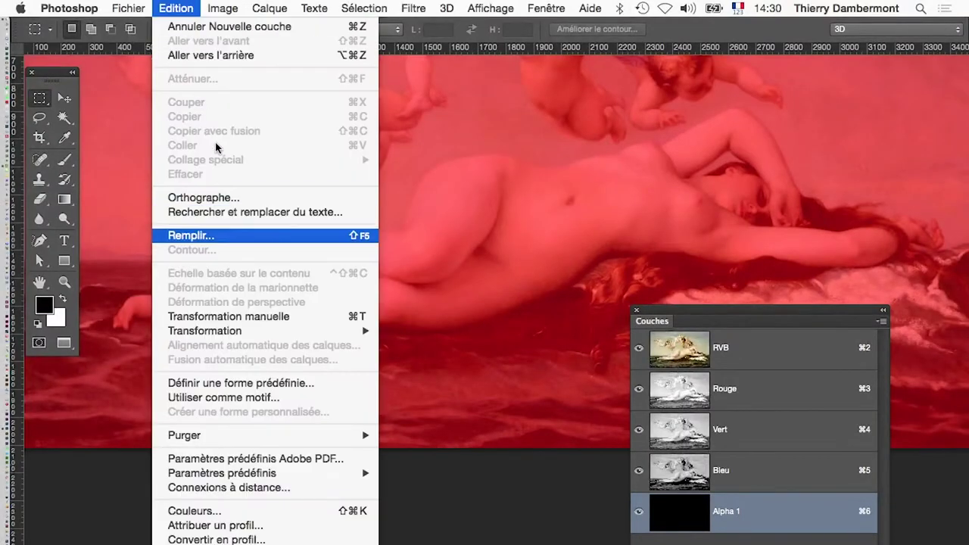
click(216, 238)
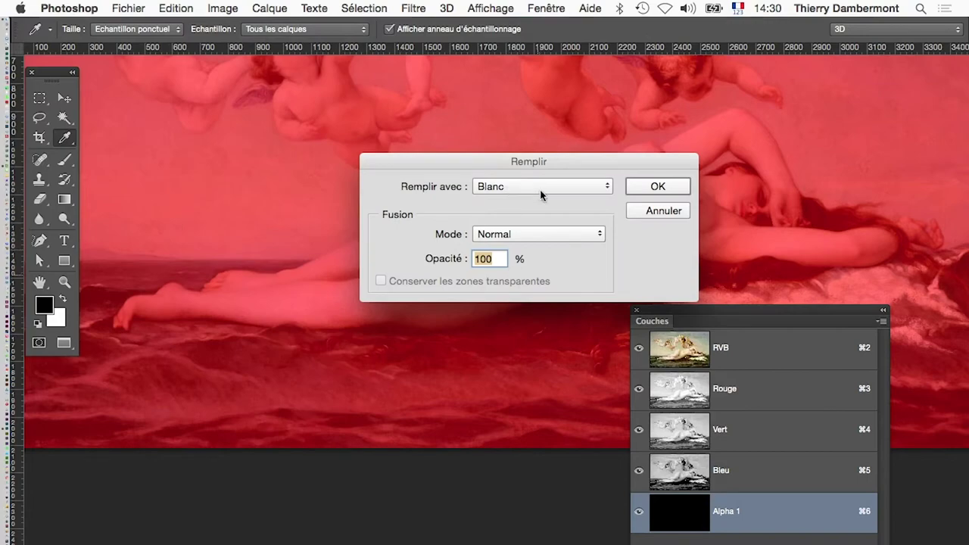
key(alt)
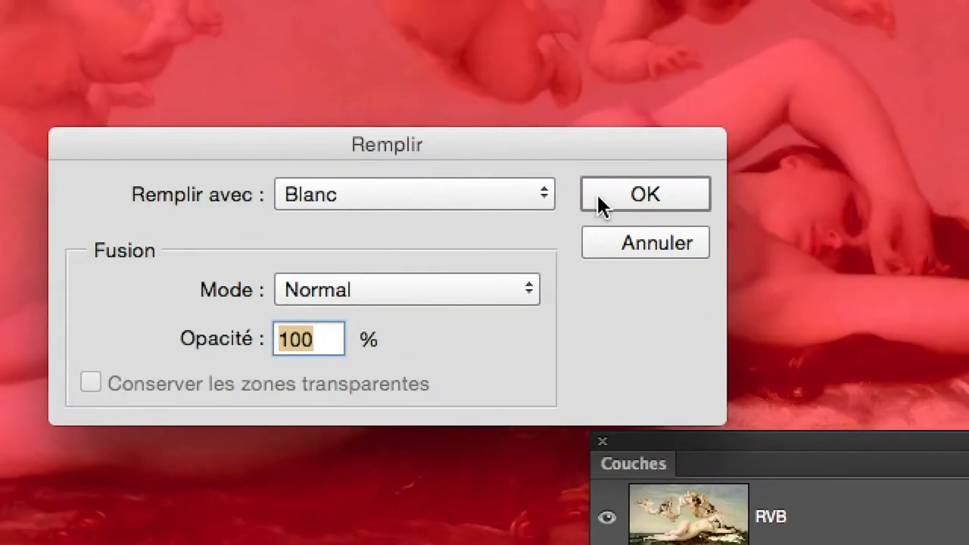
click(598, 195)
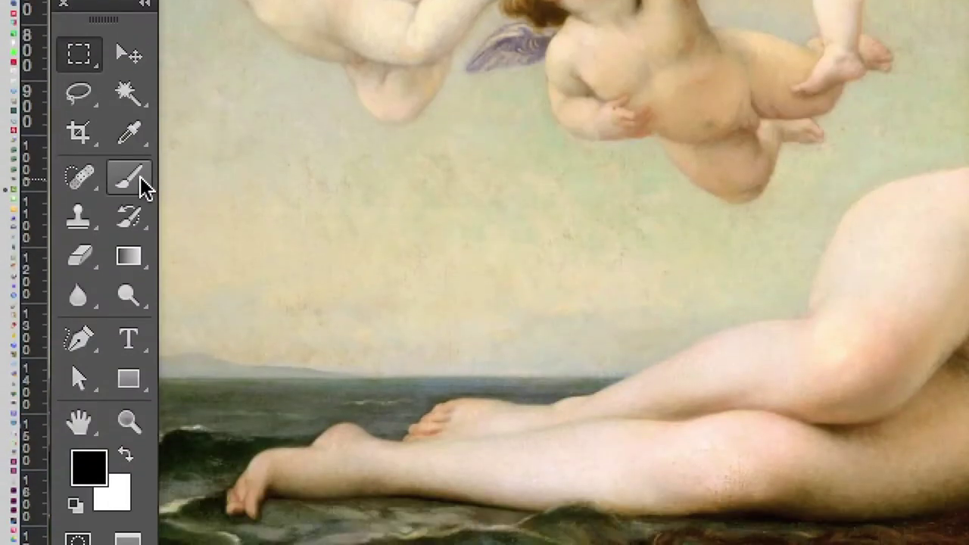
Select the Brush tool with a soft round 146 px tip at 0% hardness
click(131, 179)
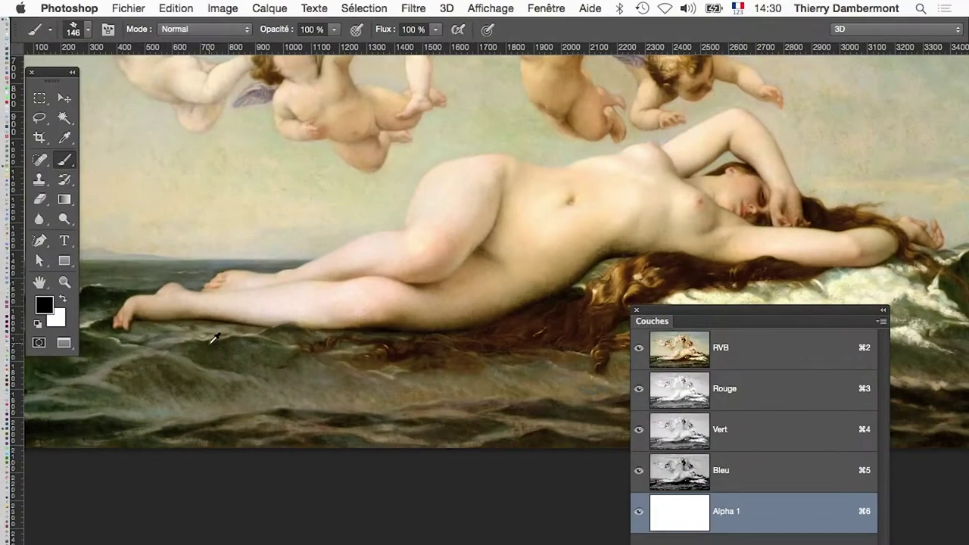
drag(682, 314, 530, 529)
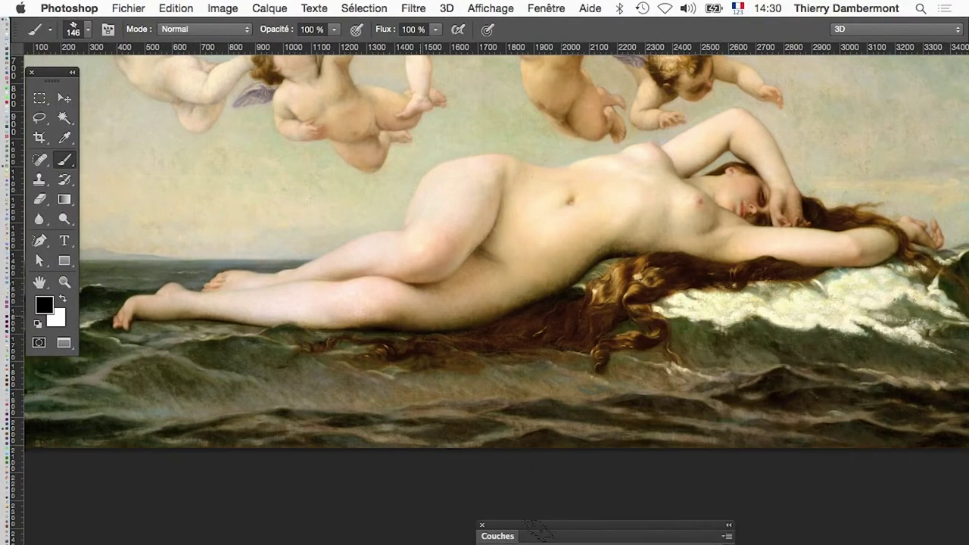
click(88, 30)
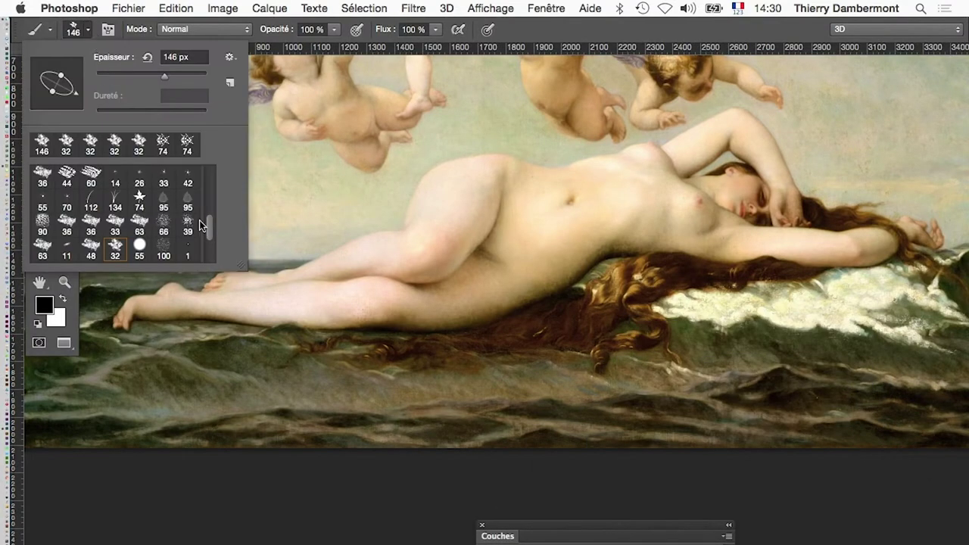
drag(209, 225, 211, 154)
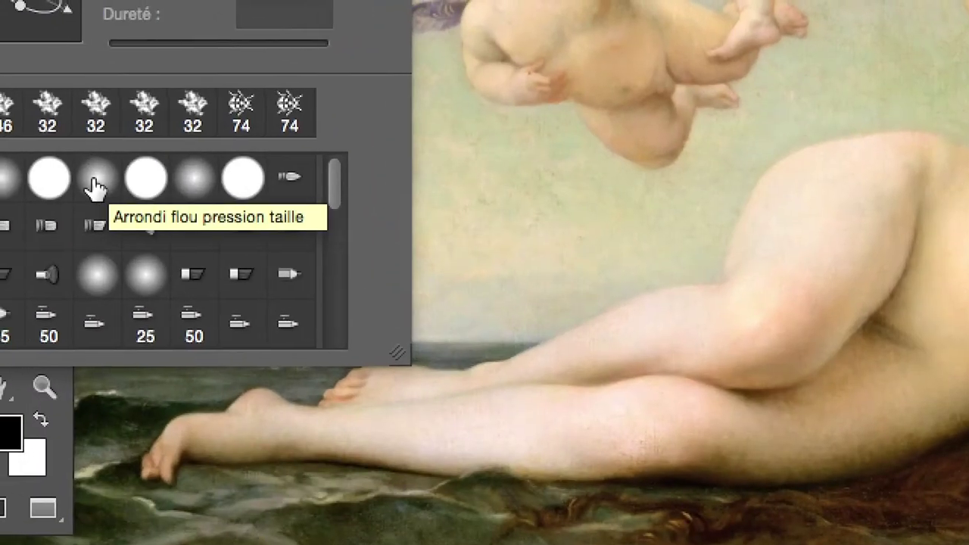
click(91, 182)
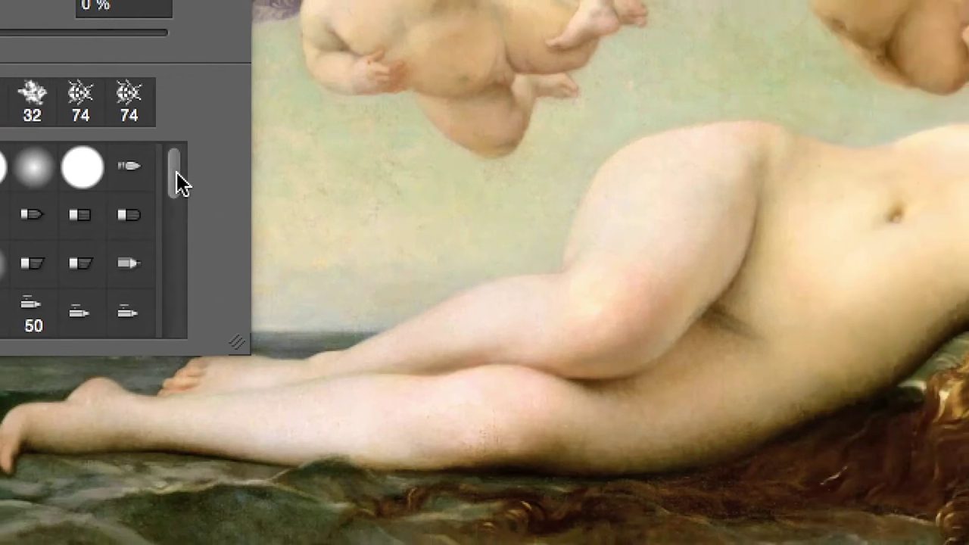
drag(177, 184, 182, 202)
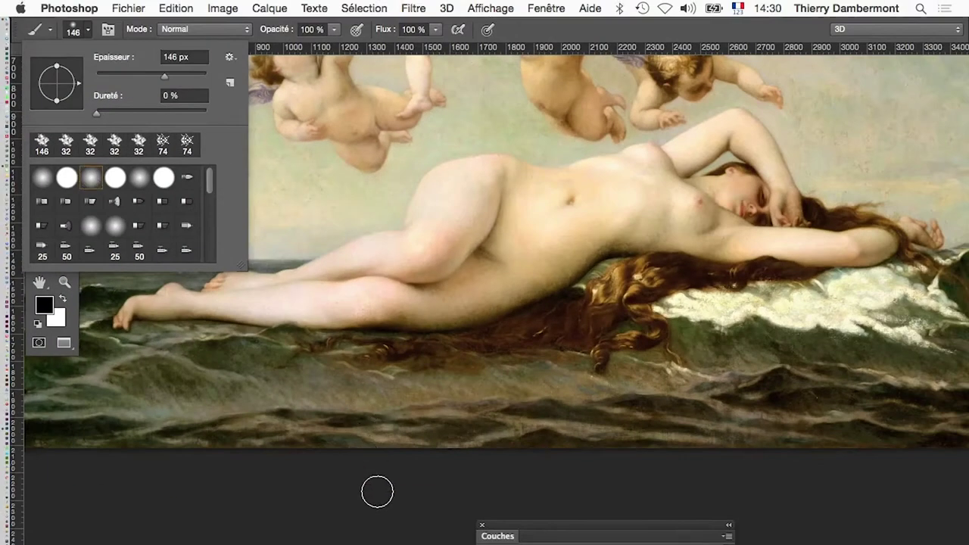
click(379, 510)
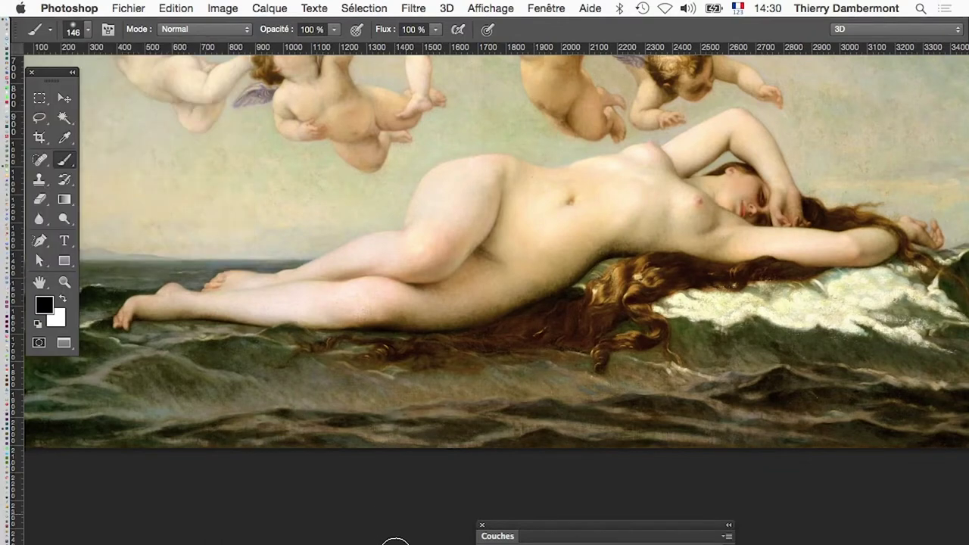
Zoom in and pan to show Venus's torso, face and raised arm up close, then close the channels list
scroll(497, 221, up, 2)
scroll(495, 221, up, 1)
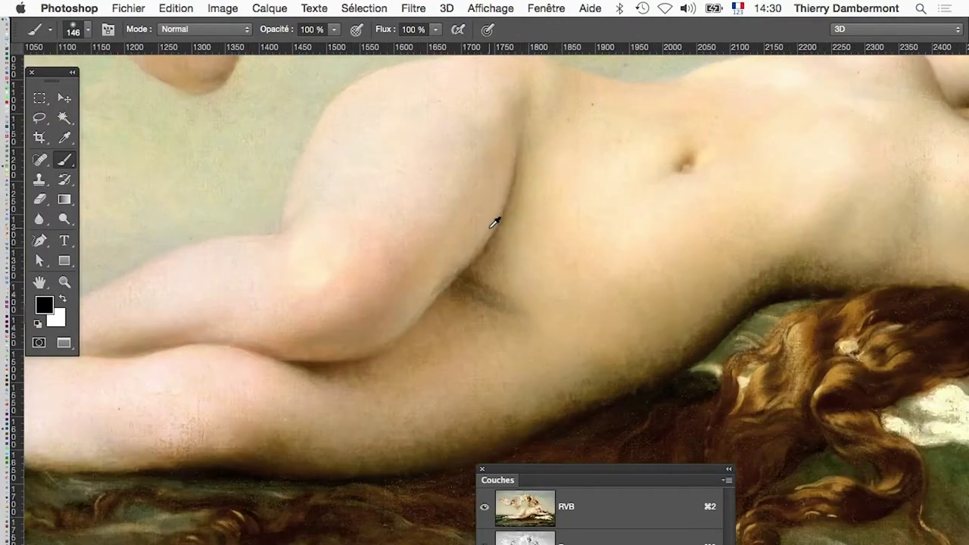
scroll(493, 224, up, 1)
scroll(493, 221, up, 1)
scroll(493, 219, down, 1)
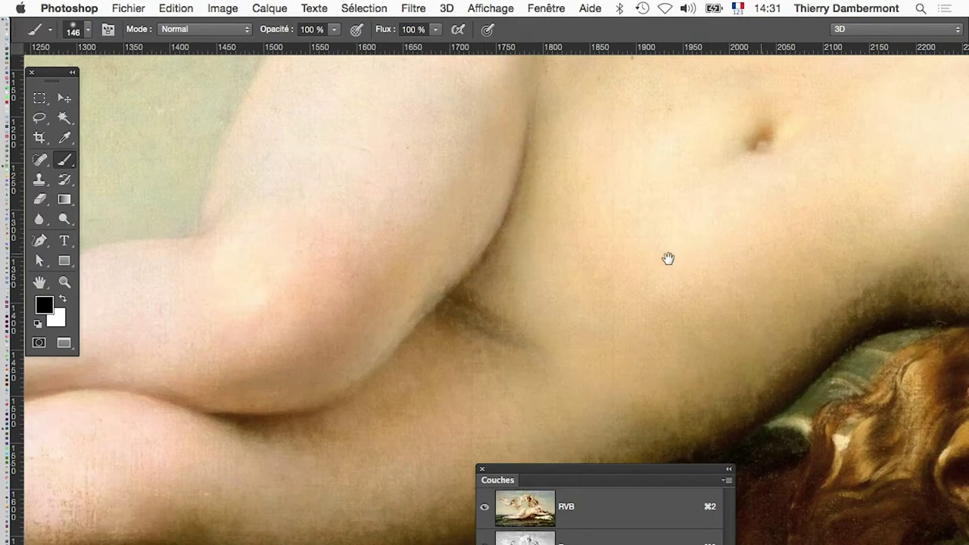
drag(666, 260, 517, 352)
mouse_move(681, 287)
mouse_down()
mouse_move(309, 368)
mouse_move(441, 346)
mouse_up()
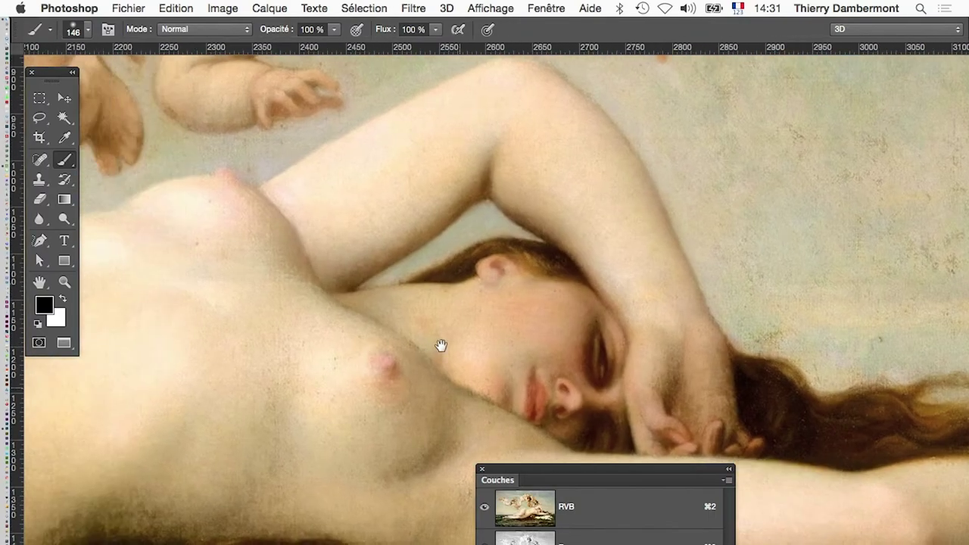
click(482, 470)
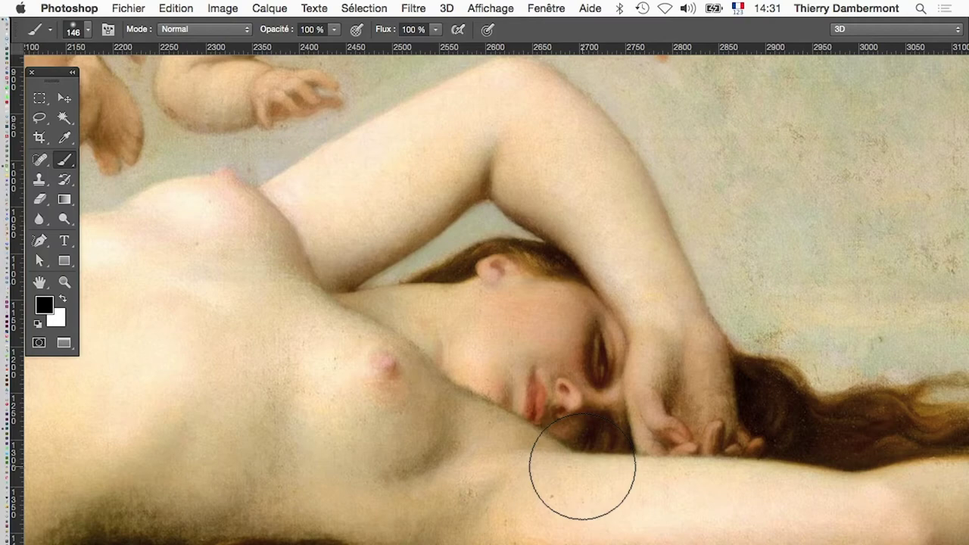
Zoom in on the upper arm with a smaller, softer brush, and undo a trial stroke along its edge
super+click(387, 206)
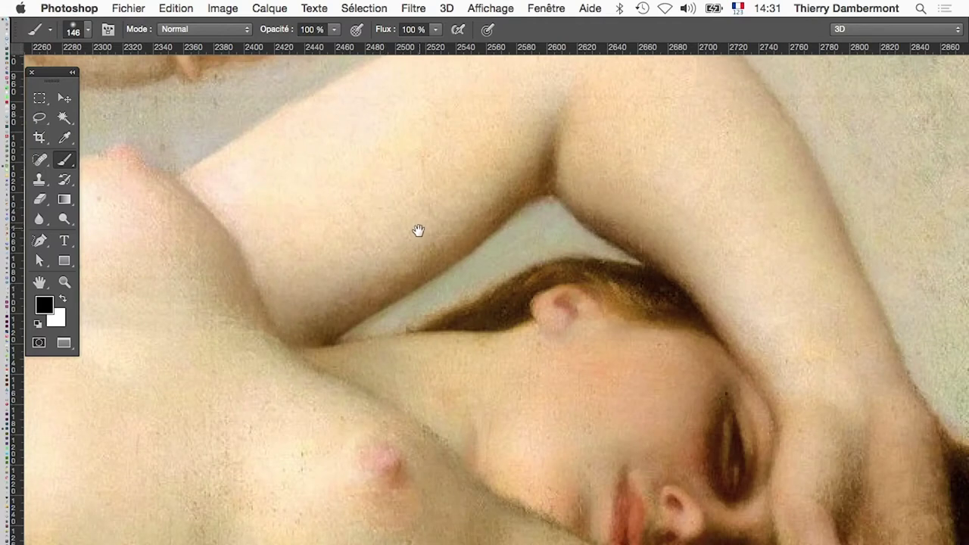
mouse_move(529, 273)
mouse_down()
mouse_move(469, 368)
mouse_move(421, 477)
mouse_up()
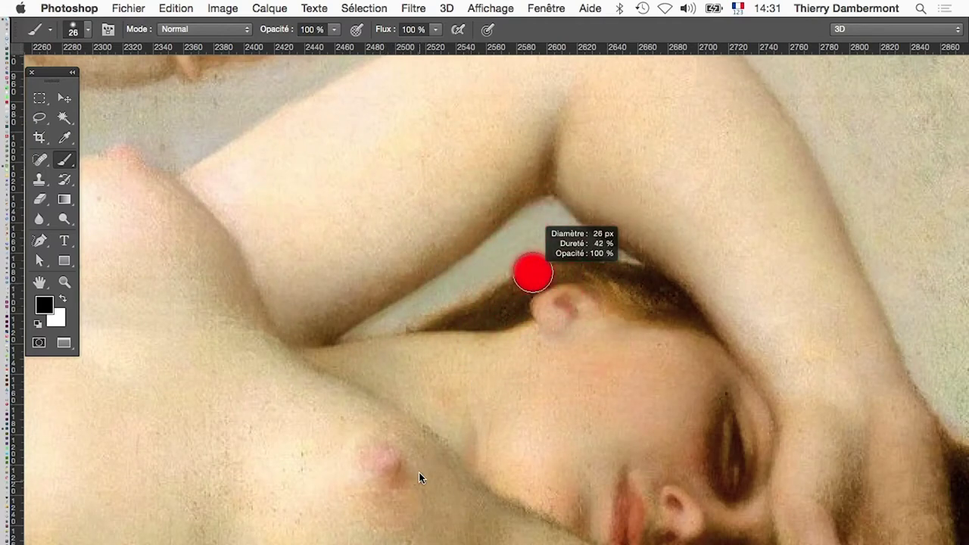
drag(429, 467, 348, 541)
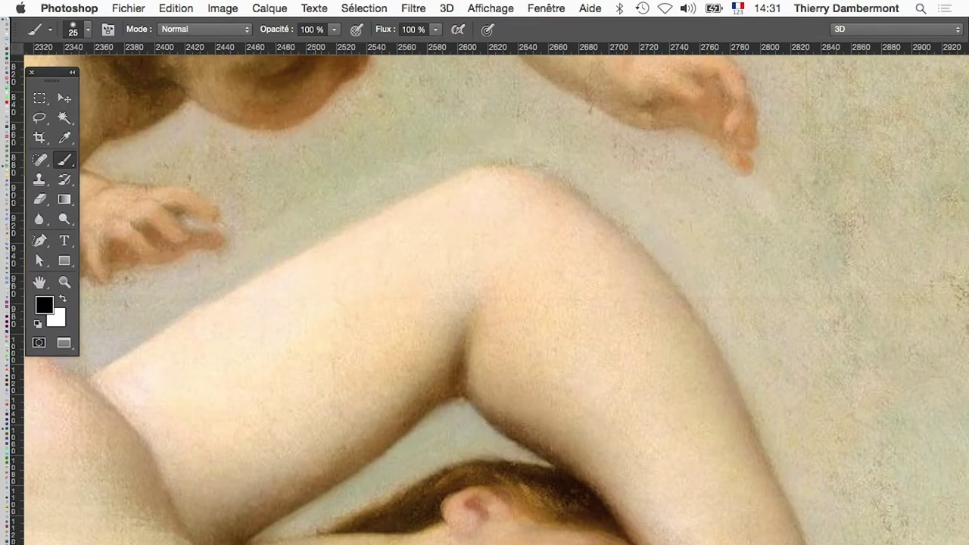
mouse_move(98, 395)
mouse_down()
mouse_move(411, 219)
mouse_move(499, 187)
mouse_move(560, 207)
mouse_move(613, 245)
mouse_move(659, 303)
mouse_move(734, 449)
mouse_up()
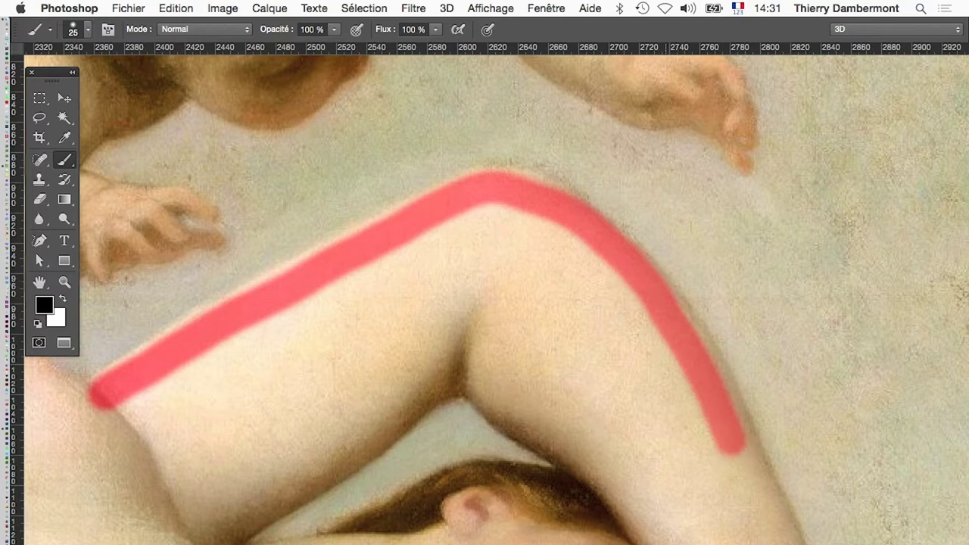
key(ctrl+z)
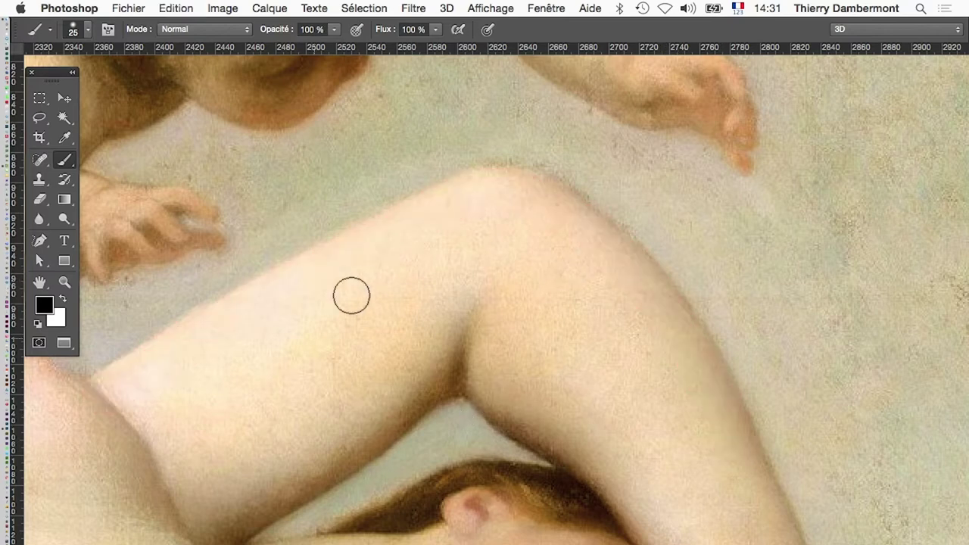
Try more arm strokes, enlarging the brush to 42 px, and undo each one
click(106, 391)
drag(107, 391, 258, 296)
key(ctrl+z)
drag(244, 374, 260, 378)
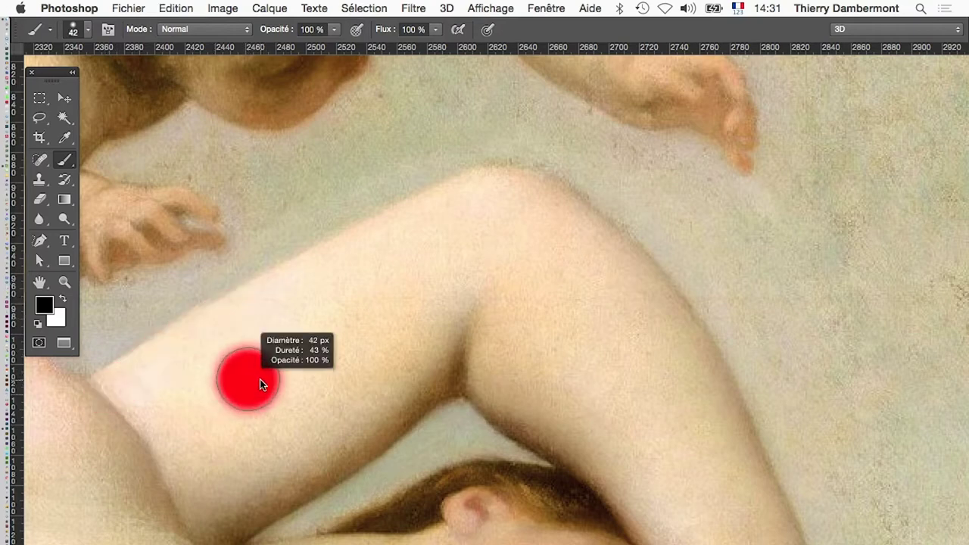
click(117, 397)
mouse_move(117, 397)
mouse_down()
mouse_move(173, 356)
mouse_move(358, 262)
mouse_up()
key(ctrl+z)
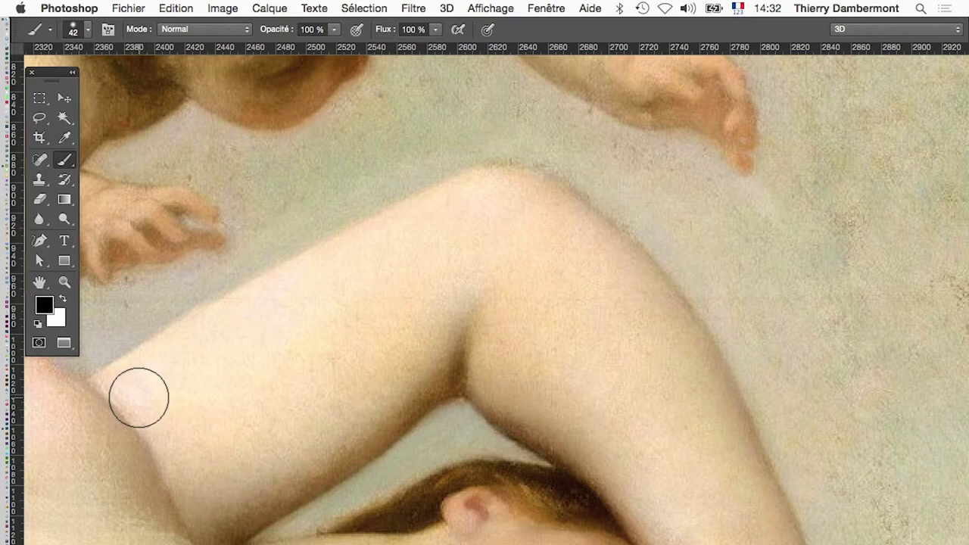
Paint the red mask down the raised arm and along the flowing hair
drag(124, 406, 125, 409)
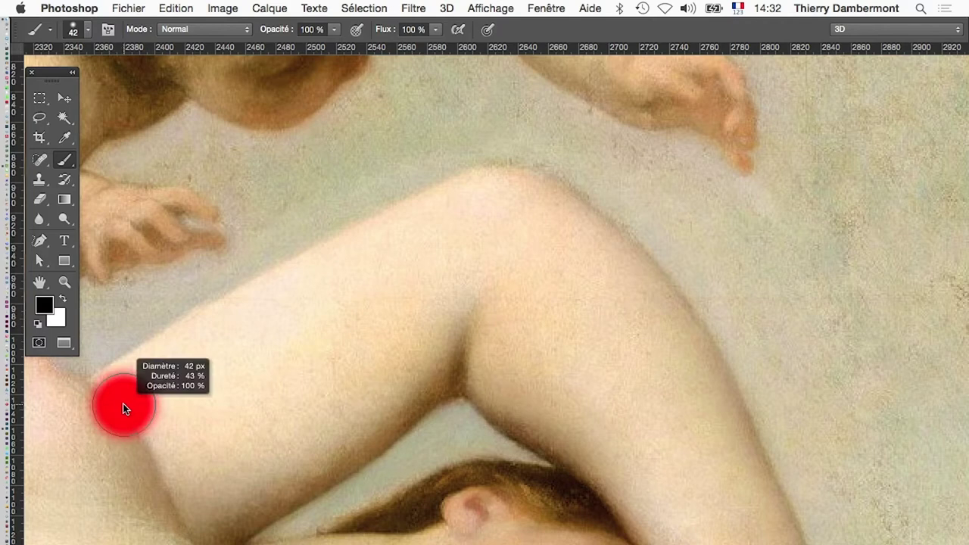
mouse_move(121, 405)
mouse_down()
mouse_move(205, 341)
mouse_move(465, 208)
mouse_move(521, 205)
mouse_move(572, 234)
mouse_move(650, 304)
mouse_move(720, 434)
mouse_up()
mouse_move(703, 470)
mouse_down()
mouse_move(450, 281)
mouse_move(471, 238)
mouse_move(580, 474)
mouse_move(416, 489)
mouse_move(247, 436)
mouse_up()
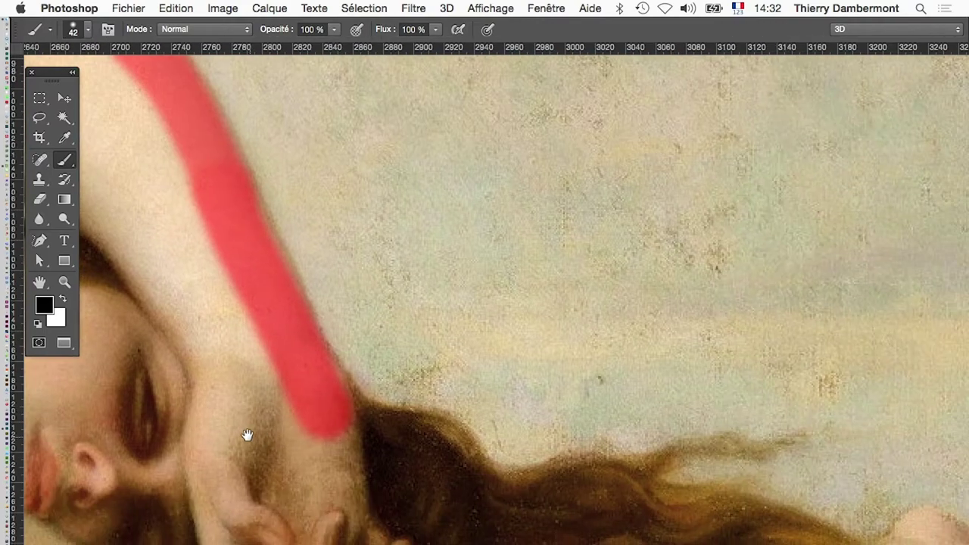
mouse_move(349, 448)
mouse_down()
mouse_move(336, 412)
mouse_move(422, 444)
mouse_move(476, 486)
mouse_move(481, 510)
mouse_move(277, 497)
mouse_move(309, 470)
mouse_move(420, 469)
mouse_move(558, 517)
mouse_up()
mouse_move(471, 513)
mouse_down()
mouse_move(290, 493)
mouse_move(372, 464)
mouse_move(538, 528)
mouse_up()
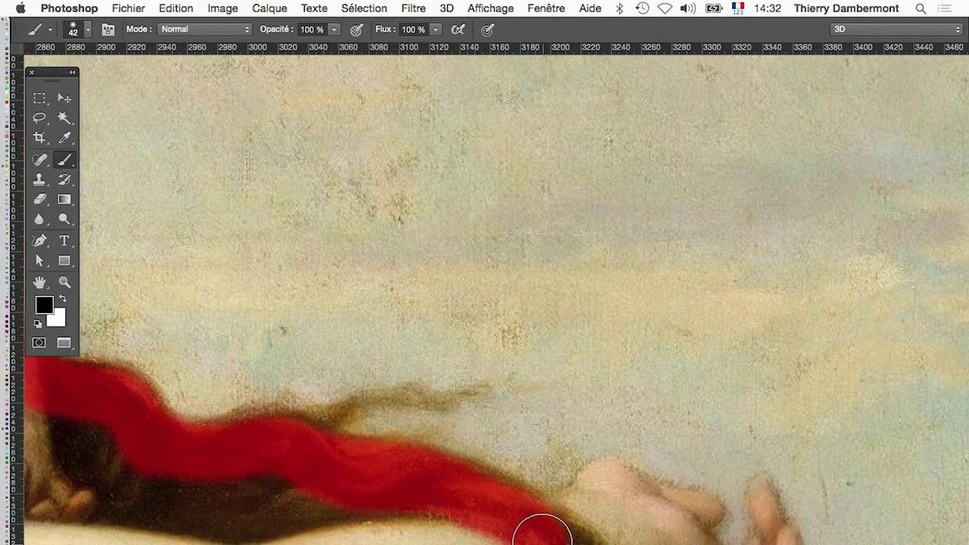
Resize the brush through 13, 21 and 32 px and mask the hair by the hand
drag(480, 502, 458, 502)
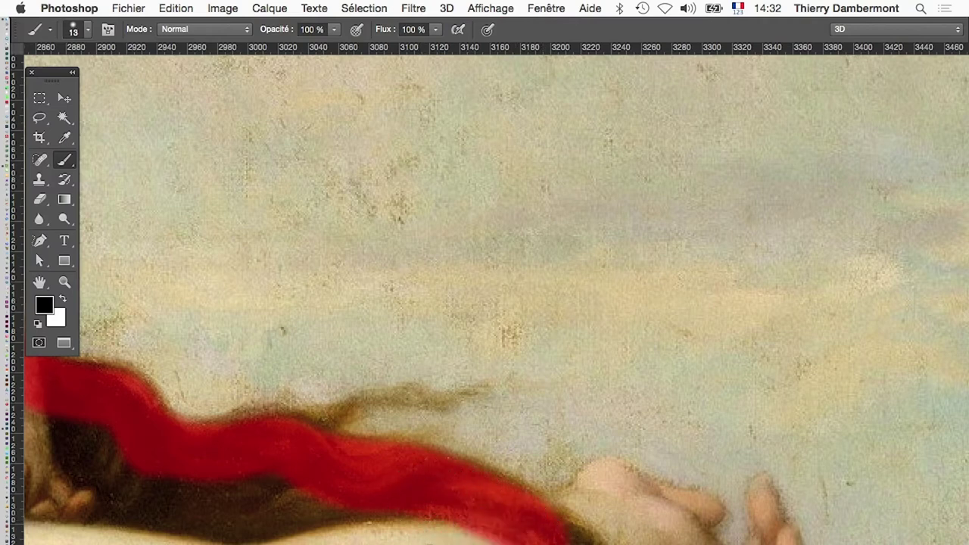
mouse_move(571, 537)
mouse_down()
mouse_move(586, 485)
mouse_move(632, 479)
mouse_move(707, 511)
mouse_move(688, 519)
mouse_move(692, 542)
mouse_up()
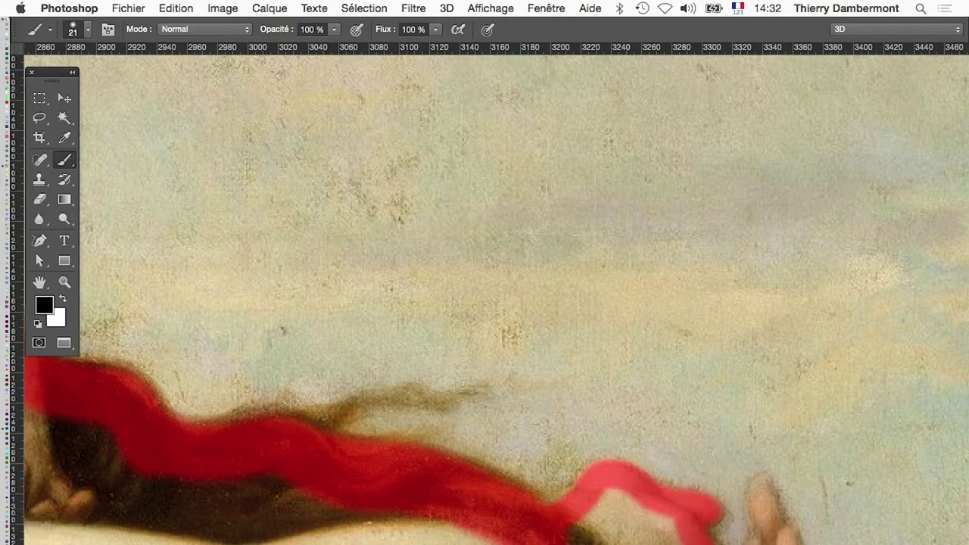
mouse_move(765, 540)
mouse_down()
mouse_move(760, 500)
mouse_move(779, 530)
mouse_up()
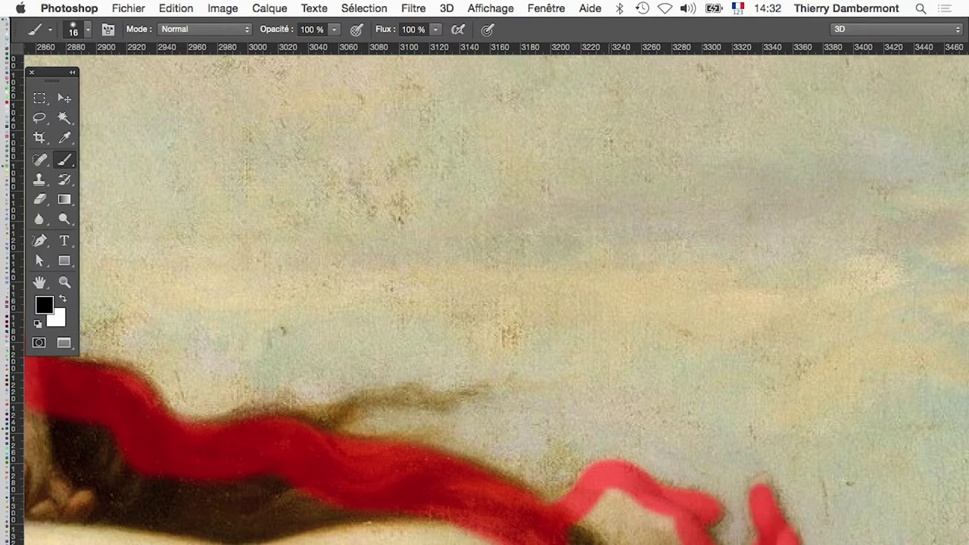
drag(590, 534, 605, 534)
drag(499, 544, 464, 392)
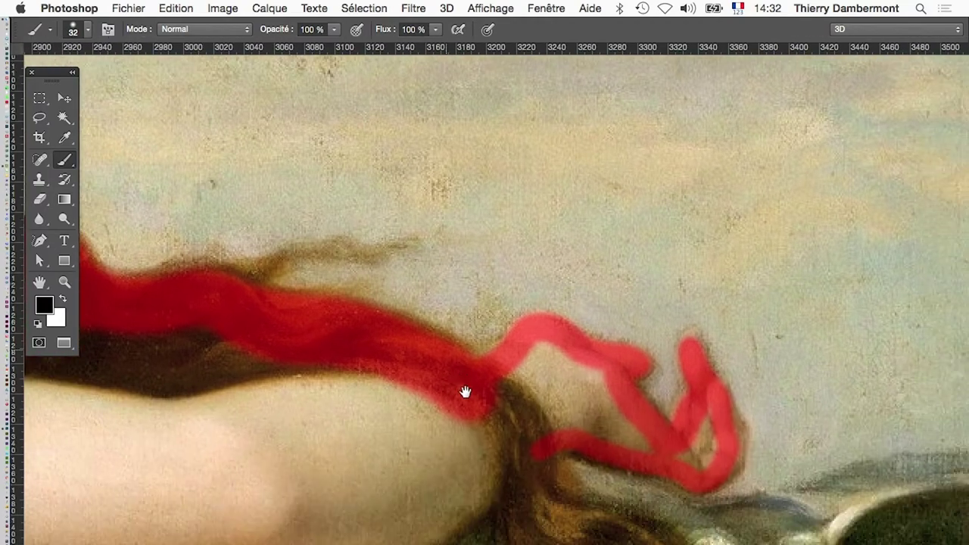
mouse_move(499, 472)
mouse_down()
mouse_move(527, 448)
mouse_move(521, 504)
mouse_move(503, 422)
mouse_up()
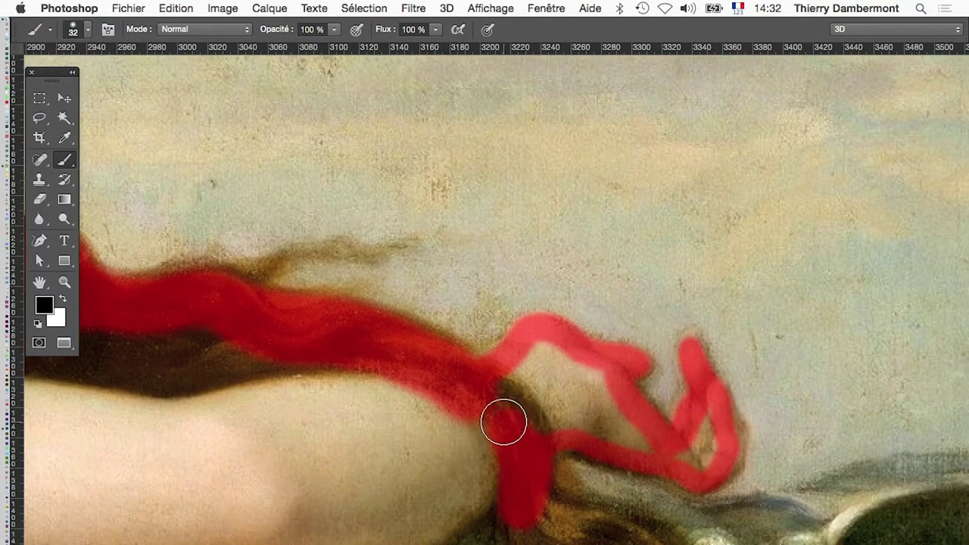
Mask the arm beneath the hair and the lower arm's edge
alt+click(469, 494)
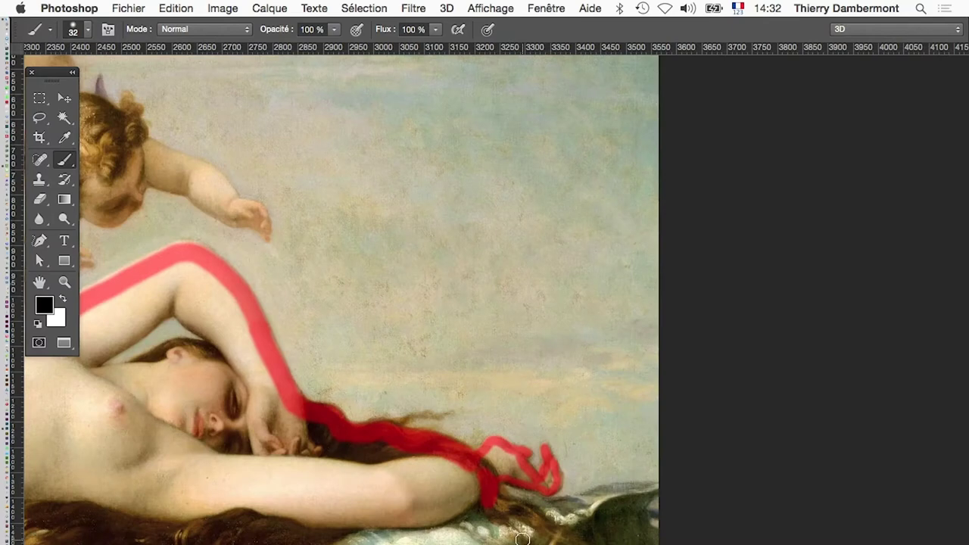
click(522, 538)
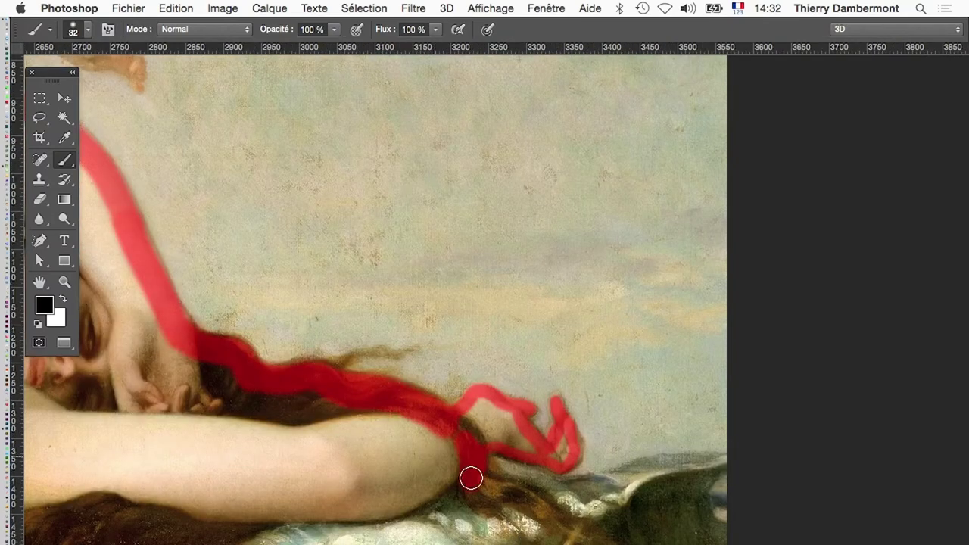
mouse_move(457, 458)
mouse_down()
mouse_move(432, 486)
mouse_move(388, 510)
mouse_move(295, 510)
mouse_move(333, 512)
mouse_move(641, 452)
mouse_move(627, 480)
mouse_up()
click(658, 431)
mouse_move(658, 432)
mouse_down()
mouse_move(502, 459)
mouse_move(391, 454)
mouse_move(426, 473)
mouse_up()
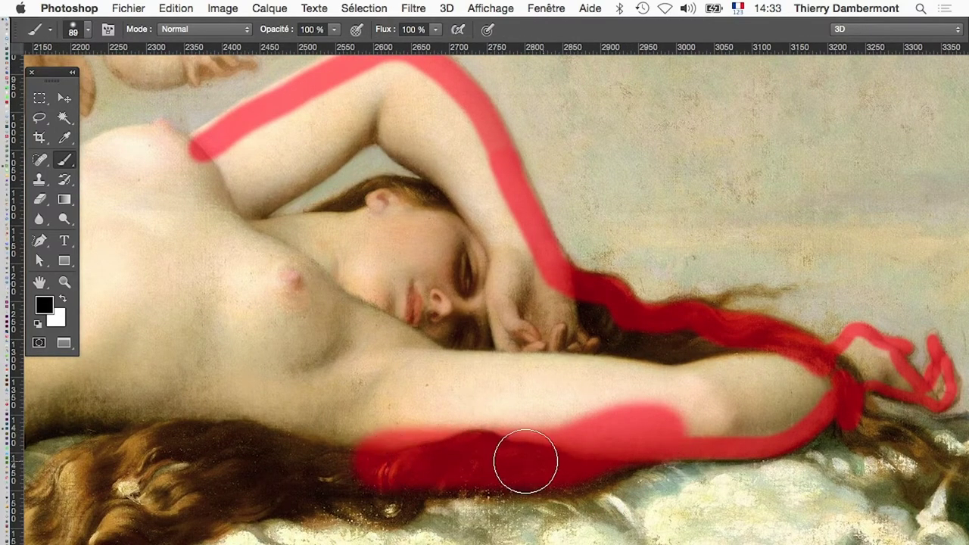
With a smaller brush, extend the mask leftward across the hair
scroll(616, 443, left, 5)
scroll(806, 488, left, 5)
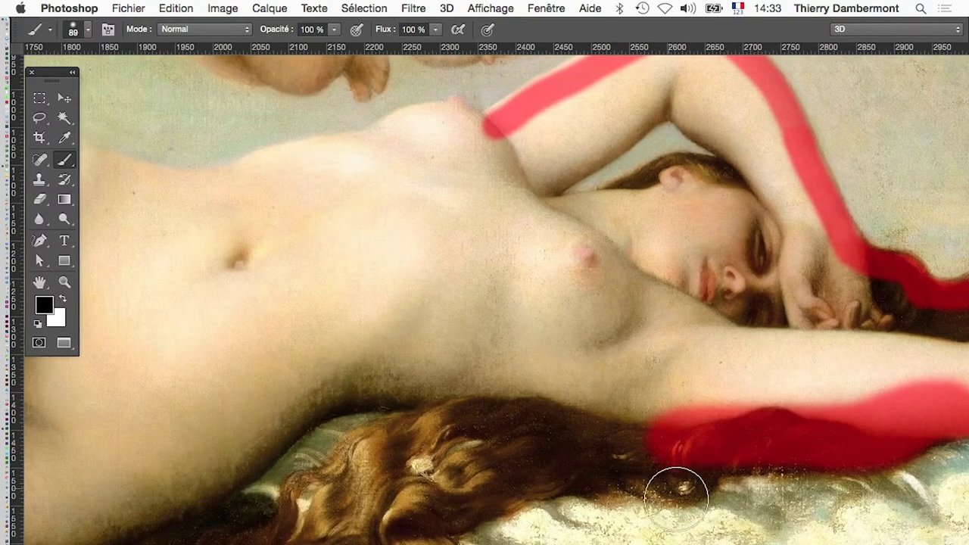
drag(656, 480, 635, 479)
drag(688, 455, 455, 503)
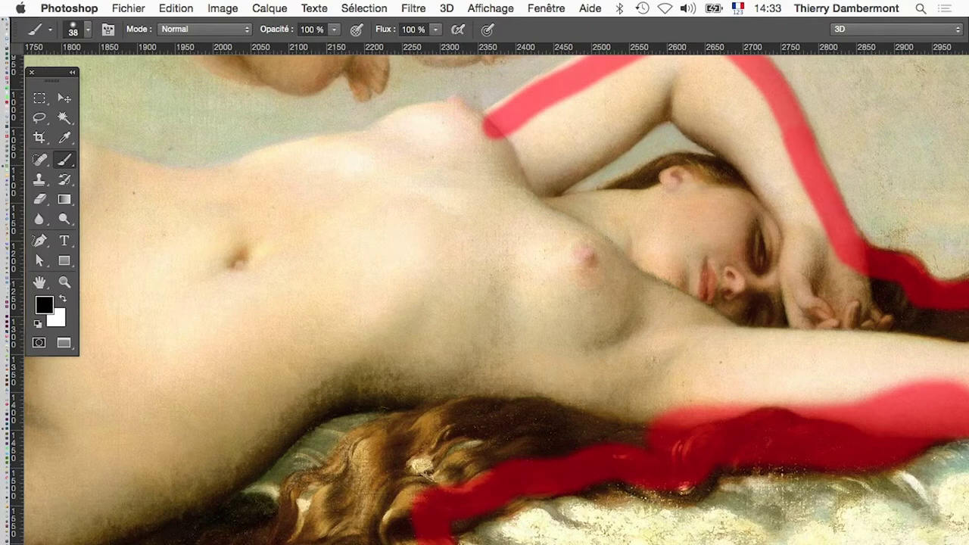
With a larger brush, paint the mask along the bottom edge of the body
scroll(608, 537, left, 3)
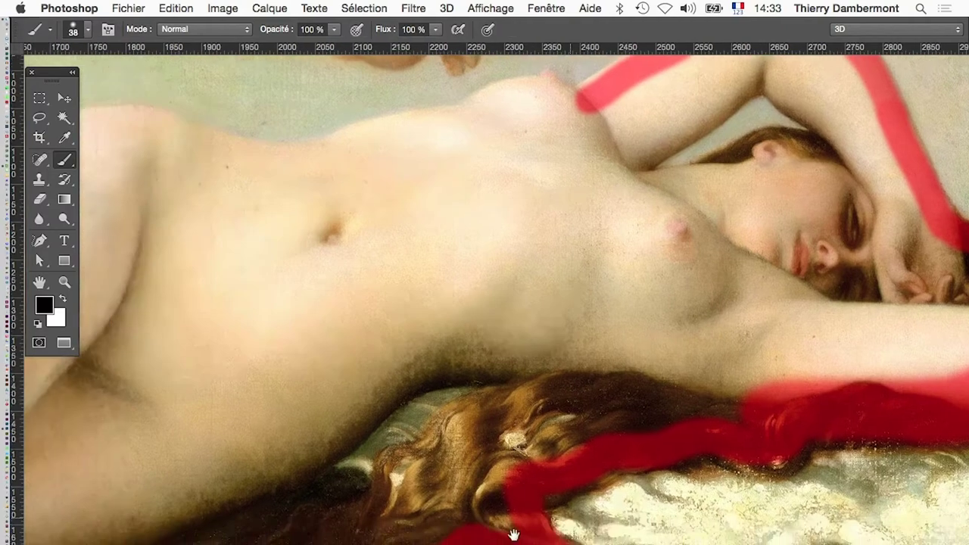
scroll(608, 538, left, 4)
drag(560, 543, 507, 543)
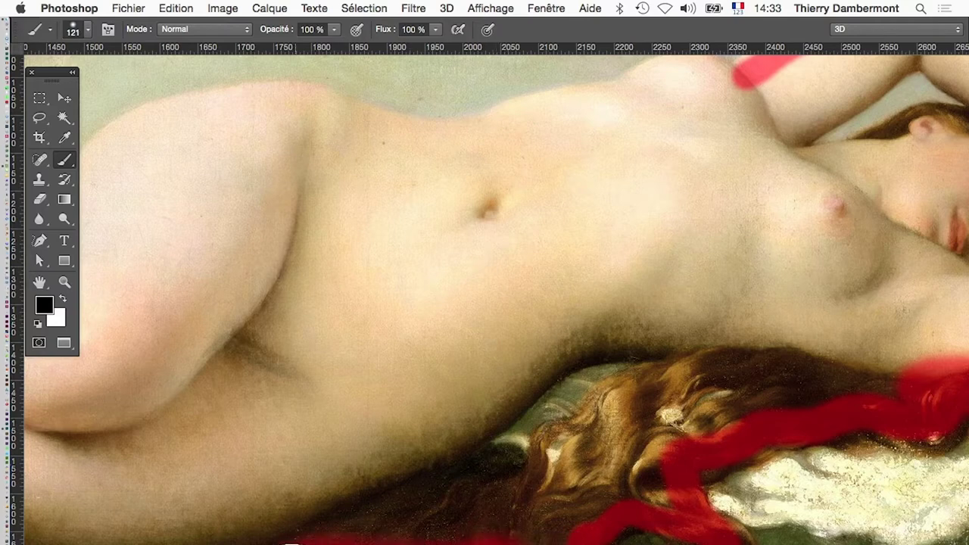
drag(269, 542, 121, 523)
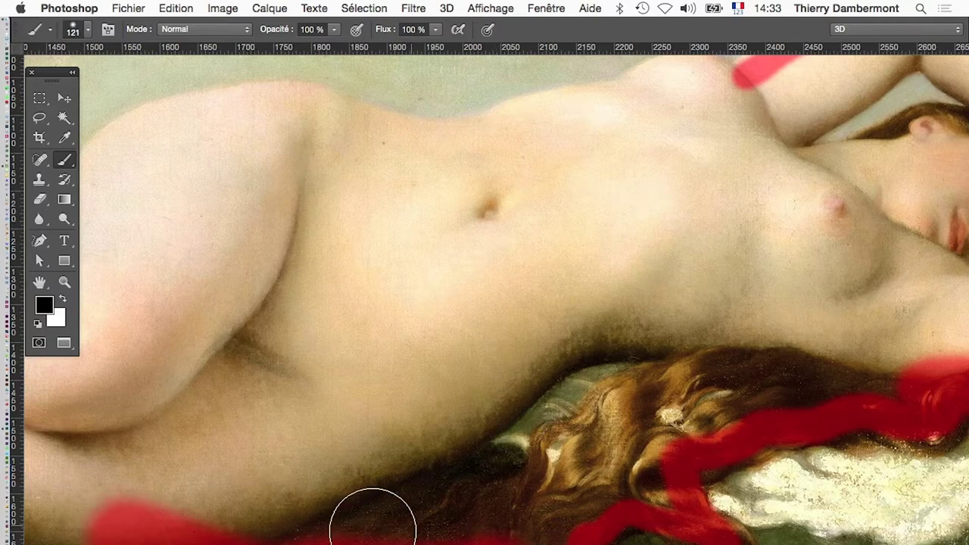
drag(372, 529, 307, 519)
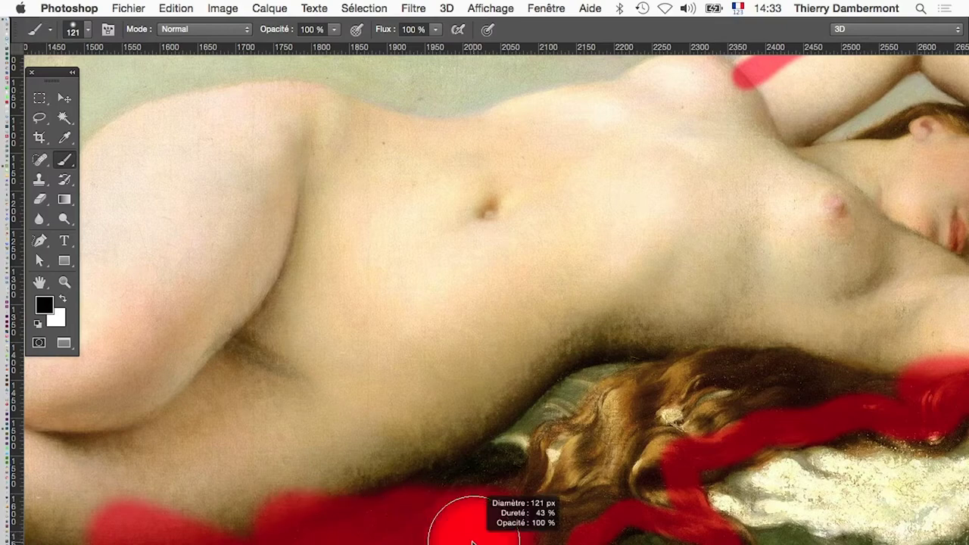
Shrink the brush to 66 then 31 px and mask up along the hair edge
drag(473, 542, 454, 539)
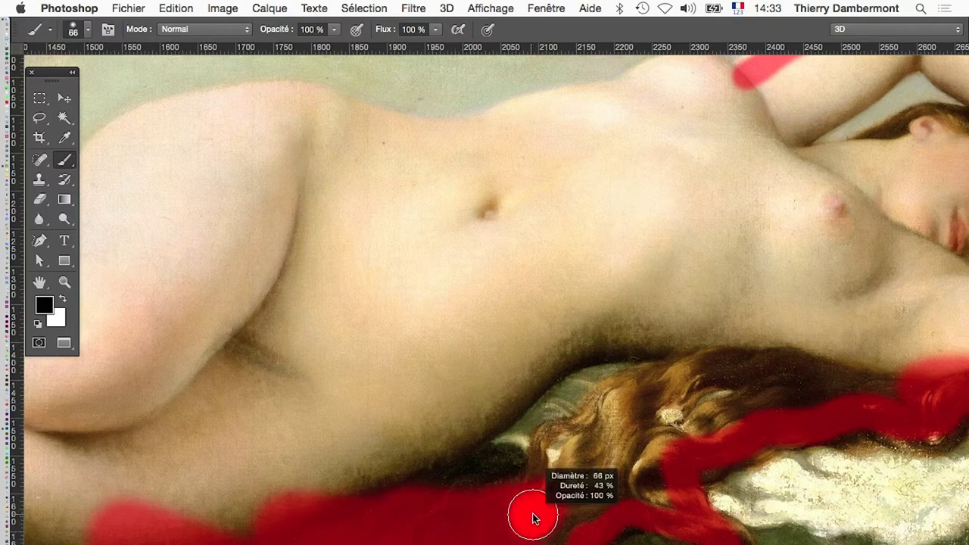
mouse_move(533, 518)
mouse_down()
mouse_move(513, 544)
mouse_move(476, 537)
mouse_up()
scroll(538, 515, up, 2)
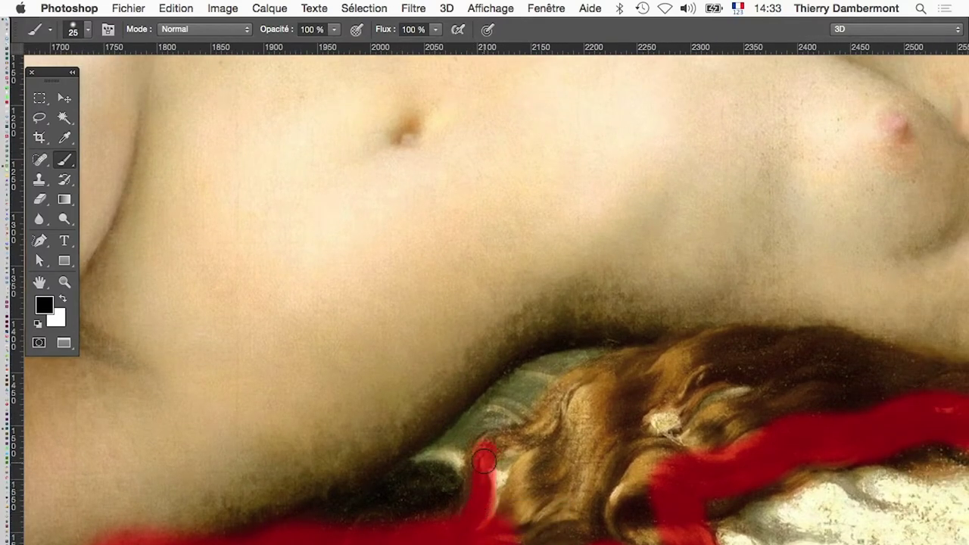
mouse_move(484, 460)
mouse_down()
mouse_move(582, 388)
mouse_move(796, 324)
mouse_up()
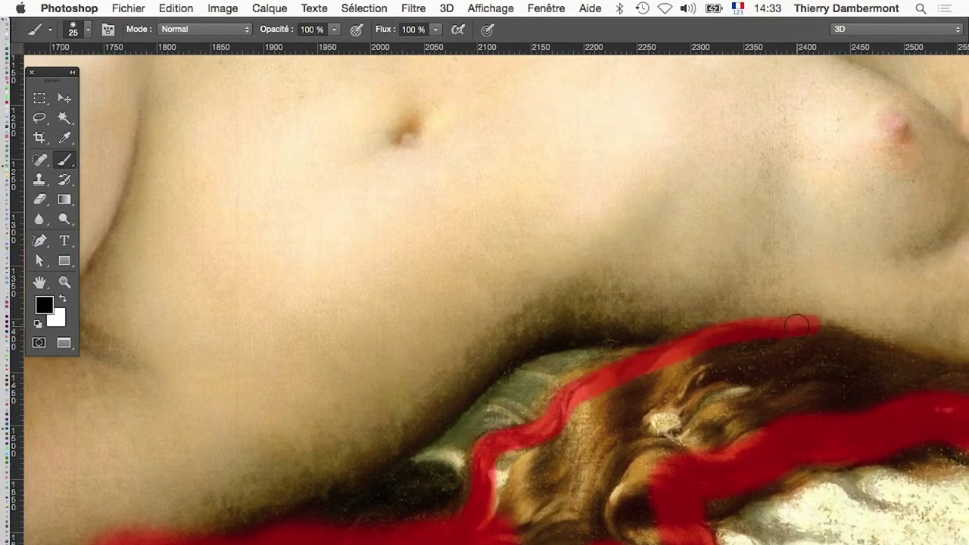
Touch up the skin edge at 69 px and fill the dark gap under the body
mouse_move(812, 357)
mouse_down()
mouse_move(833, 363)
mouse_move(787, 399)
mouse_up()
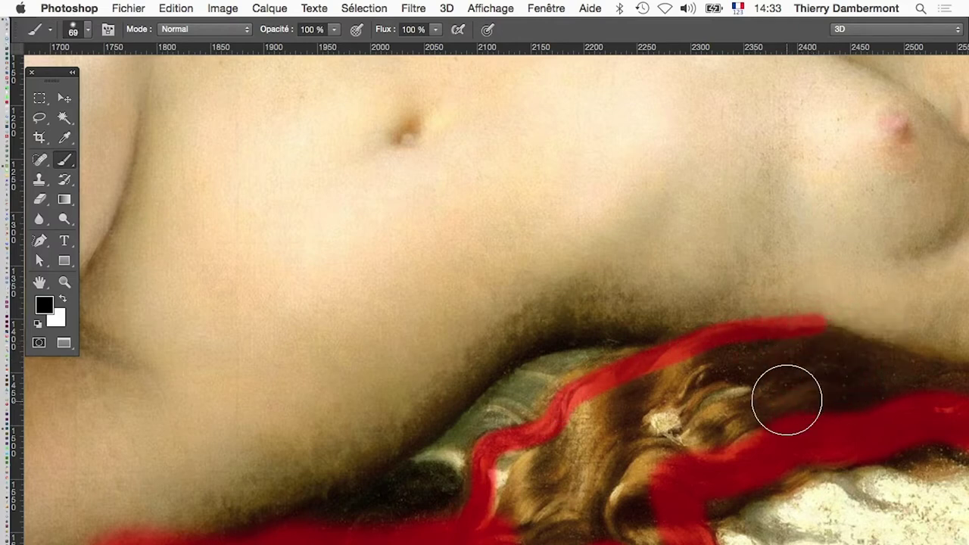
mouse_move(738, 311)
mouse_down()
mouse_move(541, 324)
mouse_move(500, 344)
mouse_move(390, 435)
mouse_move(211, 518)
mouse_up()
scroll(329, 542, down, 2)
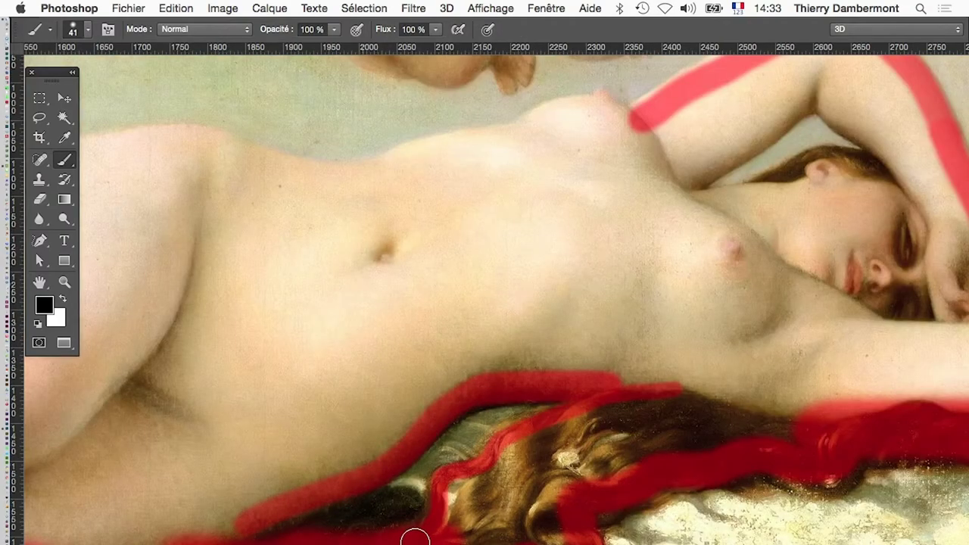
drag(272, 530, 389, 517)
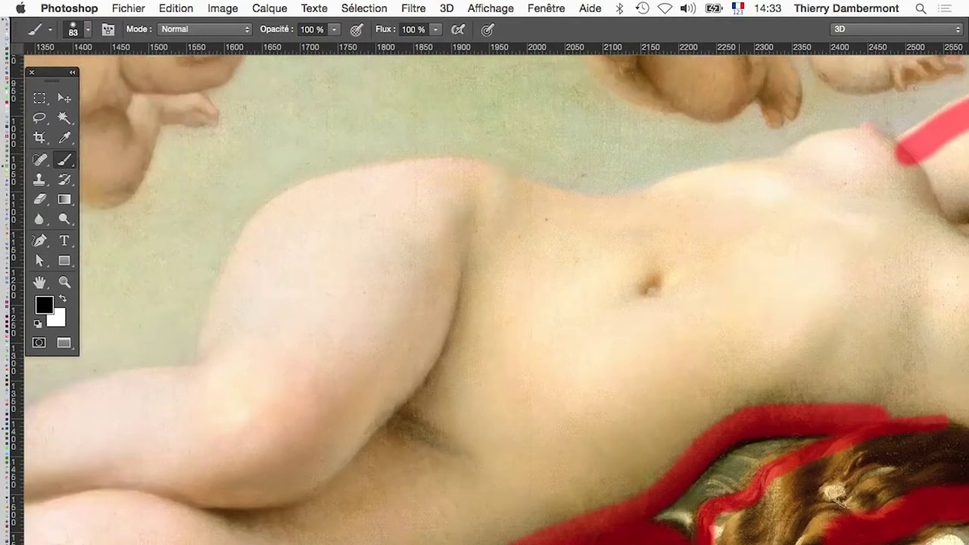
Mask the lower leg's edge, shrinking the brush to about 46 px to continue left
drag(454, 379, 871, 394)
drag(606, 541, 873, 519)
ctrl+alt+click(784, 498)
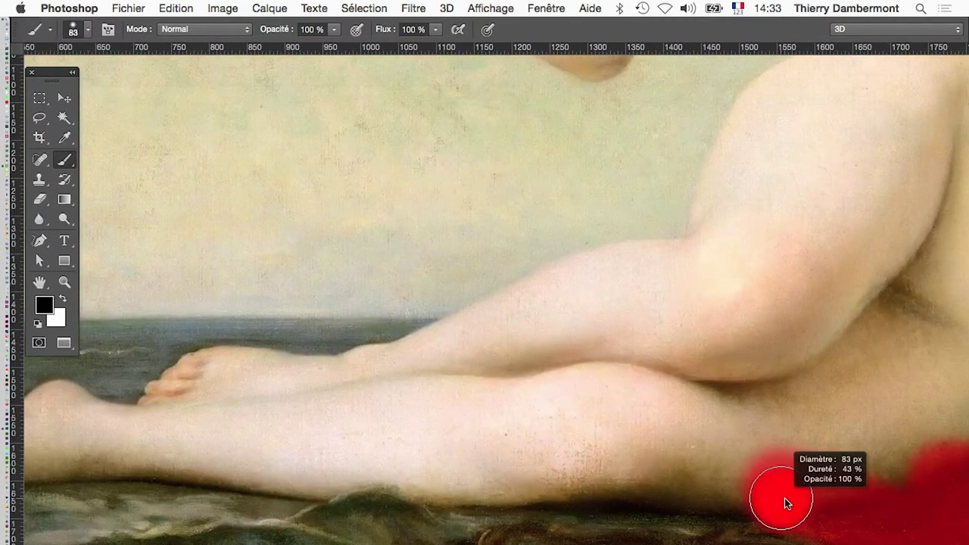
mouse_move(783, 502)
mouse_down()
mouse_move(597, 479)
mouse_move(450, 484)
mouse_move(411, 471)
mouse_move(299, 481)
mouse_up()
scroll(299, 480, left, 5)
scroll(299, 481, left, 5)
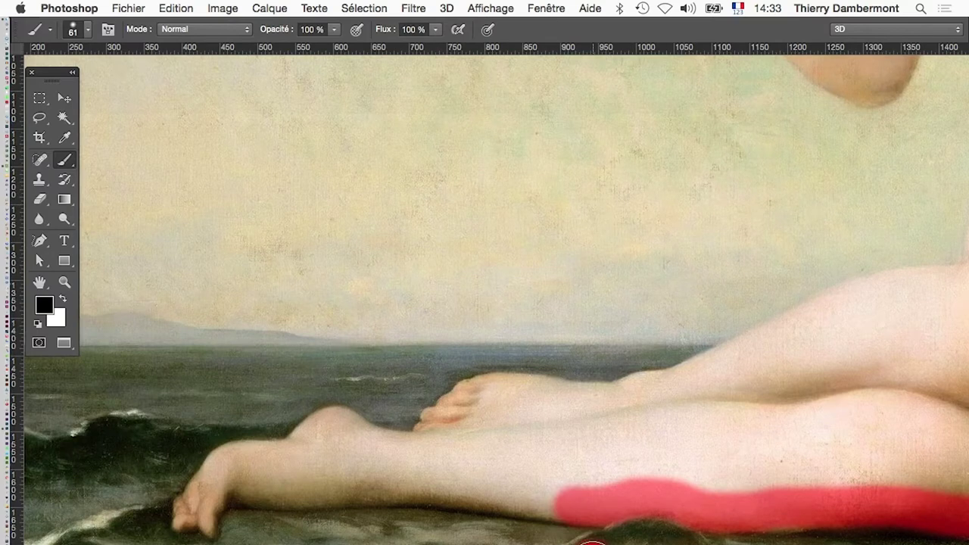
drag(593, 544, 581, 543)
mouse_move(575, 504)
mouse_down()
mouse_move(220, 487)
mouse_move(292, 471)
mouse_move(270, 450)
mouse_move(216, 530)
mouse_move(202, 515)
mouse_move(182, 528)
mouse_move(199, 477)
mouse_move(255, 398)
mouse_move(291, 376)
mouse_move(422, 367)
mouse_move(353, 497)
mouse_move(319, 535)
mouse_move(281, 527)
mouse_move(357, 475)
mouse_move(411, 474)
mouse_move(484, 512)
mouse_move(636, 519)
mouse_move(560, 544)
mouse_up()
Paint the mask along the edge of Venus's toes
scroll(222, 479, up, 2)
scroll(488, 294, right, 5)
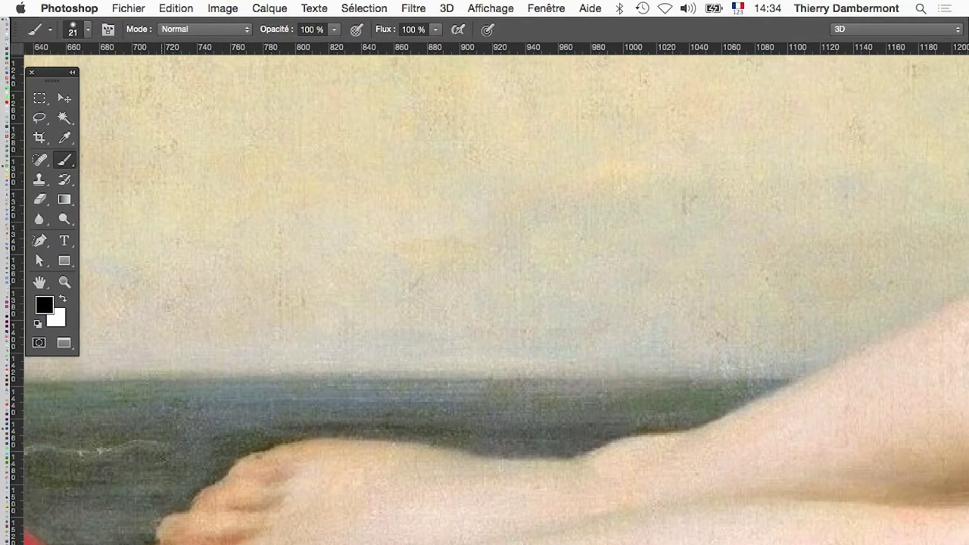
mouse_move(179, 537)
mouse_down()
mouse_move(256, 475)
mouse_move(292, 462)
mouse_move(559, 475)
mouse_move(698, 448)
mouse_up()
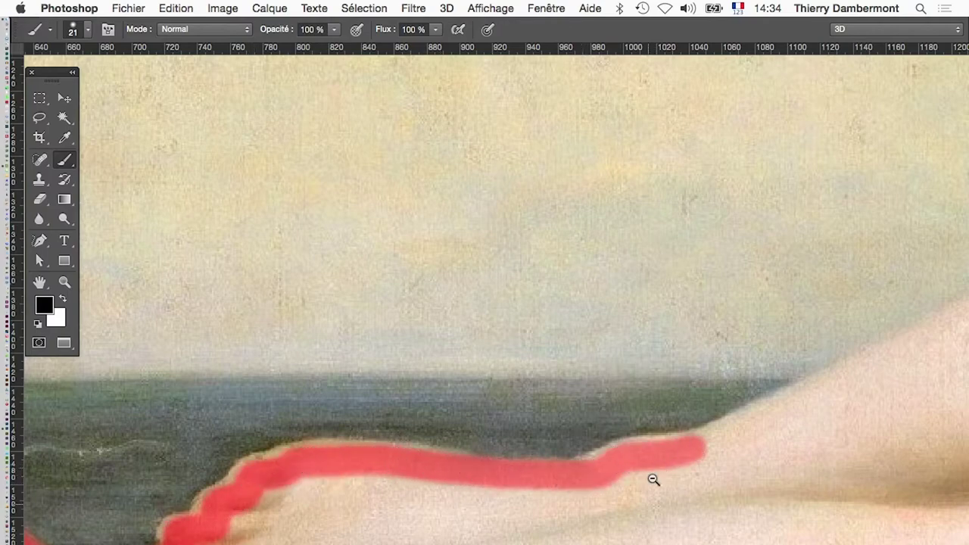
Trace the mask along the arm's edge and continue it up the arm
scroll(650, 499, down, 1)
scroll(649, 507, down, 2)
scroll(636, 506, up, 5)
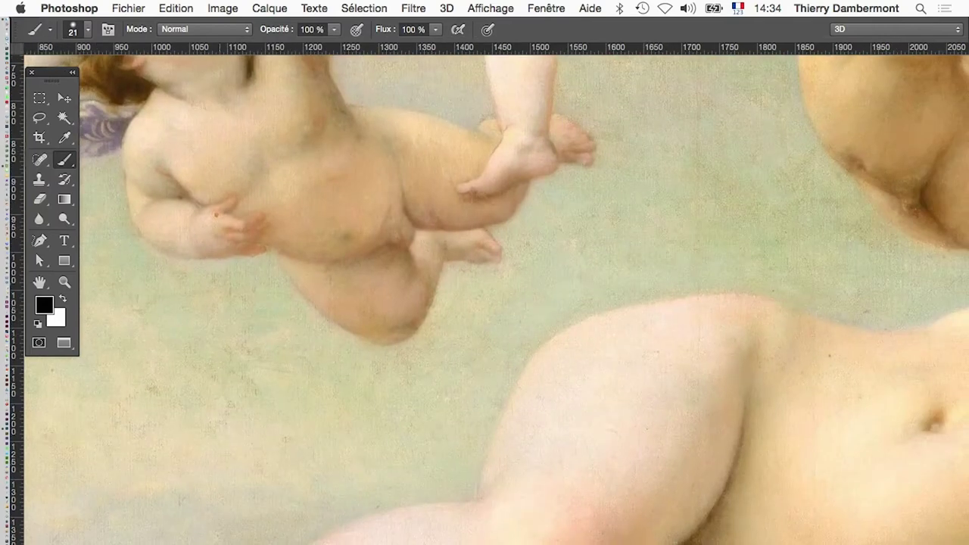
scroll(484, 303, up, 1)
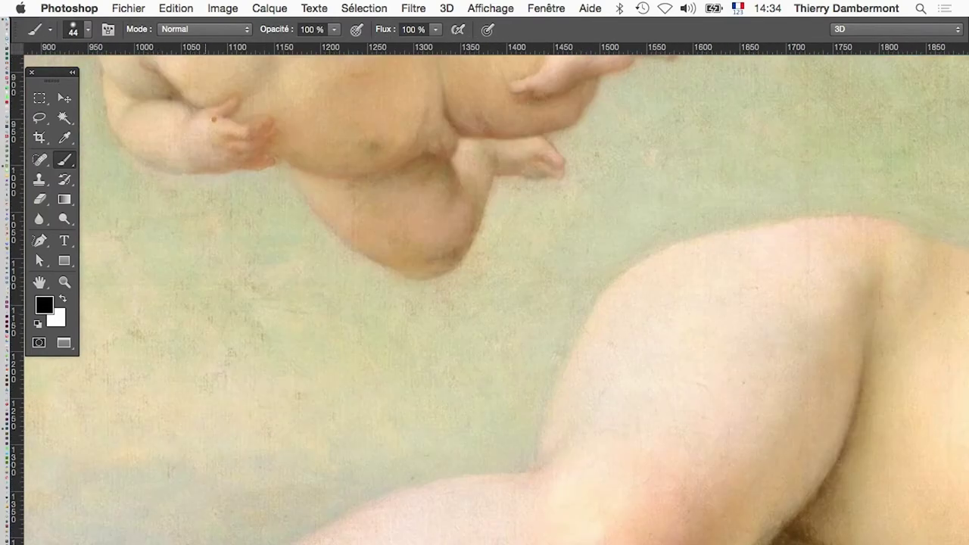
mouse_move(298, 543)
mouse_down()
mouse_move(560, 495)
mouse_move(470, 497)
mouse_move(406, 516)
mouse_up()
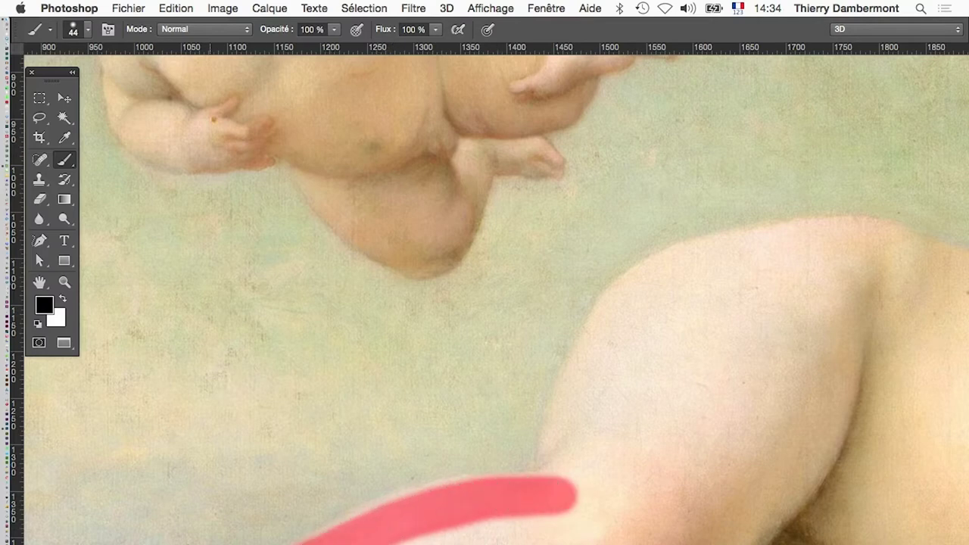
scroll(485, 303, right, 2)
scroll(484, 302, up, 1)
scroll(484, 303, right, 2)
scroll(484, 302, up, 1)
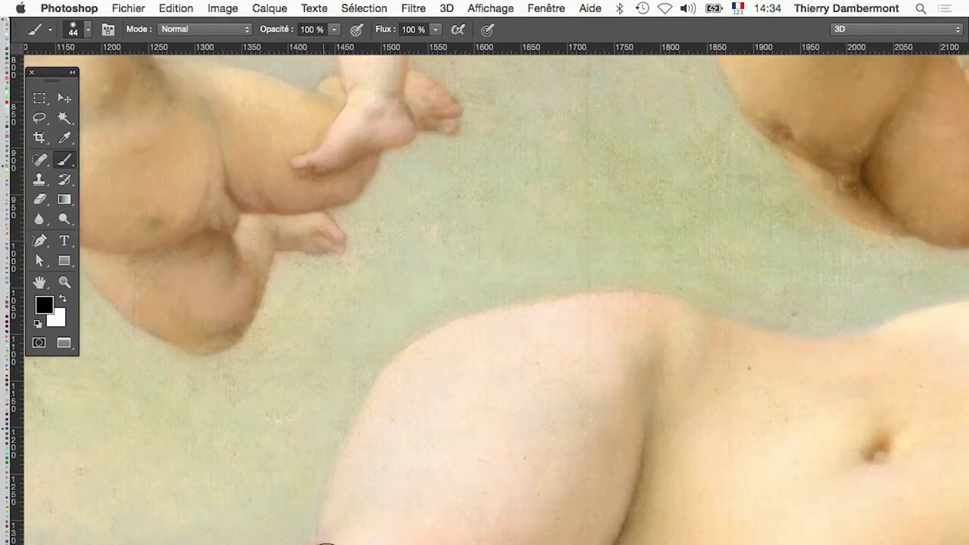
mouse_move(326, 543)
mouse_down()
mouse_move(335, 541)
mouse_move(385, 406)
mouse_move(417, 363)
mouse_move(452, 339)
mouse_move(651, 317)
mouse_move(769, 352)
mouse_move(880, 361)
mouse_up()
Mask the lower edge of the torso, then shrink the brush to 12 px
scroll(880, 361, up, 5)
scroll(880, 361, right, 5)
scroll(880, 361, right, 5)
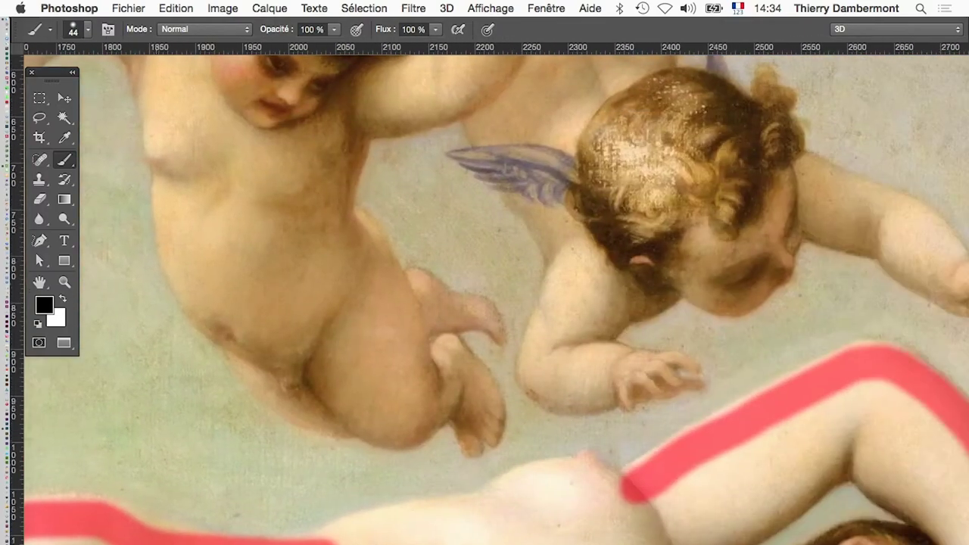
scroll(484, 303, right, 2)
mouse_move(288, 534)
mouse_down()
mouse_move(466, 511)
mouse_move(558, 479)
mouse_move(598, 486)
mouse_up()
scroll(598, 486, up, 2)
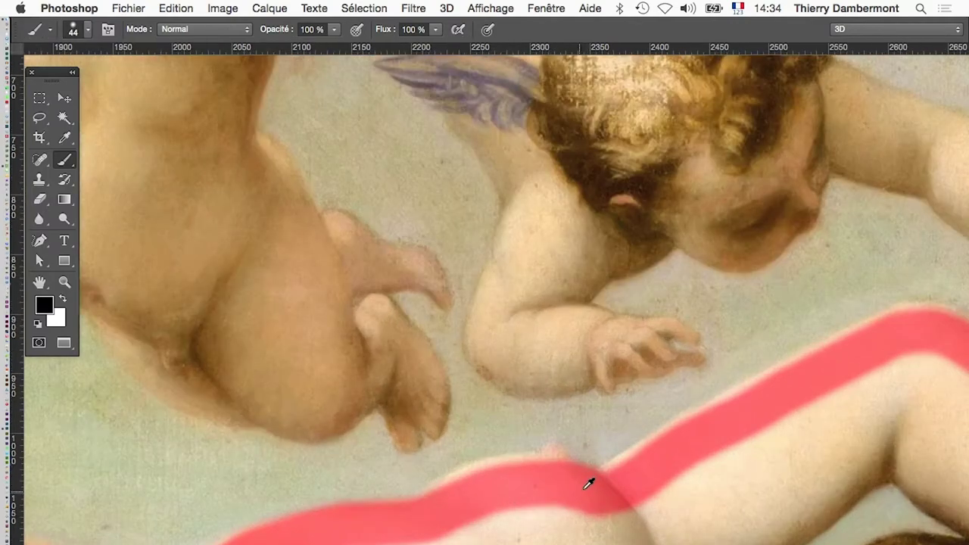
drag(555, 522, 533, 532)
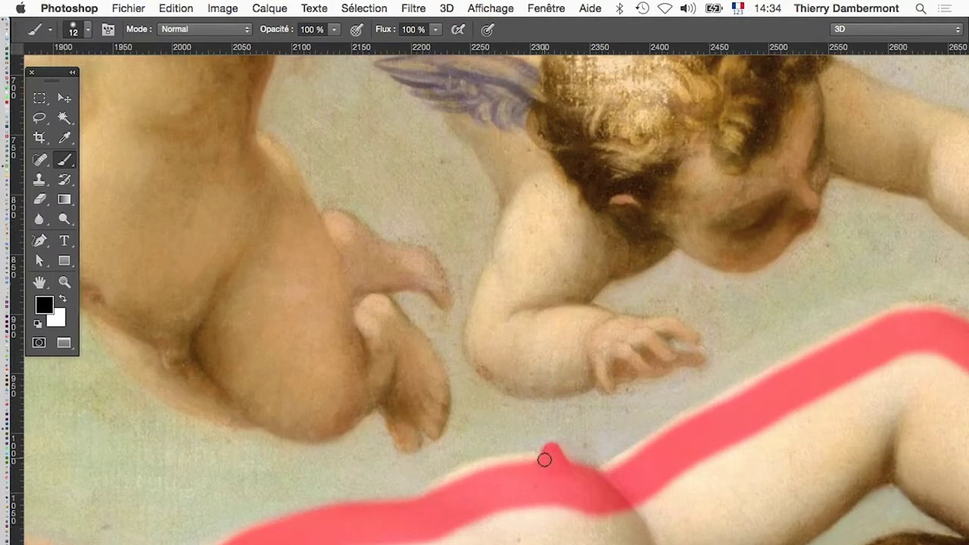
Enlarge the brush to 32 px, trace around the underarm, and fit the painting in the window
scroll(529, 467, down, 3)
scroll(534, 522, down, 1)
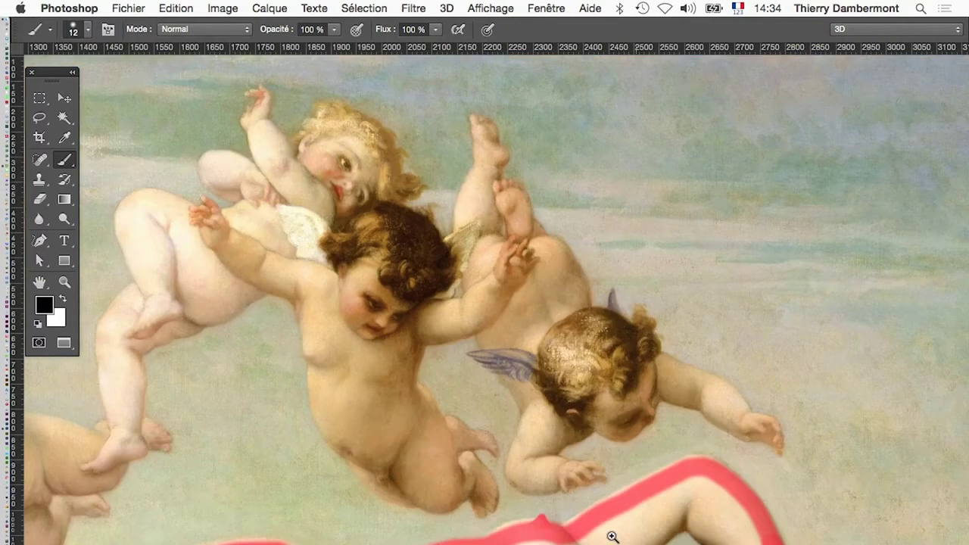
scroll(612, 536, up, 3)
scroll(611, 537, up, 1)
scroll(492, 529, right, 3)
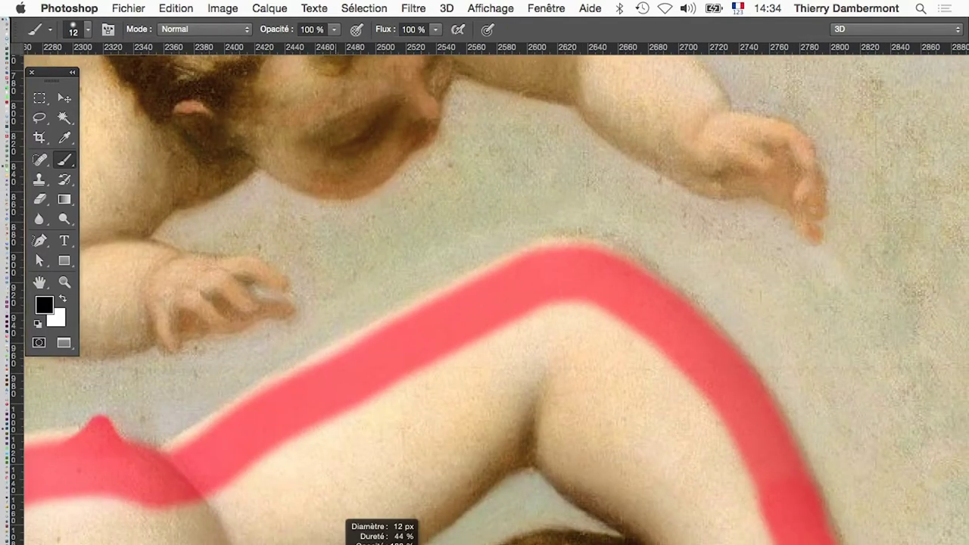
drag(333, 542, 575, 435)
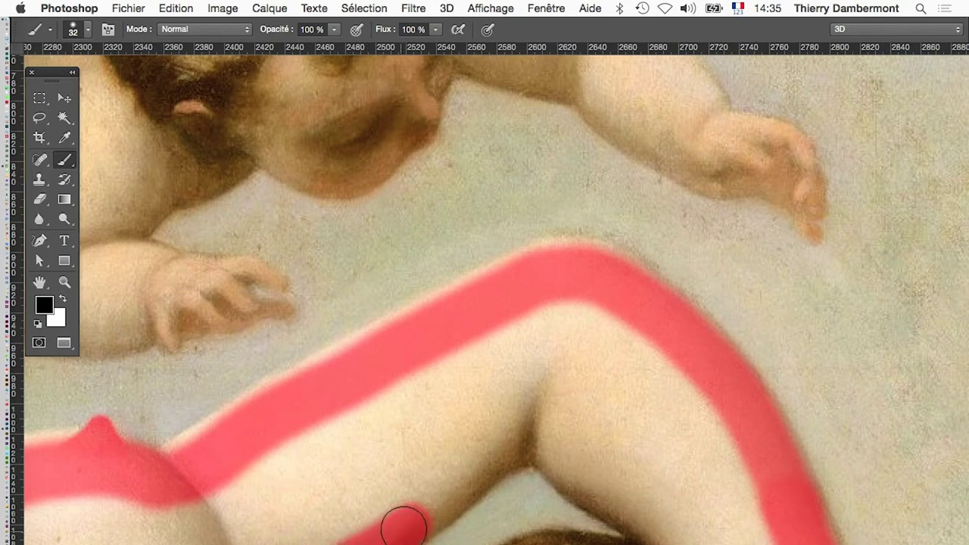
mouse_move(547, 466)
mouse_down()
mouse_move(471, 383)
mouse_move(508, 391)
mouse_move(580, 440)
mouse_move(640, 521)
mouse_move(575, 484)
mouse_move(513, 484)
mouse_move(344, 537)
mouse_up()
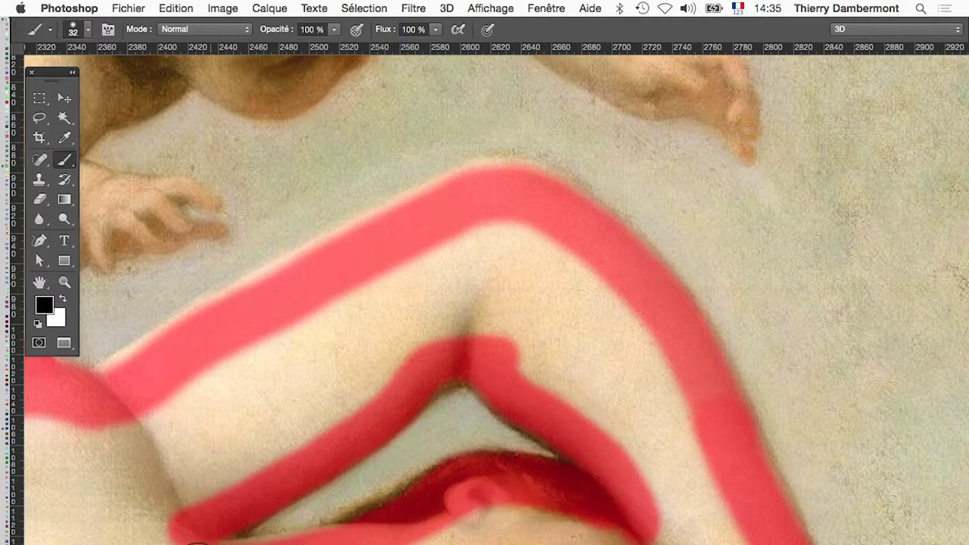
key(super+minus)
key(super+minus)
key(super+minus)
key(super+minus)
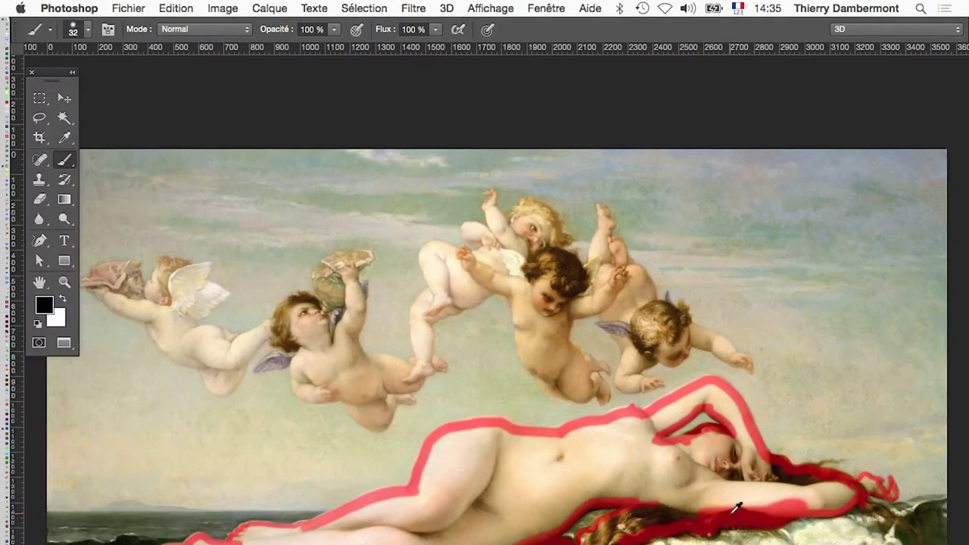
Save the document via File > Save
scroll(735, 507, up, 5)
scroll(725, 524, down, 2)
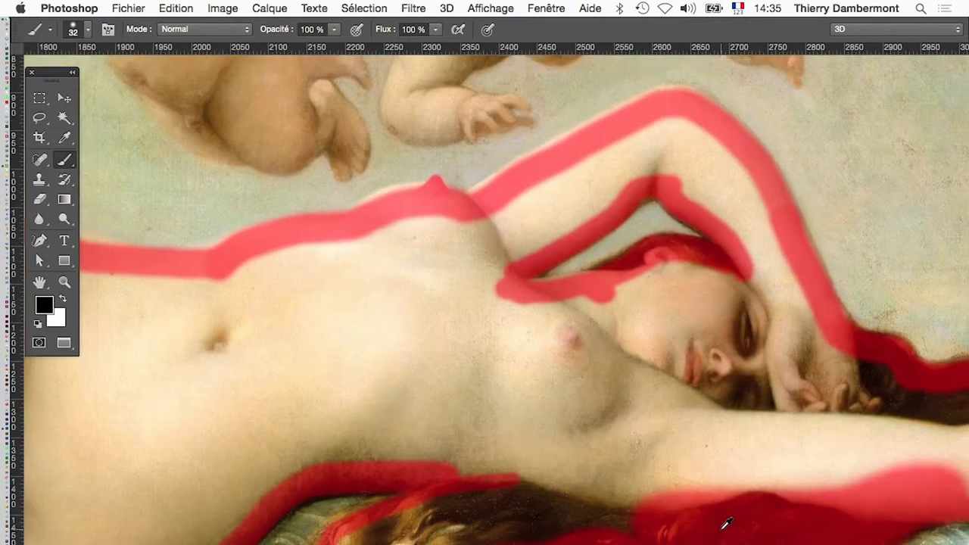
scroll(725, 524, down, 2)
scroll(725, 524, down, 2)
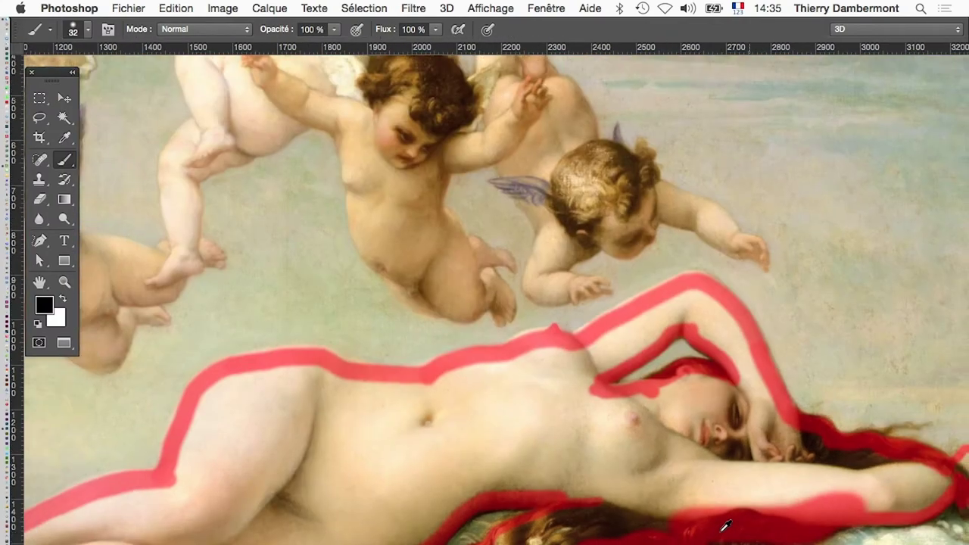
click(130, 9)
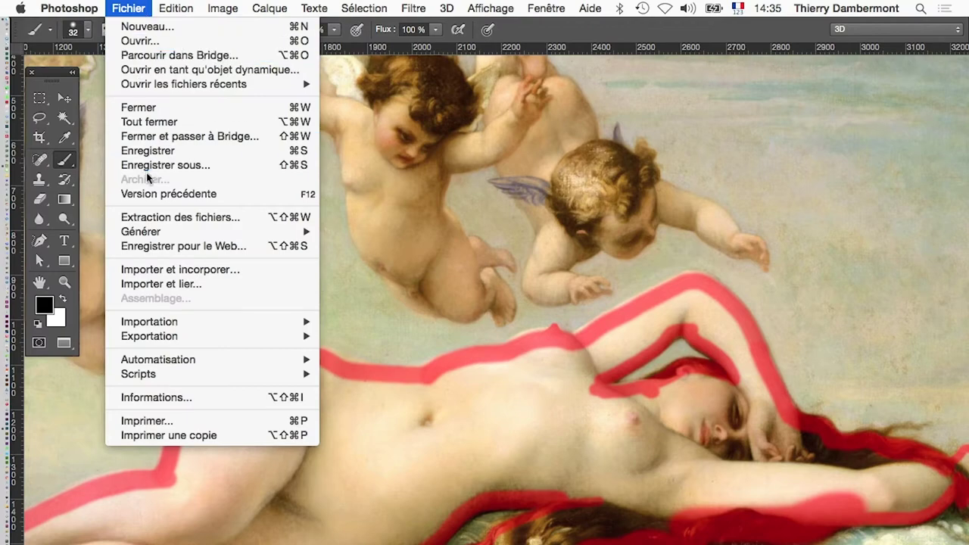
click(151, 151)
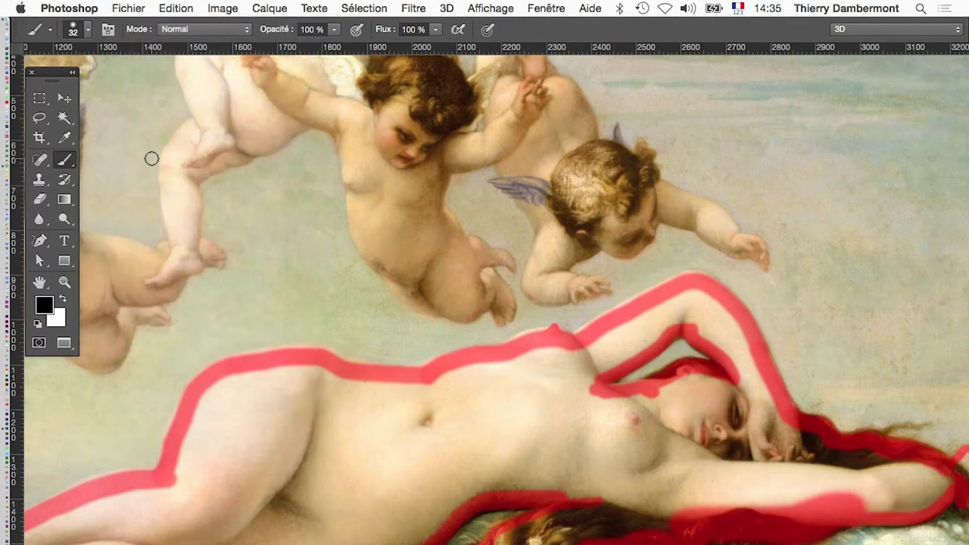
Show the Channels panel listing every channel and view Alpha 1 alone
scroll(603, 390, down, 2)
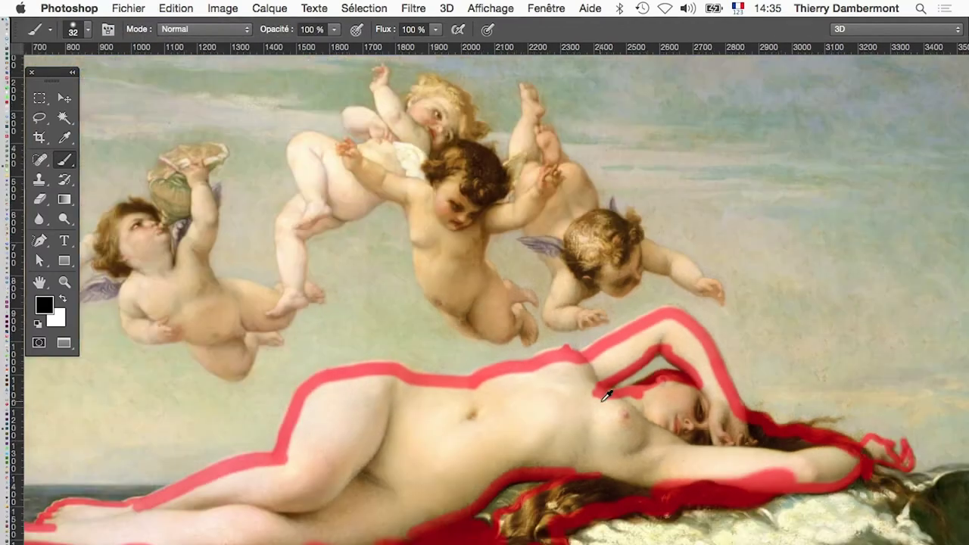
click(545, 9)
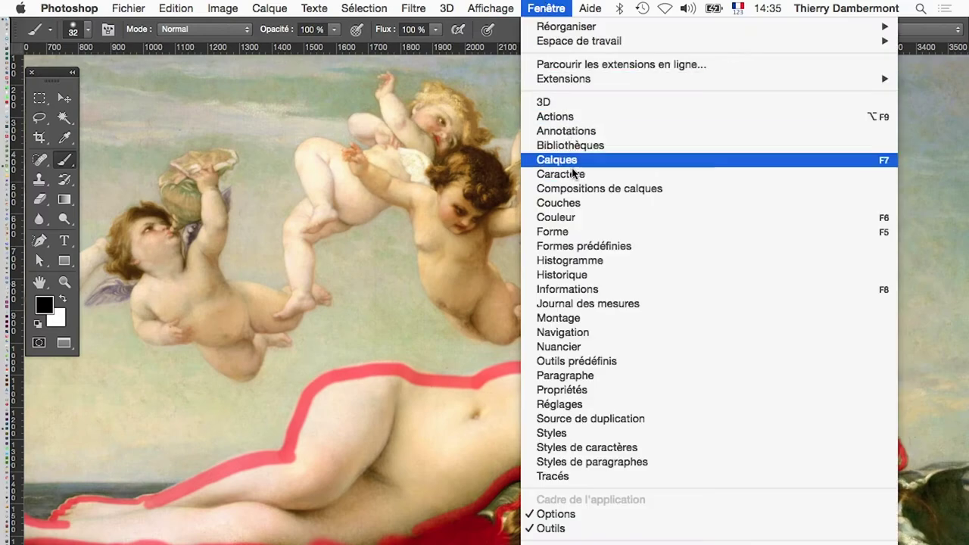
click(576, 204)
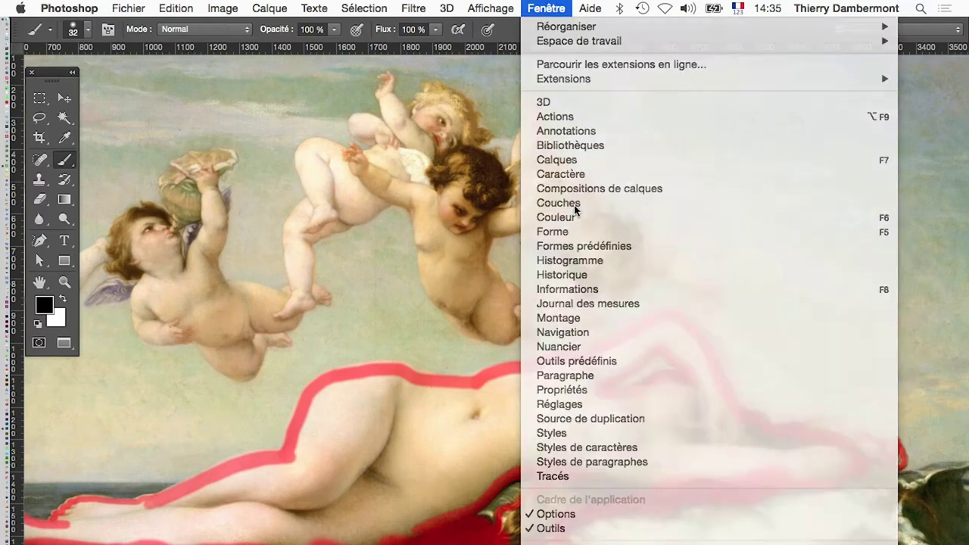
drag(584, 529, 745, 178)
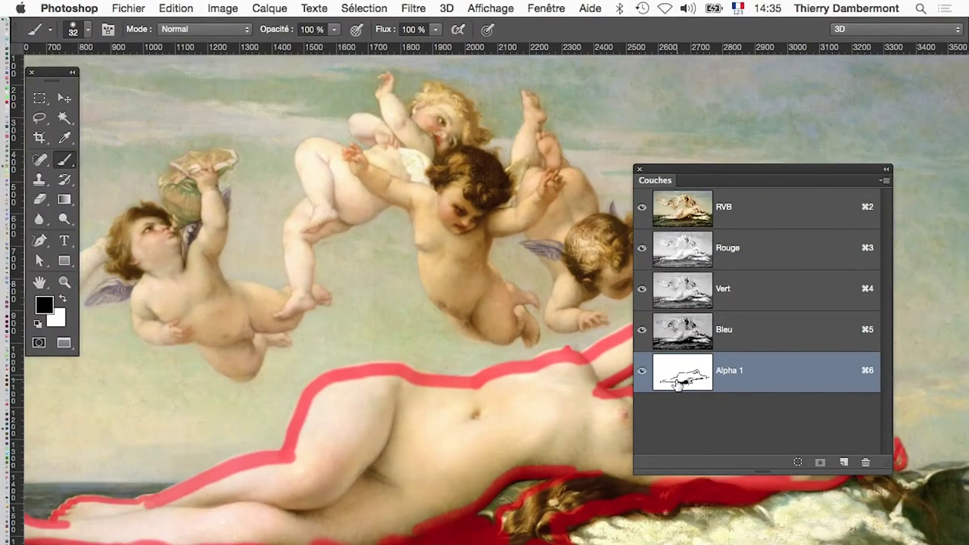
click(642, 207)
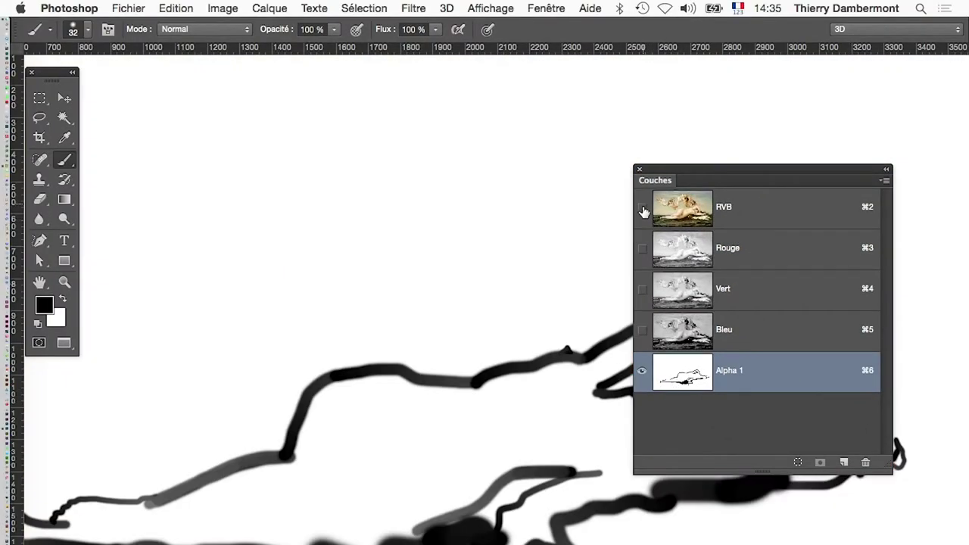
Dock the Channels panel at the right and show the colour channels again
drag(669, 180, 847, 185)
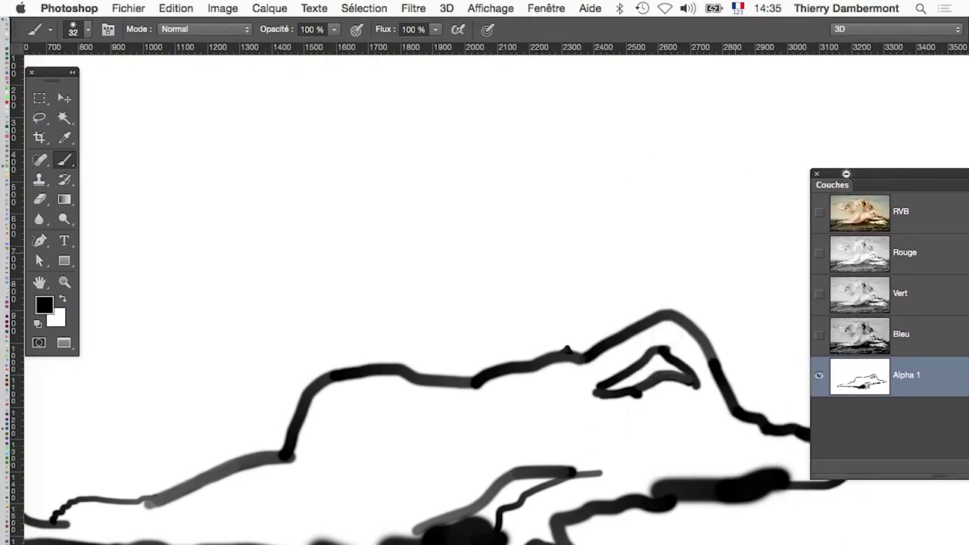
scroll(590, 400, down, 2)
drag(590, 399, 608, 435)
drag(540, 359, 428, 226)
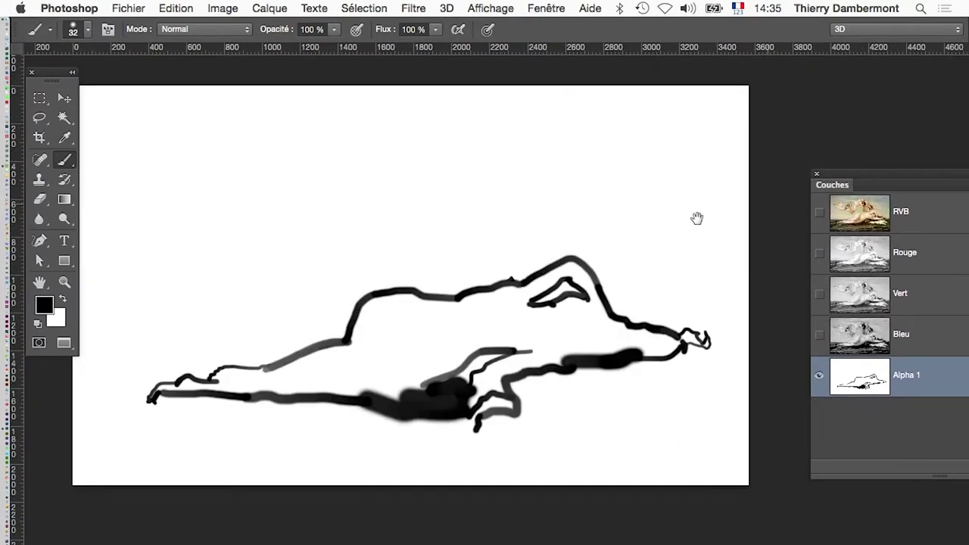
click(818, 214)
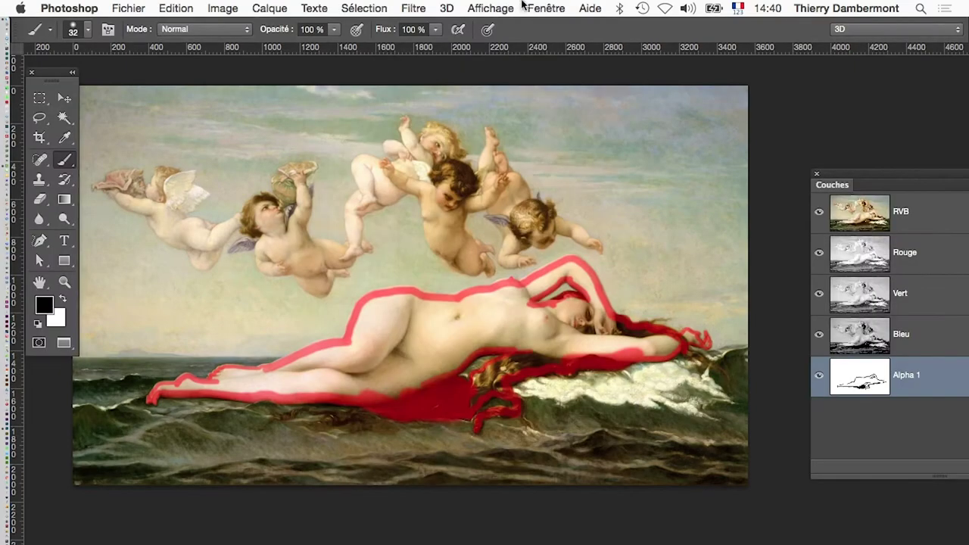
Open the brush settings panel, separated from the brush presets
click(522, 6)
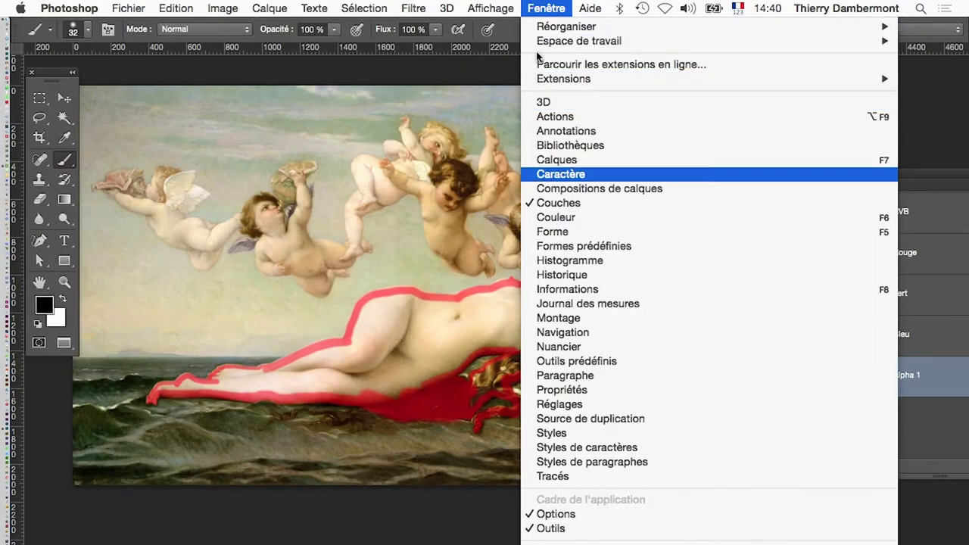
click(591, 234)
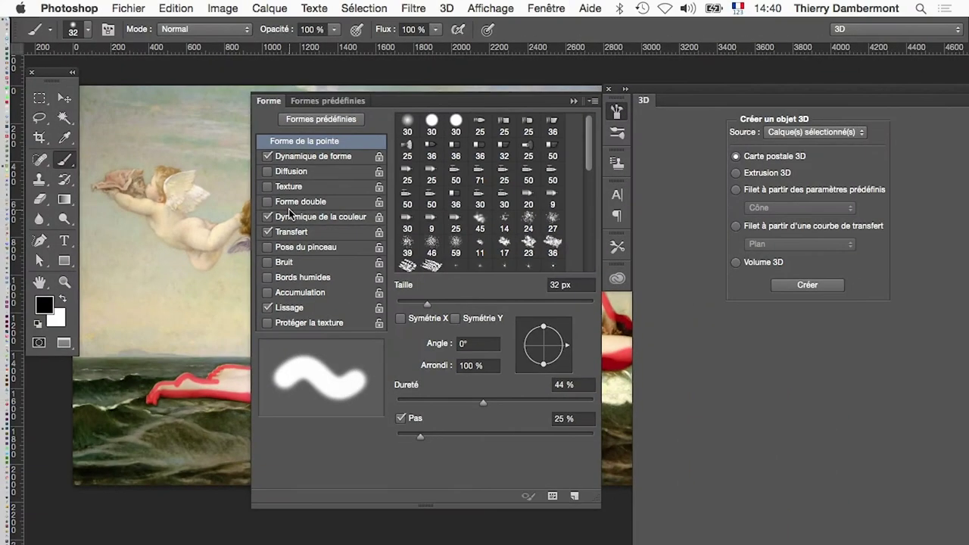
drag(275, 105, 201, 122)
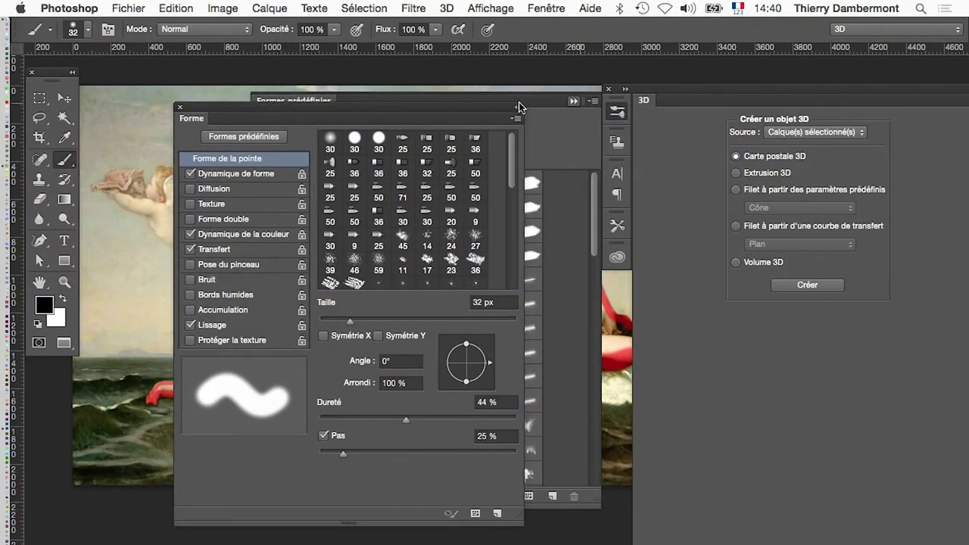
click(575, 102)
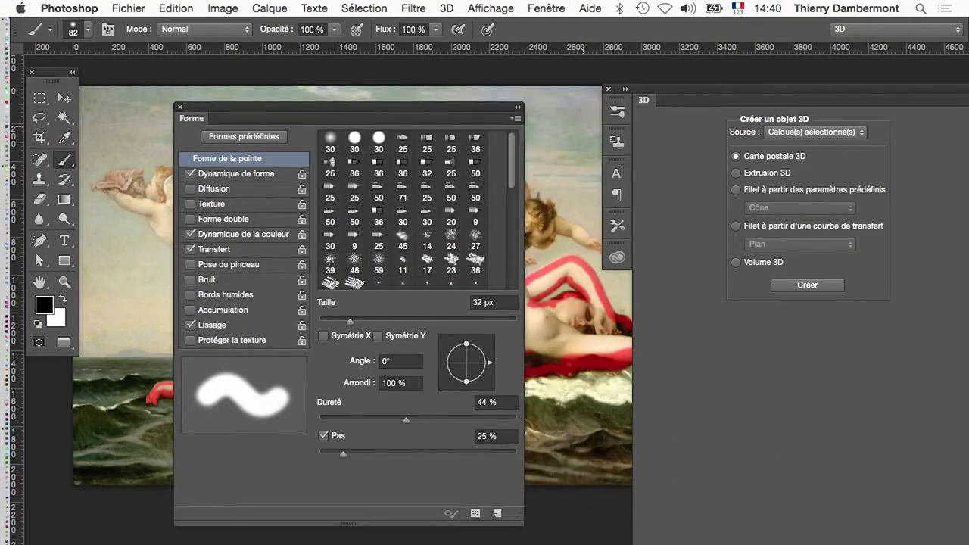
key(shift+Tab)
click(546, 8)
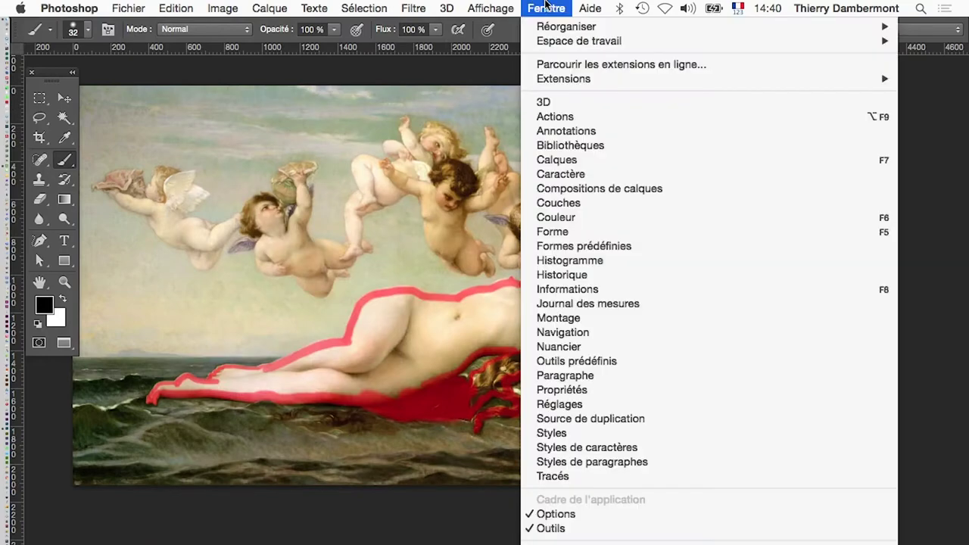
click(582, 230)
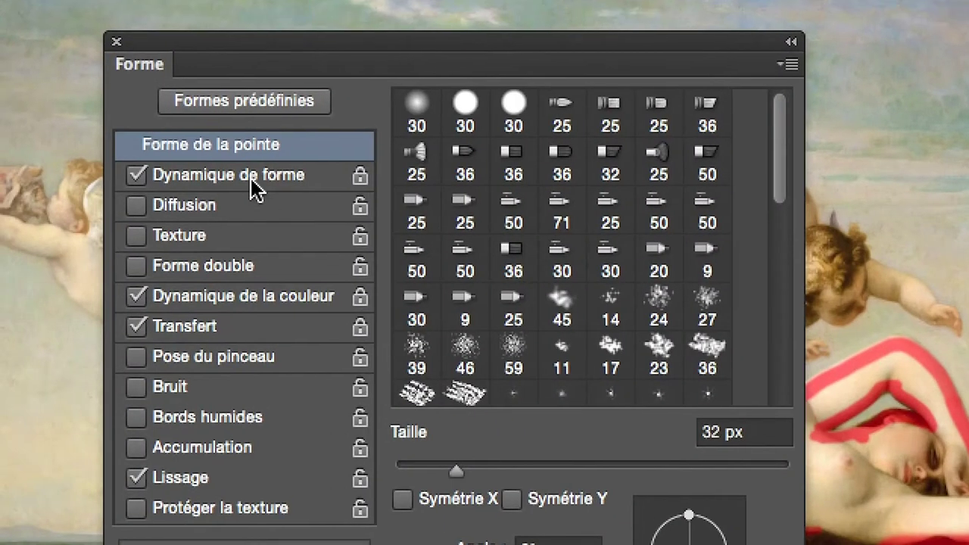
Disable shape dynamics, colour dynamics and transfer, keep smoothing, and close the panel
click(216, 173)
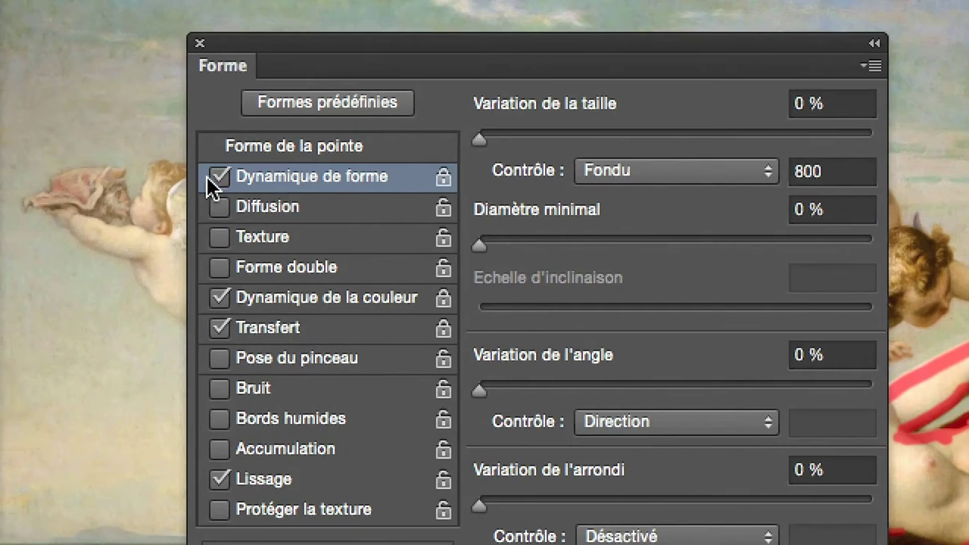
click(211, 176)
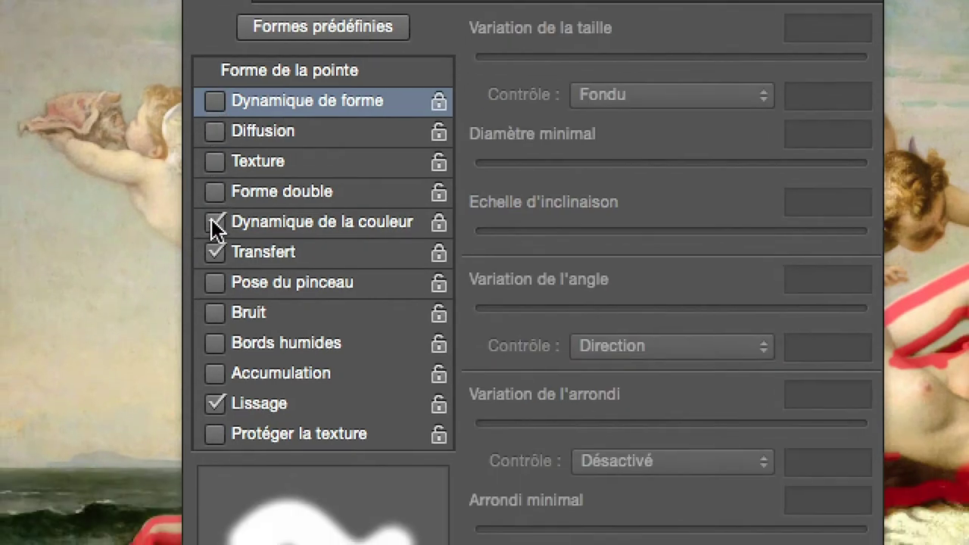
click(215, 224)
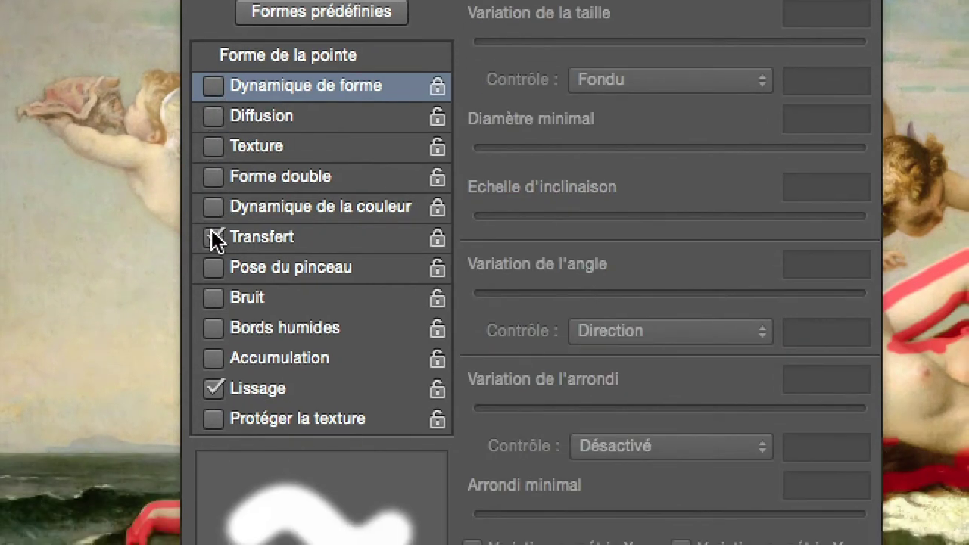
click(215, 252)
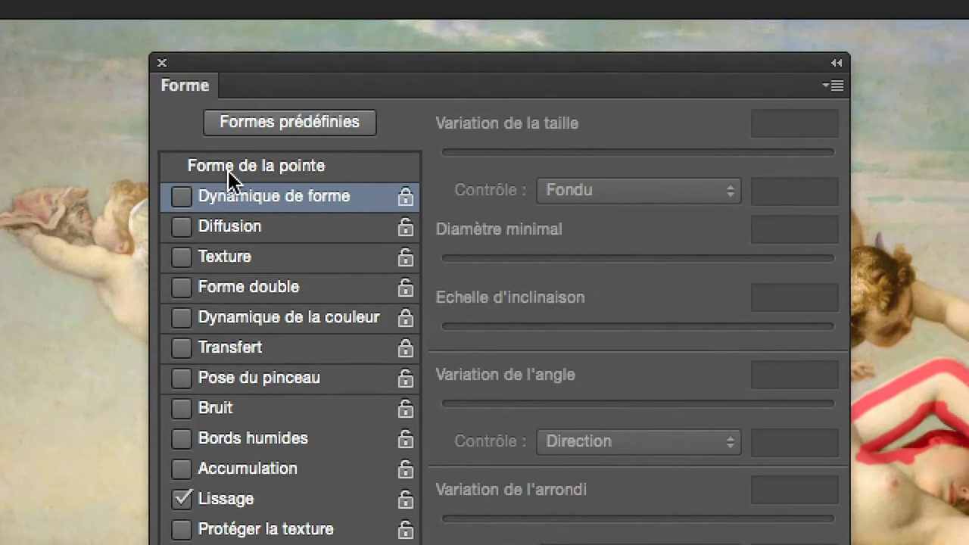
click(230, 174)
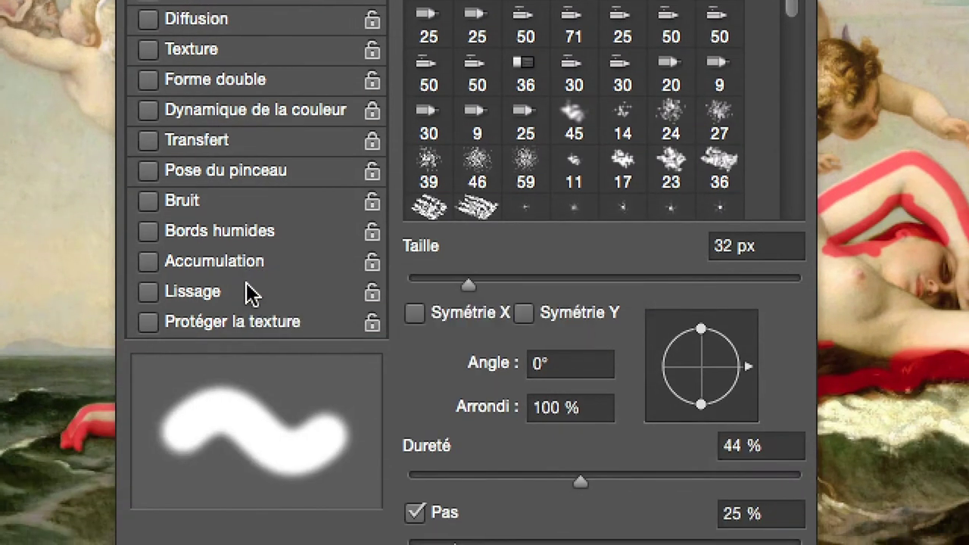
click(251, 294)
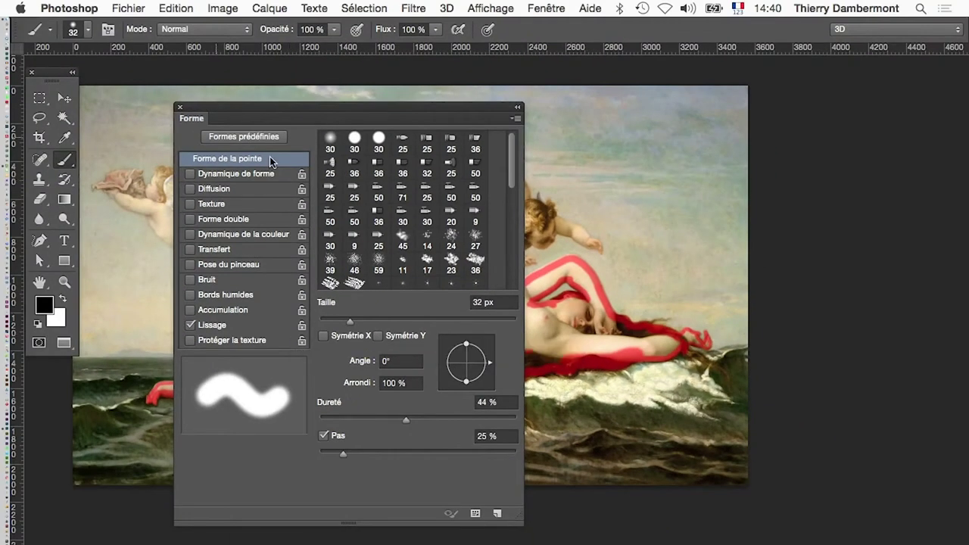
click(179, 107)
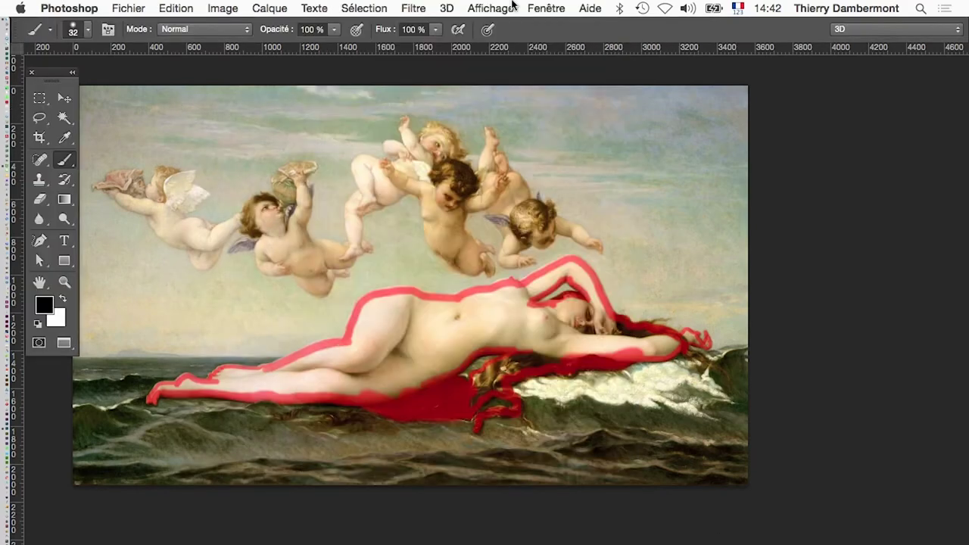
Open the Channels panel and hide the RVB channels so only Alpha 1 shows
click(545, 9)
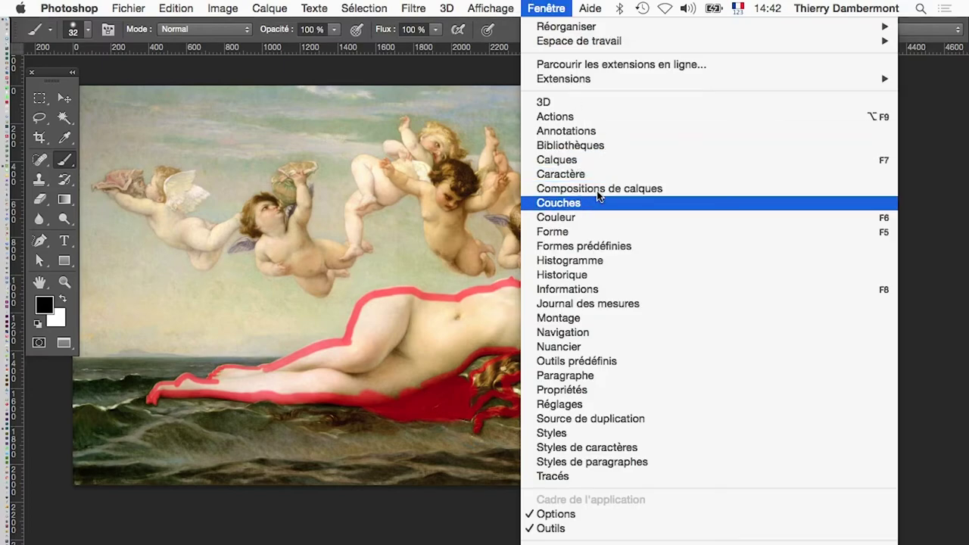
click(598, 202)
drag(831, 188, 644, 157)
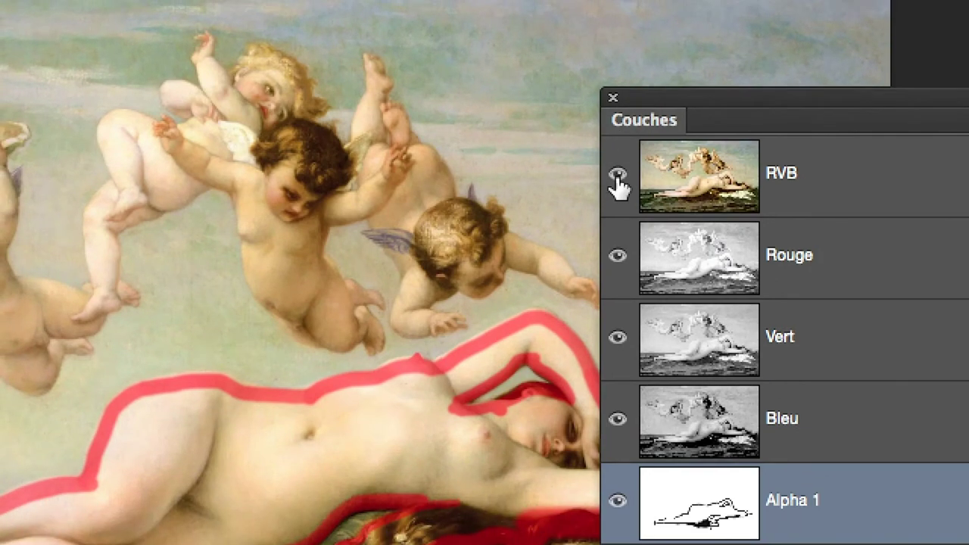
click(617, 176)
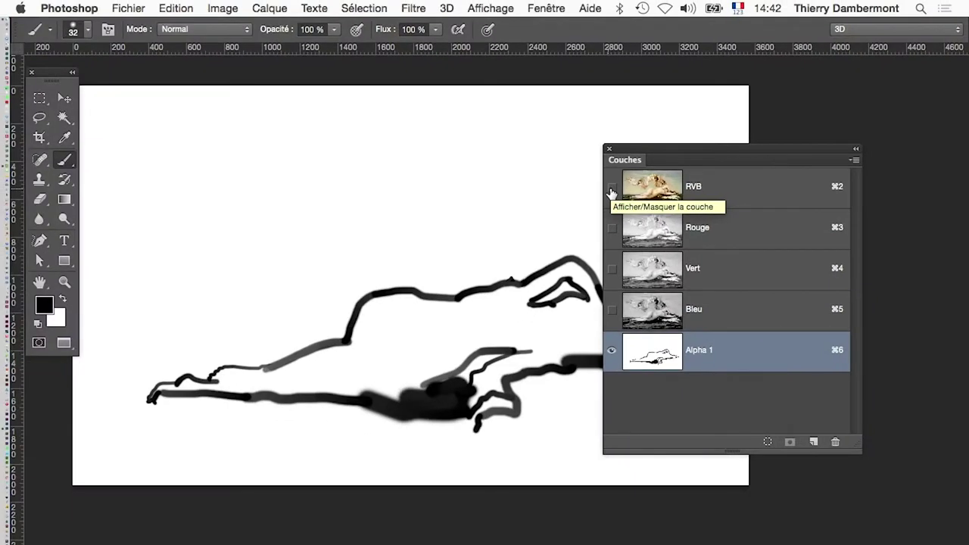
mouse_move(625, 157)
mouse_down()
mouse_move(735, 202)
mouse_move(766, 244)
mouse_up()
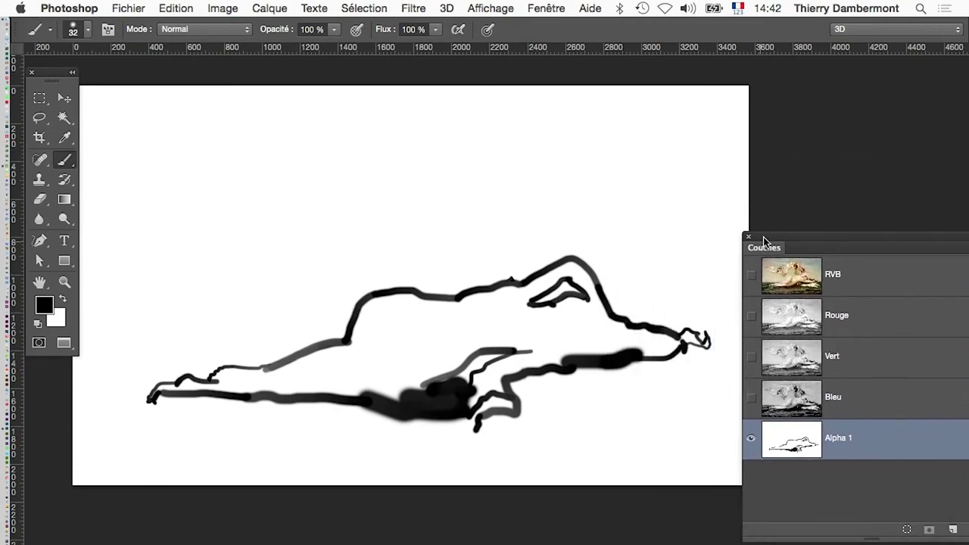
Zoom into the Alpha 1 mask outline and go to Image adjustments for Curves
scroll(429, 371, up, 2)
scroll(428, 371, up, 2)
scroll(429, 371, up, 2)
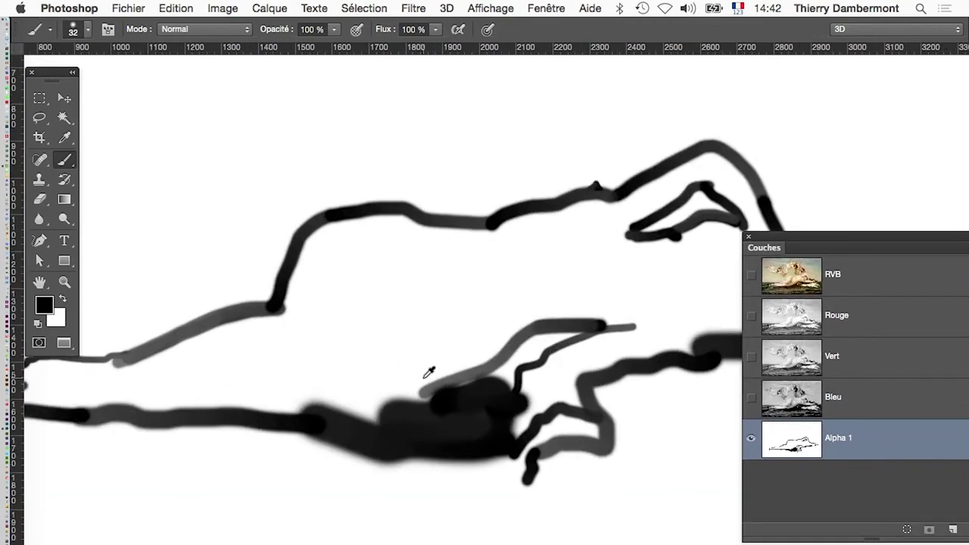
scroll(428, 371, up, 2)
scroll(429, 371, up, 2)
scroll(428, 371, up, 1)
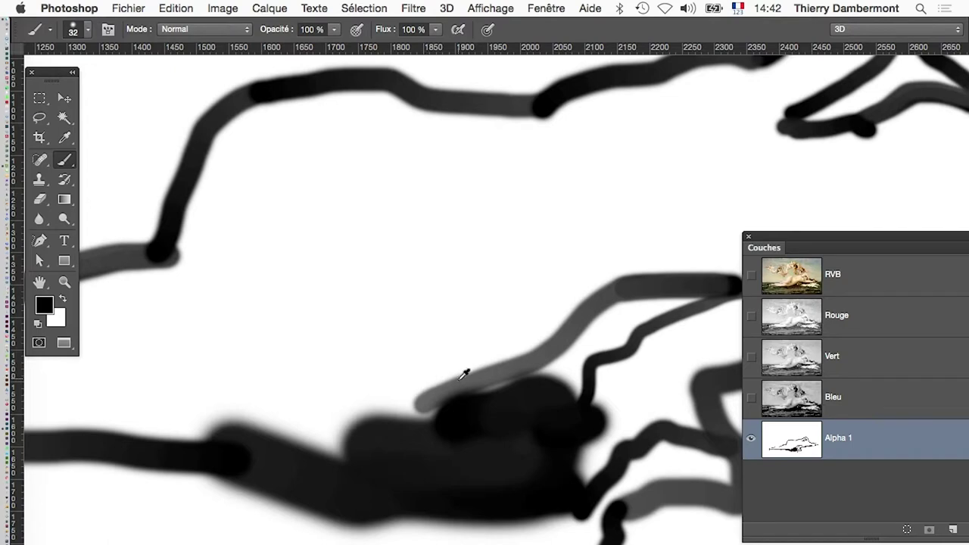
scroll(462, 377, down, 1)
scroll(462, 376, down, 1)
scroll(612, 340, up, 1)
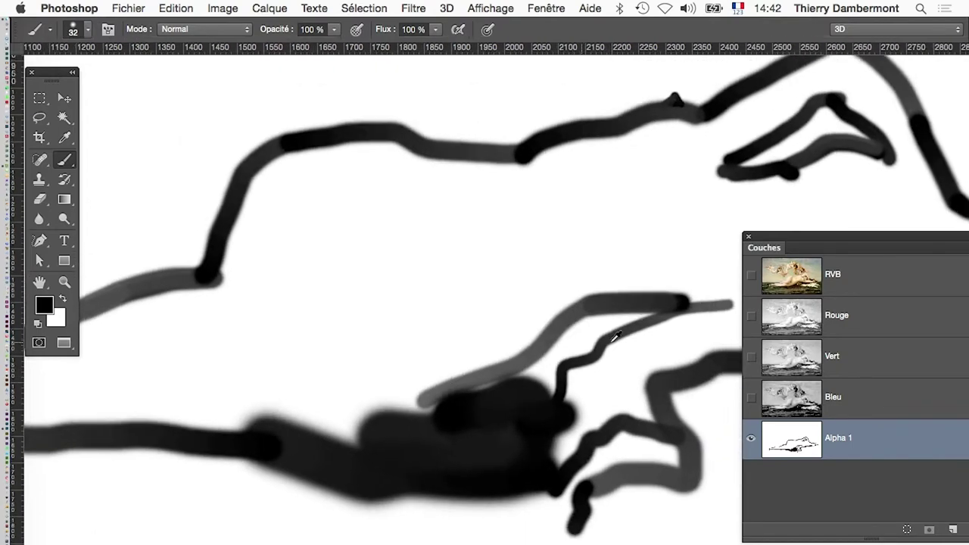
scroll(611, 340, up, 1)
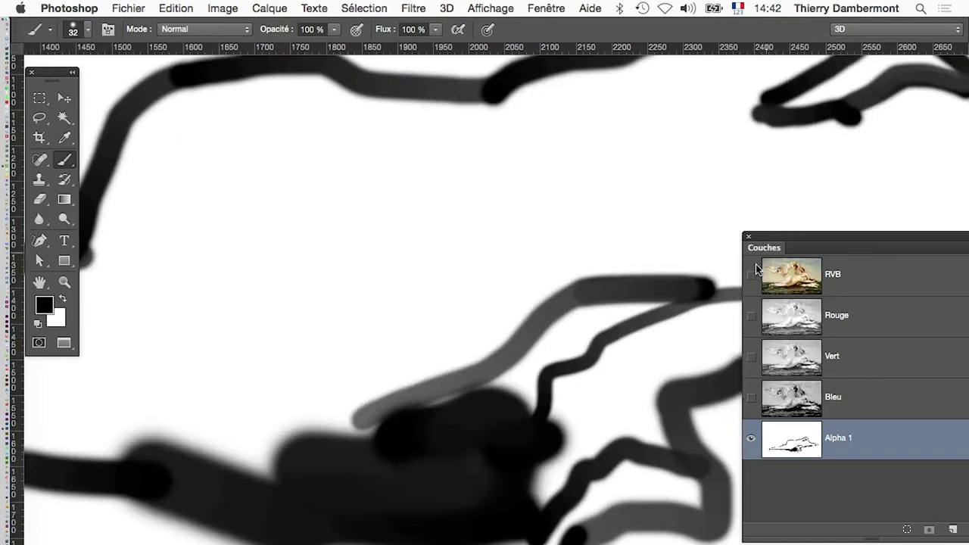
drag(768, 246, 712, 211)
drag(569, 278, 319, 421)
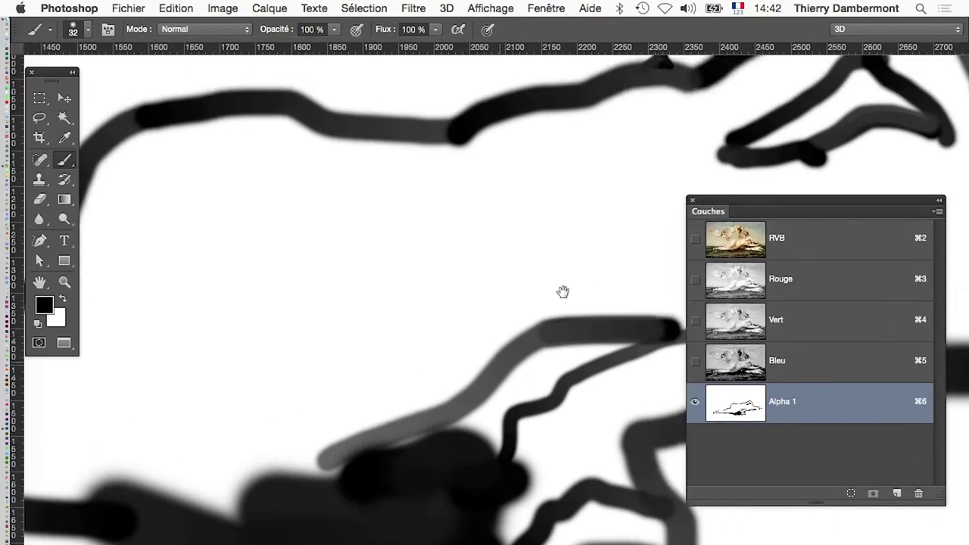
scroll(320, 418, down, 3)
scroll(320, 419, left, 5)
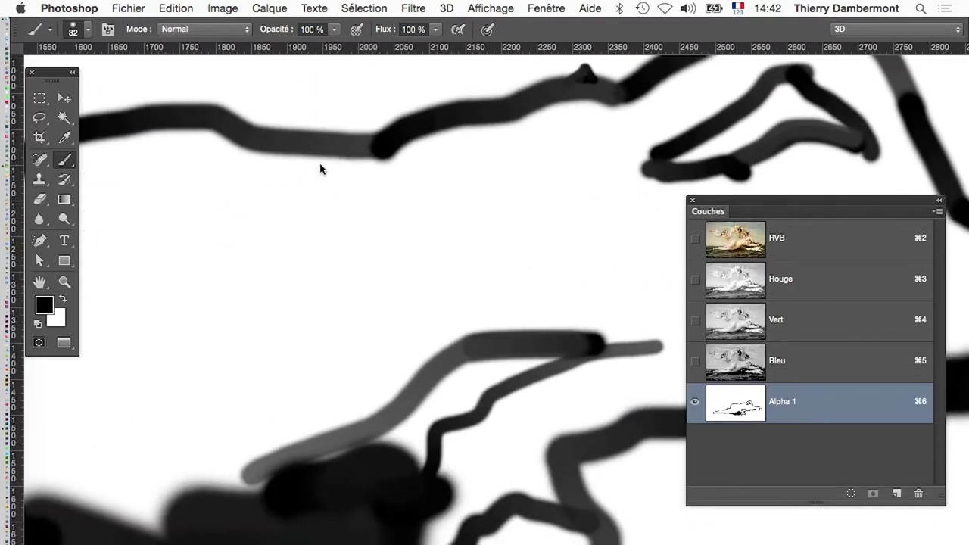
click(221, 7)
Apply Curves to Alpha 1 with a black point sampled from a grey stroke, then undo it
click(482, 71)
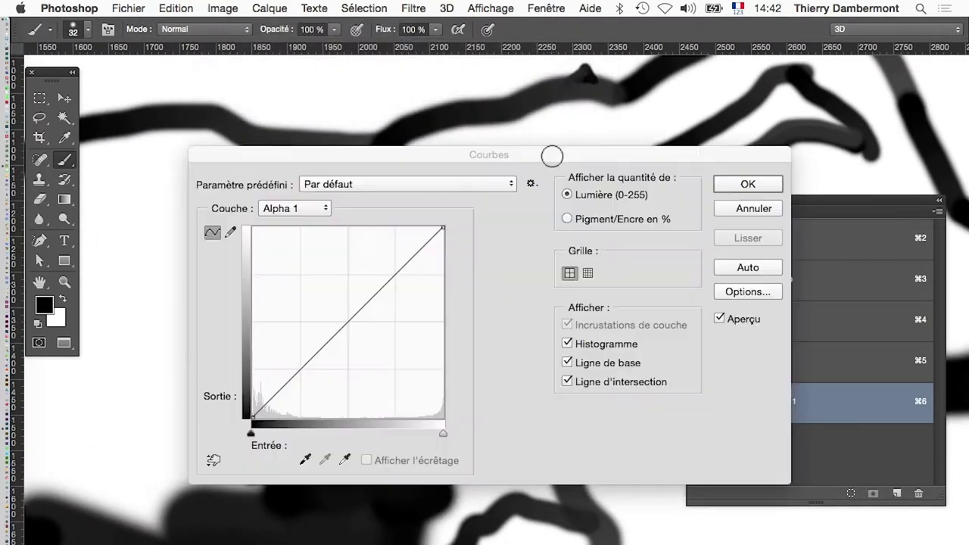
drag(404, 157, 685, 85)
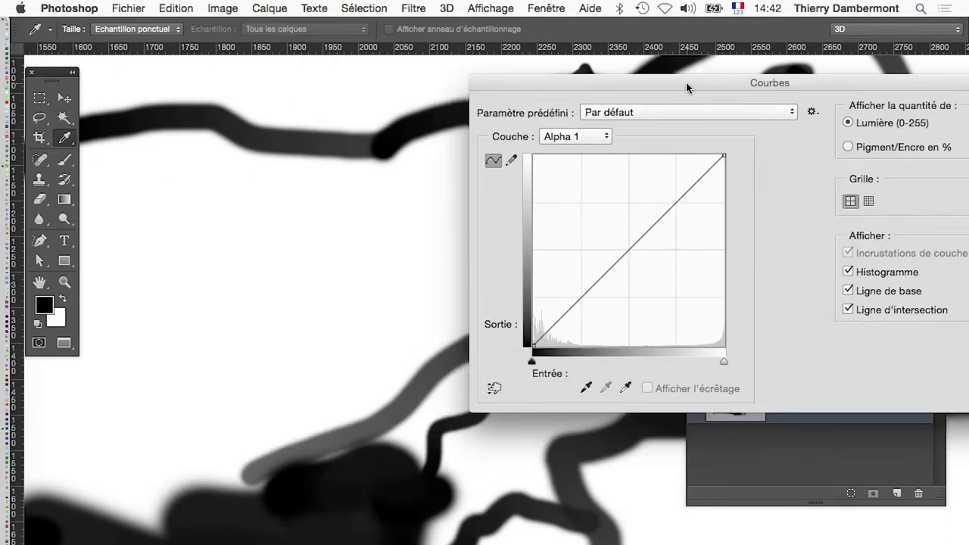
click(625, 387)
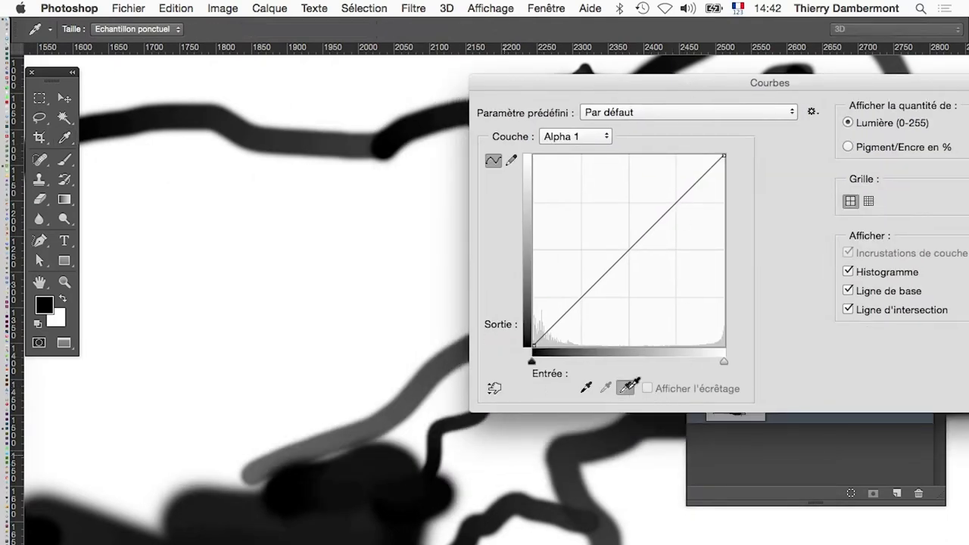
click(592, 389)
click(334, 439)
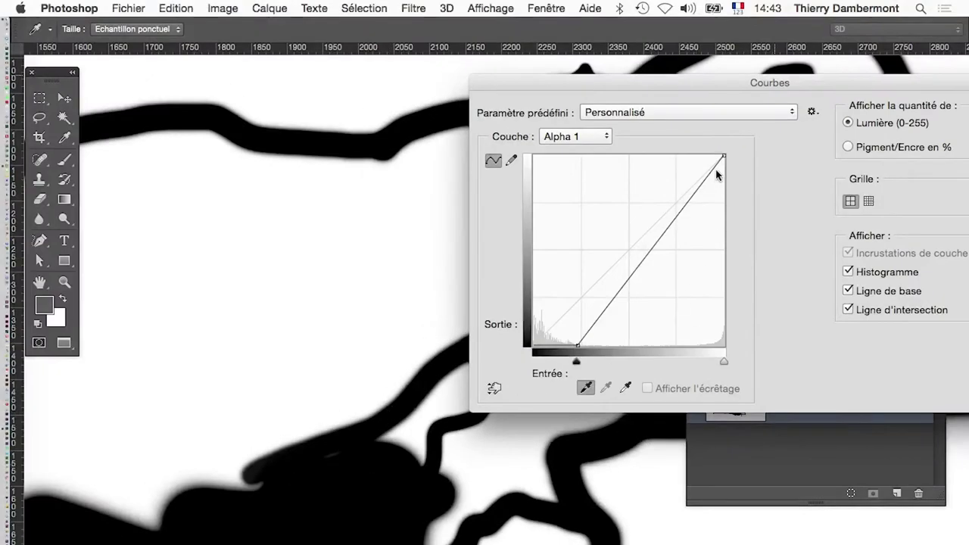
drag(779, 82, 551, 83)
click(777, 112)
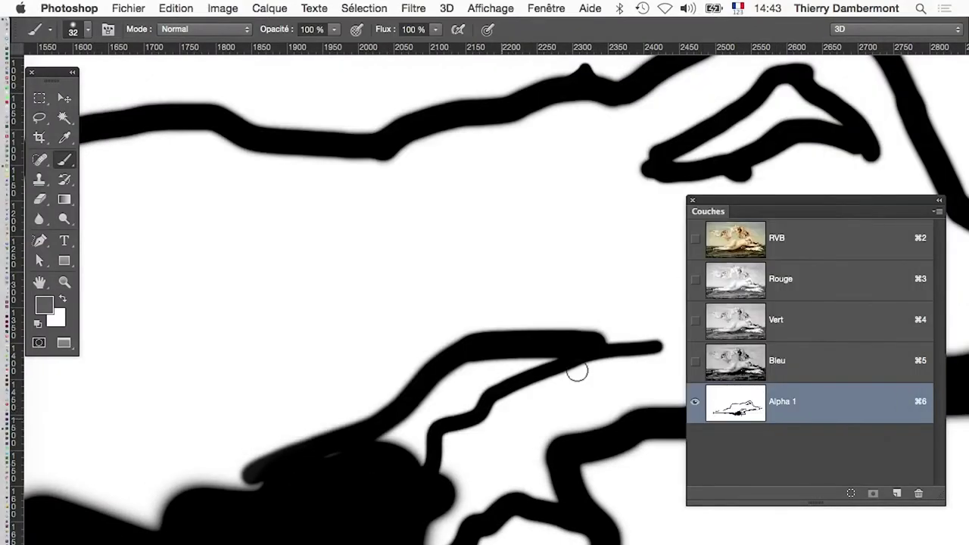
key(ctrl+z)
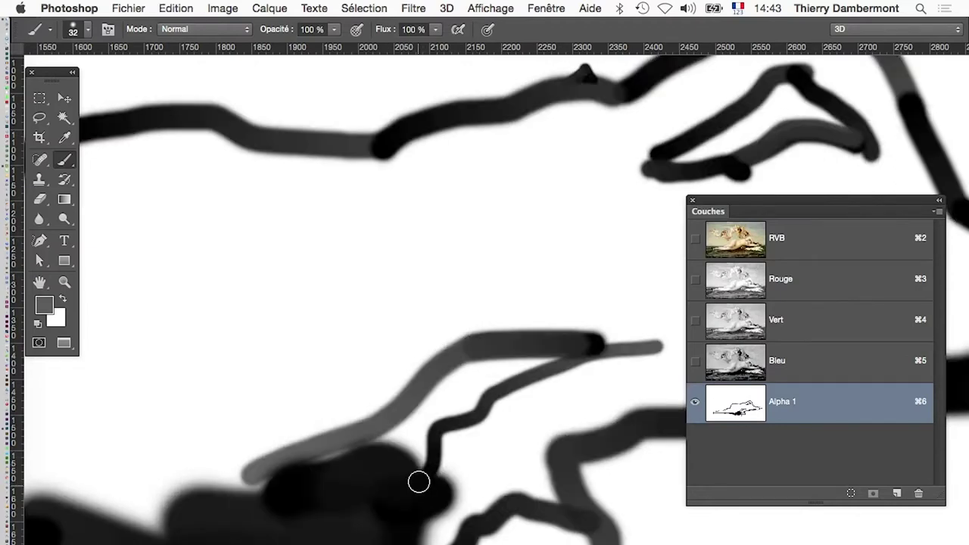
Reapply Curves, sampling black points from two grey strokes so the mask strokes turn solid black
scroll(419, 481, up, 3)
drag(526, 482, 305, 378)
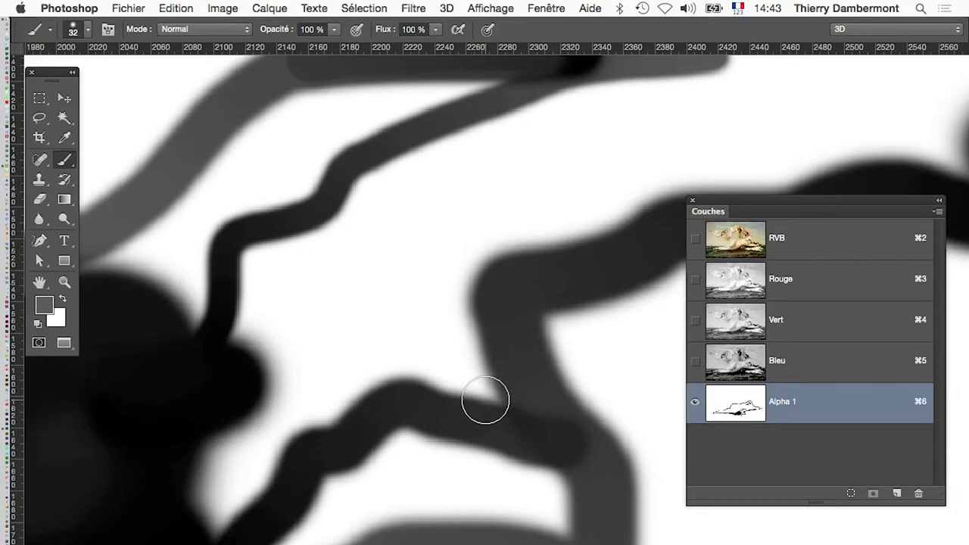
click(212, 9)
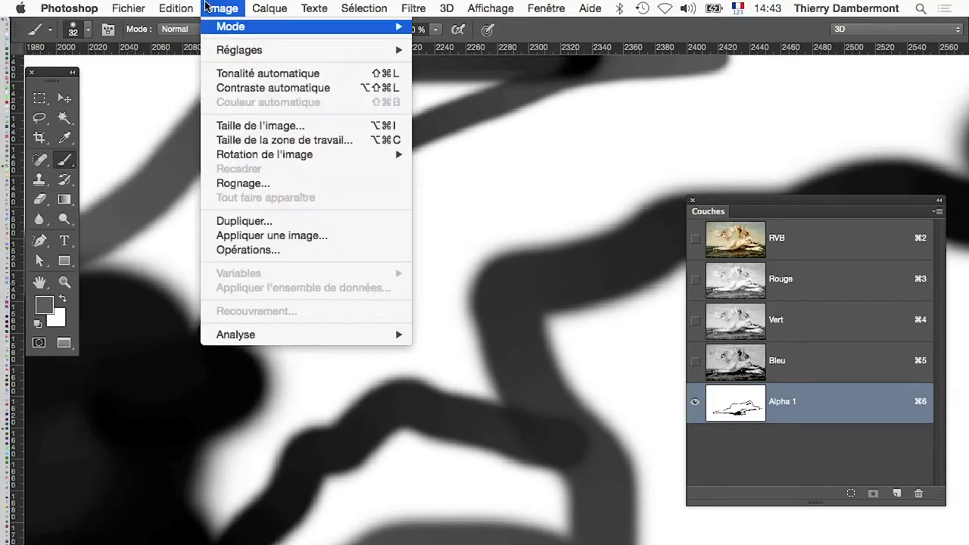
click(469, 78)
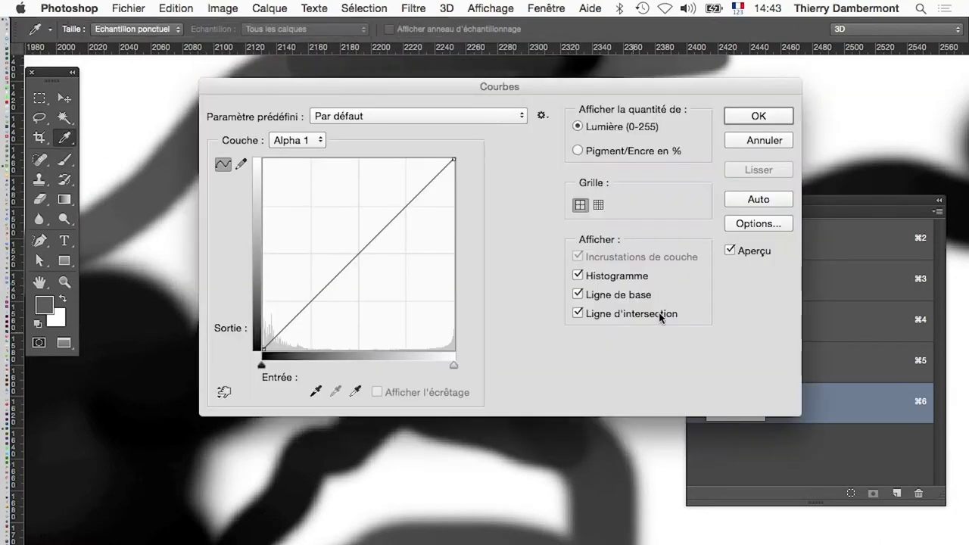
drag(378, 87, 738, 97)
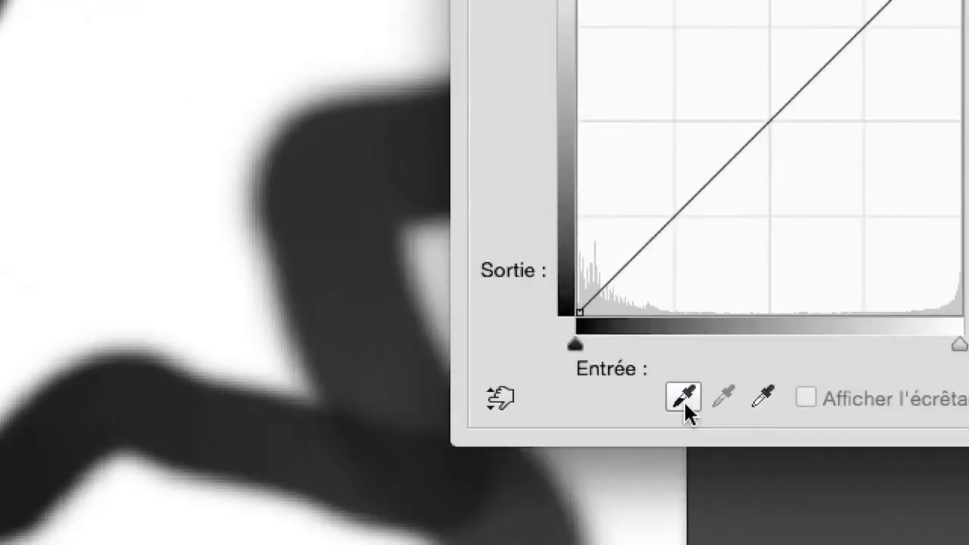
click(685, 401)
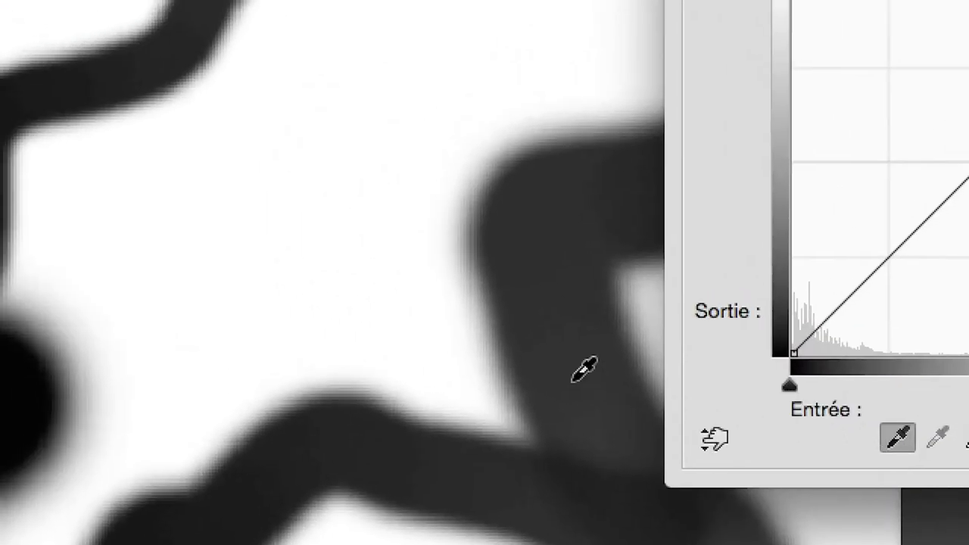
click(584, 371)
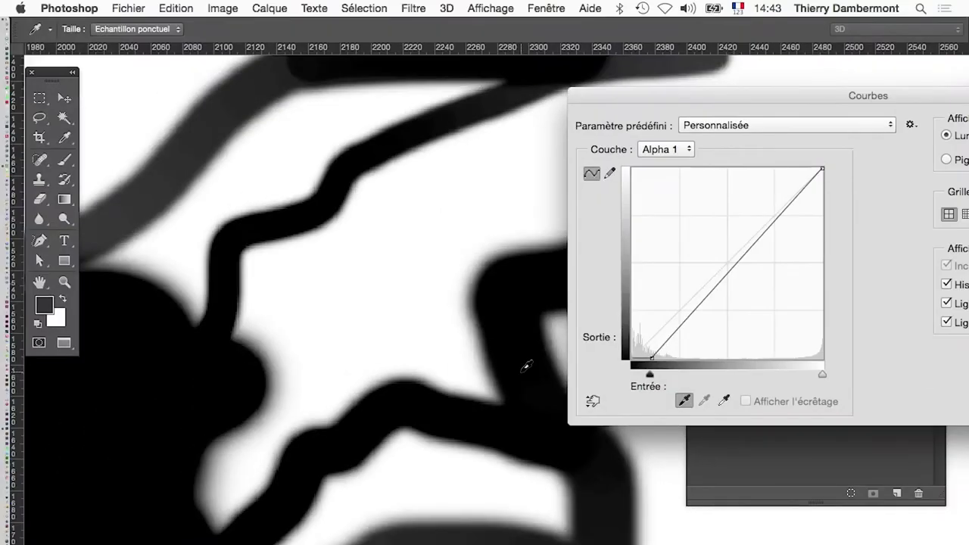
click(529, 72)
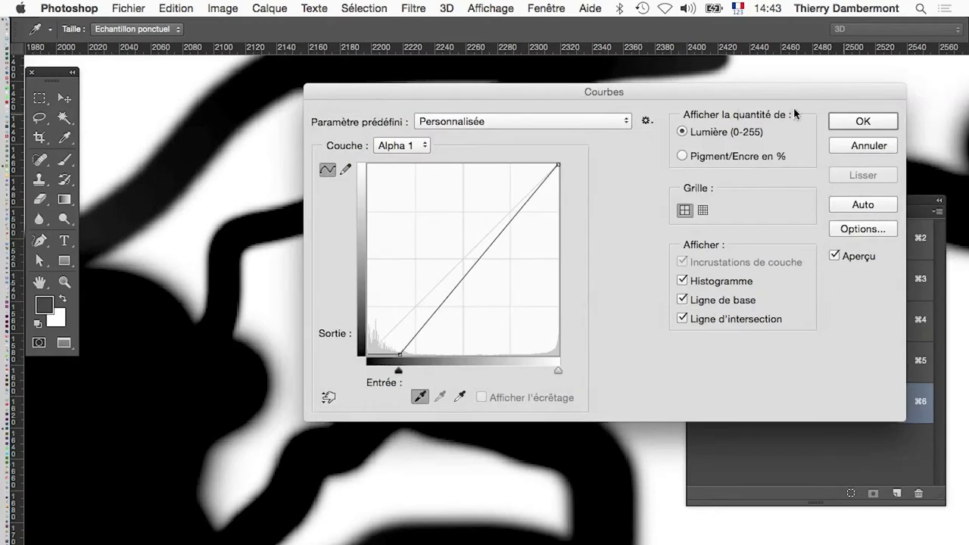
click(847, 120)
click(537, 8)
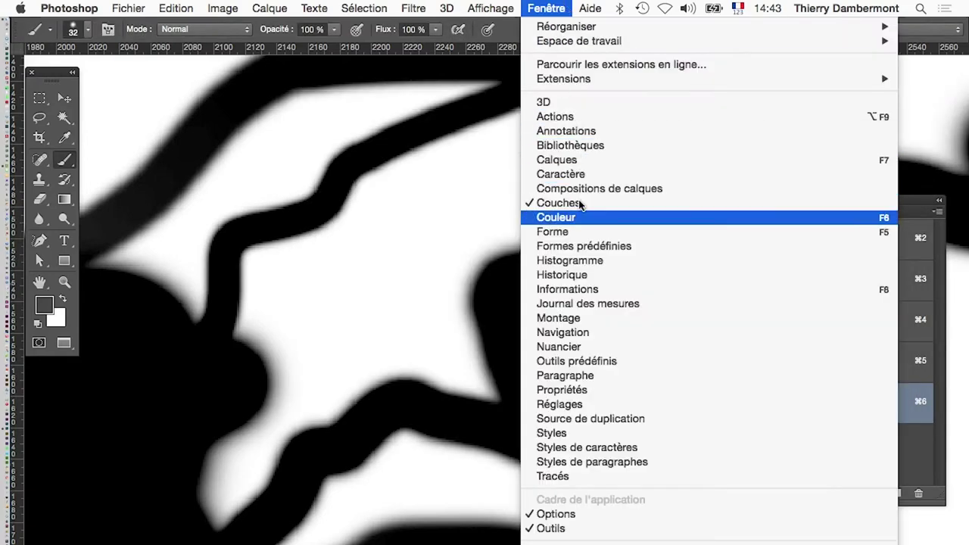
Dismiss the Brush settings panel, then zoom out and pan until Venus's whole black outline shows
click(554, 232)
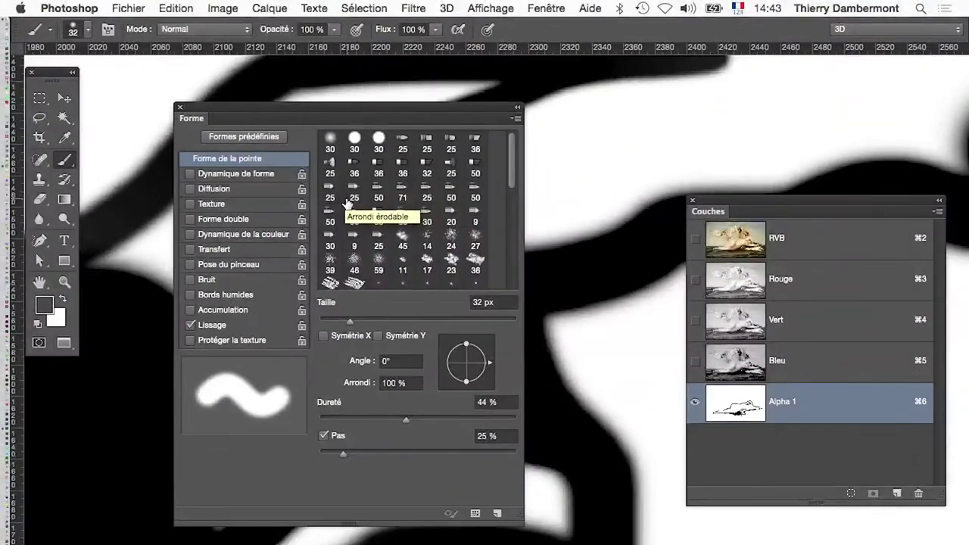
mouse_move(278, 106)
mouse_down()
mouse_move(669, 119)
mouse_move(671, 137)
mouse_up()
click(570, 138)
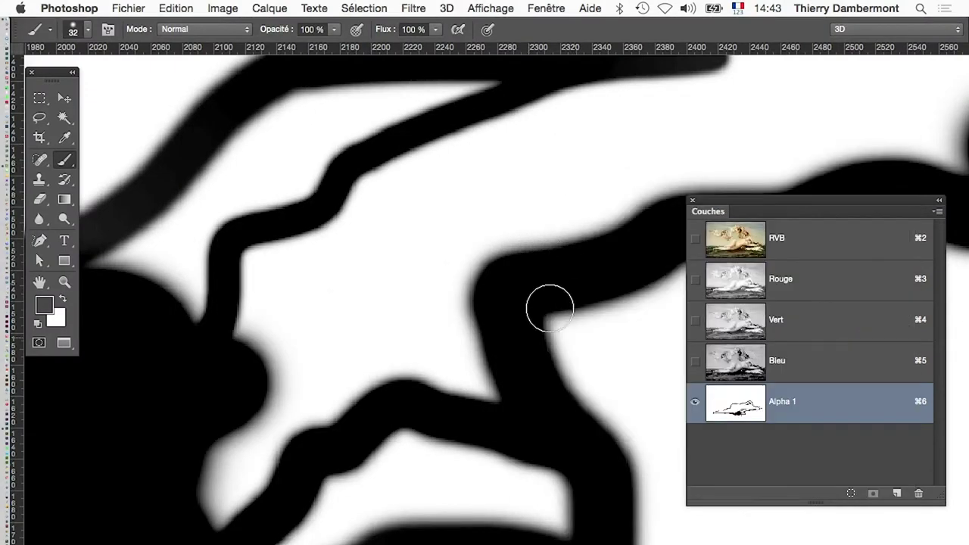
alt+click(499, 362)
alt+click(471, 382)
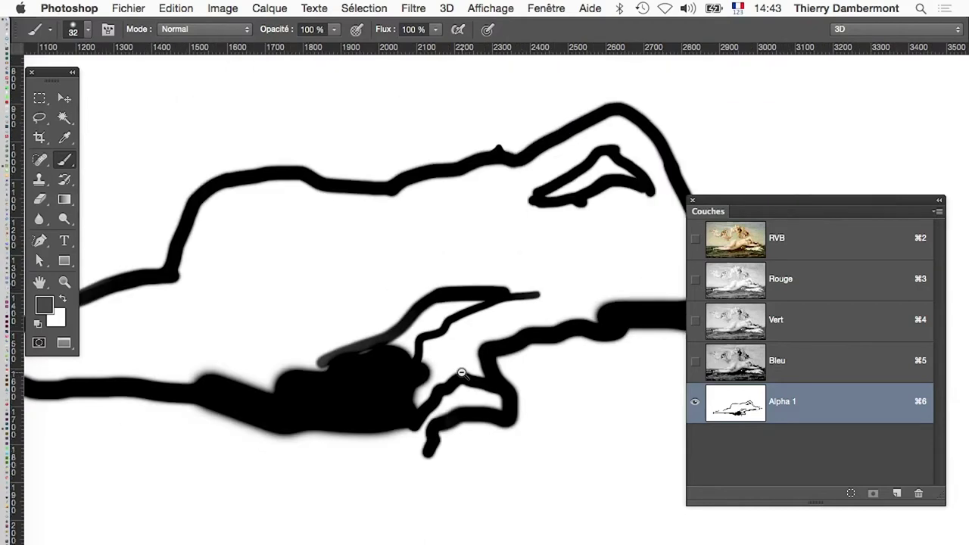
drag(456, 368, 575, 303)
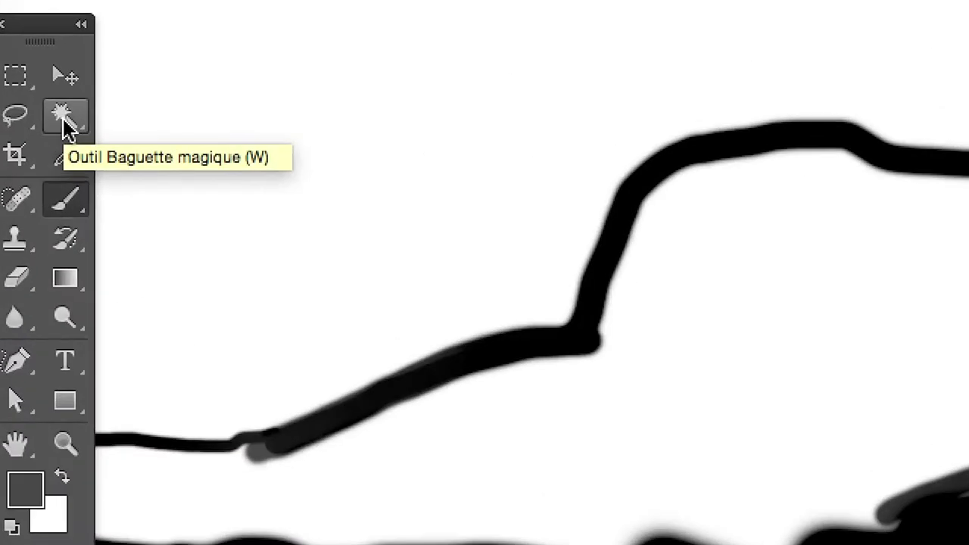
Magic Wand (tolerance 32) the white area enclosed by Venus's outline on Alpha 1
click(63, 116)
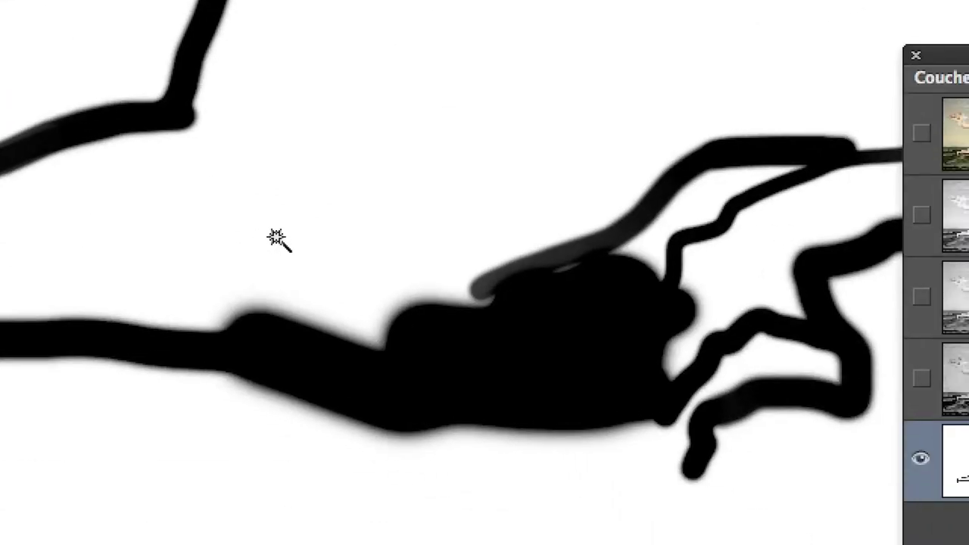
click(277, 240)
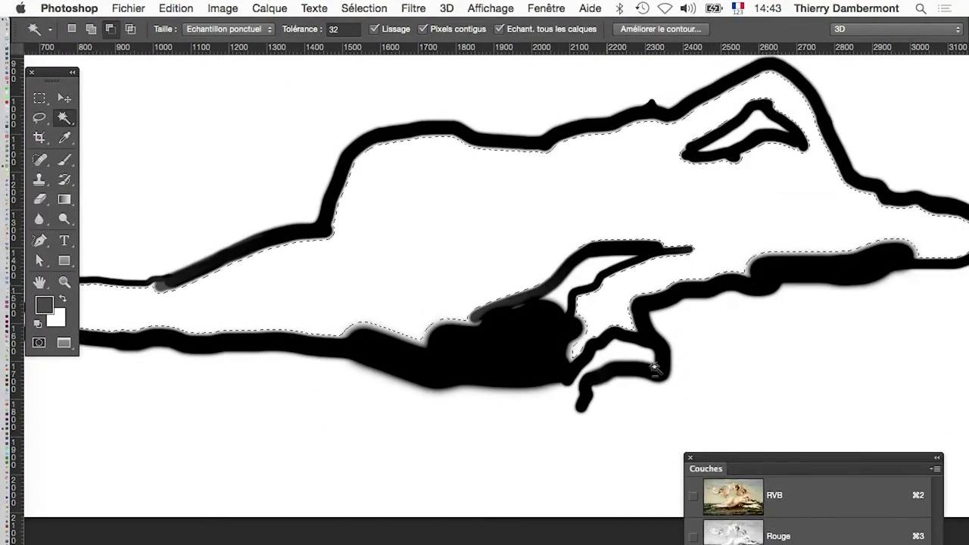
scroll(610, 298, down, 2)
scroll(608, 298, down, 1)
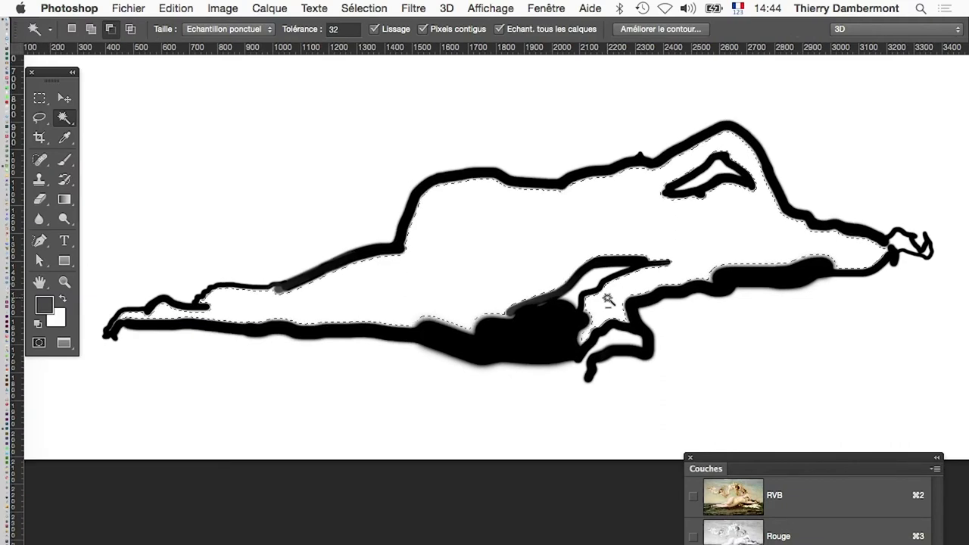
Expand the selection of Venus's interior by 5 pixels with Dilater
scroll(492, 267, up, 2)
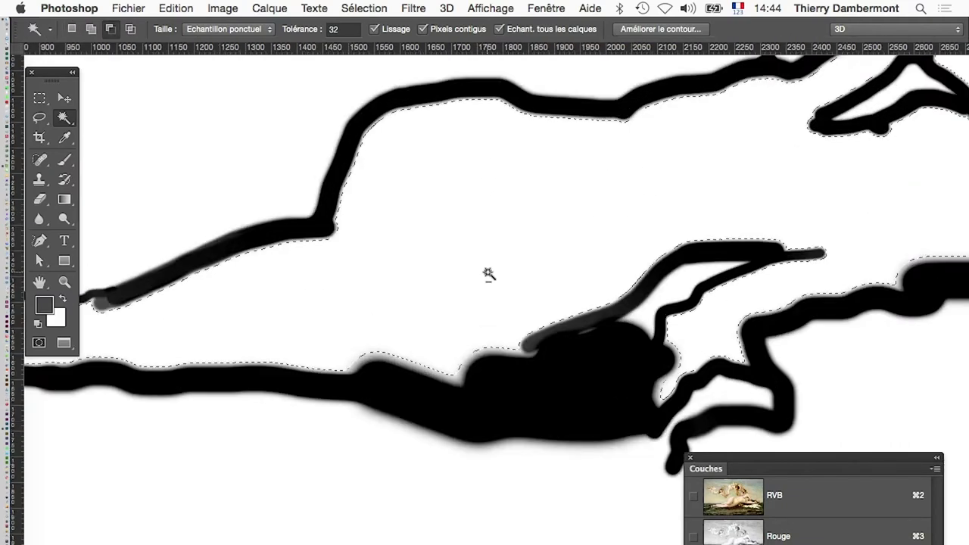
click(362, 7)
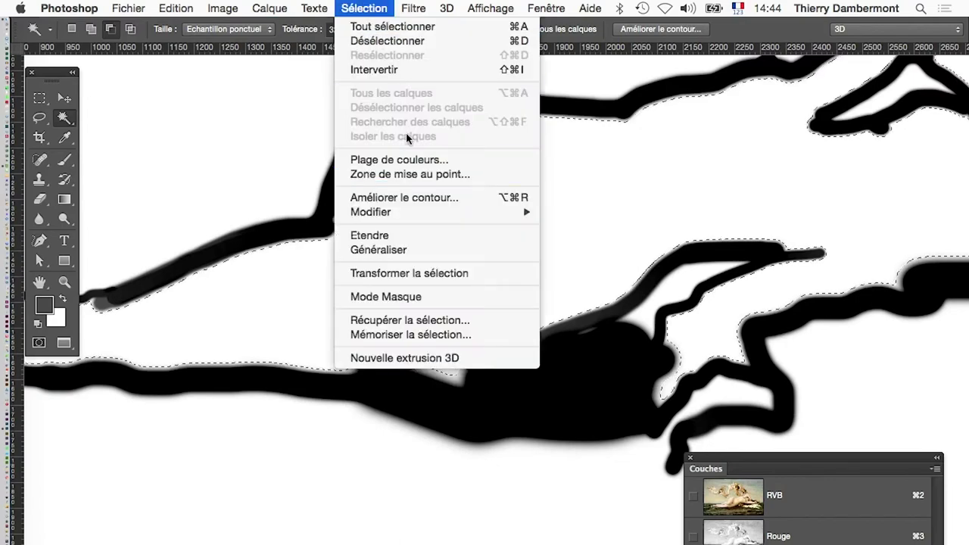
mouse_move(370, 212)
click(626, 240)
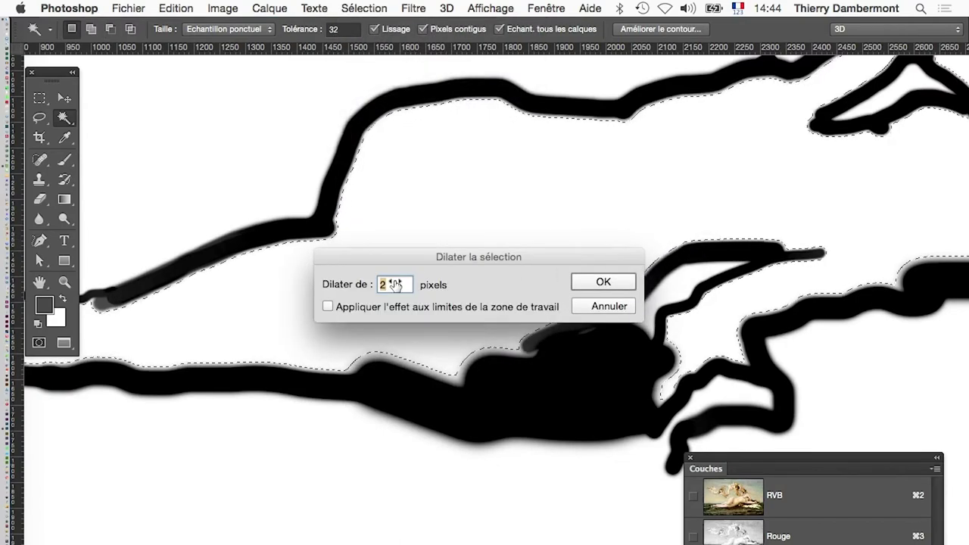
text(5)
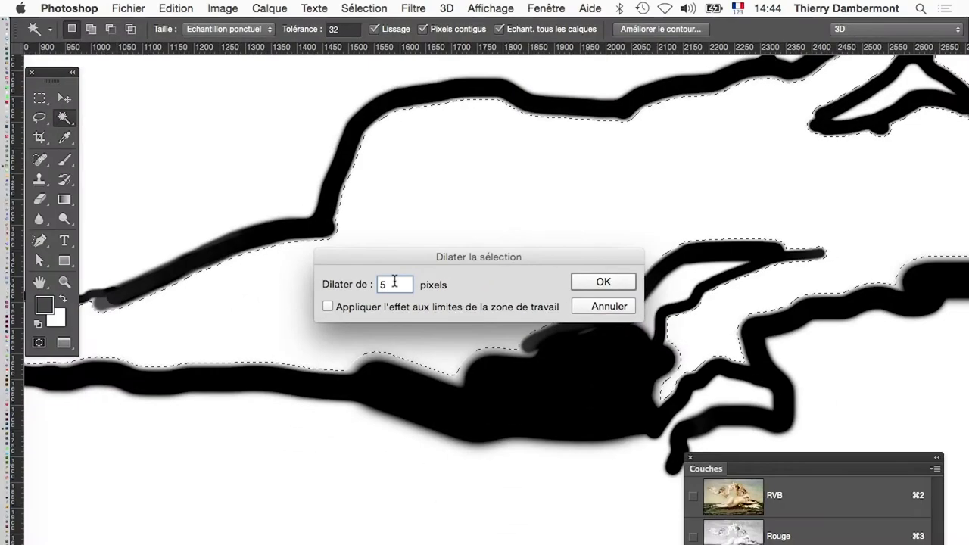
click(617, 282)
Scroll around the expanded selection and pan to Venus's outstretched hand
alt+scroll(358, 384, up, 5)
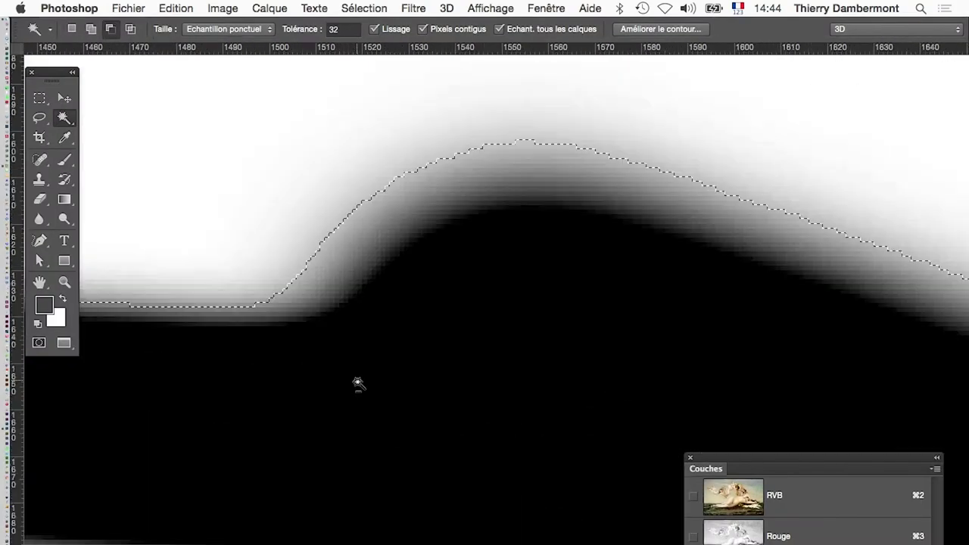
alt+scroll(358, 383, down, 1)
alt+scroll(354, 382, down, 1)
alt+scroll(351, 380, down, 1)
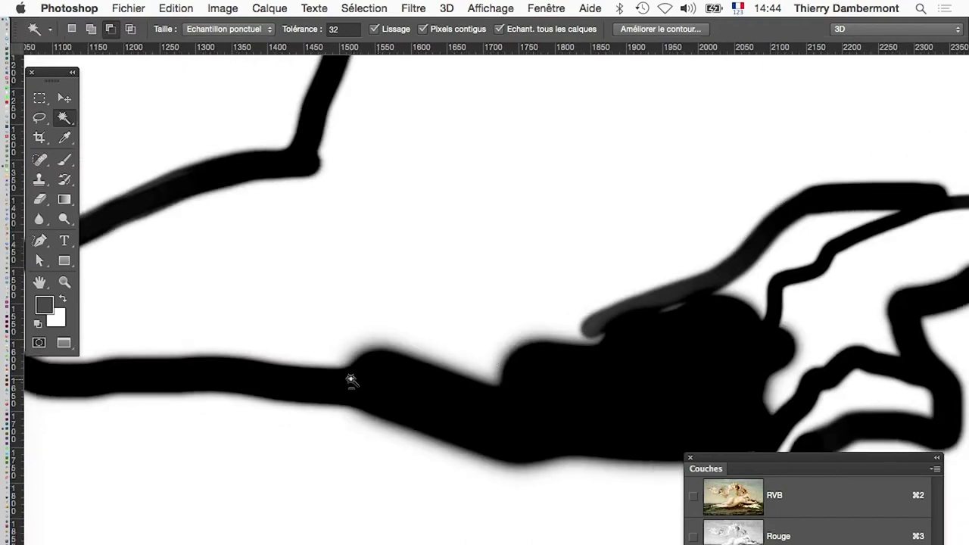
alt+scroll(350, 380, down, 2)
alt+scroll(349, 381, down, 1)
alt+scroll(348, 382, down, 1)
alt+scroll(348, 382, down, 1)
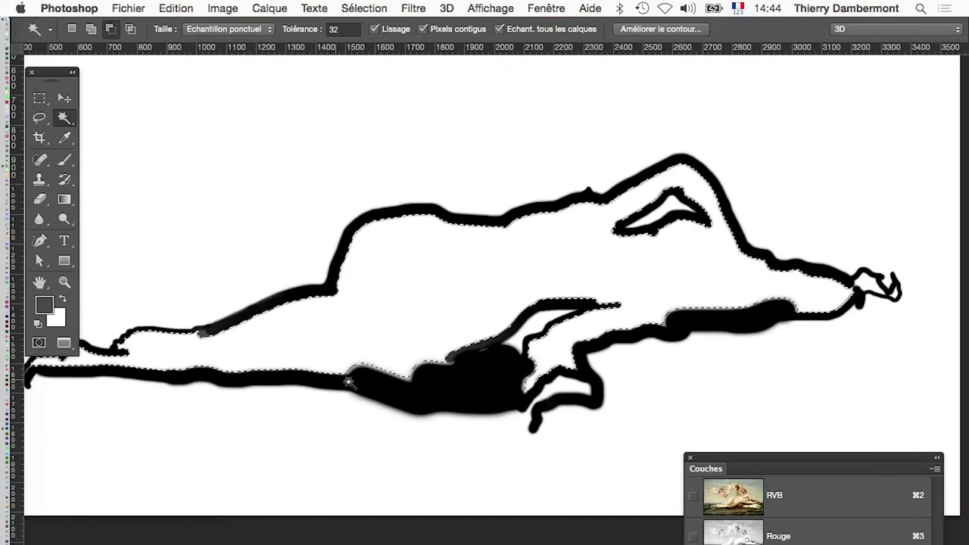
alt+scroll(348, 382, up, 1)
alt+scroll(363, 348, up, 1)
alt+scroll(356, 313, up, 1)
alt+scroll(354, 314, up, 2)
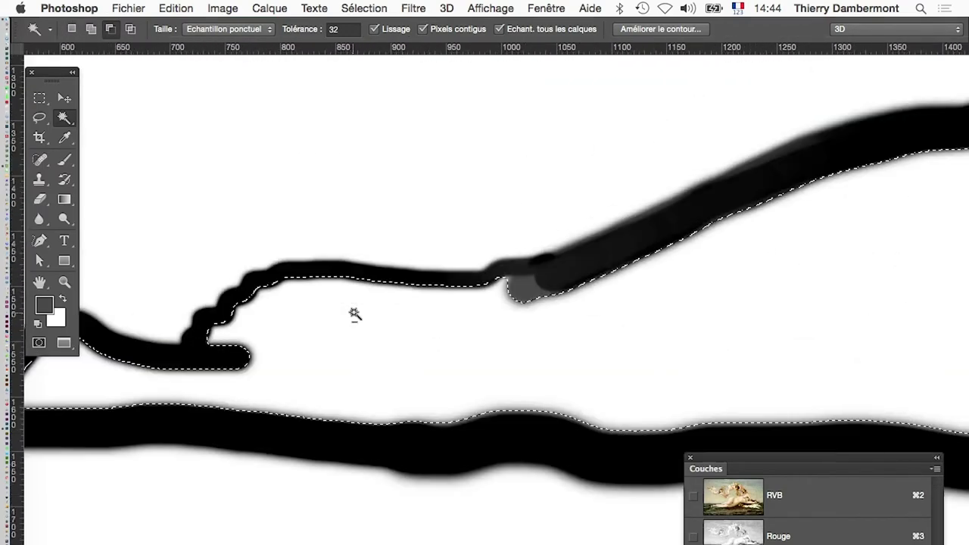
drag(305, 339, 494, 333)
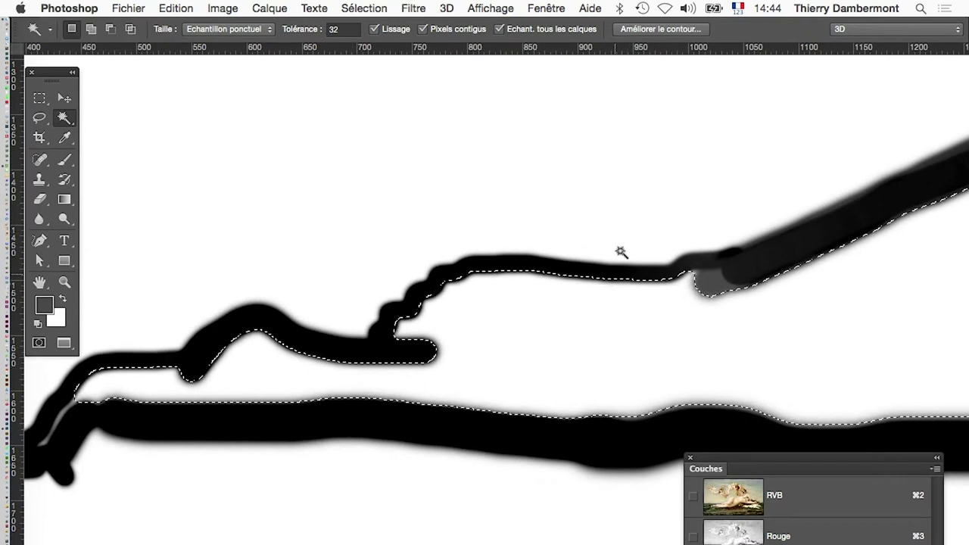
Expand the selection by another 5 pixels
click(362, 8)
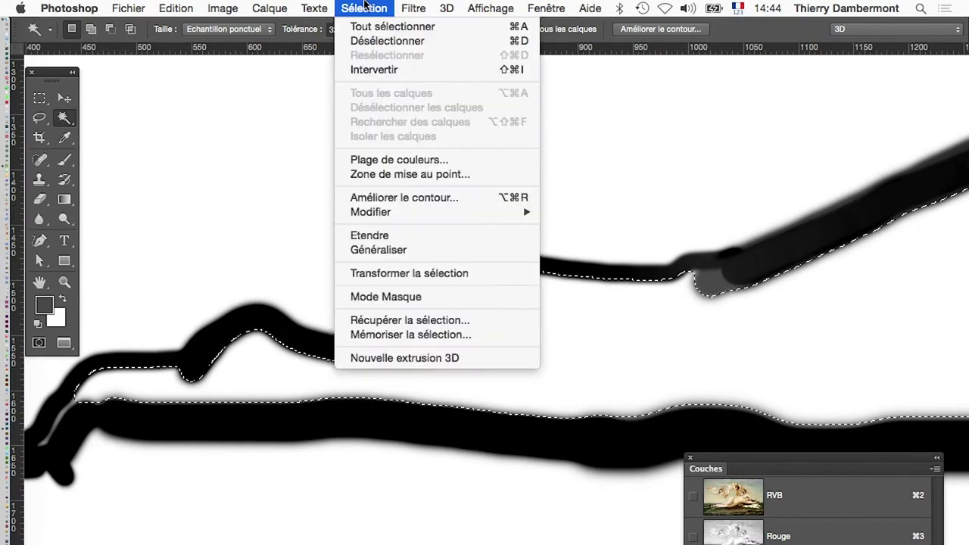
mouse_move(370, 211)
click(617, 237)
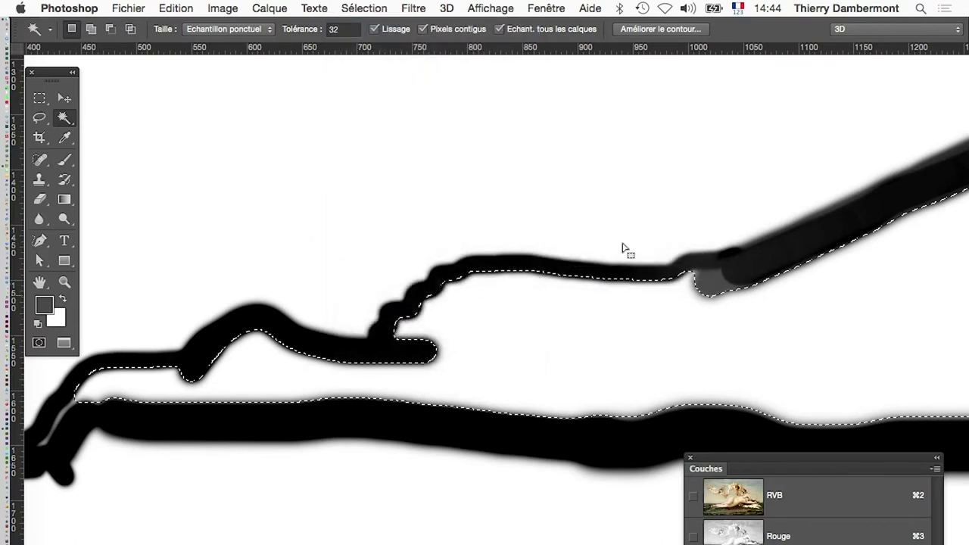
click(587, 282)
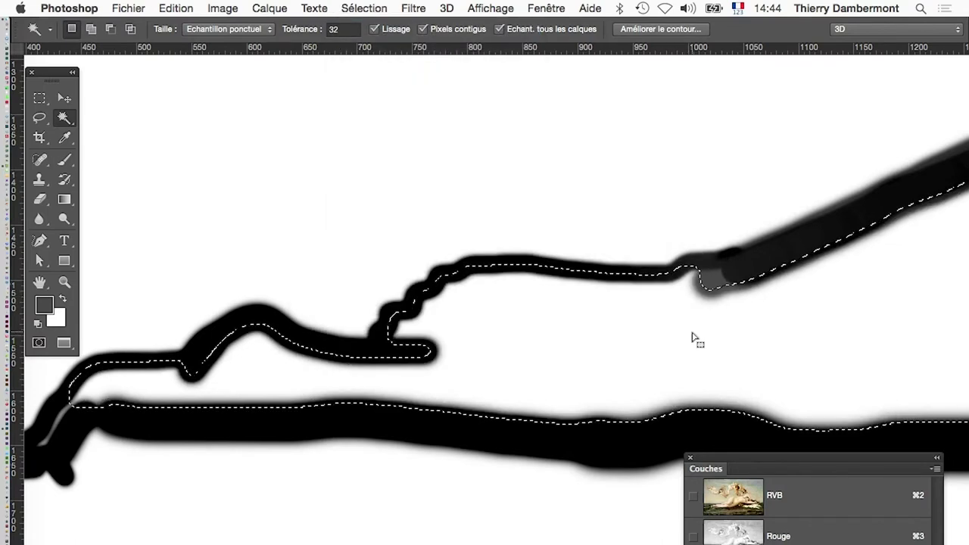
Fill the selection with Noir, deselect, and zoom out to view the black silhouette
click(176, 8)
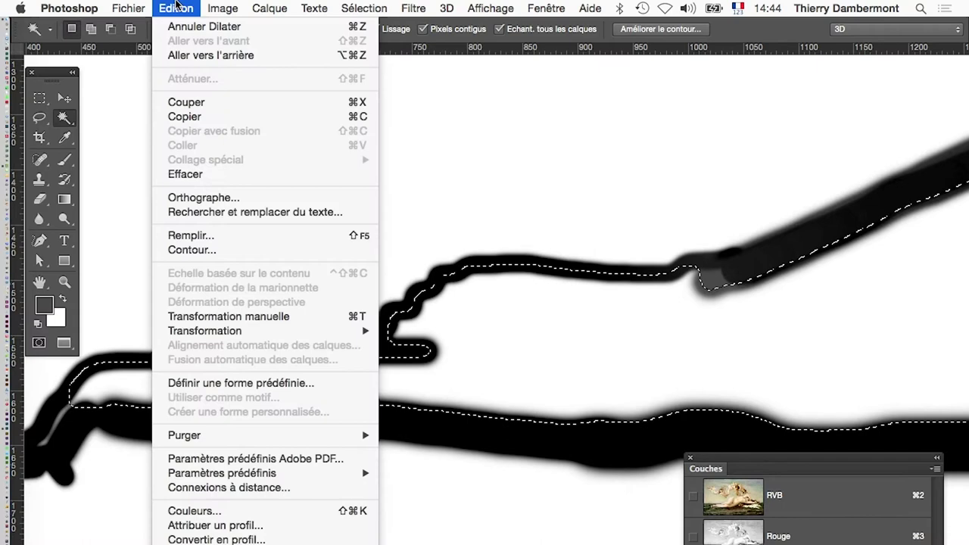
click(214, 235)
click(544, 186)
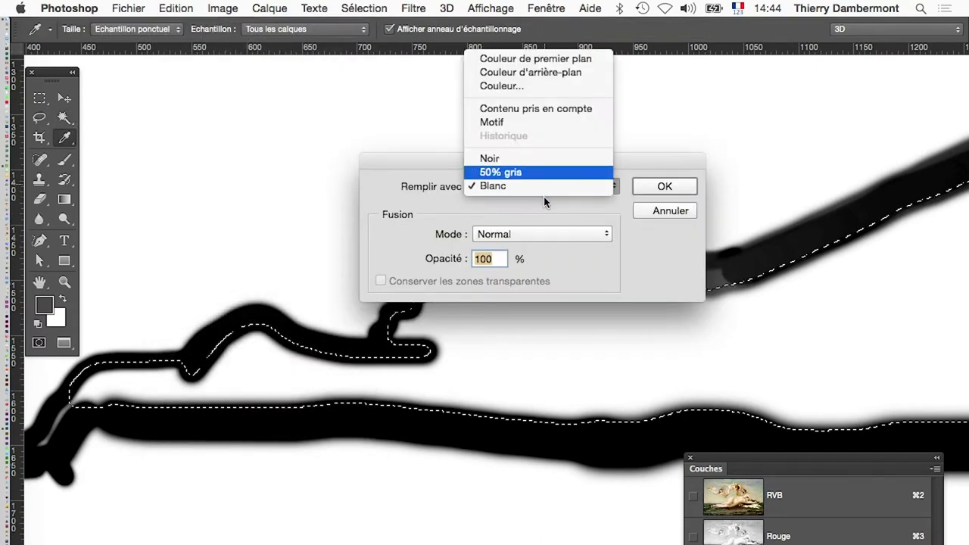
click(536, 167)
click(690, 190)
key(w)
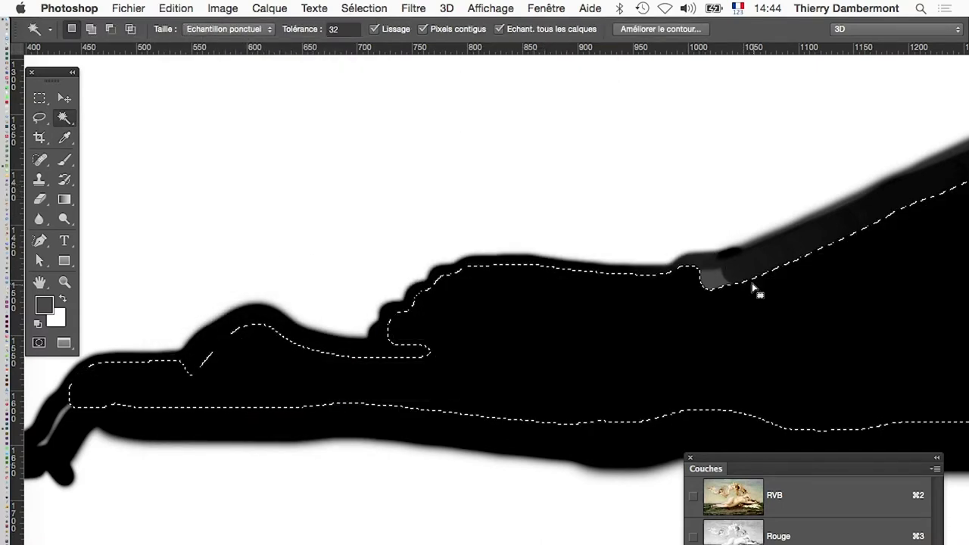
key(super+d)
alt+click(764, 289)
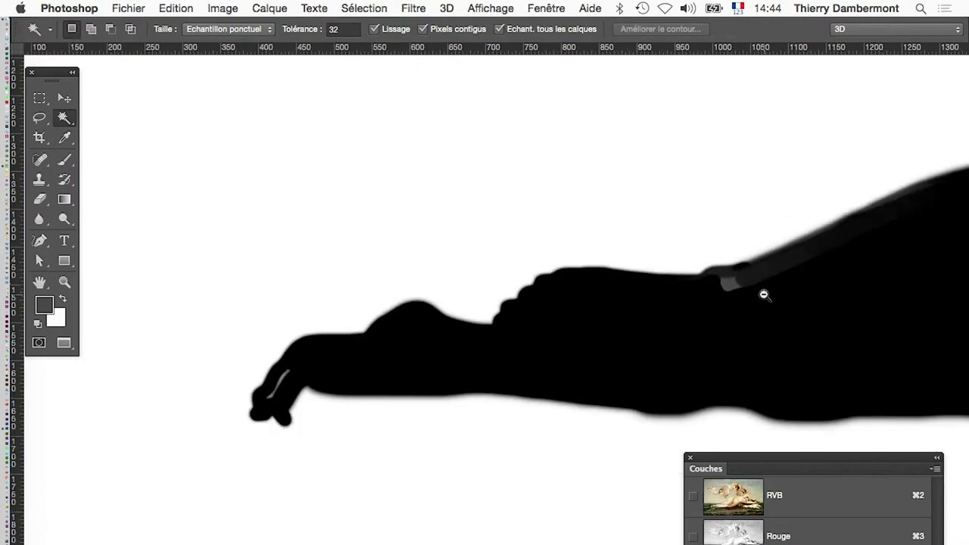
alt+click(758, 302)
scroll(787, 305, down, 3)
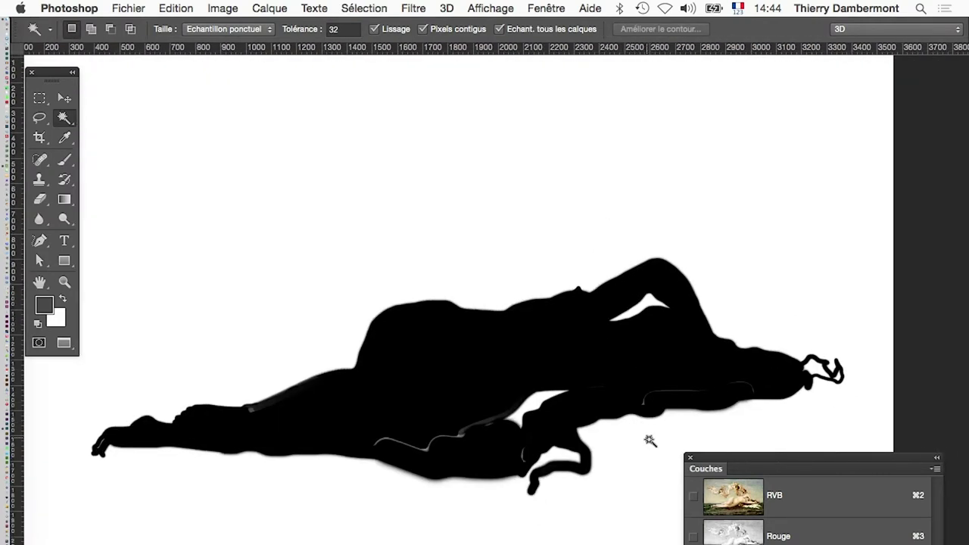
Undo the black fill, deselect, then reselect the outline's white interior and expand it
key(super+alt+z)
key(super+alt+z)
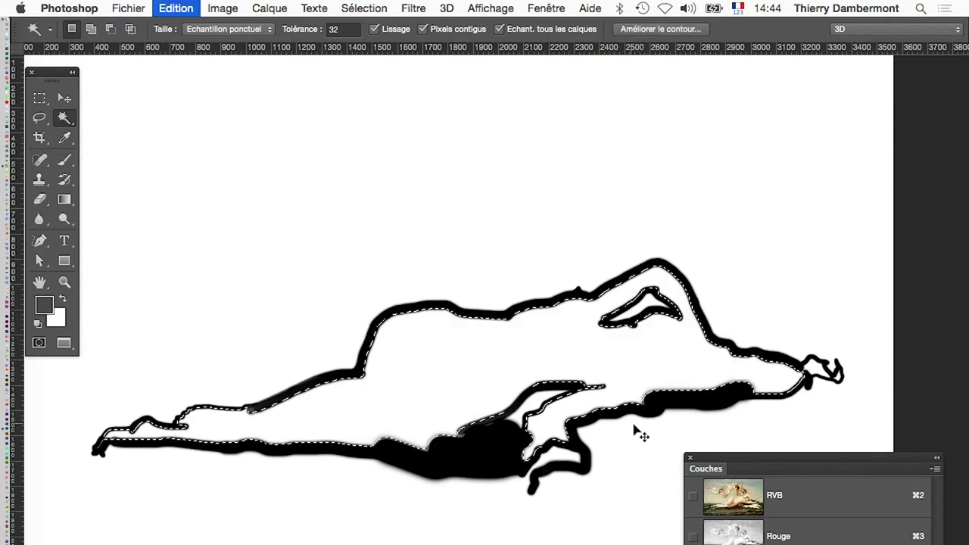
key(super+d)
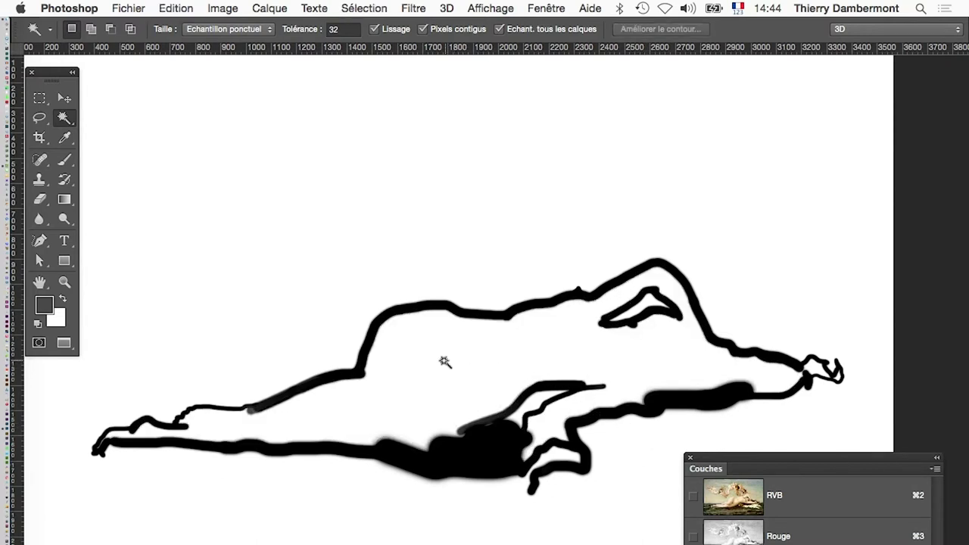
scroll(444, 361, up, 3)
click(450, 347)
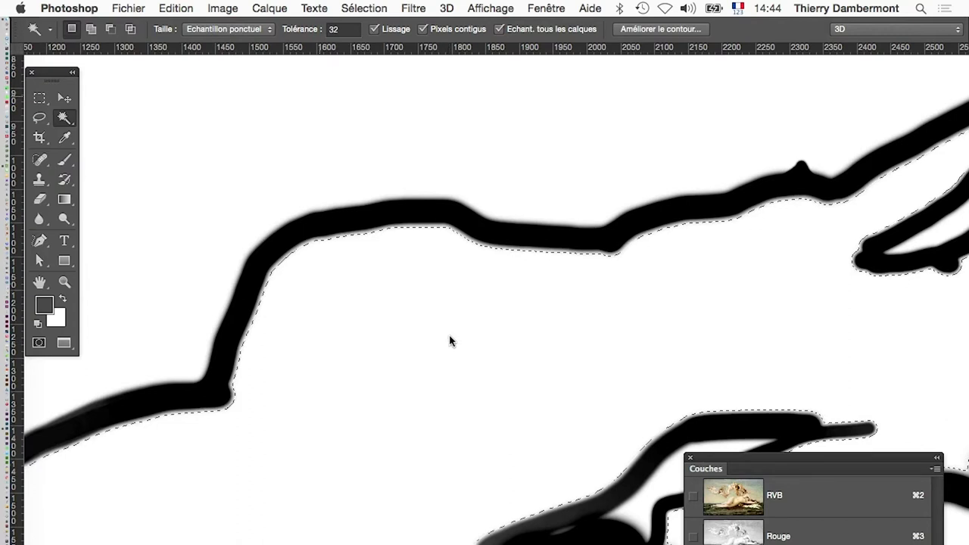
click(353, 7)
mouse_move(408, 211)
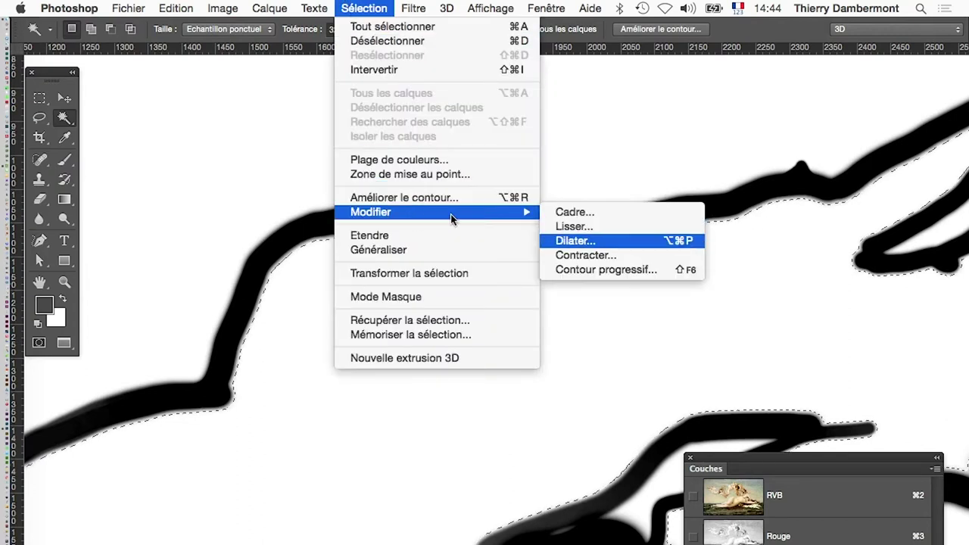
click(575, 241)
click(616, 292)
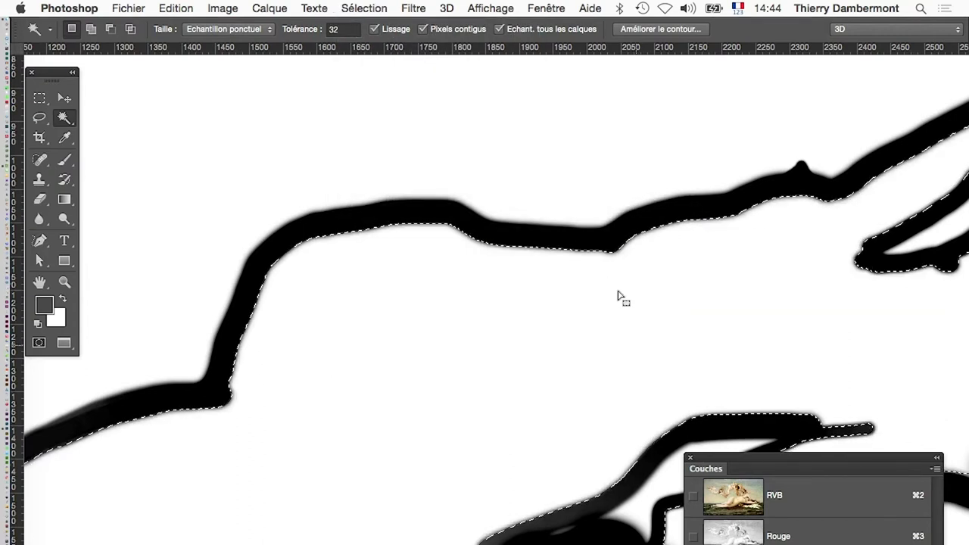
Scroll to the outstretched arm and expand the selection by a further 8 pixels
scroll(254, 331, left, 5)
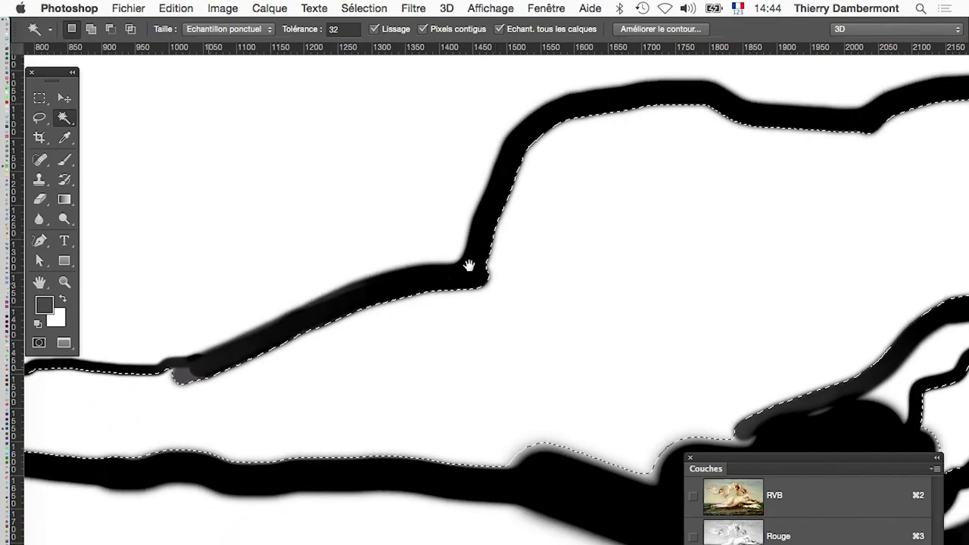
scroll(194, 411, left, 5)
scroll(348, 445, left, 3)
scroll(348, 445, up, 3)
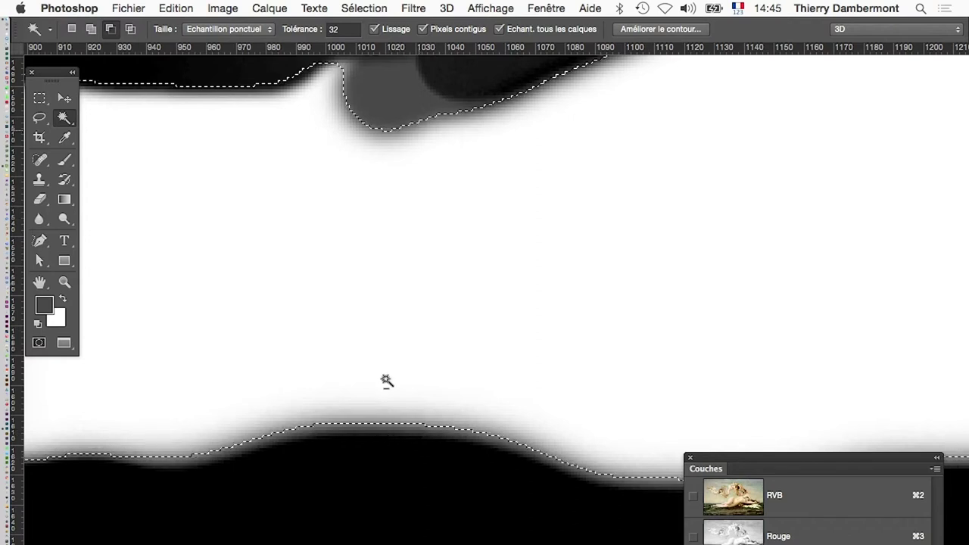
click(364, 9)
mouse_move(371, 212)
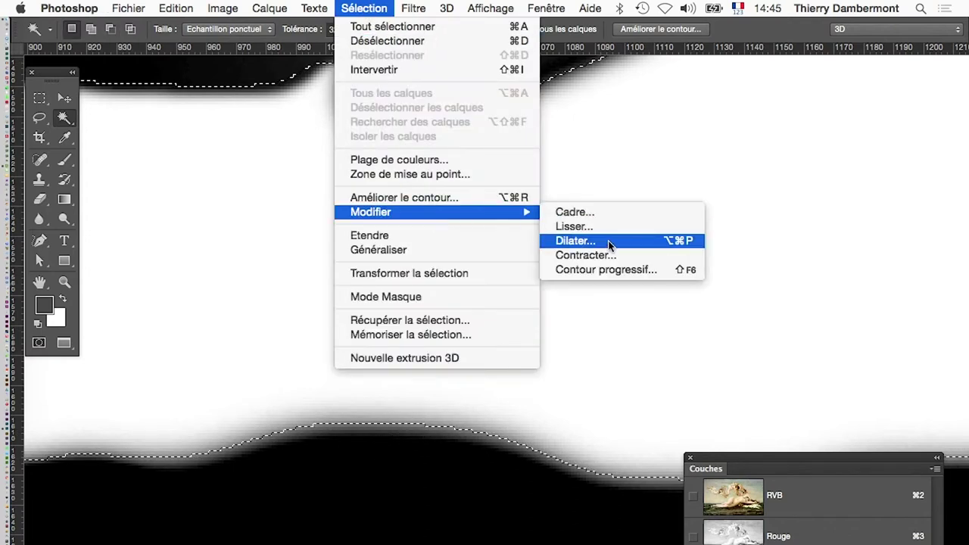
click(610, 242)
click(614, 286)
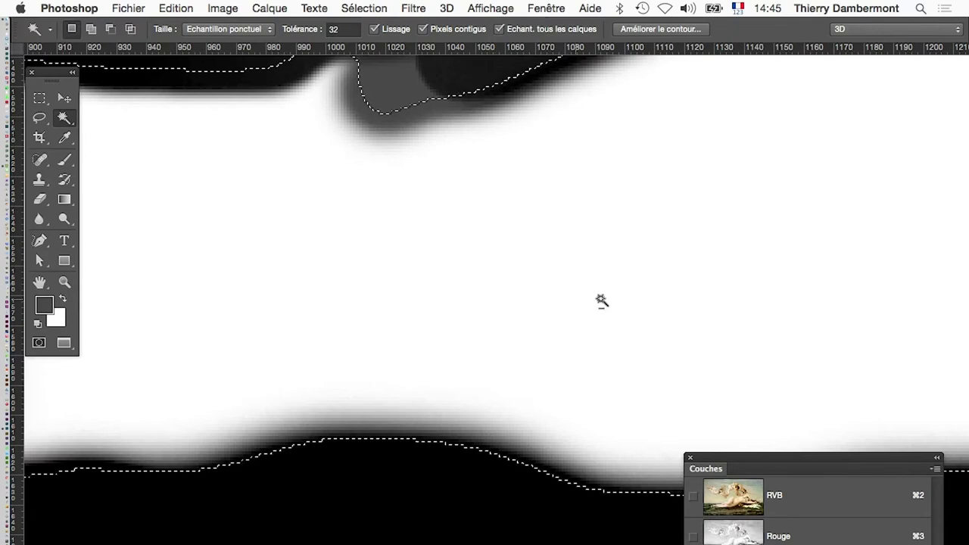
Fill the selection black, deselect, and zoom out to check the silhouette
scroll(601, 300, down, 2)
click(175, 9)
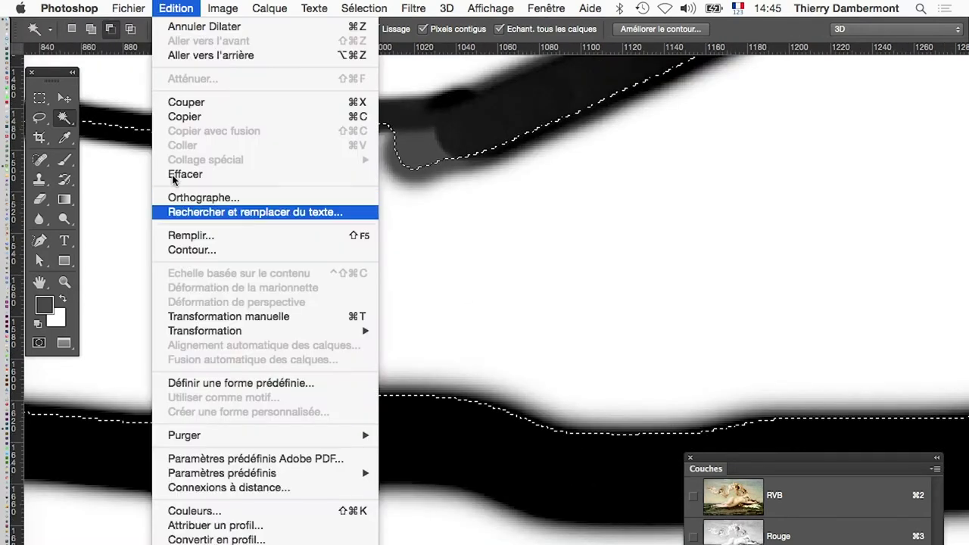
click(191, 235)
click(650, 189)
key(w)
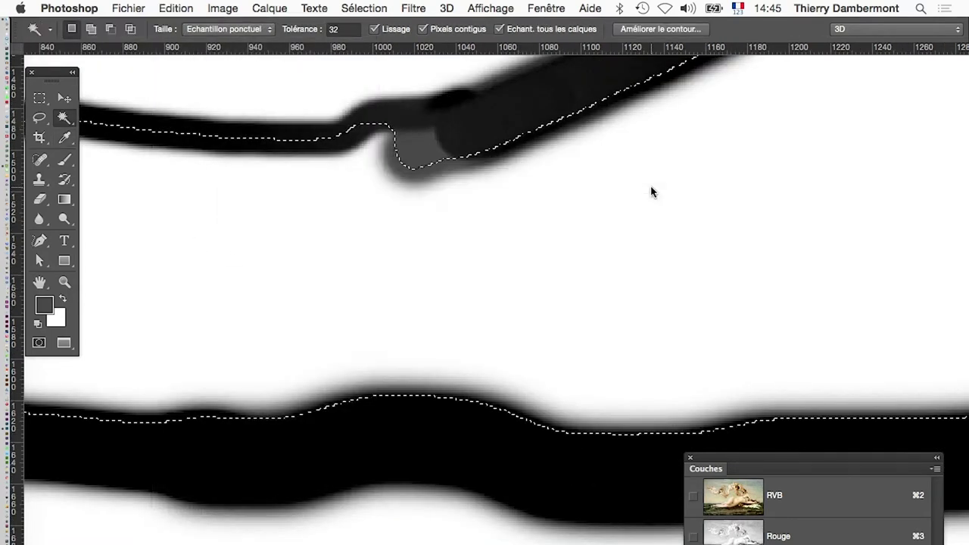
key(super+d)
alt+super+click(630, 334)
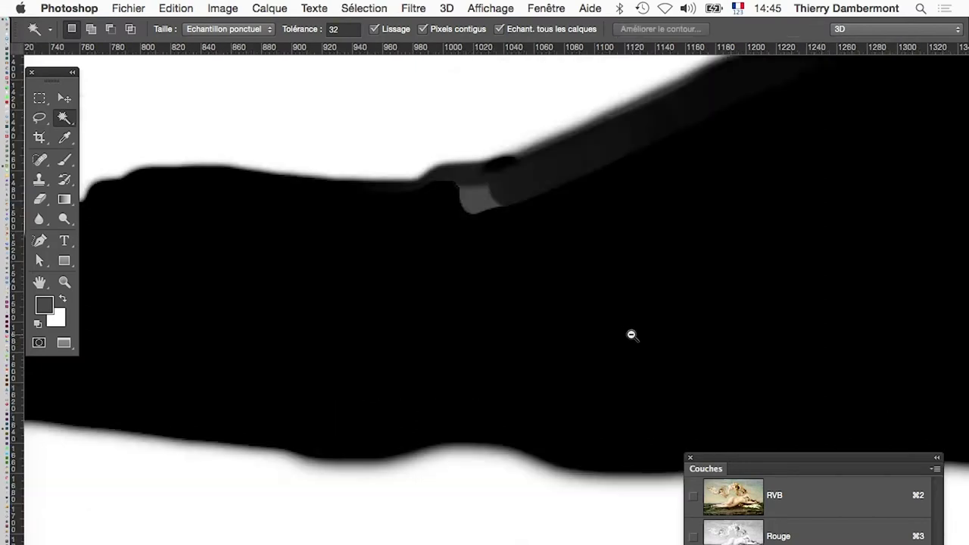
Paint the grey streak on Venus's fingertips black with a ~17 px brush
click(66, 160)
super+click(395, 372)
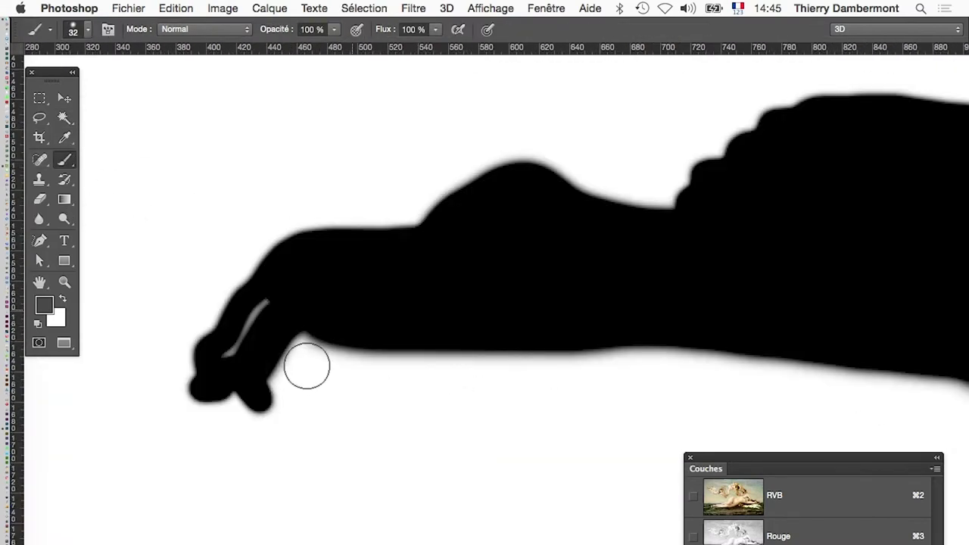
drag(368, 296, 263, 309)
key(super+z)
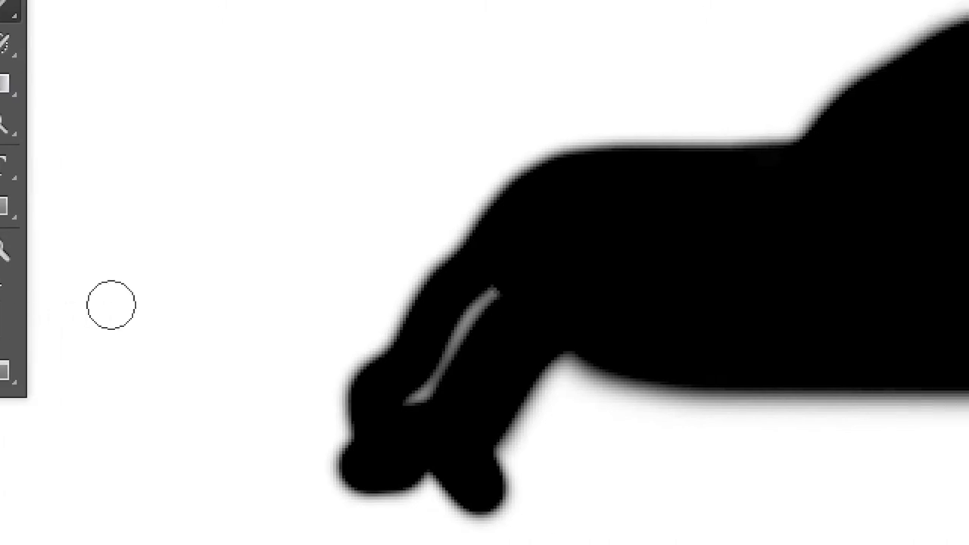
drag(488, 295, 413, 397)
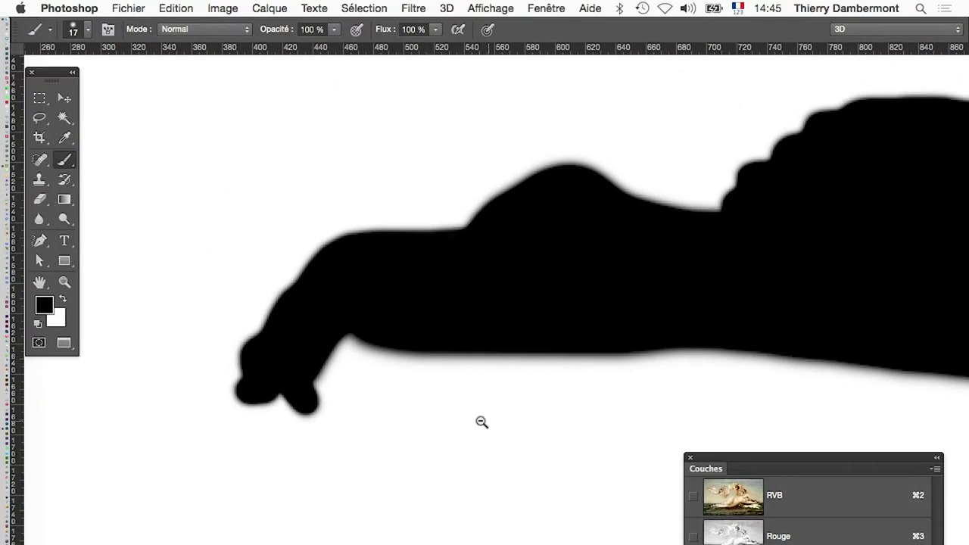
Enlarge the brush to about 42 px and pan along the figure to the outstretched hand
click(482, 421)
drag(549, 435, 288, 359)
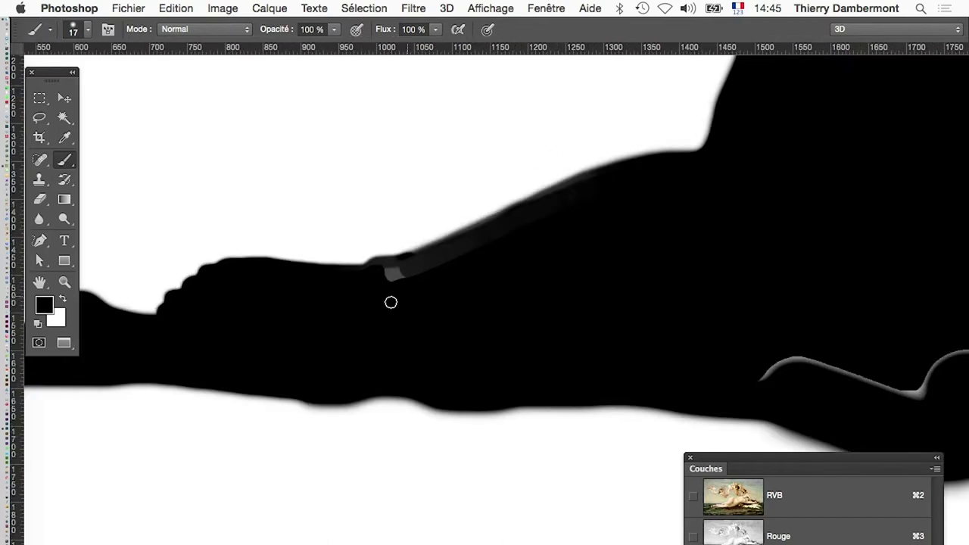
drag(400, 278, 407, 293)
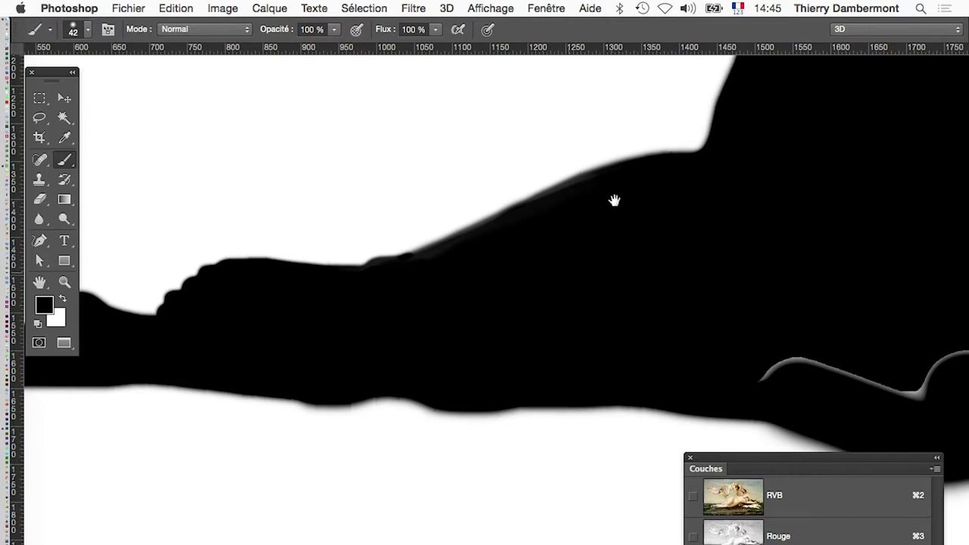
drag(614, 199, 190, 280)
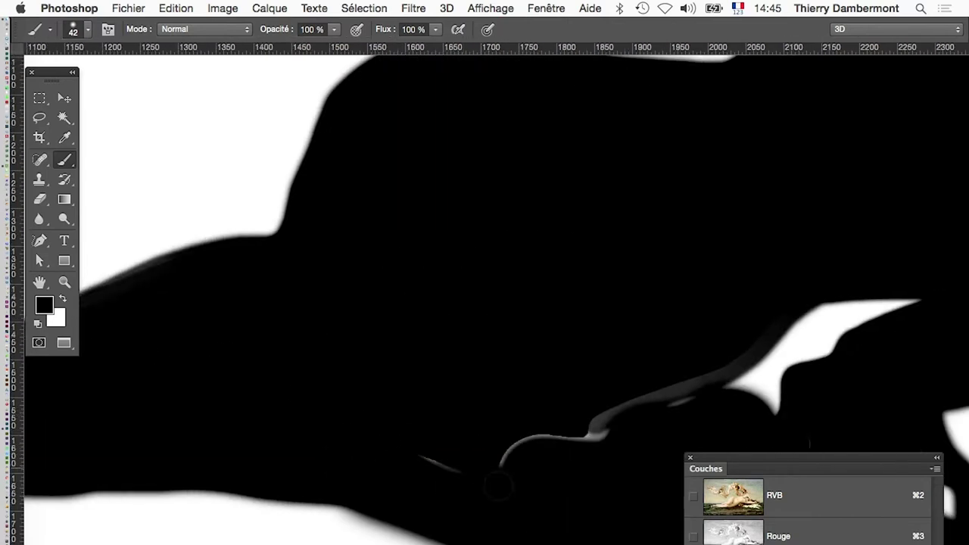
drag(595, 439, 228, 475)
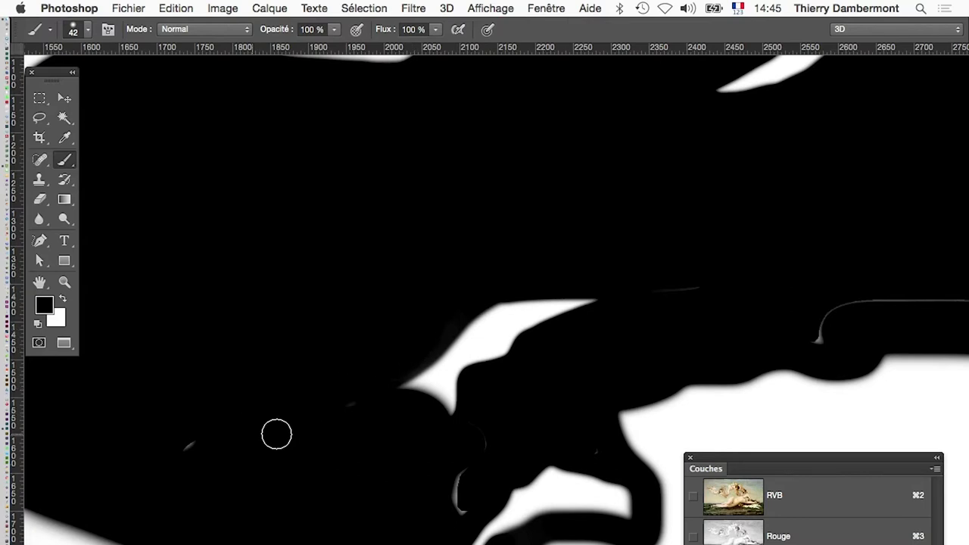
drag(179, 457, 58, 517)
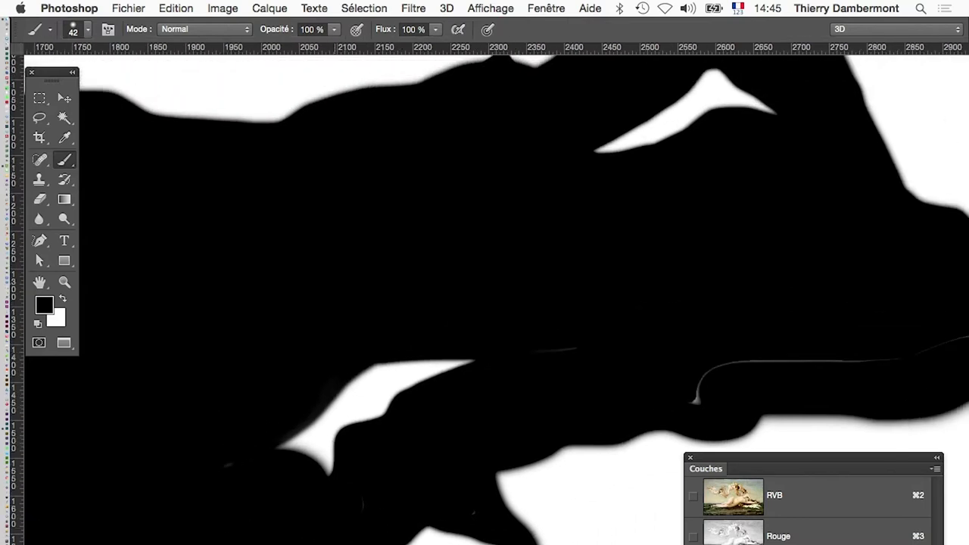
mouse_move(681, 378)
mouse_down()
mouse_move(587, 393)
mouse_move(401, 397)
mouse_up()
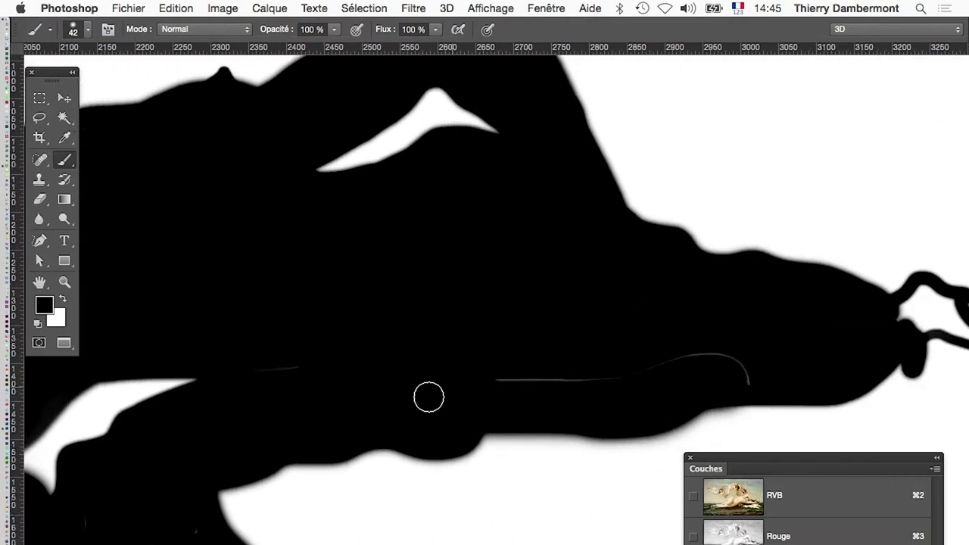
drag(738, 371, 331, 513)
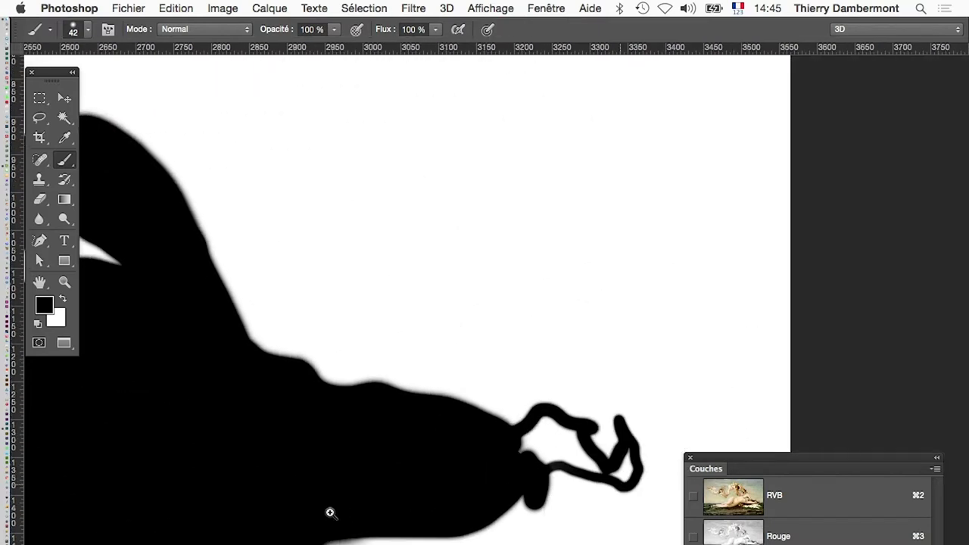
Paint the white gaps between the outstretched hand's fingers solid black
super+click(618, 502)
drag(499, 488, 496, 486)
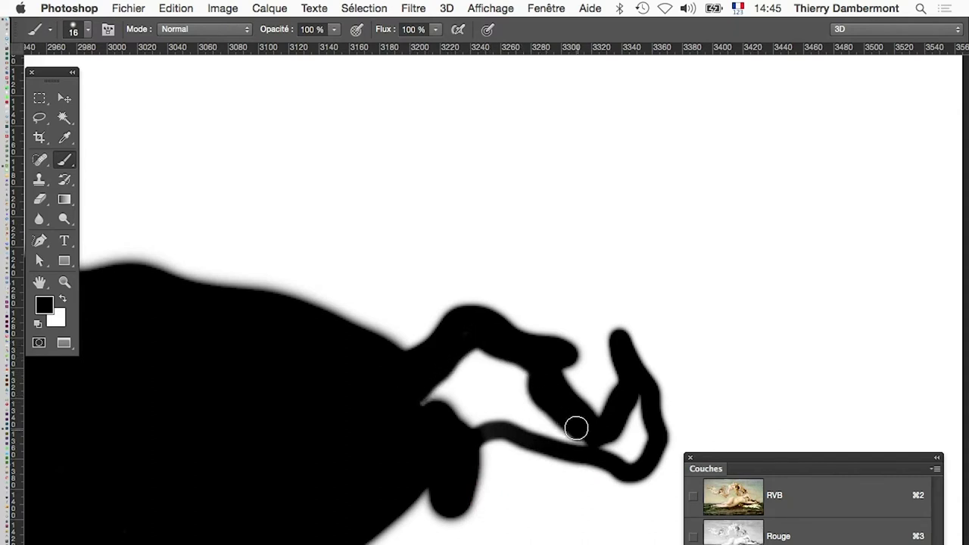
mouse_move(546, 422)
mouse_down()
mouse_move(451, 421)
mouse_move(452, 411)
mouse_up()
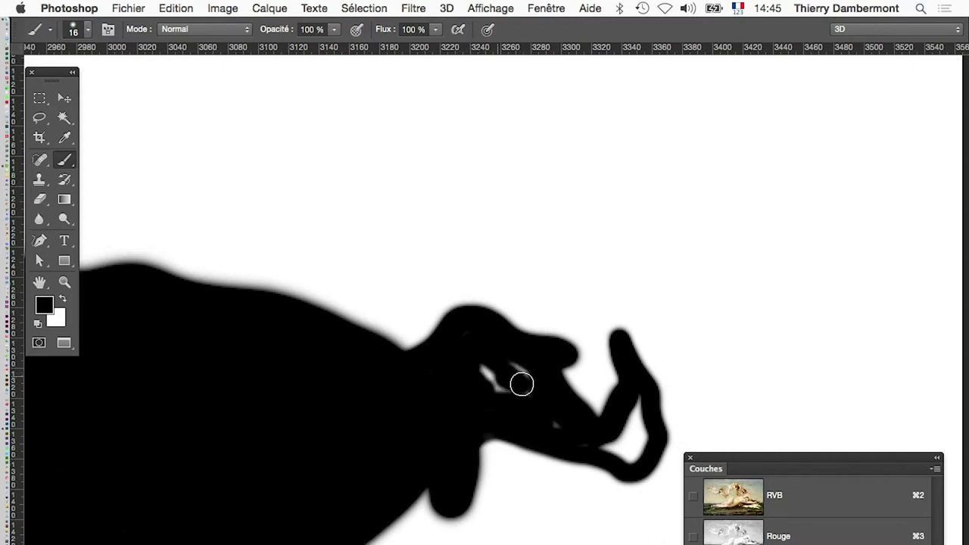
mouse_move(521, 385)
mouse_down()
mouse_move(537, 384)
mouse_move(470, 381)
mouse_up()
click(504, 372)
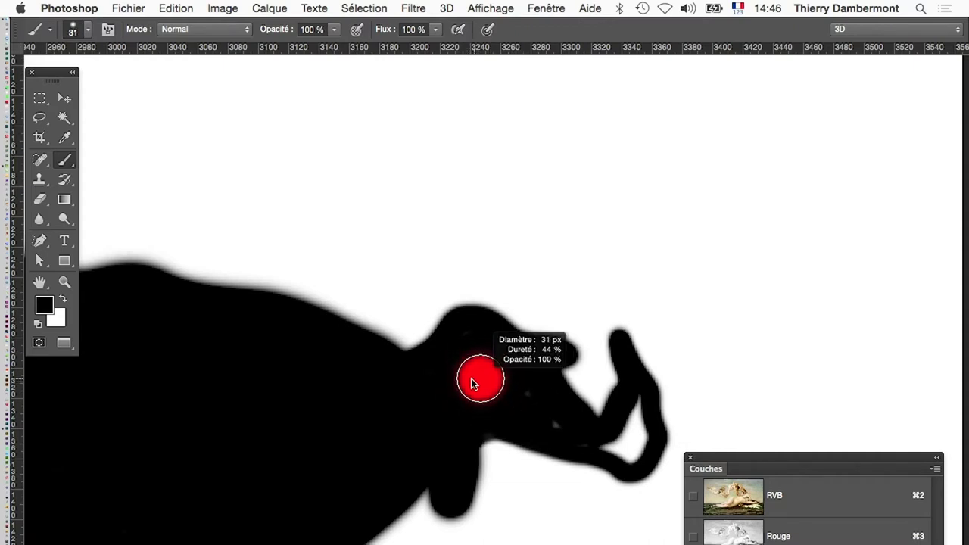
mouse_move(526, 403)
mouse_down()
mouse_move(500, 407)
mouse_move(512, 408)
mouse_up()
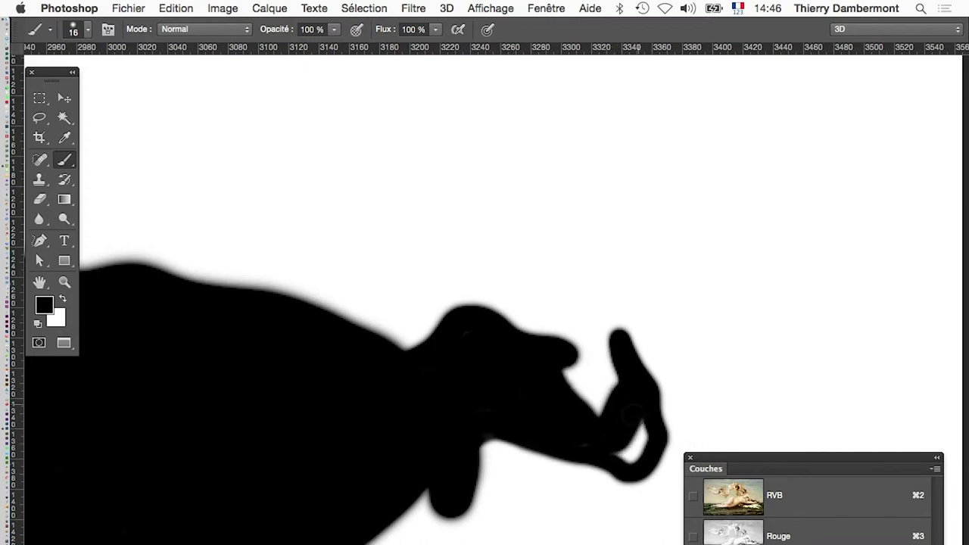
Turn on the RVB channel so Alpha 1 shows as a red overlay on the painting
scroll(631, 455, down, 4)
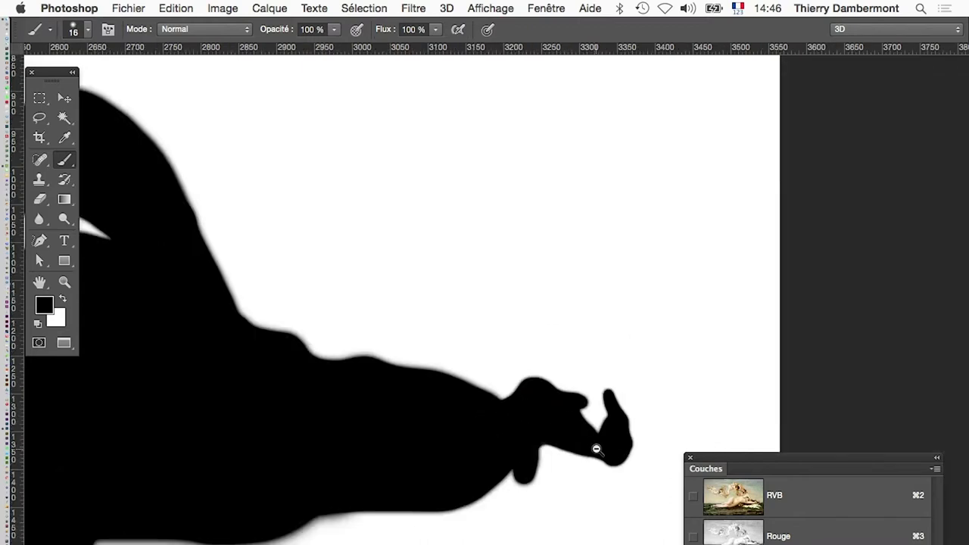
scroll(594, 447, down, 3)
scroll(573, 447, down, 2)
click(692, 496)
Save As alexandre_cabanel-03.psd in the initiation PS jour 5 folder
drag(575, 492, 528, 281)
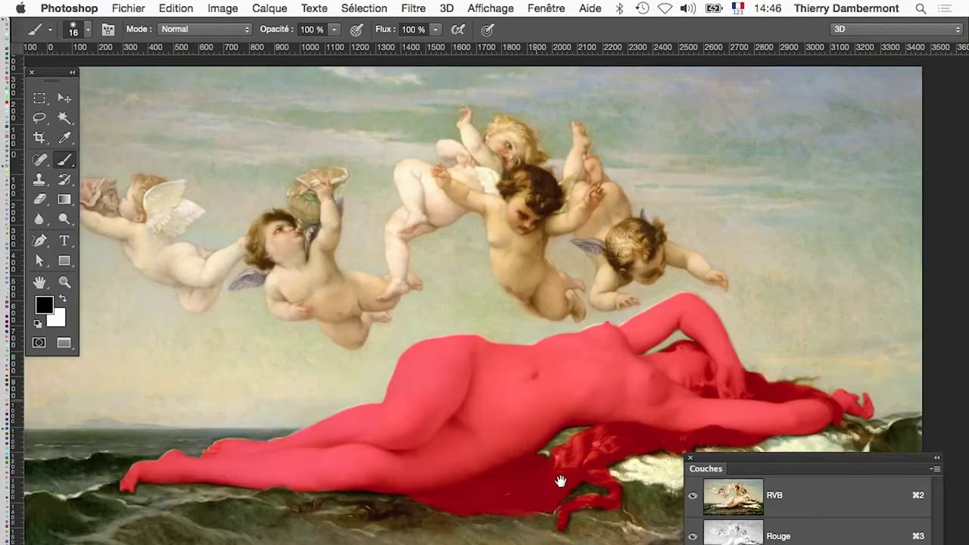
click(69, 9)
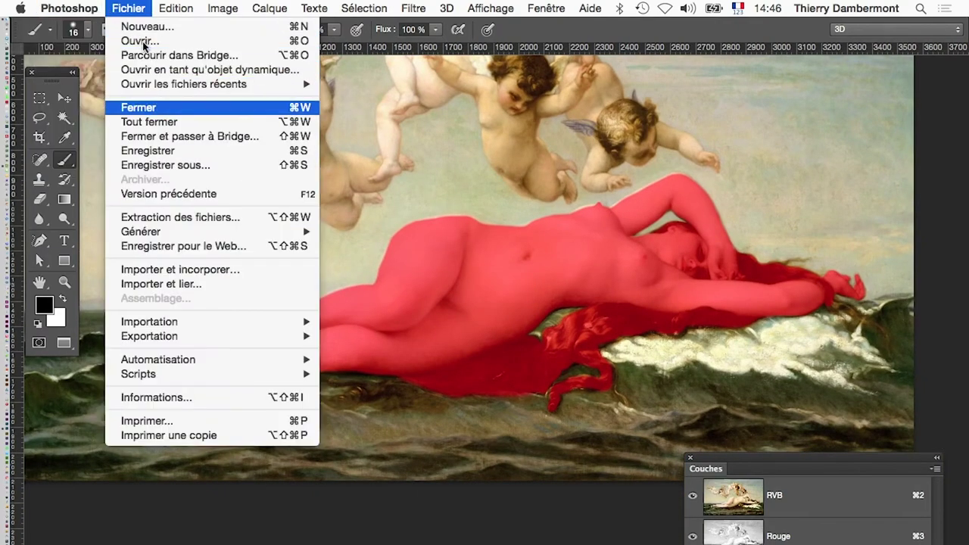
click(171, 161)
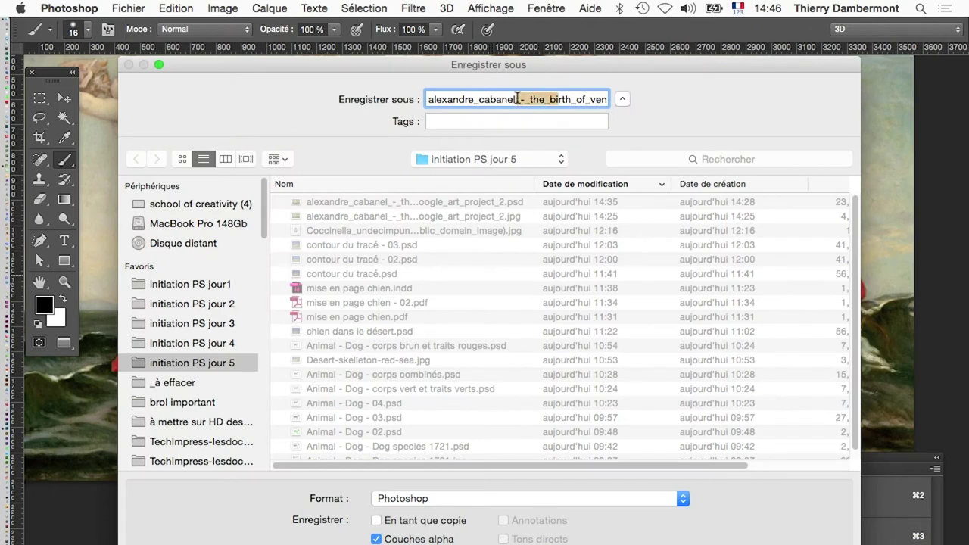
drag(516, 99, 653, 102)
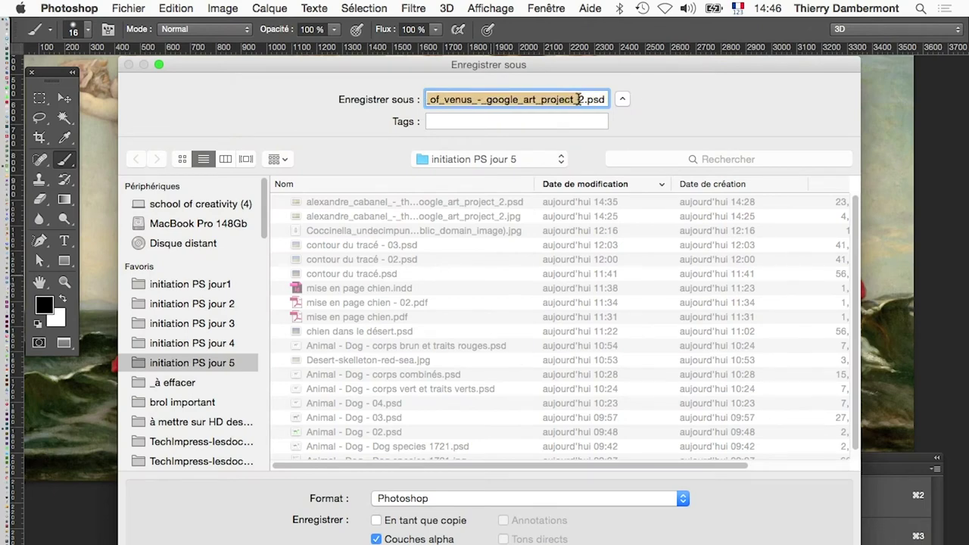
text(-03)
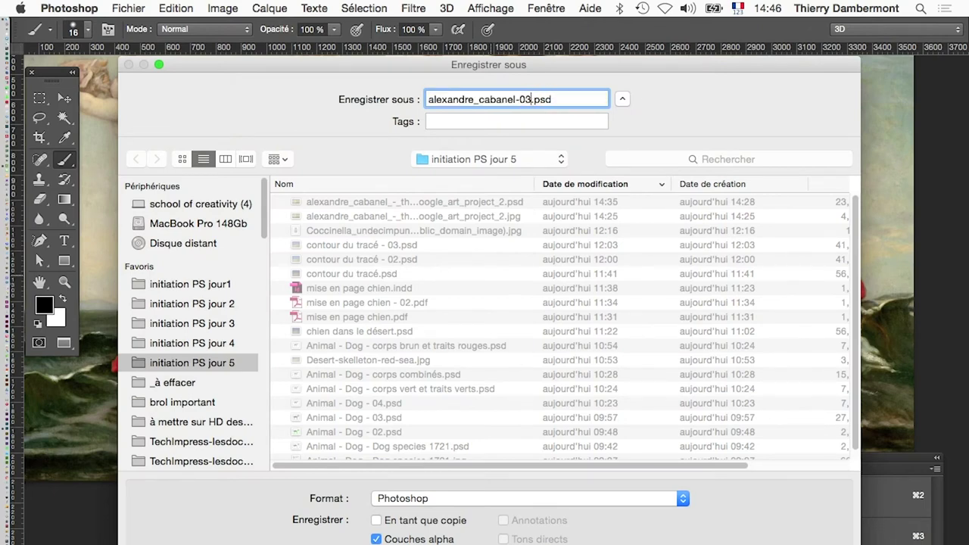
key(Return)
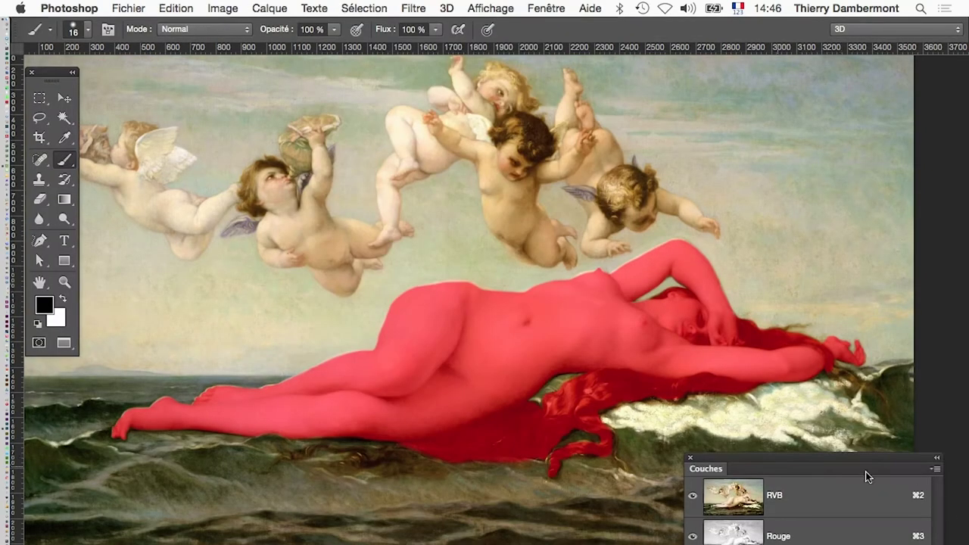
Switch to the RVB composite without the red overlay and load Alpha 1 as a selection
click(780, 499)
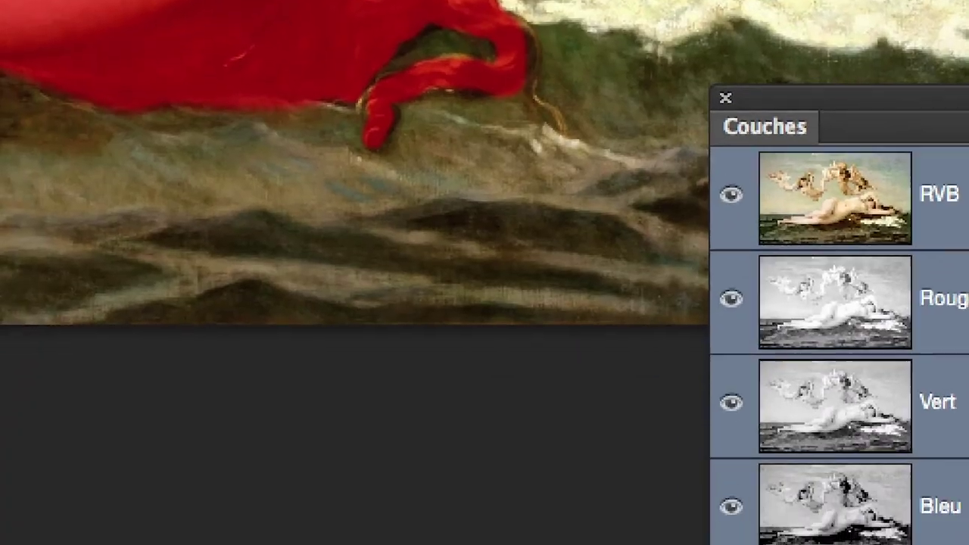
key(q)
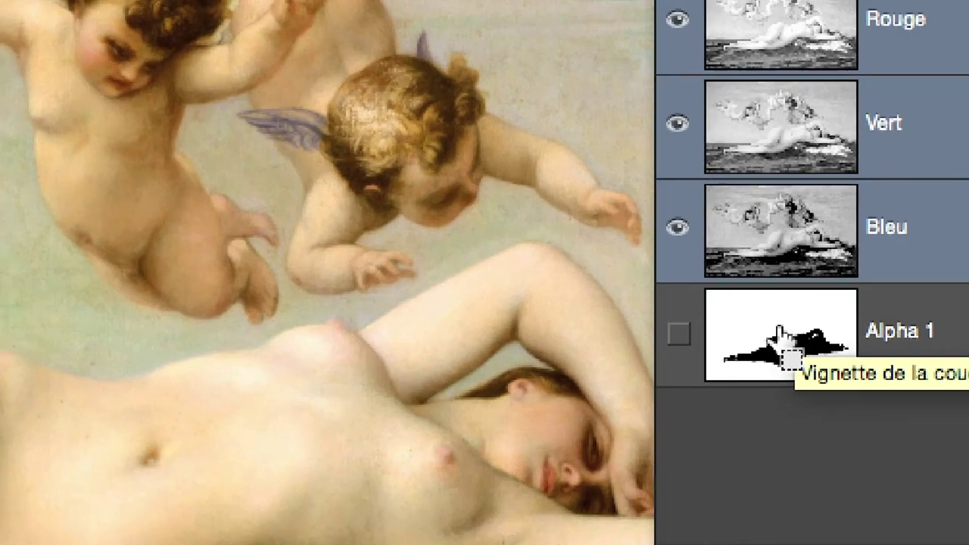
ctrl+click(782, 334)
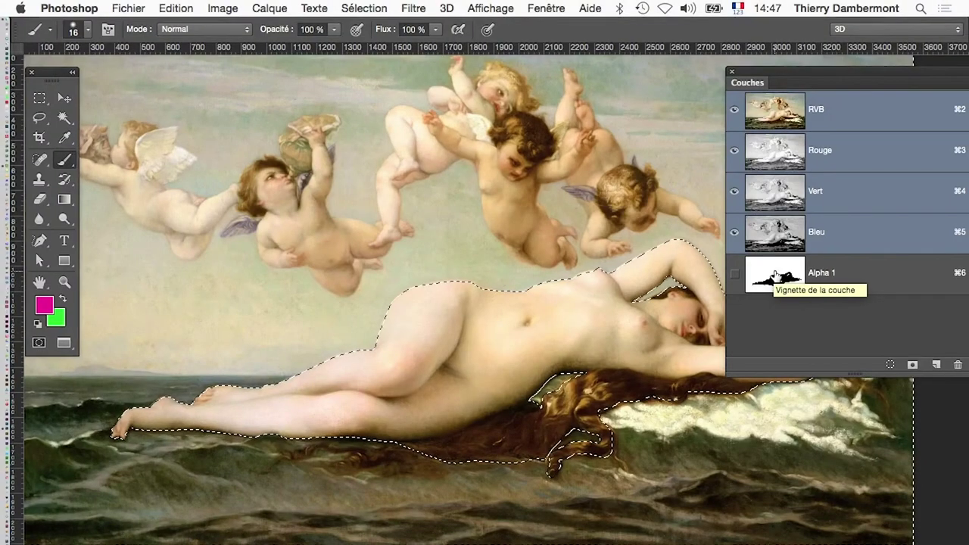
Zoom out to the whole painting and apply Sélection > Intervertir to select only Venus
super+click(776, 277)
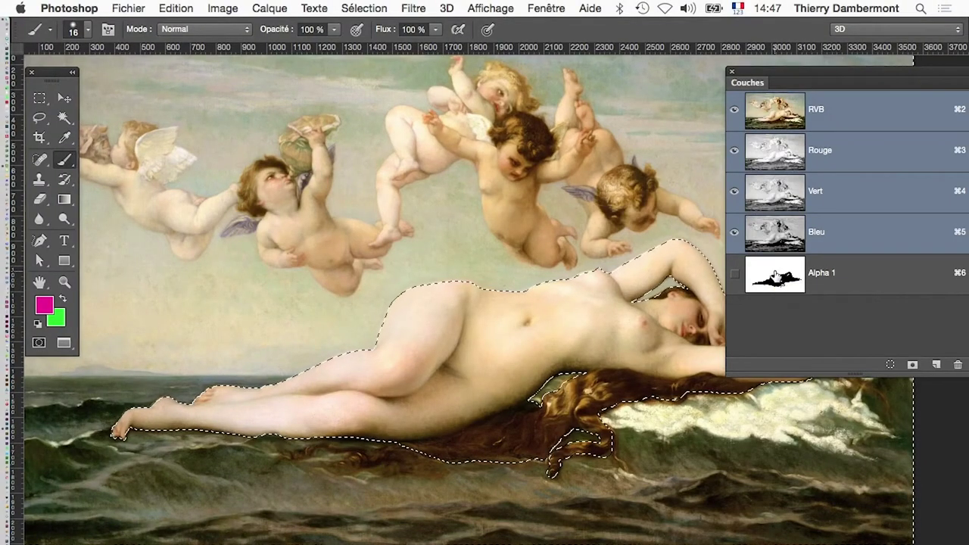
key(super+minus)
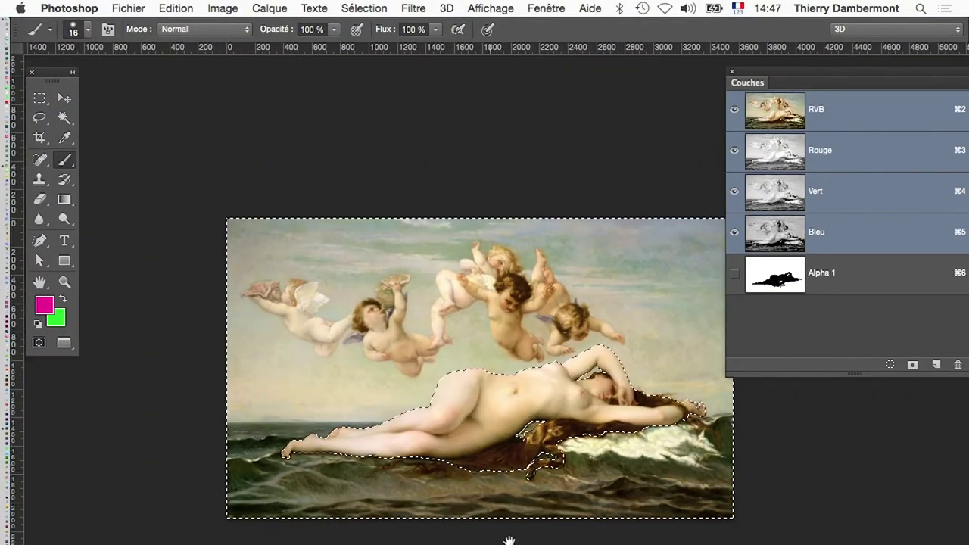
drag(509, 540, 418, 397)
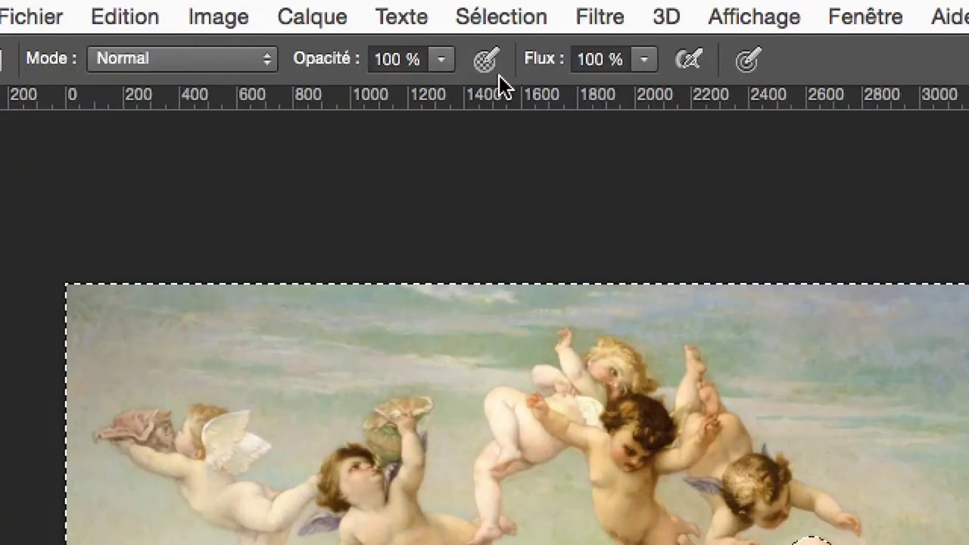
click(499, 15)
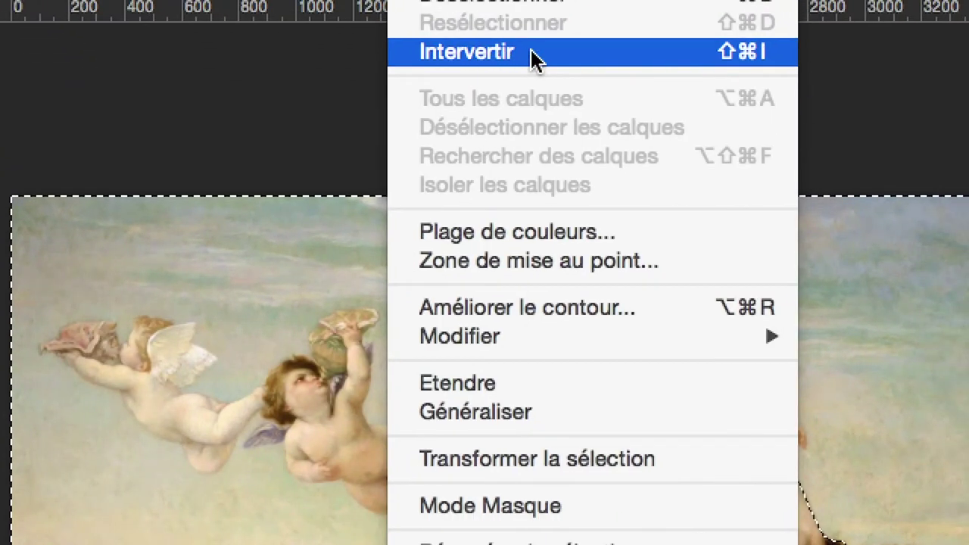
click(532, 53)
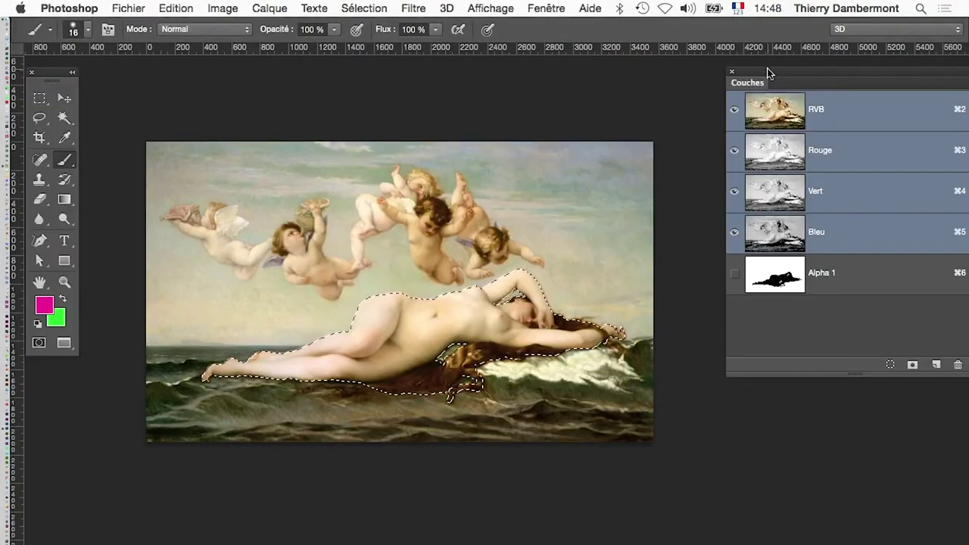
Move the Couches panel bottom-left, then show the Calques panel resized in the lower right
drag(766, 72, 115, 467)
click(545, 9)
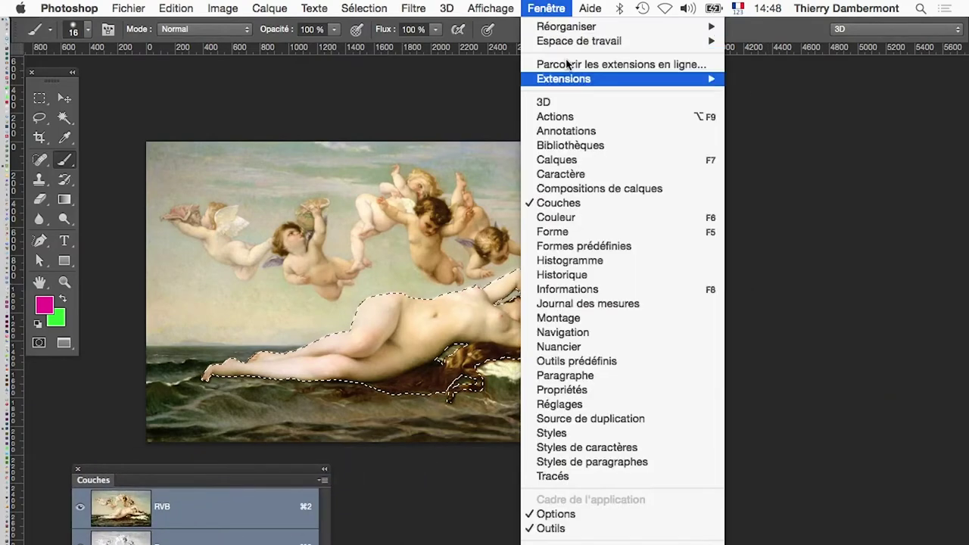
click(579, 160)
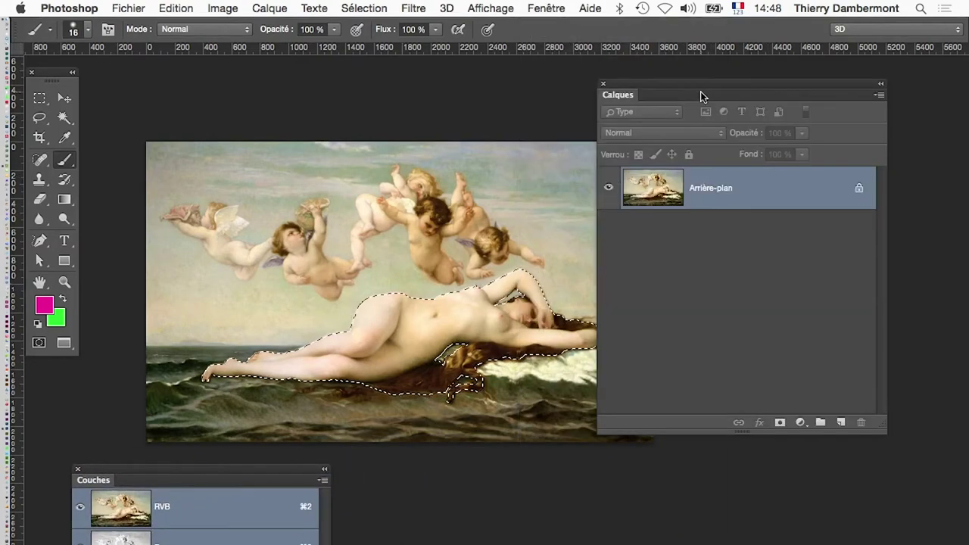
mouse_move(882, 430)
mouse_down()
mouse_move(858, 371)
mouse_move(902, 347)
mouse_up()
mouse_move(643, 87)
mouse_down()
mouse_move(624, 379)
mouse_move(605, 387)
mouse_up()
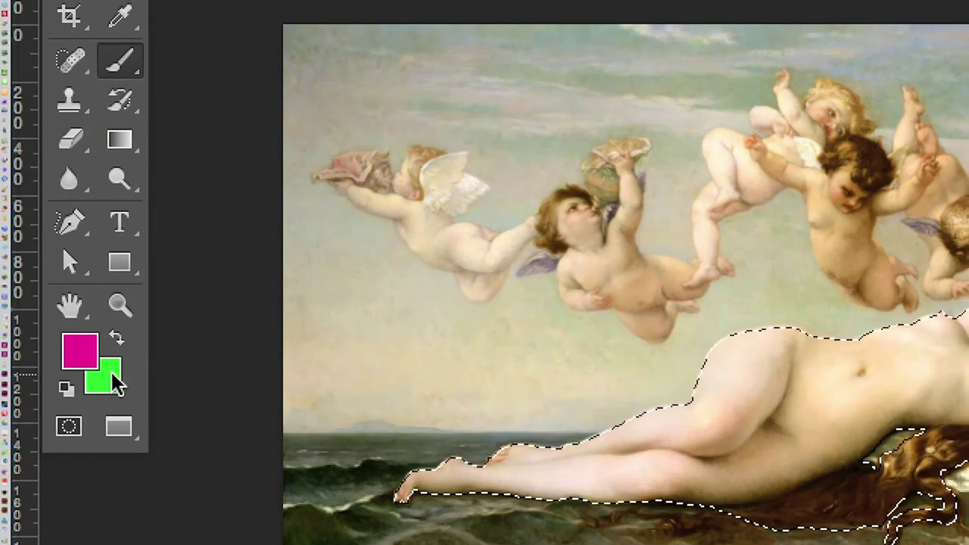
click(112, 380)
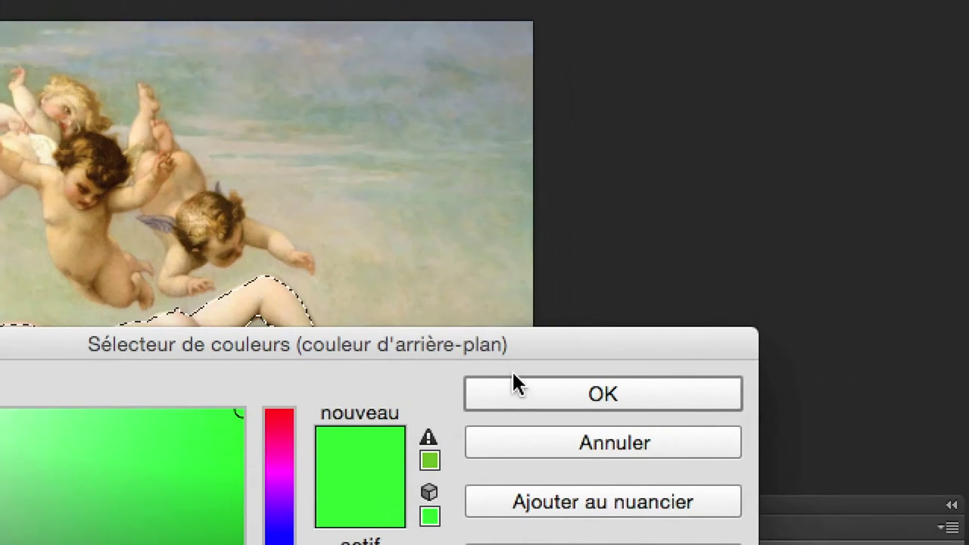
click(685, 372)
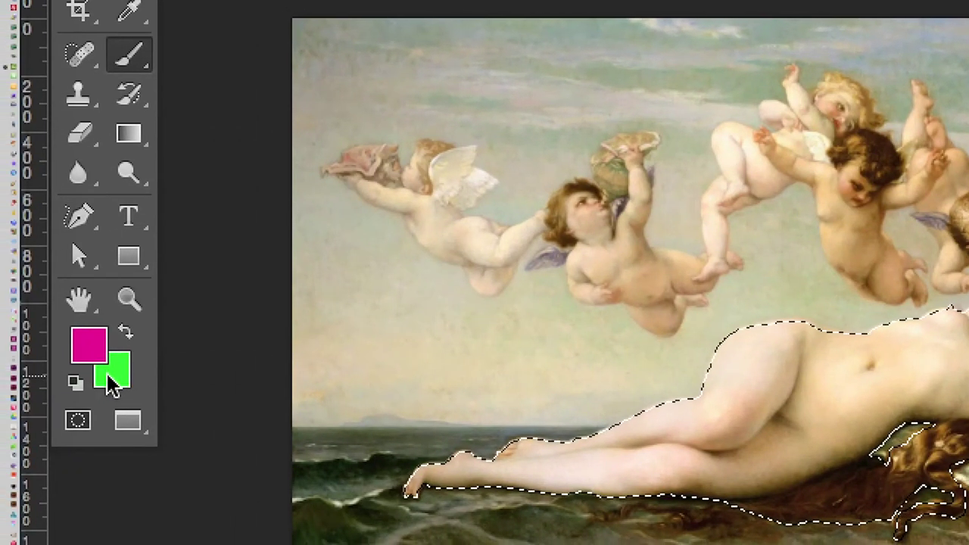
click(110, 382)
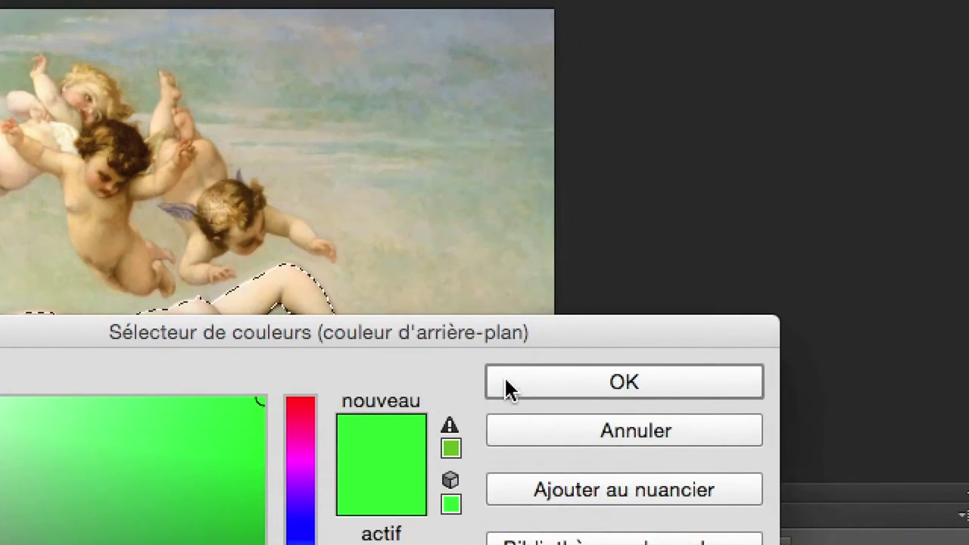
click(678, 369)
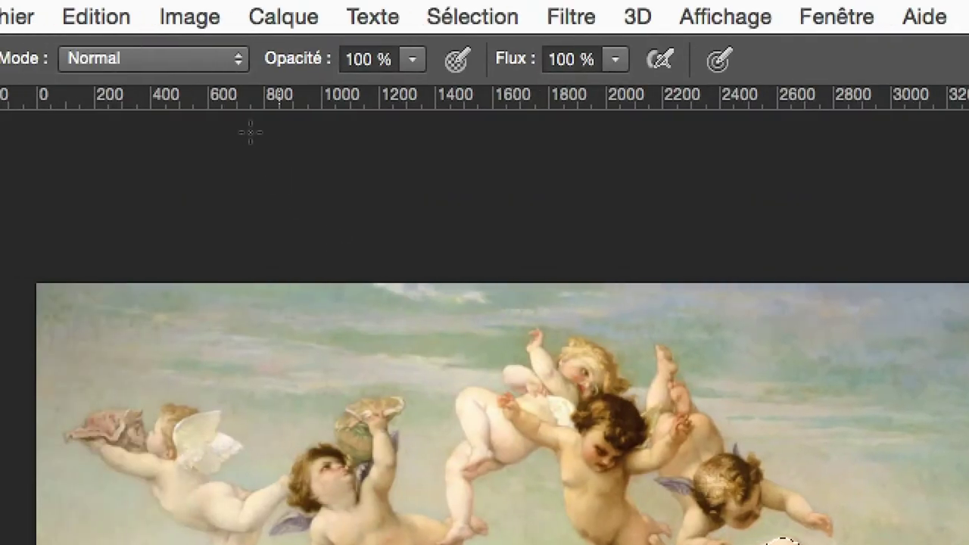
click(261, 8)
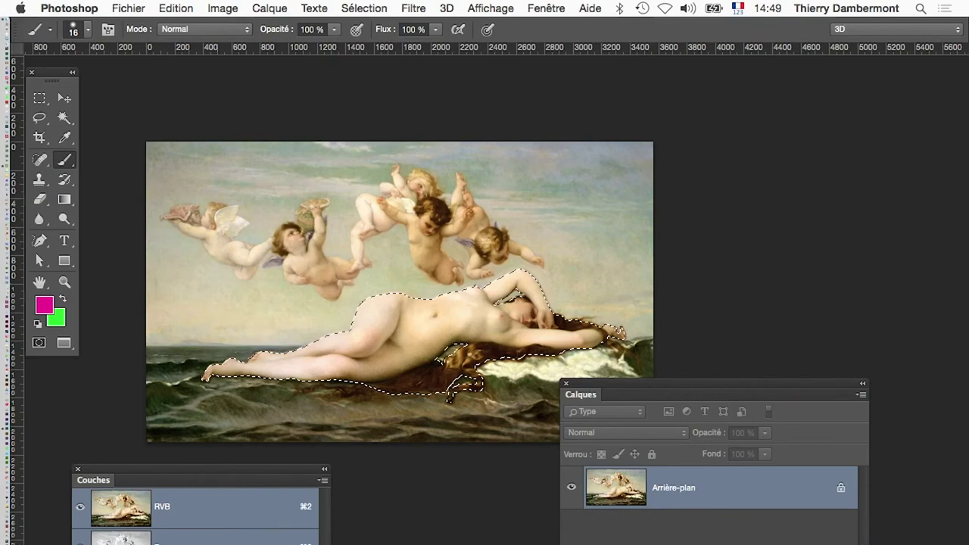
Reset the colours to default and restore the full-colour RVB view of the painting
key(super+6)
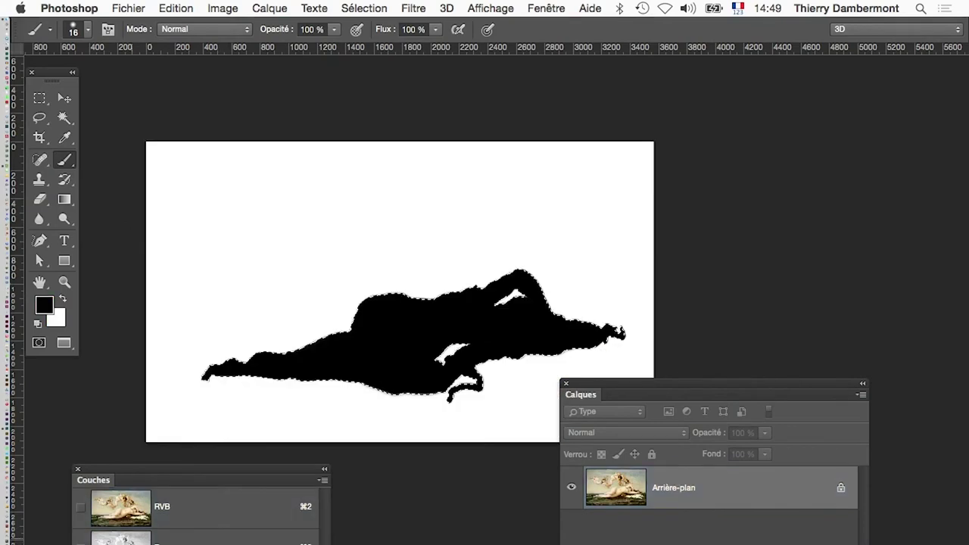
click(79, 508)
key(super+2)
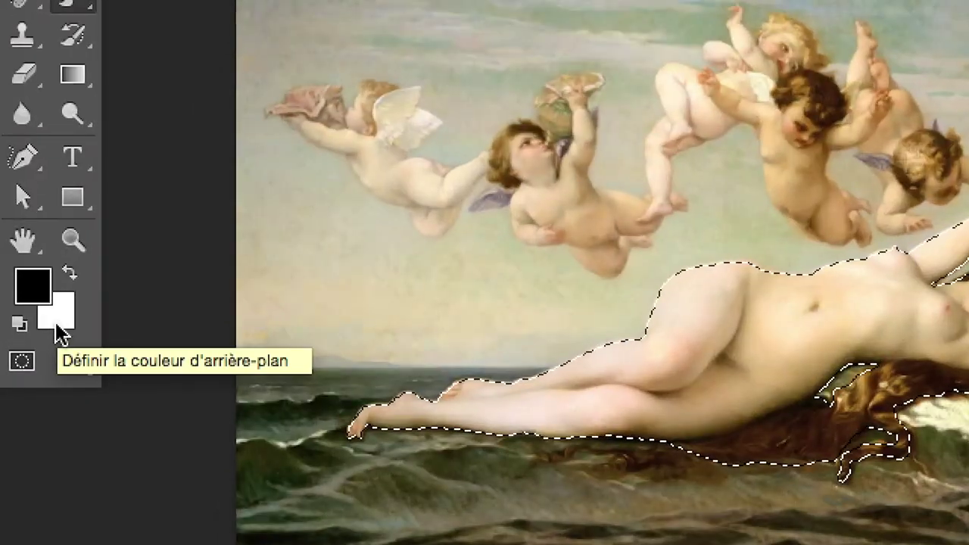
Make the background colour a bright saturated green and move the Couches panel up
click(57, 324)
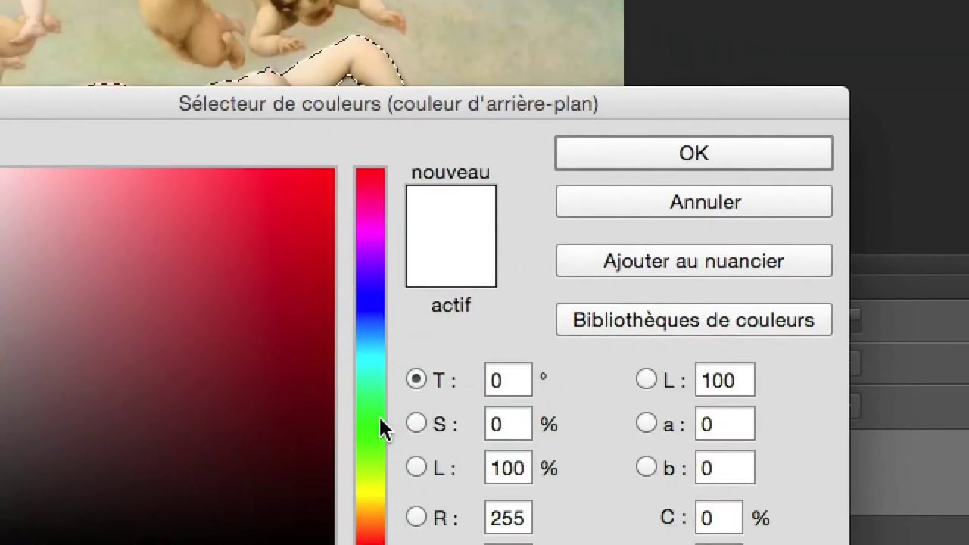
click(381, 426)
drag(360, 418, 368, 185)
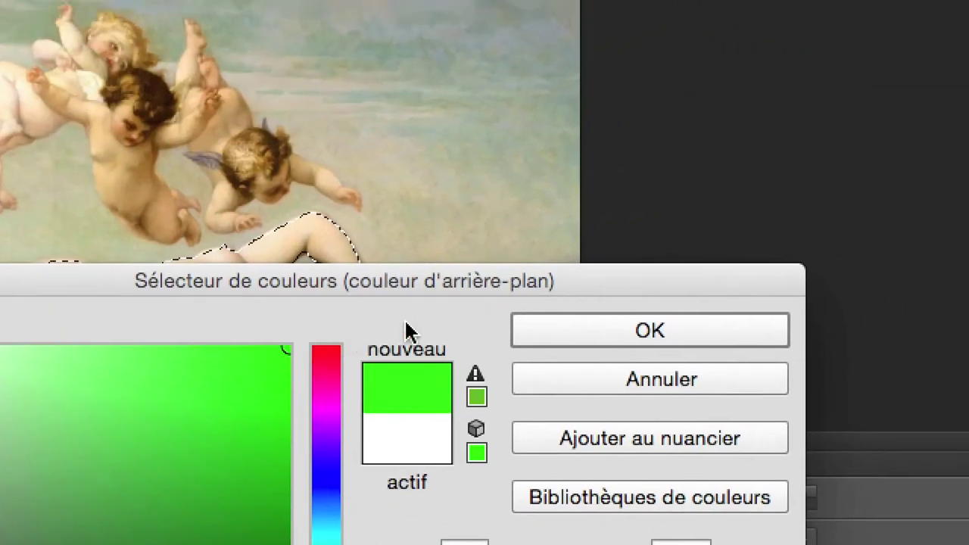
click(615, 168)
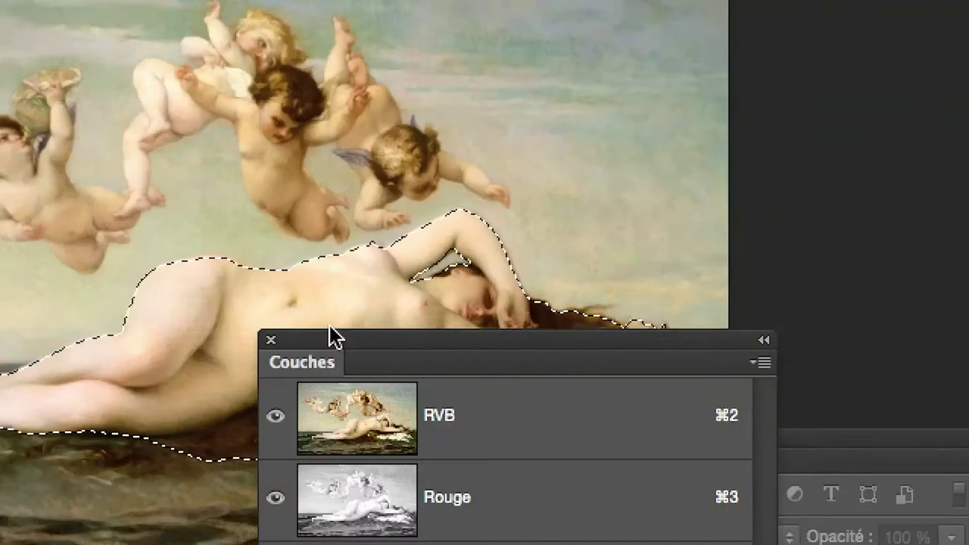
drag(333, 337, 331, 178)
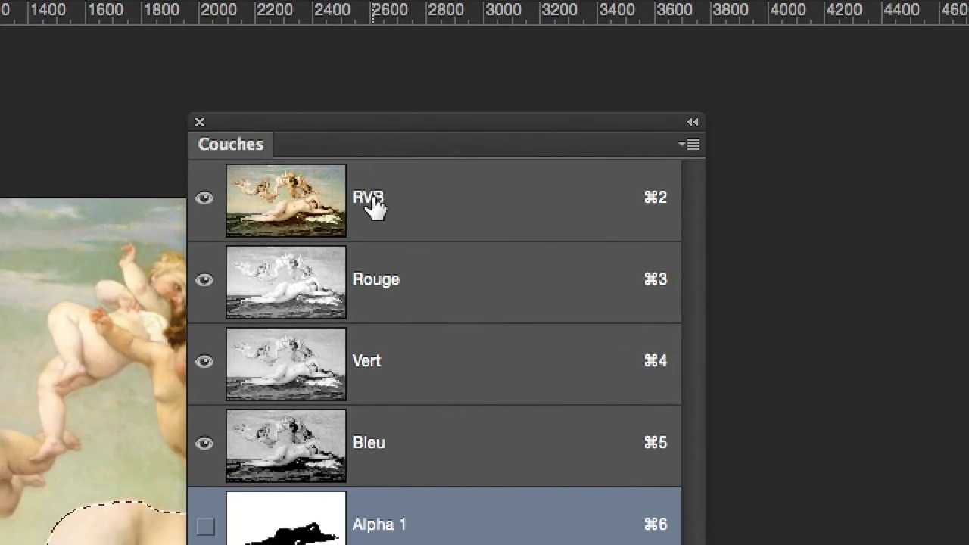
Activate the RVB channel and move the Couches and Calques panels below the painting
click(448, 250)
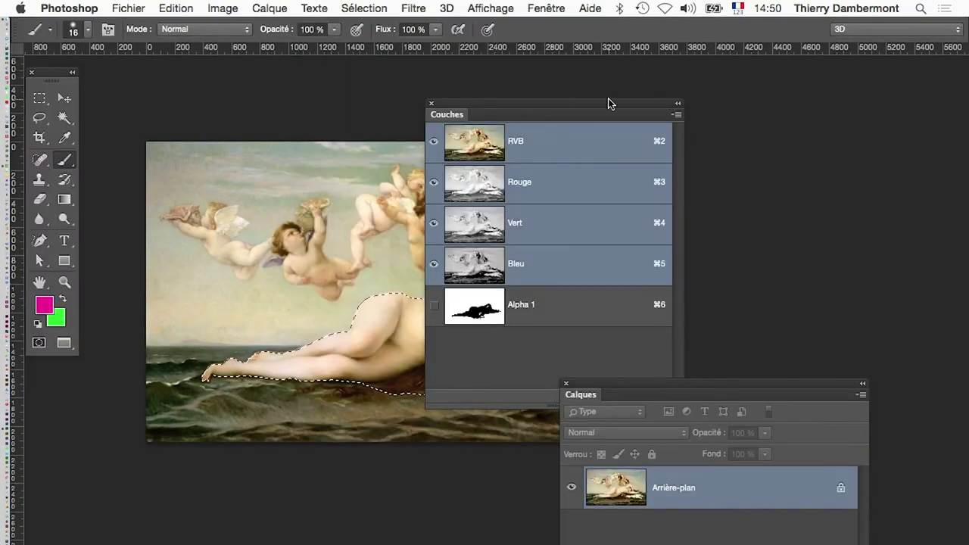
mouse_move(609, 103)
mouse_down()
mouse_move(266, 458)
mouse_move(731, 153)
mouse_up()
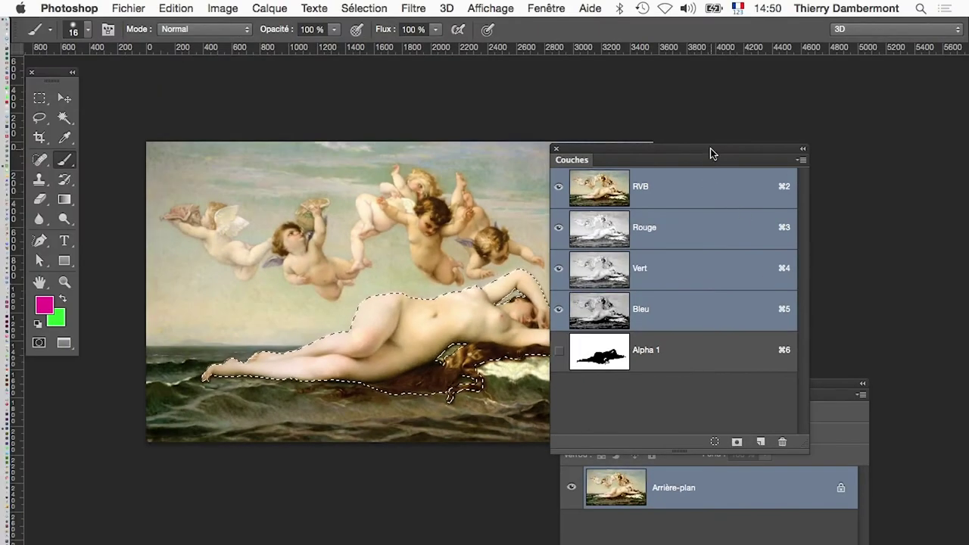
drag(709, 151, 310, 484)
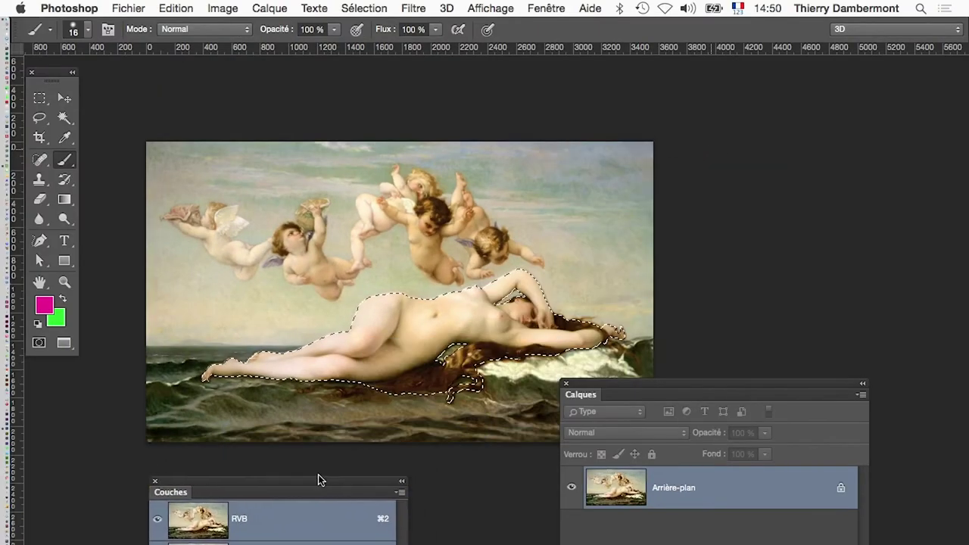
drag(607, 385, 585, 473)
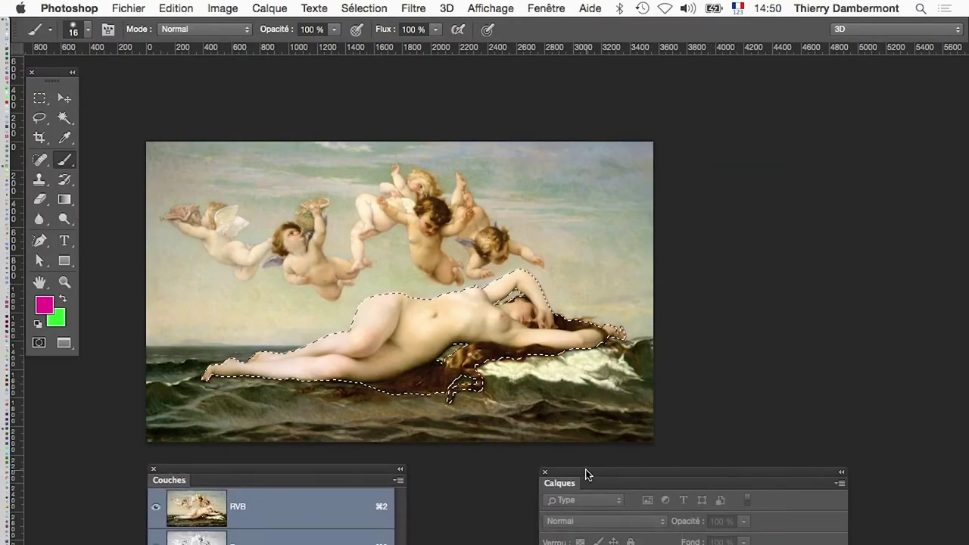
Use Calque par Couper to cut the selected Venus onto new layer Calque 1
click(280, 8)
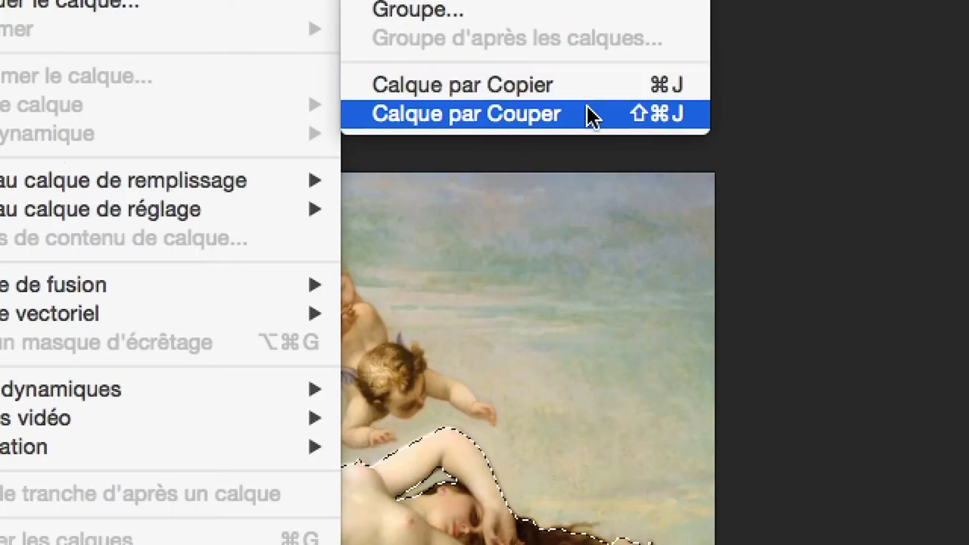
click(589, 123)
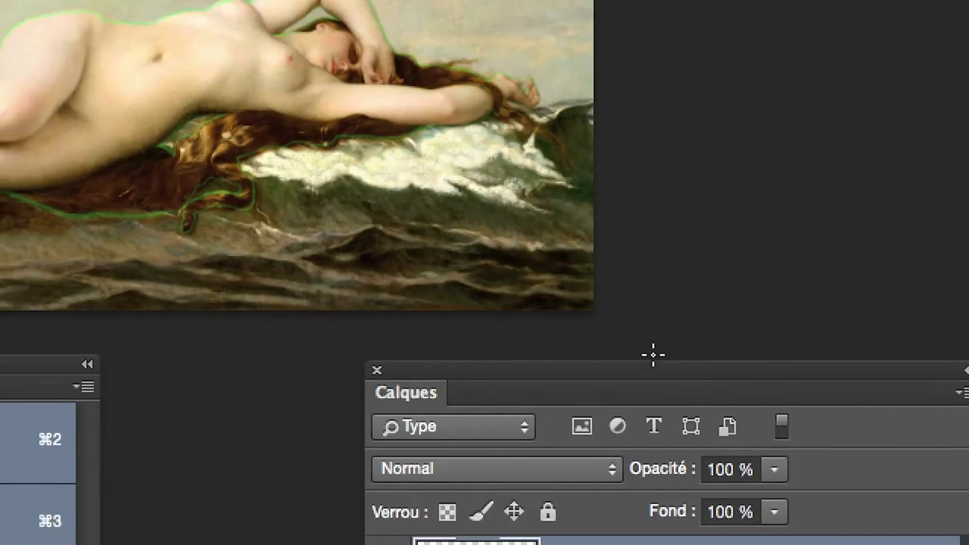
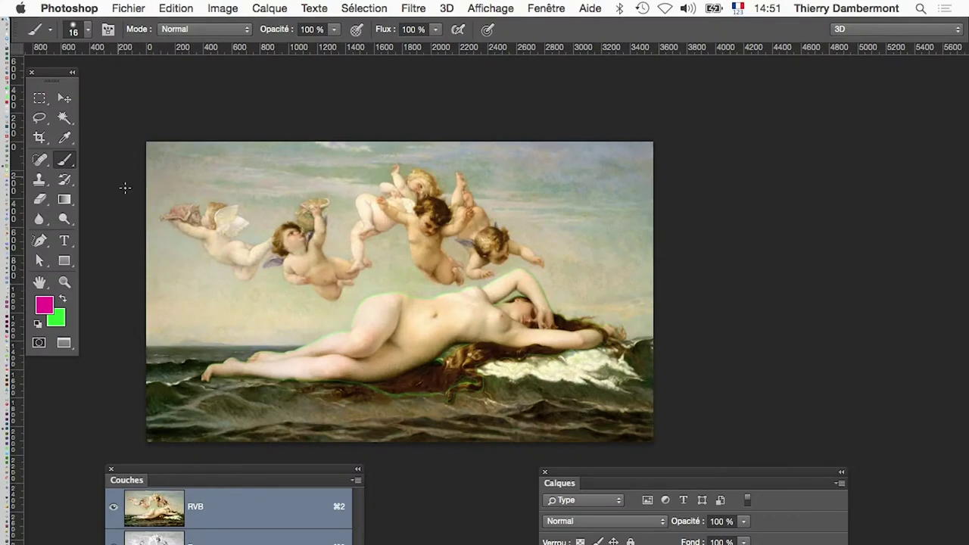
Move the Tools panel down slightly and dock the Calques panel to the right of the painting
drag(53, 81, 83, 93)
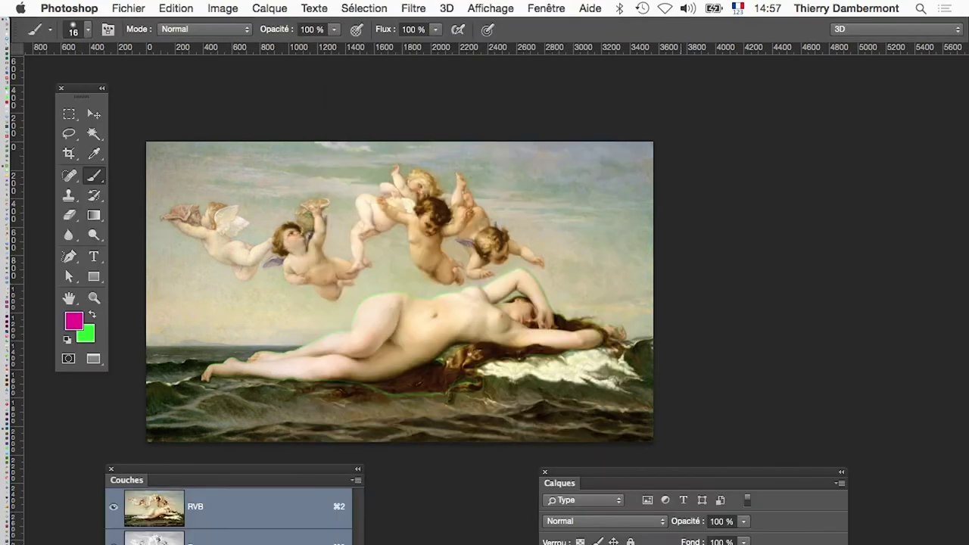
drag(629, 474, 697, 203)
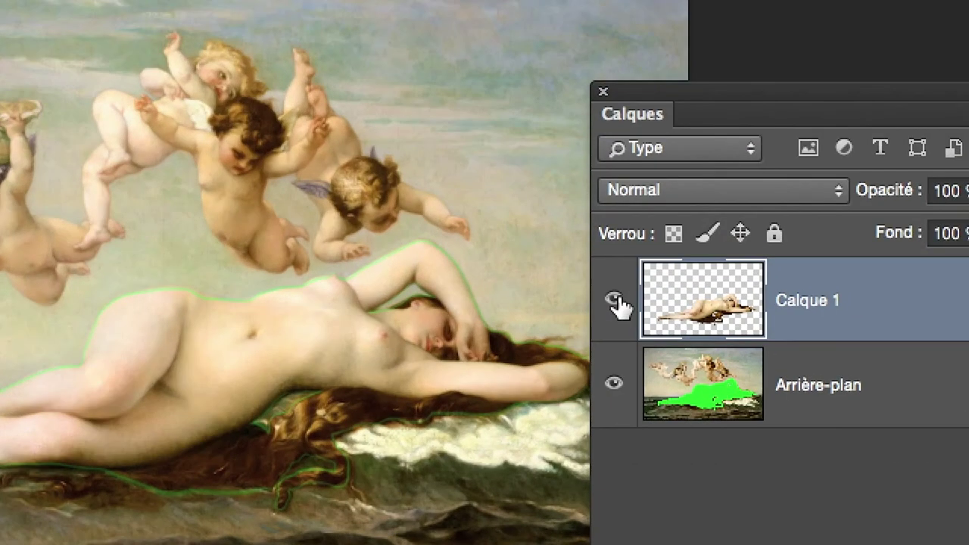
Hide Calque 1, select Arrière-plan and add the empty Calque 2 above it
click(616, 299)
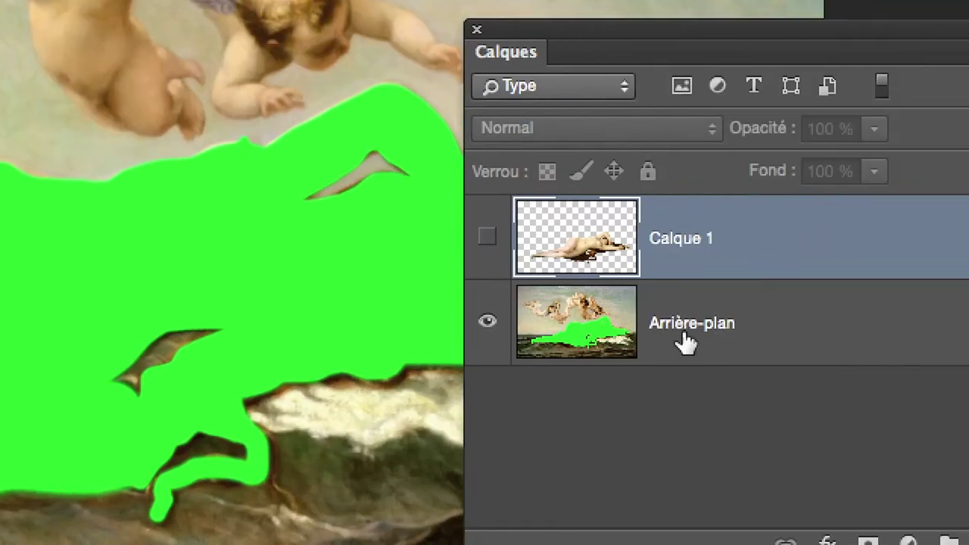
click(696, 340)
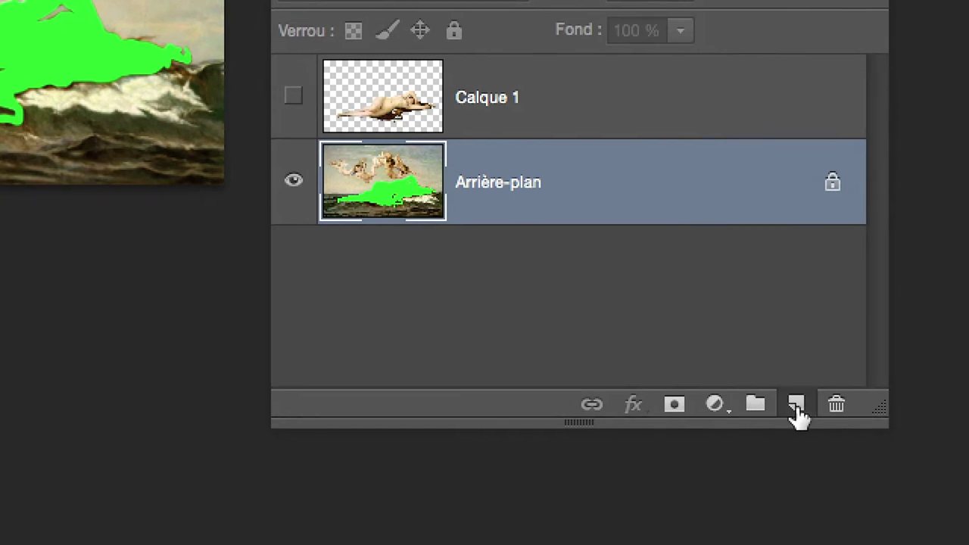
click(796, 406)
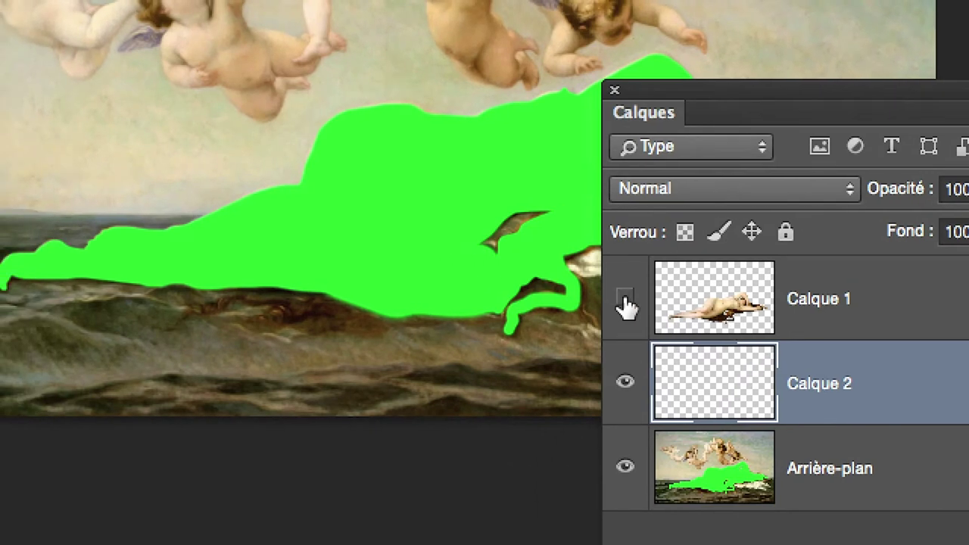
click(625, 300)
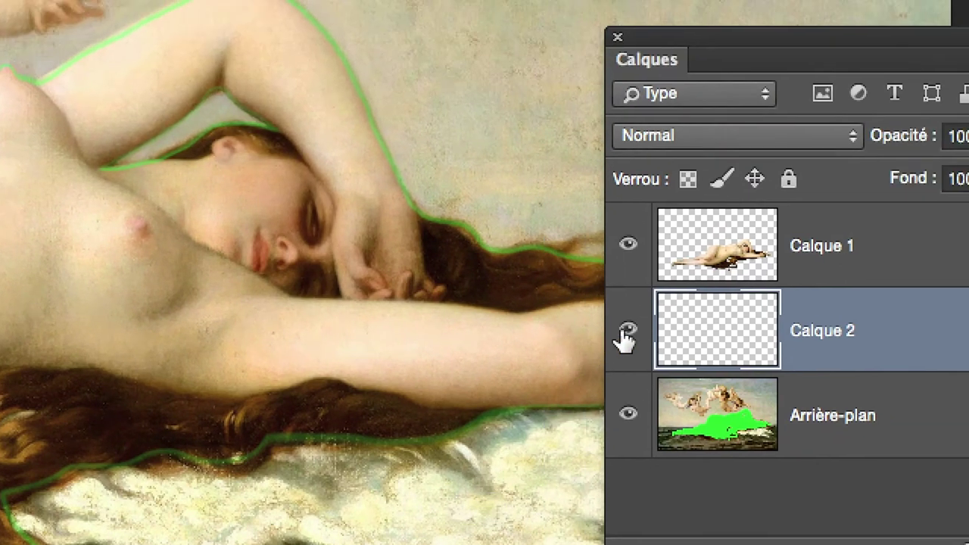
drag(628, 294, 620, 361)
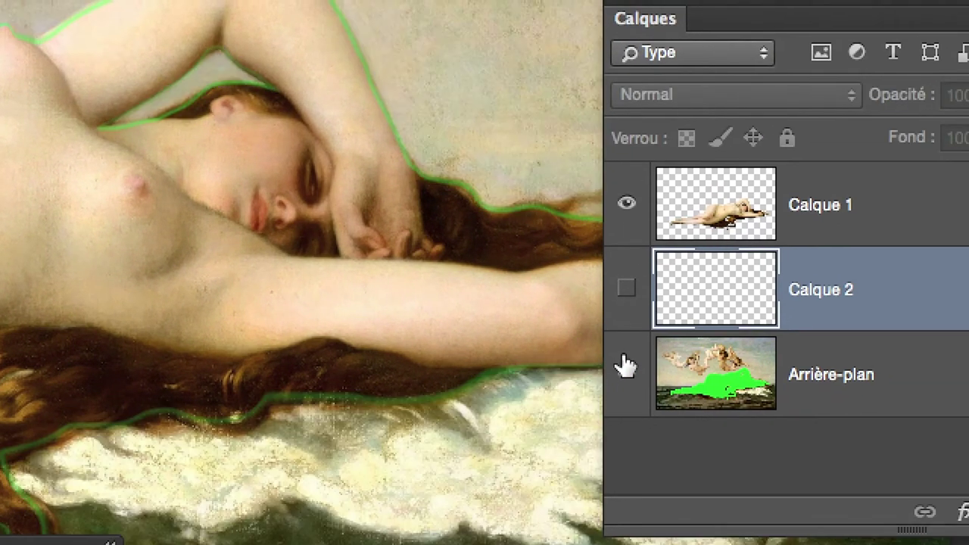
click(622, 364)
click(623, 364)
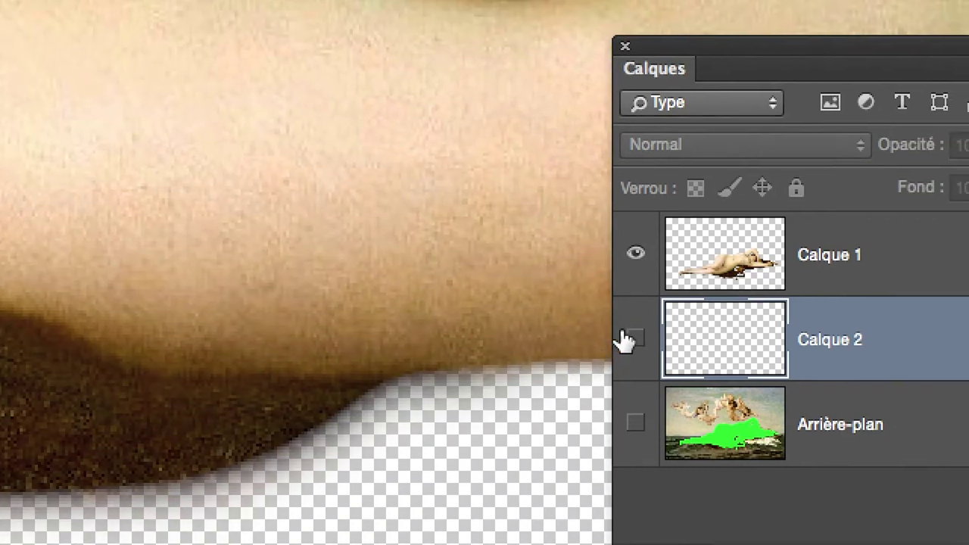
click(626, 341)
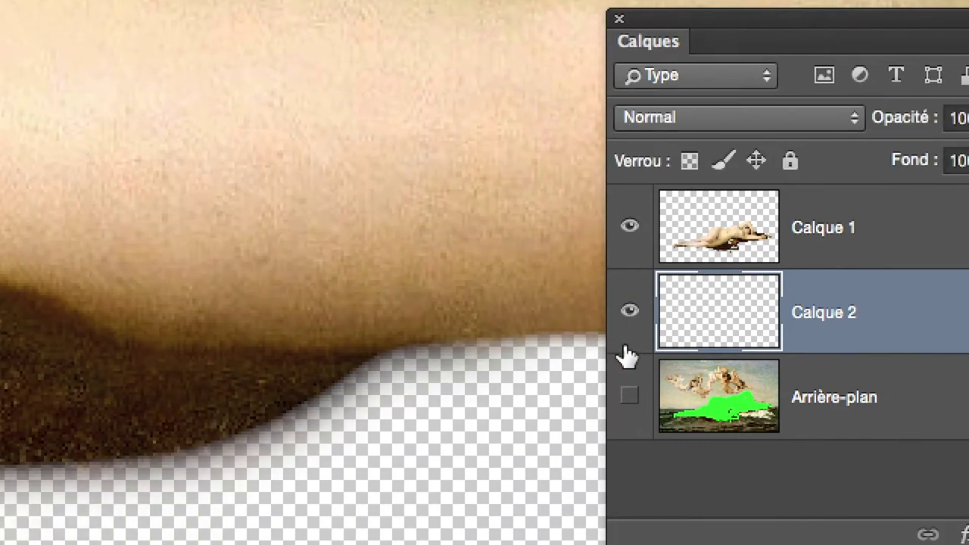
click(627, 371)
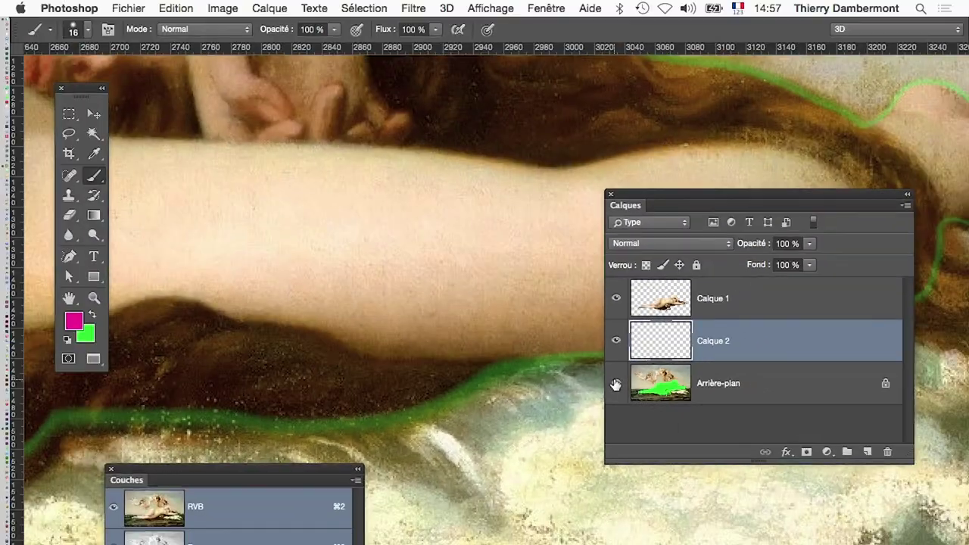
alt+click(290, 357)
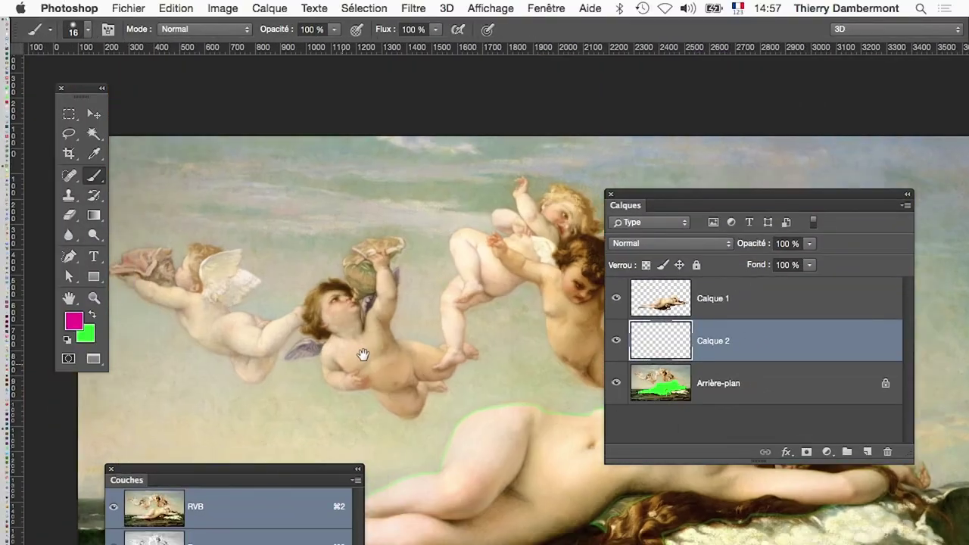
drag(292, 363, 278, 163)
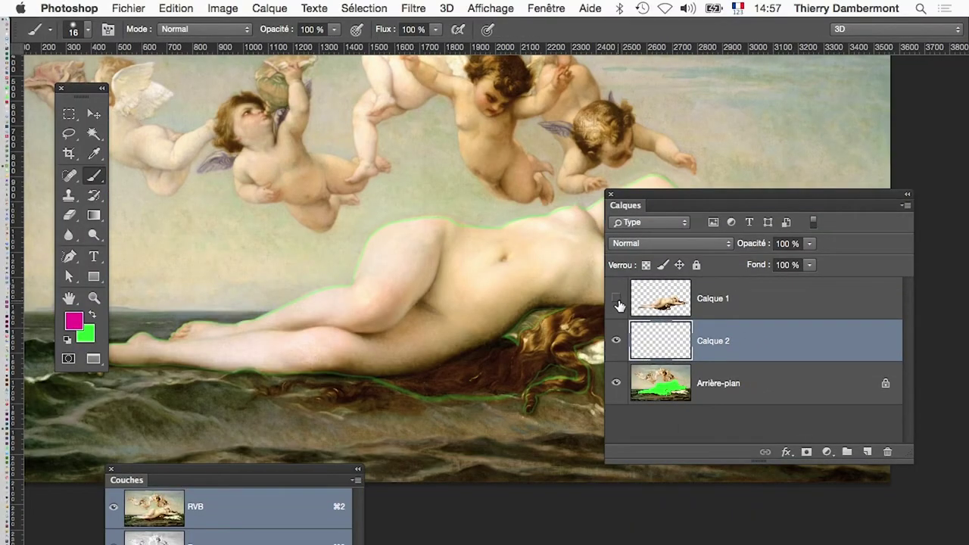
drag(504, 270, 566, 283)
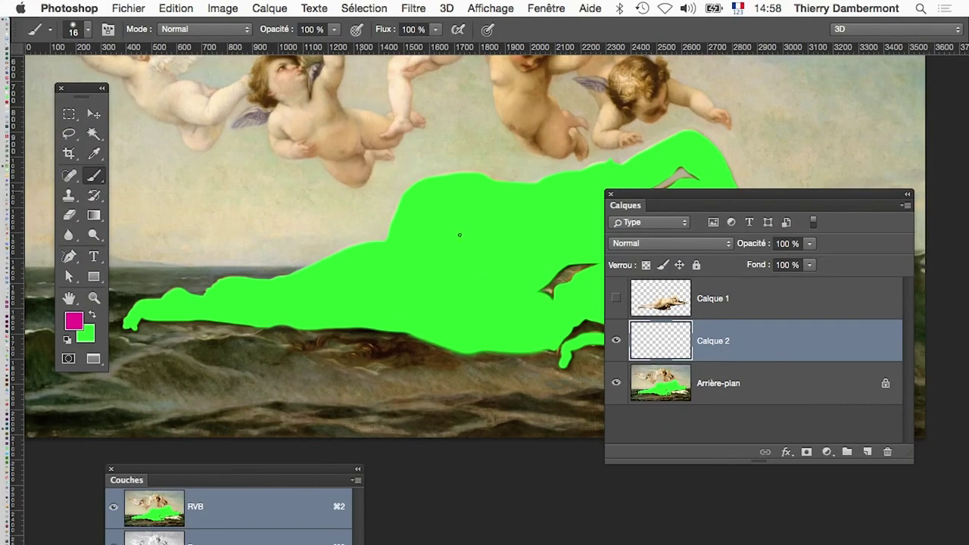
Move the Calques panel to the bottom of the screen and switch to the Clone Stamp tool
drag(630, 195, 636, 464)
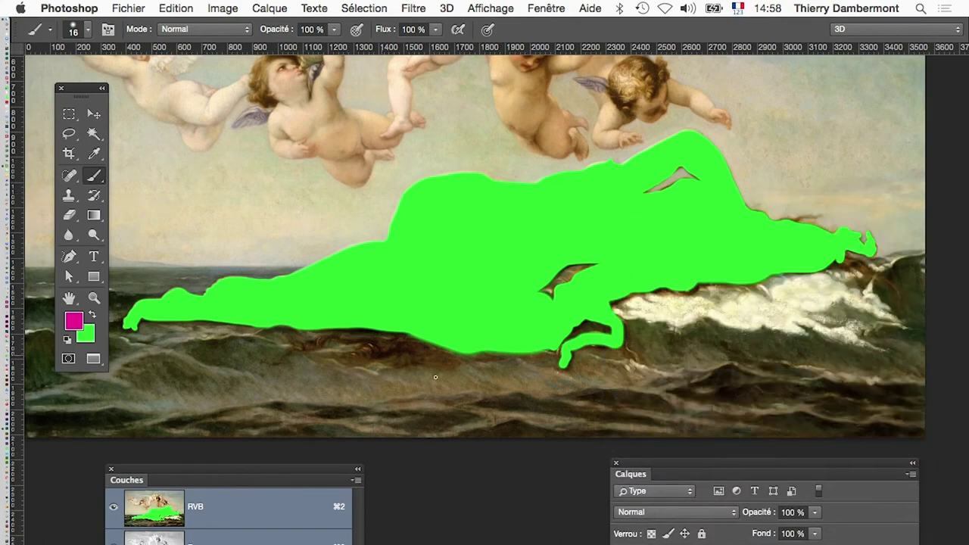
click(68, 198)
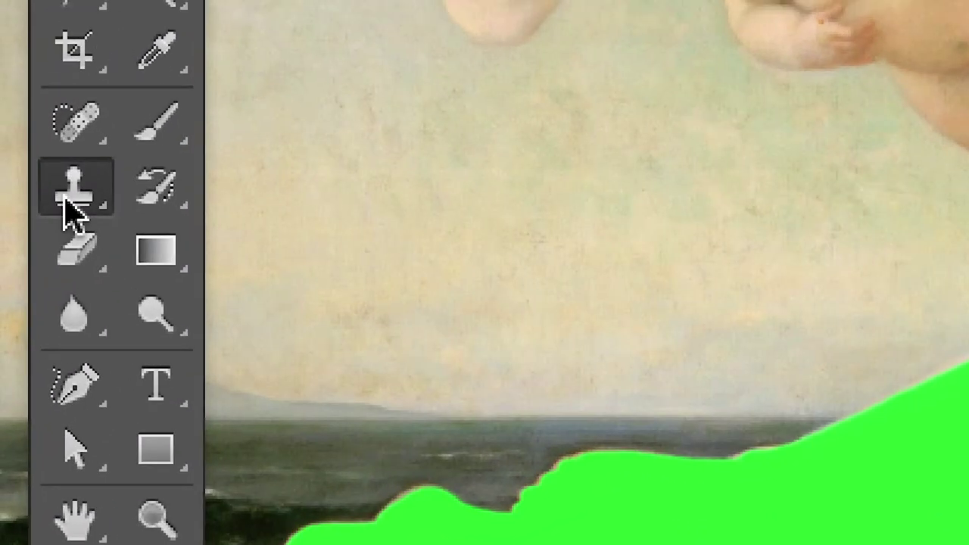
right_click(66, 201)
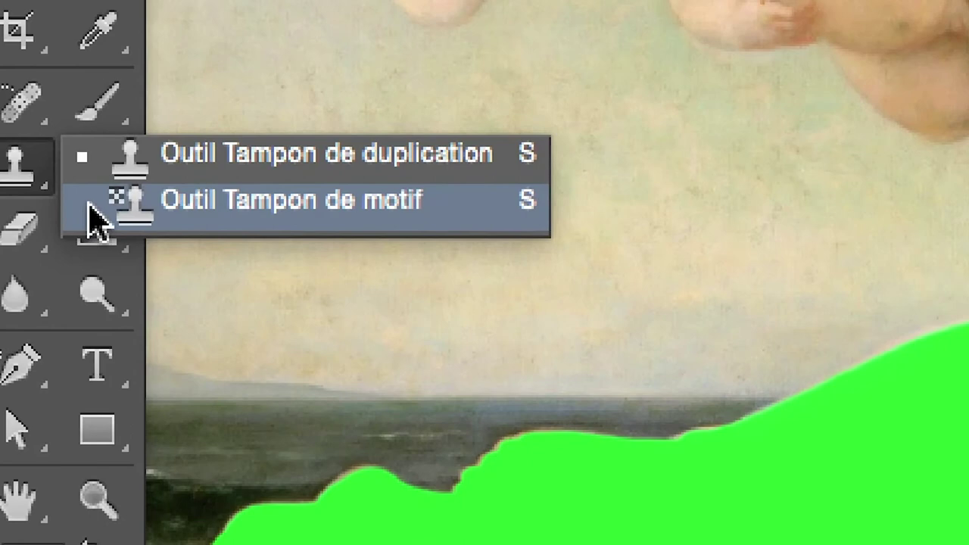
click(91, 218)
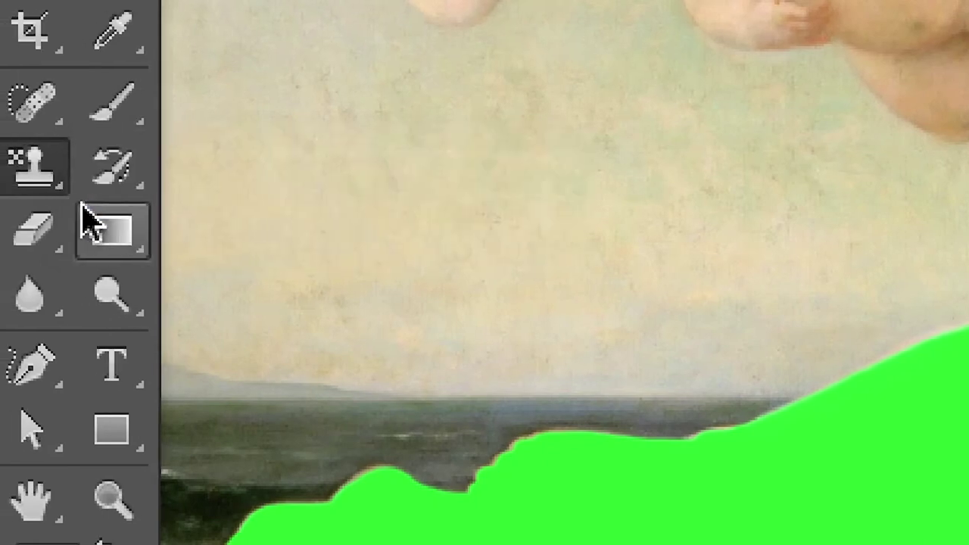
right_click(72, 205)
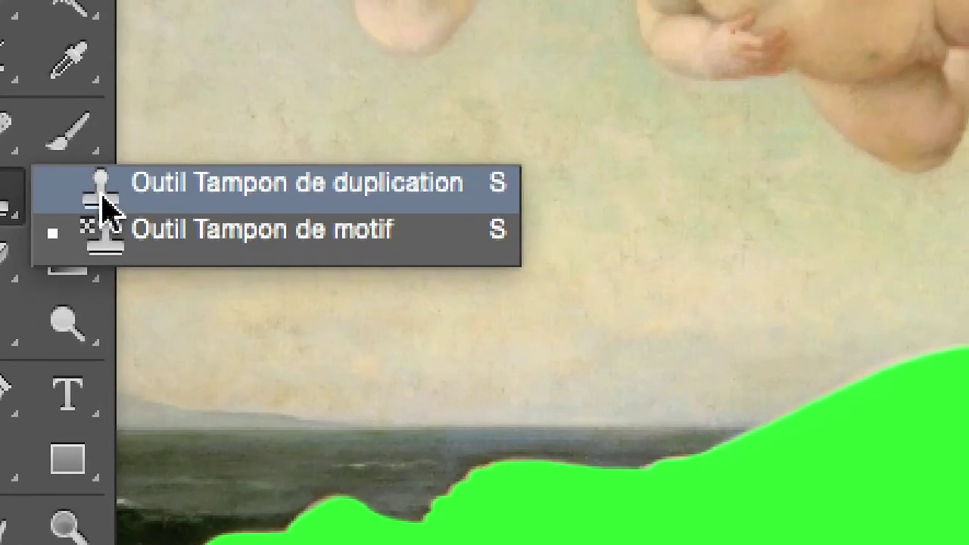
click(102, 204)
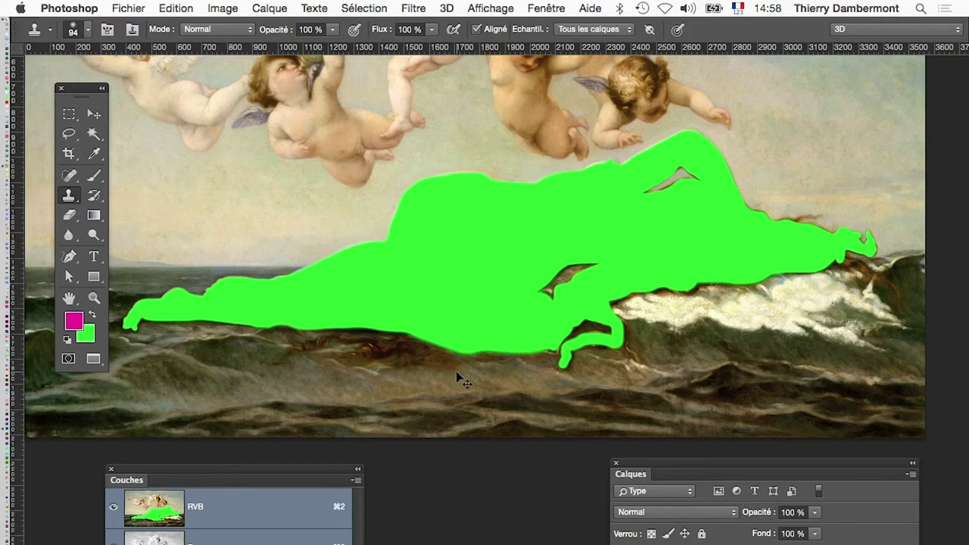
Resize the clone brush to about 184 px with low hardness, then select the layer below
drag(469, 388, 501, 395)
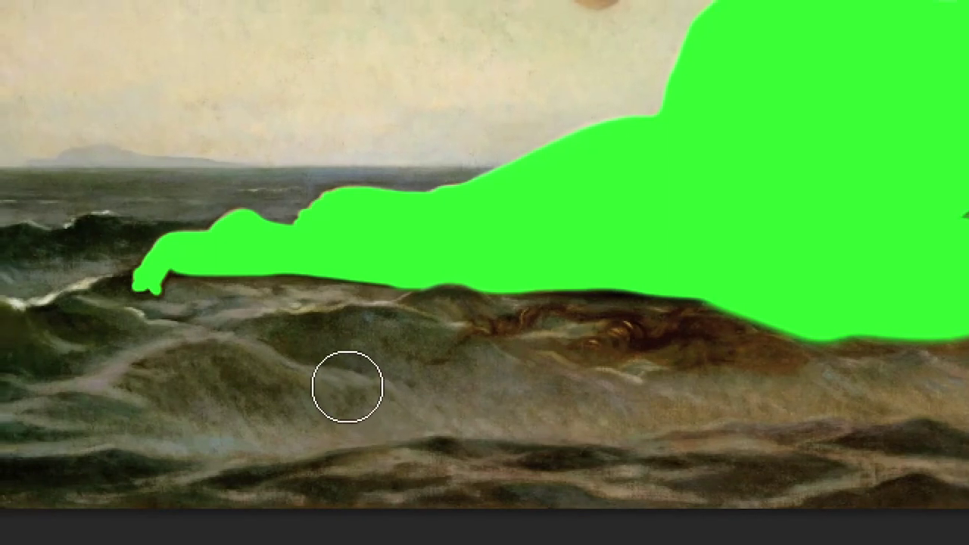
mouse_move(326, 384)
mouse_down()
mouse_move(351, 395)
mouse_move(406, 386)
mouse_up()
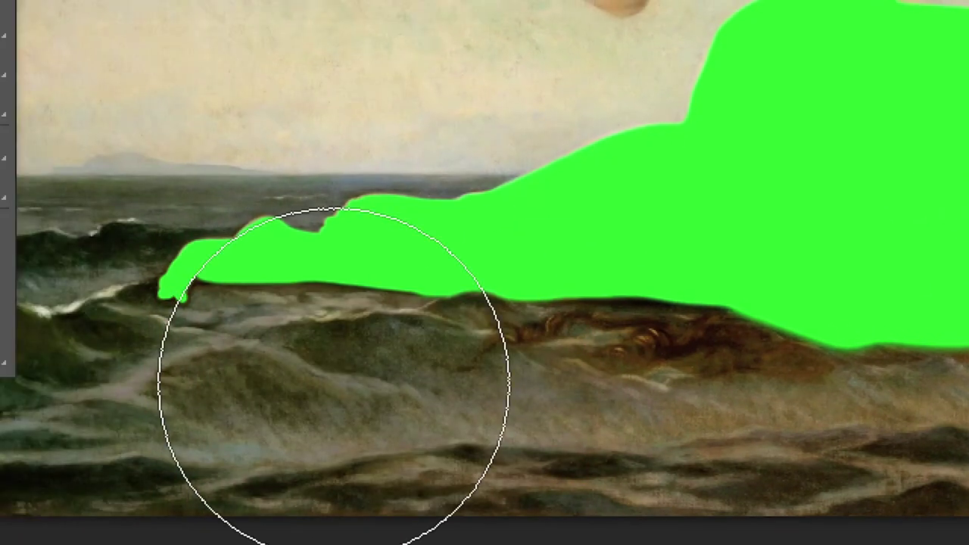
drag(334, 376, 243, 388)
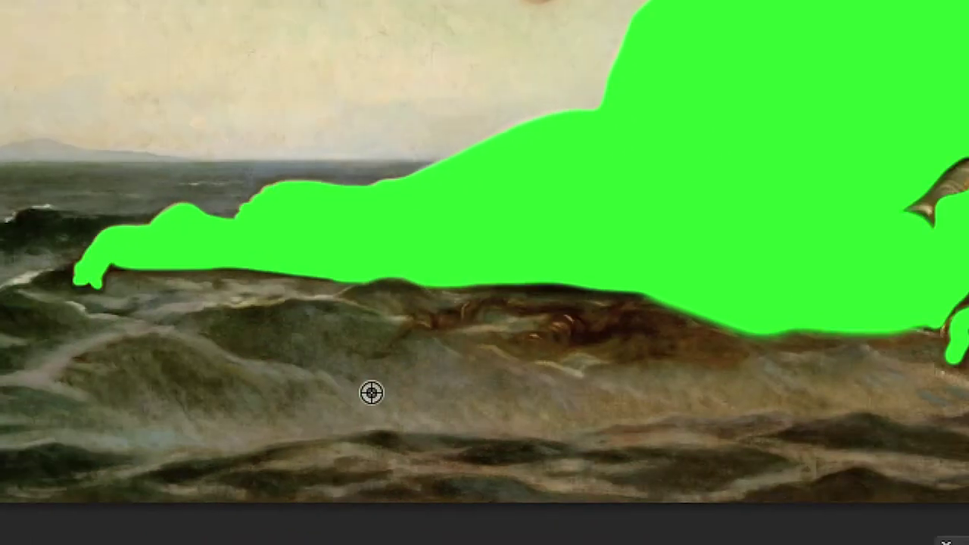
mouse_move(323, 395)
mouse_down()
mouse_move(342, 390)
mouse_move(340, 403)
mouse_move(339, 394)
mouse_up()
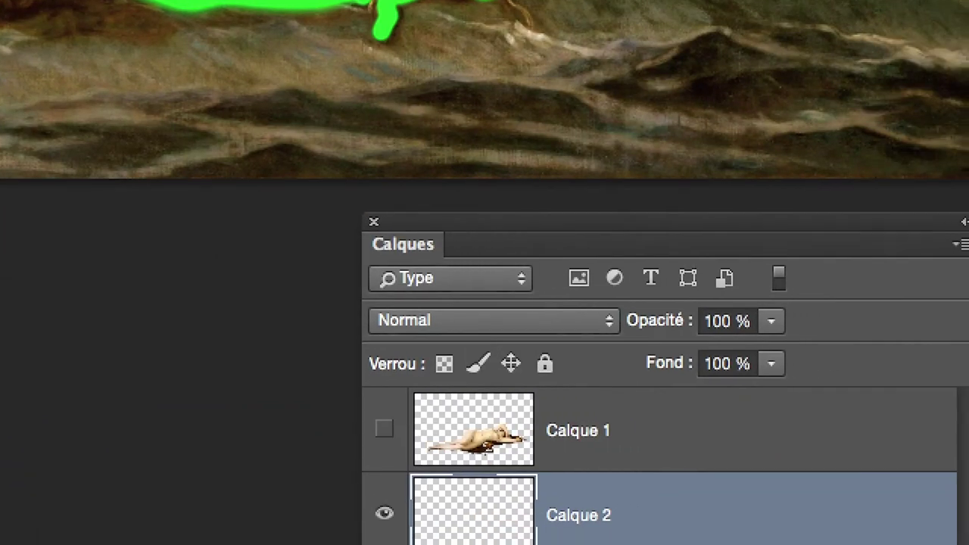
key(alt+bracketleft)
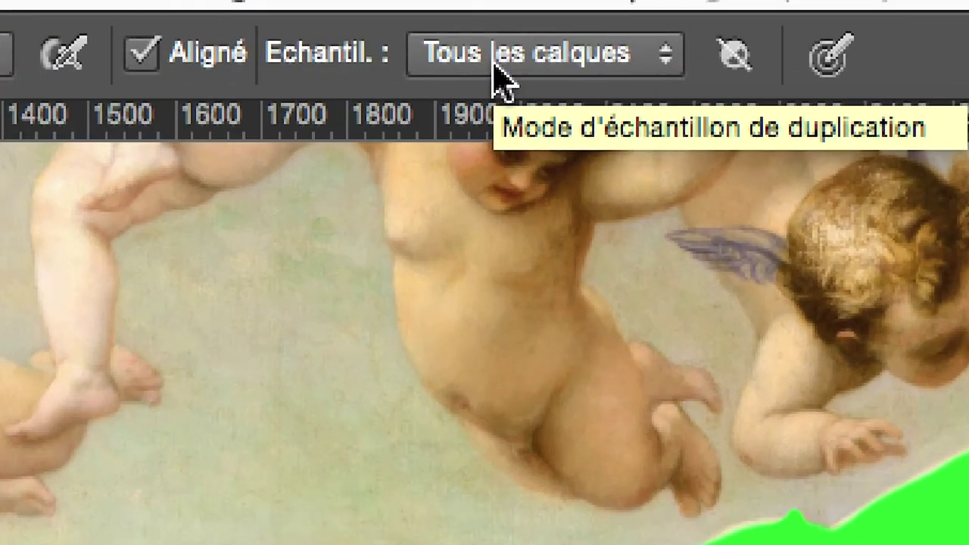
click(495, 68)
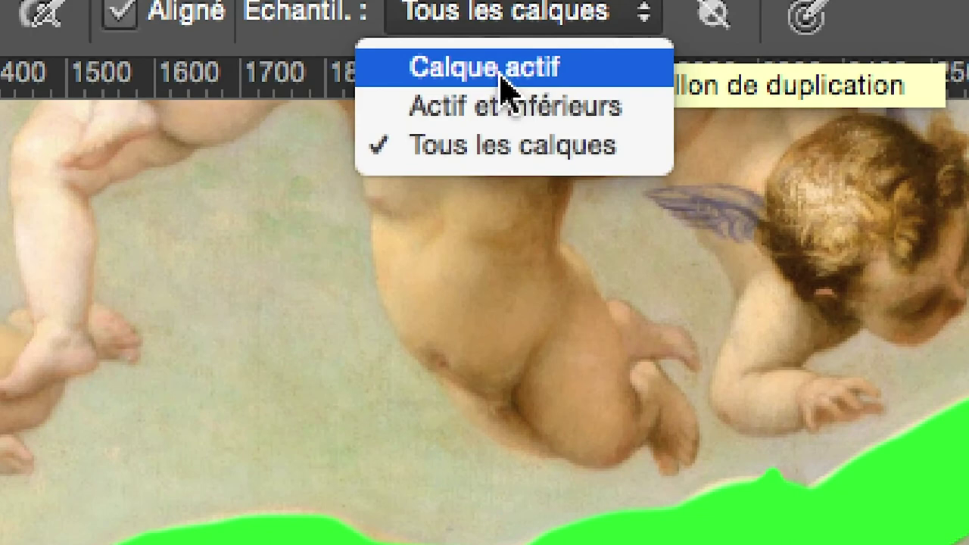
click(492, 70)
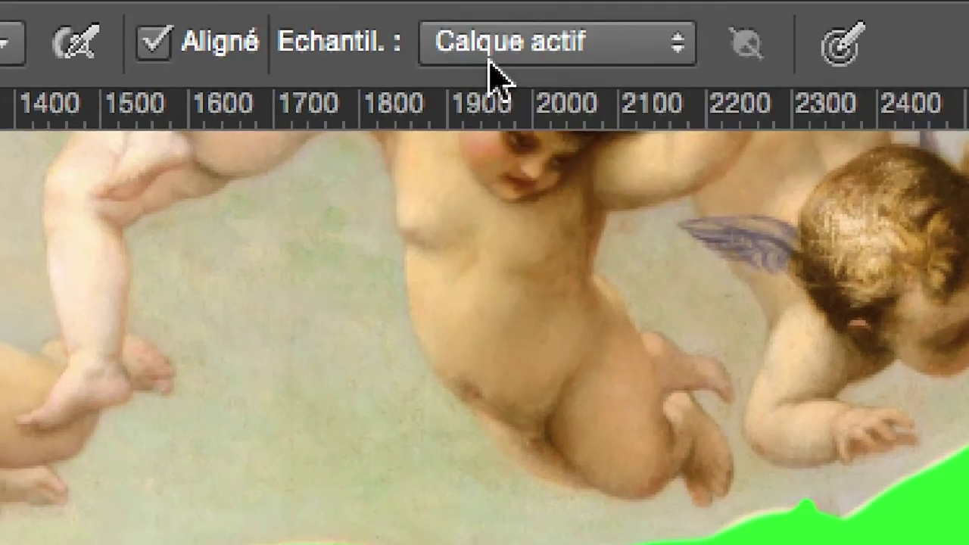
click(489, 63)
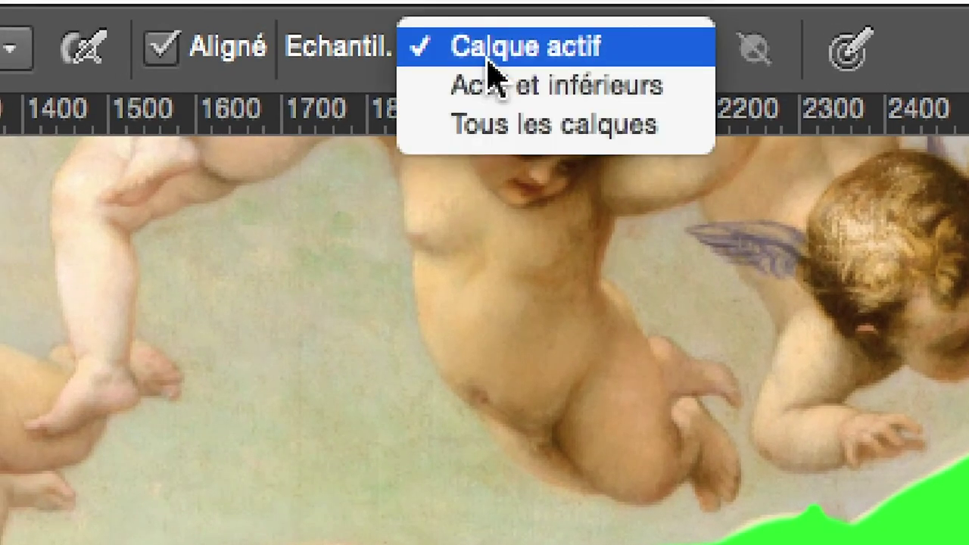
click(489, 60)
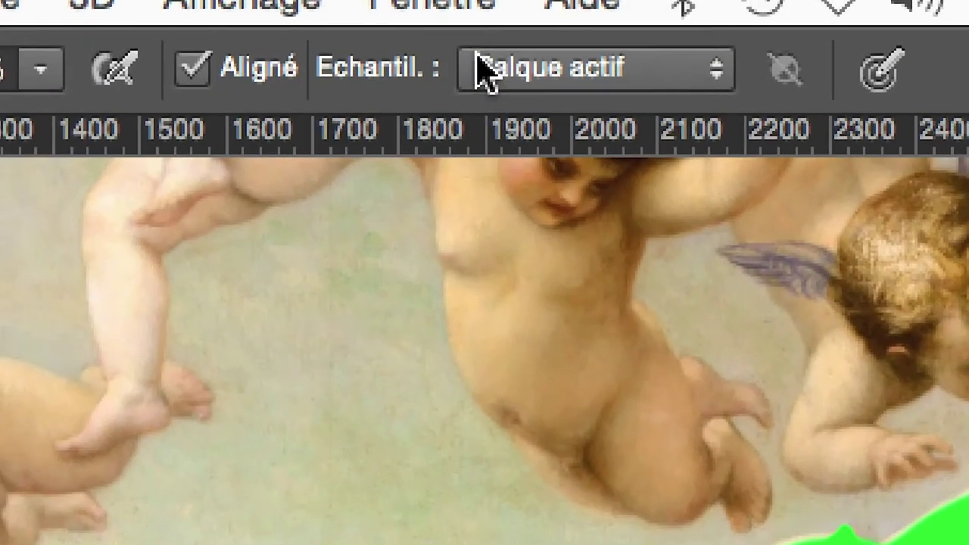
click(478, 69)
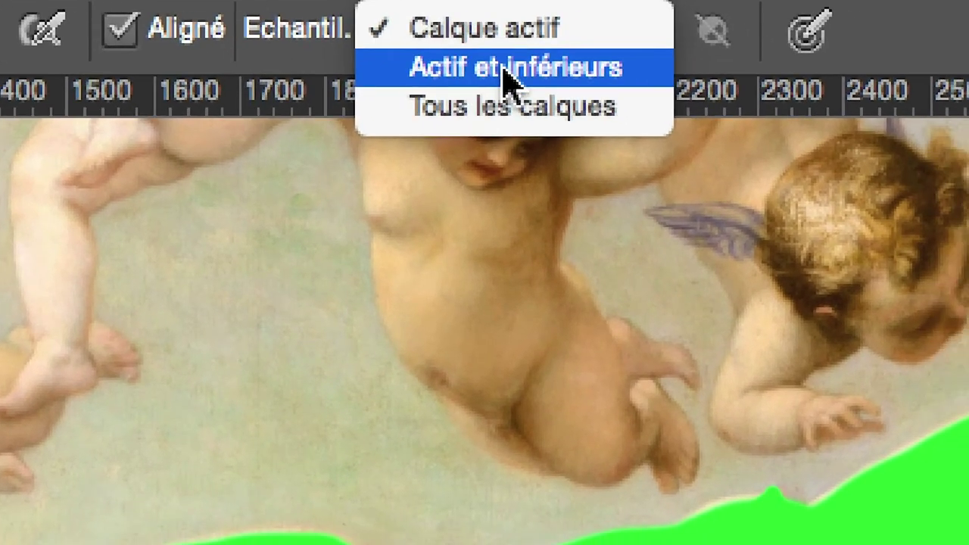
click(579, 104)
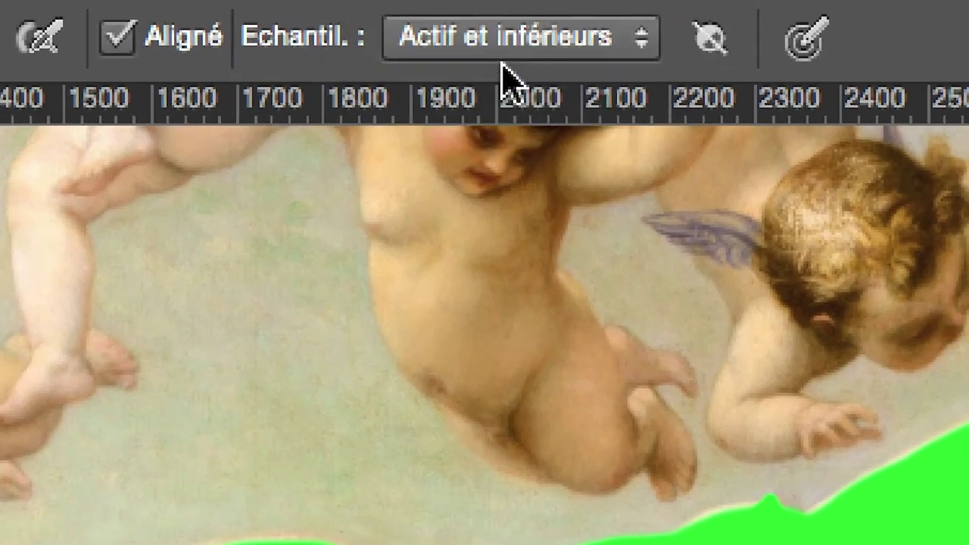
click(502, 55)
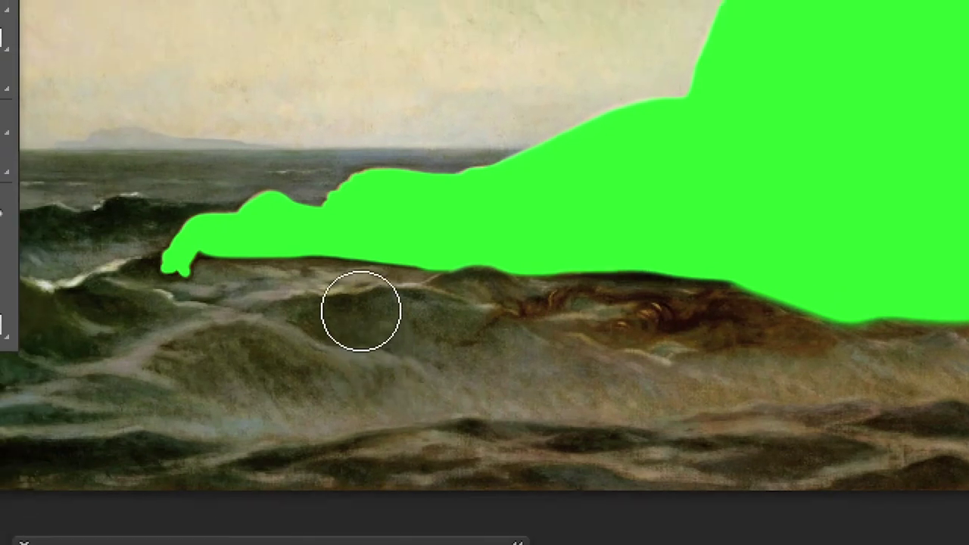
Clone sea and wave foam over the green shape's lower edge, resampling the sea below
drag(356, 292, 250, 296)
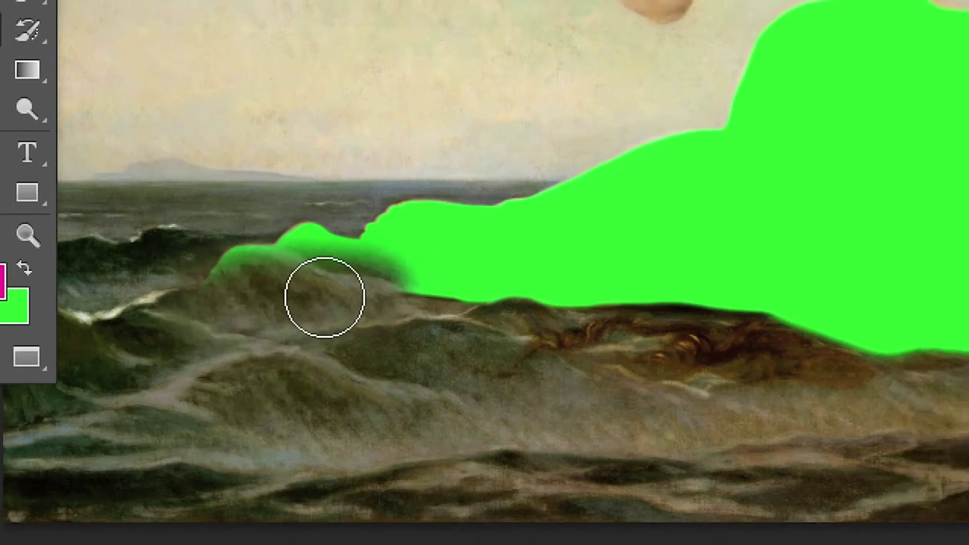
drag(324, 296, 407, 301)
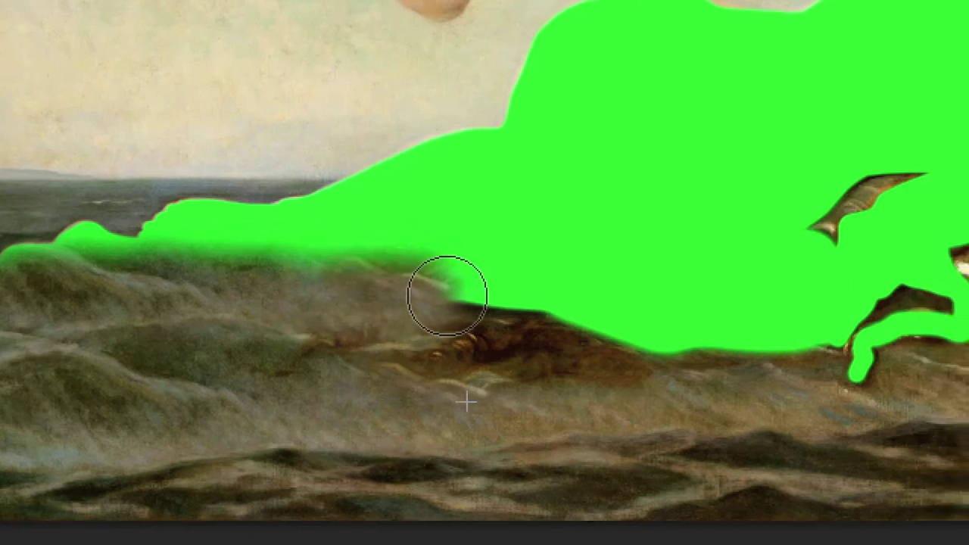
mouse_move(408, 299)
mouse_down()
mouse_move(449, 311)
mouse_move(438, 337)
mouse_up()
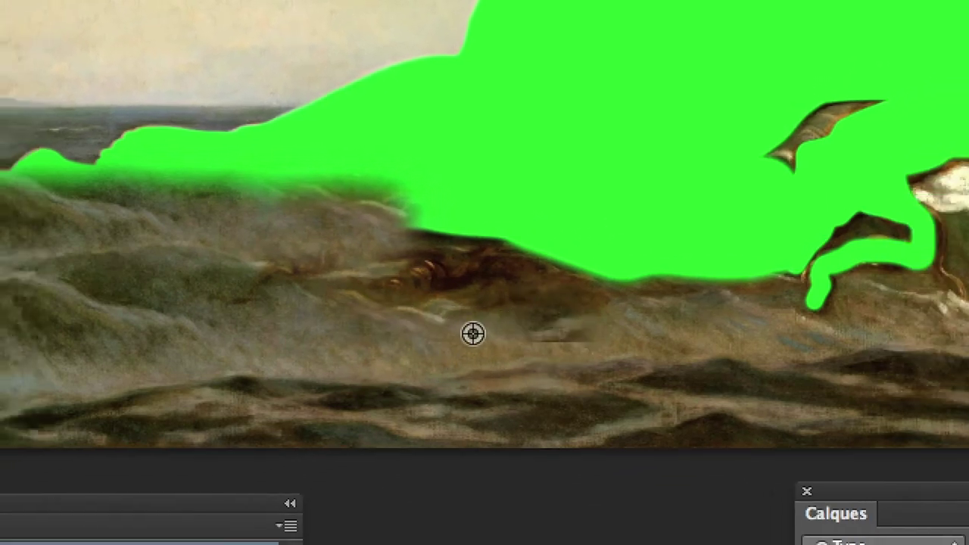
alt+click(474, 342)
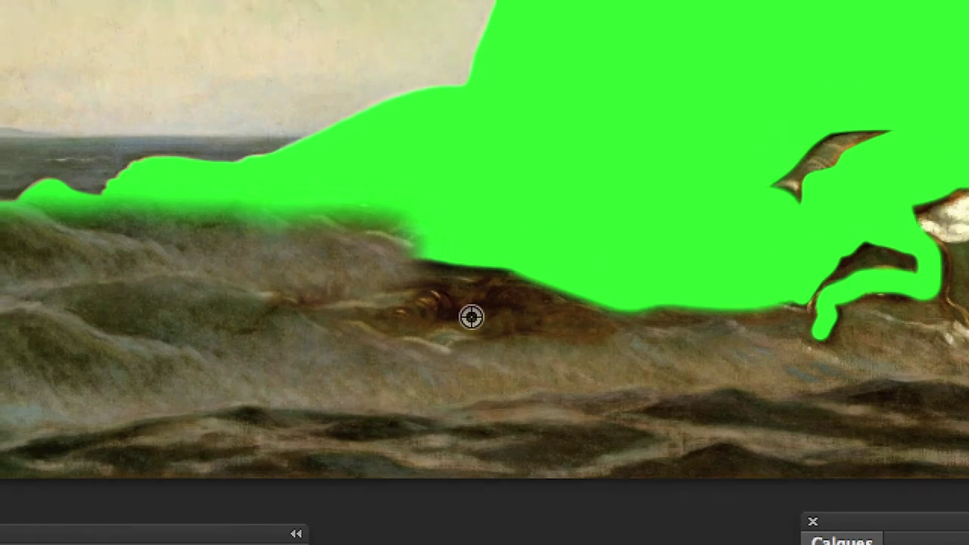
mouse_move(470, 316)
mouse_down()
mouse_move(495, 306)
mouse_move(528, 342)
mouse_up()
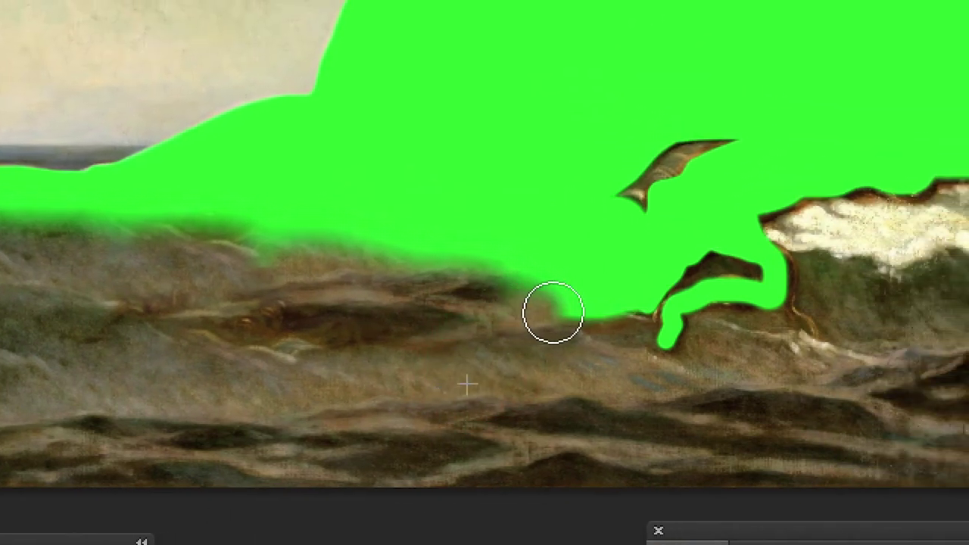
drag(553, 312, 580, 313)
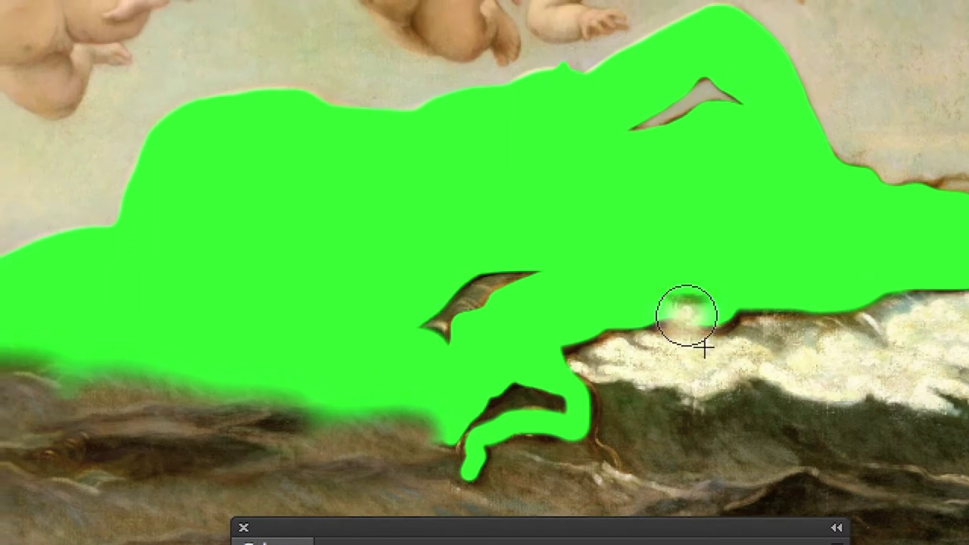
drag(685, 314, 628, 325)
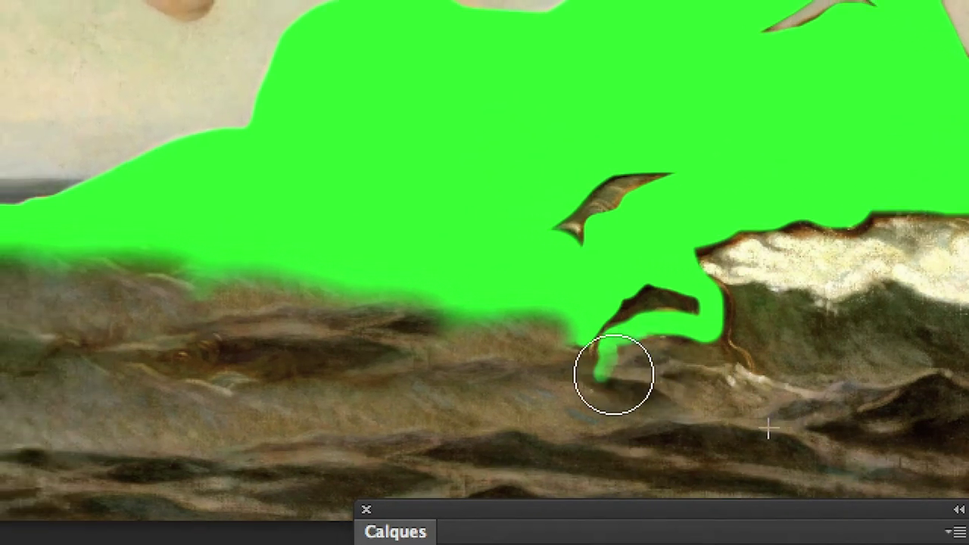
mouse_move(598, 368)
mouse_down()
mouse_move(635, 361)
mouse_move(644, 345)
mouse_move(615, 344)
mouse_up()
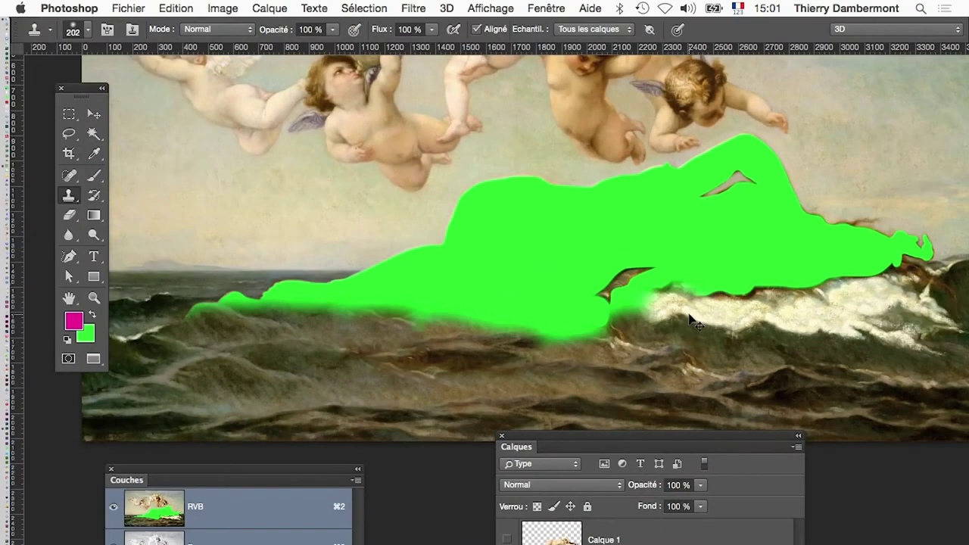
Shrink the clone brush to 122 px, sample plain sky and paint over the green edge
alt+scroll(555, 308, up, 3)
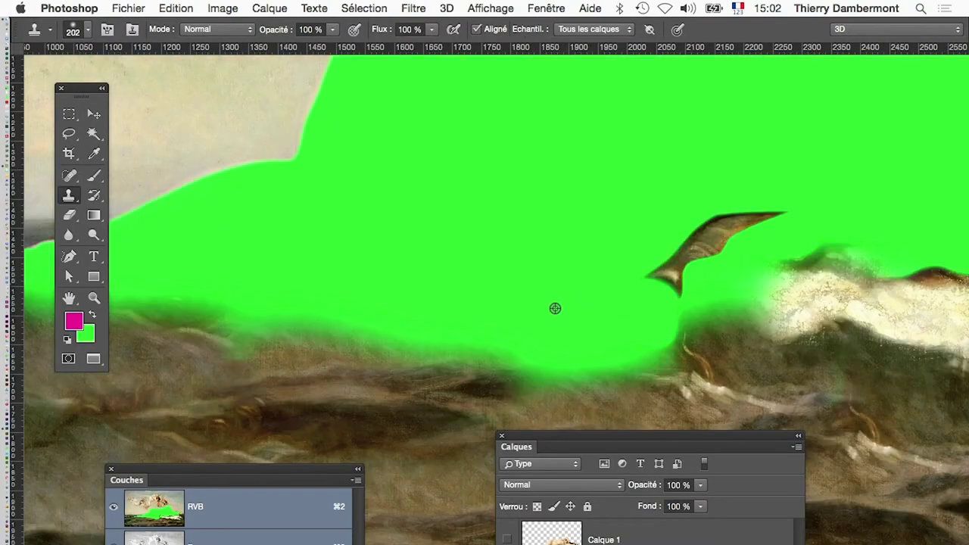
drag(494, 284, 525, 397)
drag(423, 208, 407, 220)
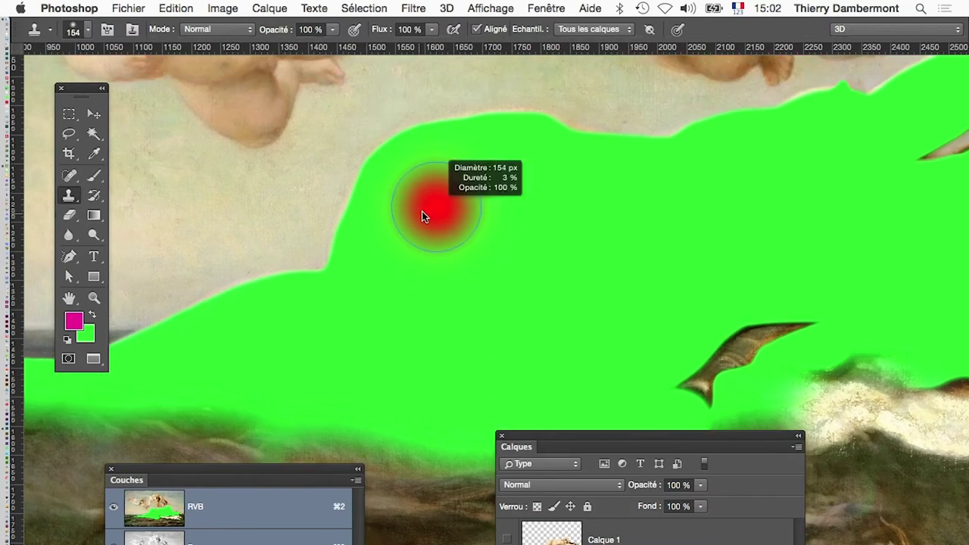
scroll(380, 277, left, 5)
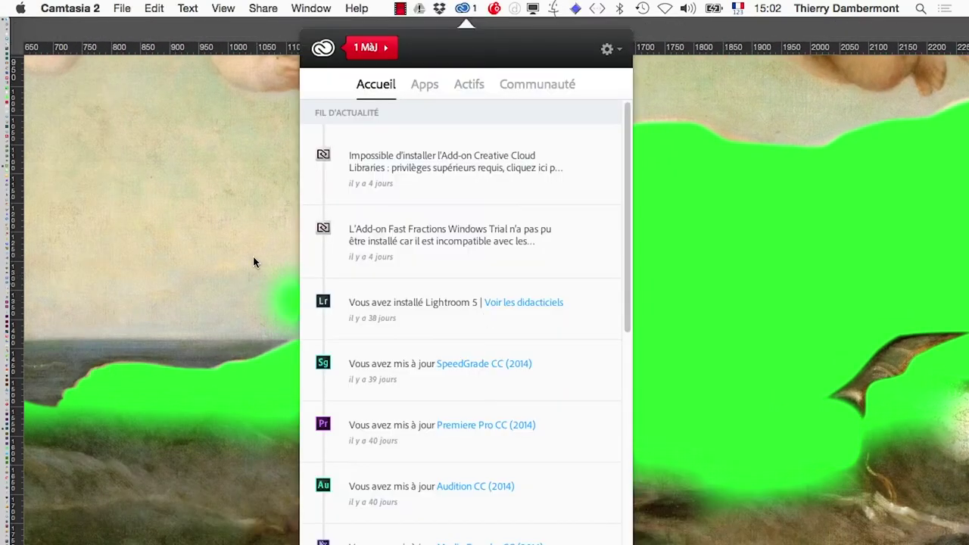
click(253, 262)
alt+click(320, 257)
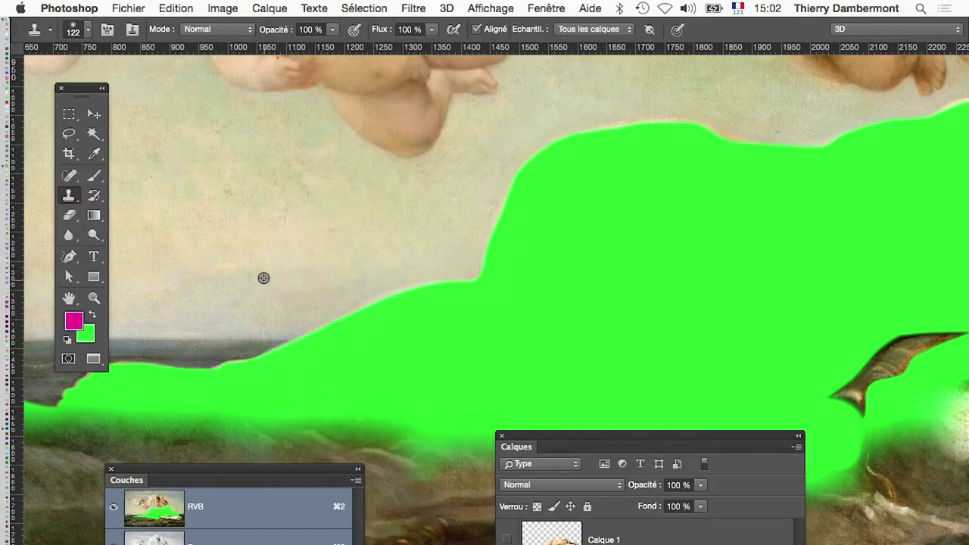
drag(304, 307, 367, 306)
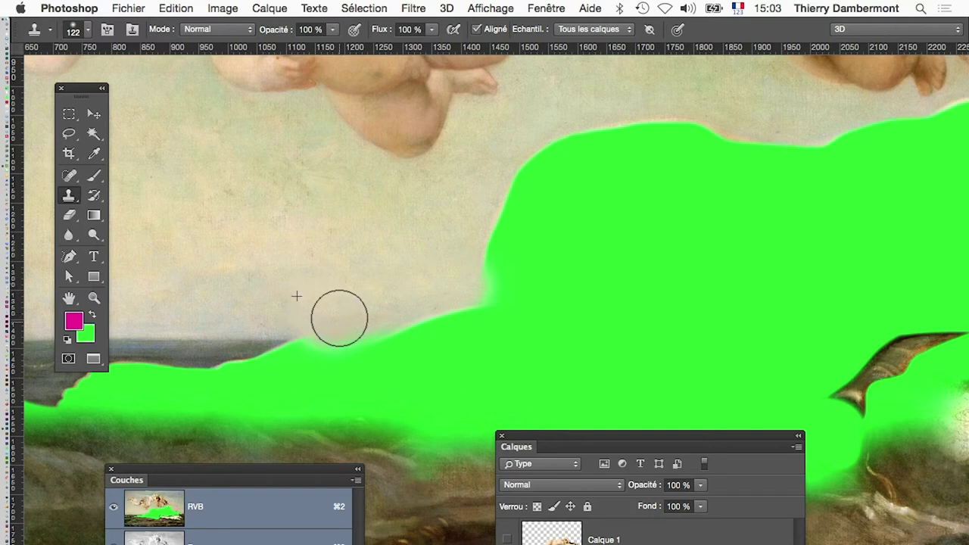
Paint sky over the green edge beneath the cherubs and near the cherub's hand
mouse_move(395, 314)
mouse_down()
mouse_move(396, 350)
mouse_move(339, 365)
mouse_up()
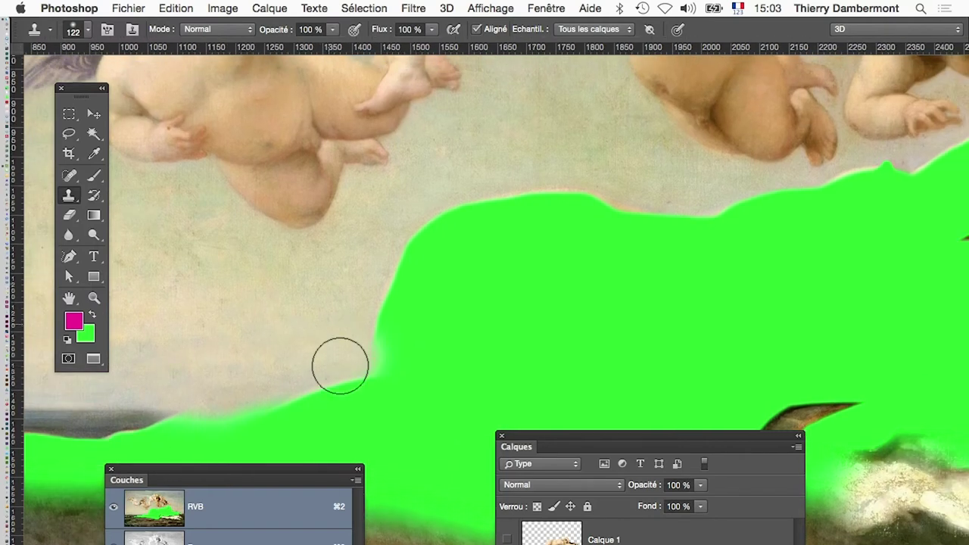
drag(372, 311, 404, 262)
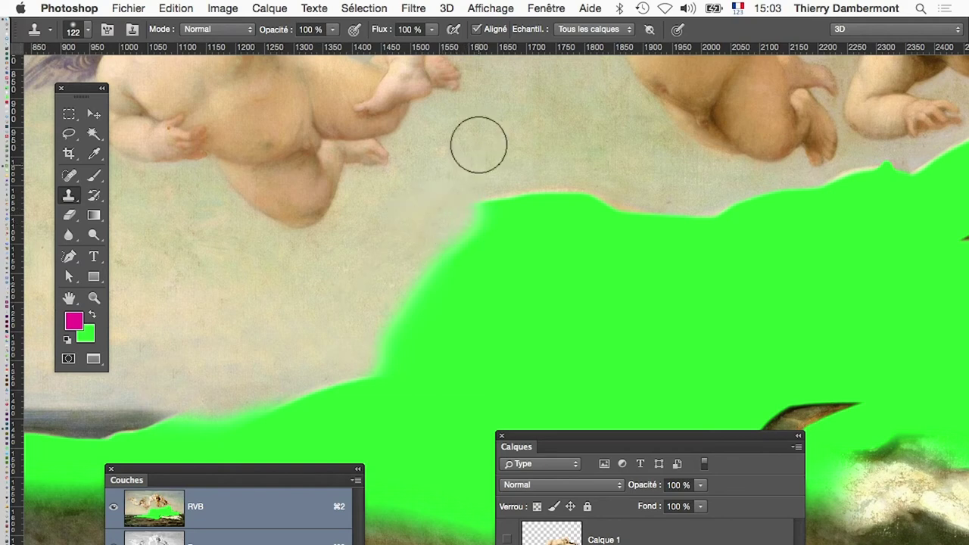
drag(461, 216, 560, 202)
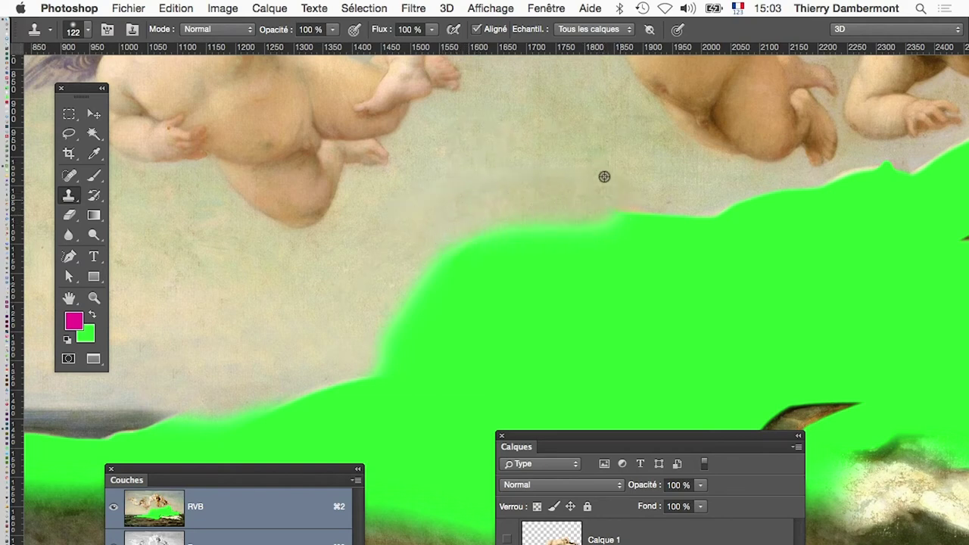
mouse_move(637, 218)
mouse_down()
mouse_move(567, 220)
mouse_move(443, 271)
mouse_up()
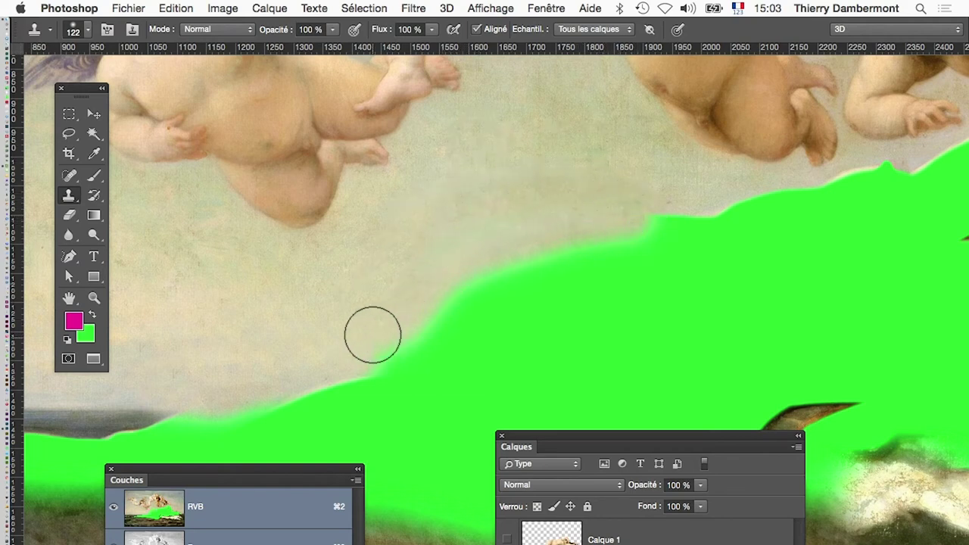
drag(439, 352, 119, 379)
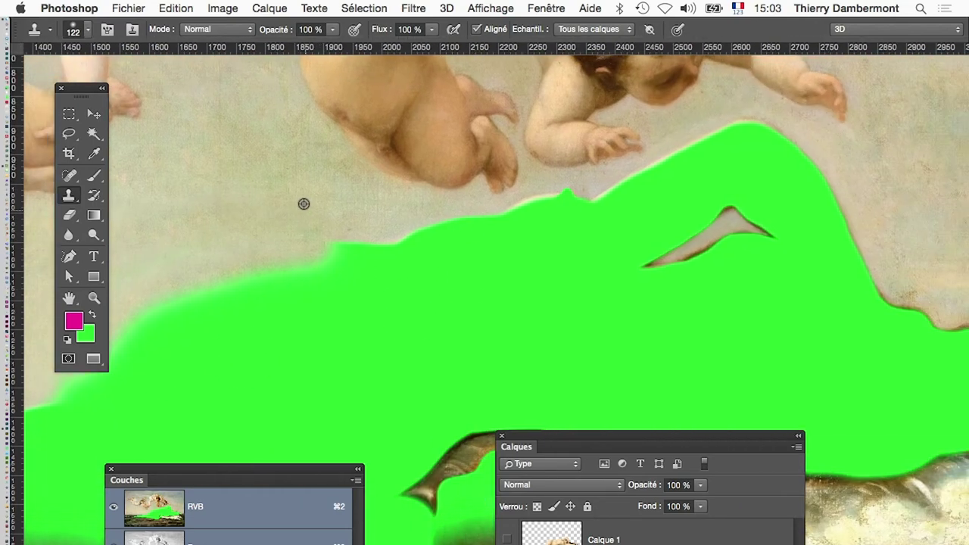
drag(293, 217, 341, 243)
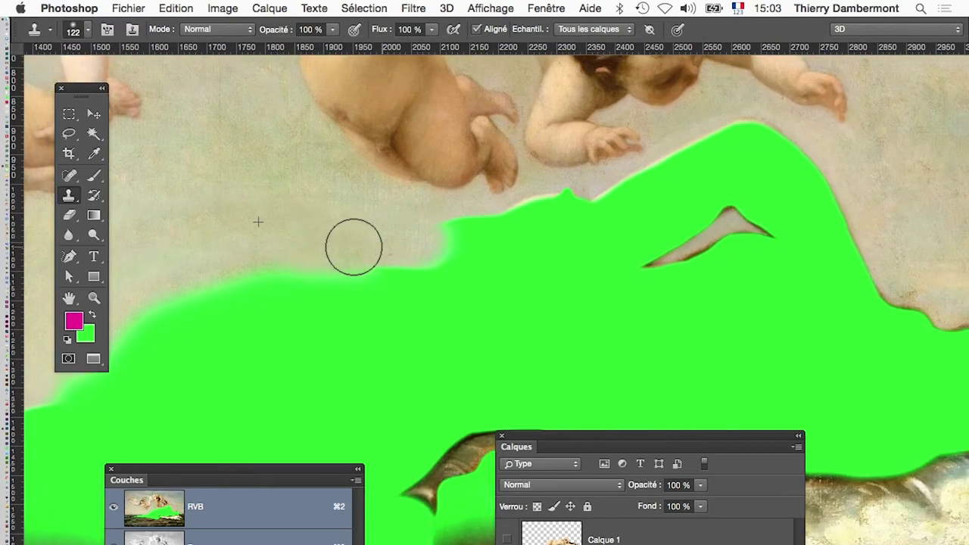
drag(453, 215, 477, 227)
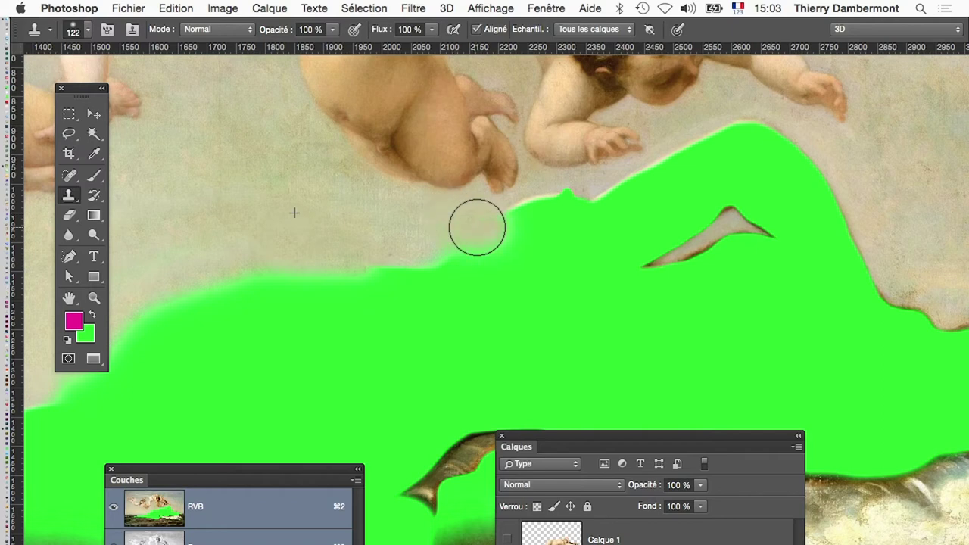
Shrink the brush to 102 px and clone sky down the figure's right edge
drag(398, 224, 382, 225)
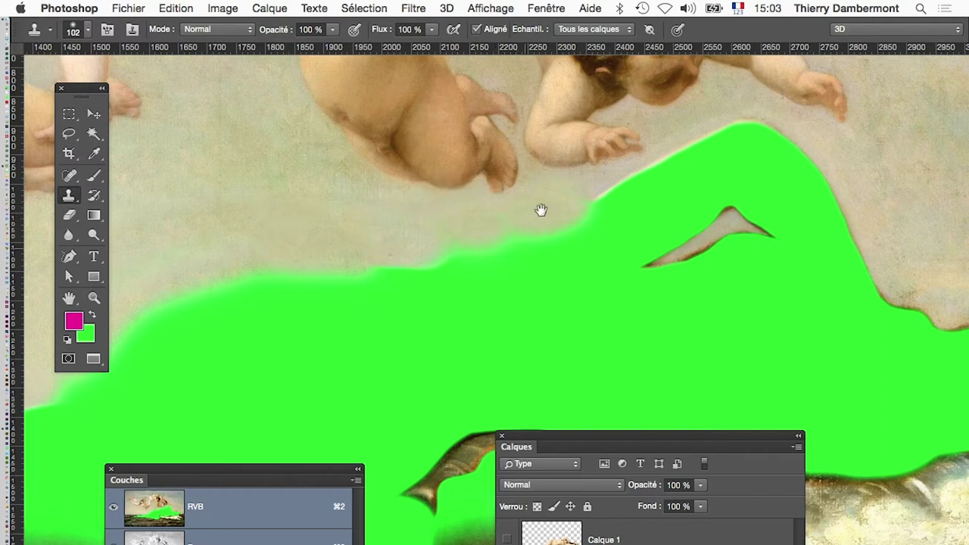
mouse_move(540, 210)
mouse_down()
mouse_move(383, 275)
mouse_move(279, 276)
mouse_up()
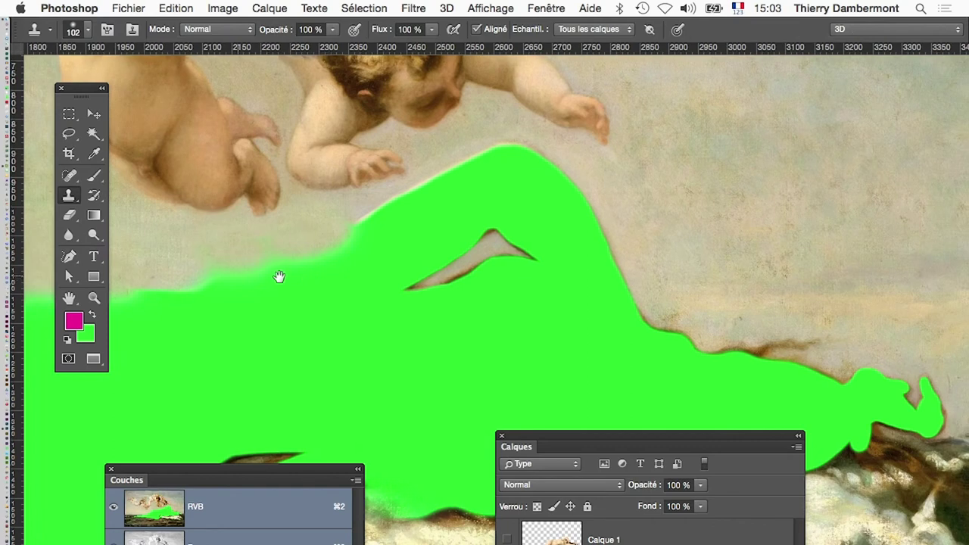
alt+click(645, 173)
drag(601, 181, 647, 309)
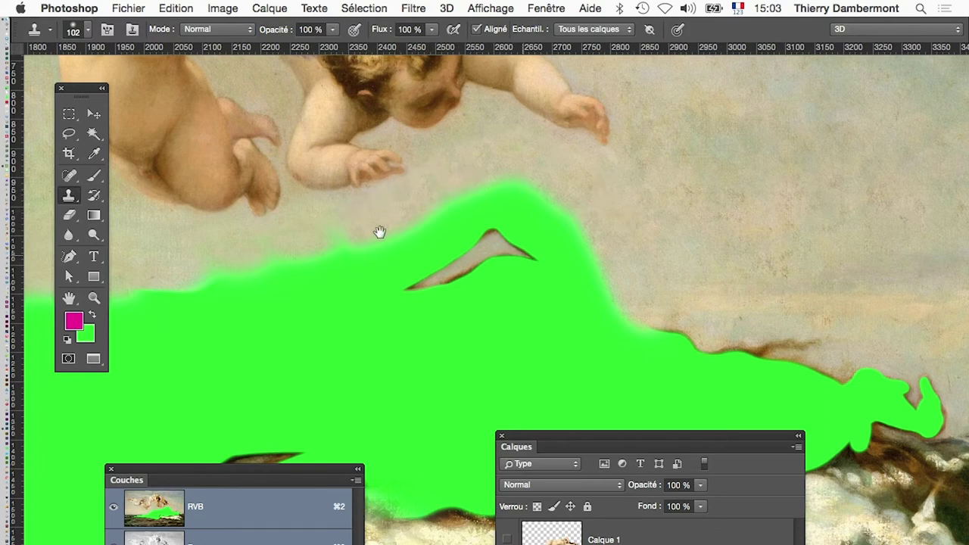
Clone sky over the green edge near the feet and pan toward the figure's right end
scroll(379, 231, down, 3)
scroll(562, 255, right, 4)
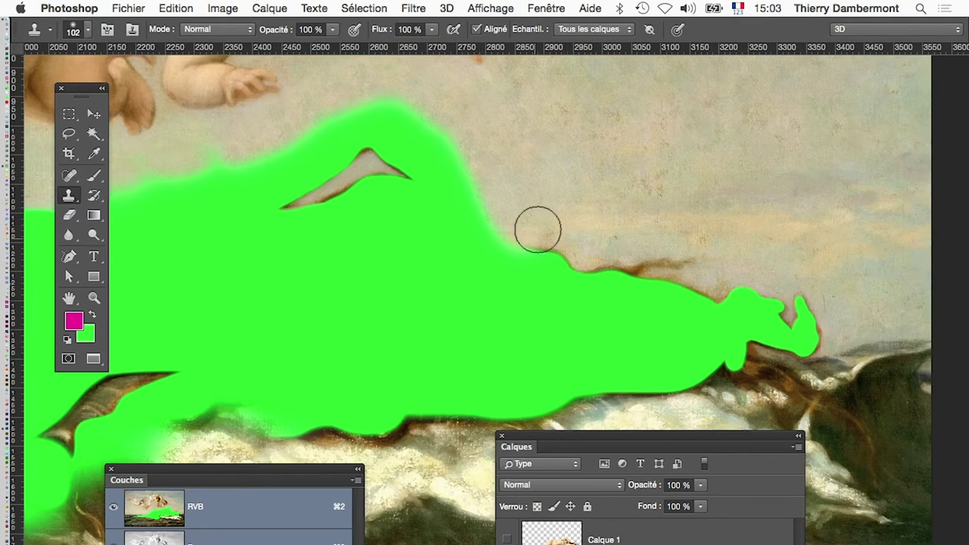
mouse_move(537, 230)
mouse_down()
mouse_move(570, 259)
mouse_move(694, 275)
mouse_up()
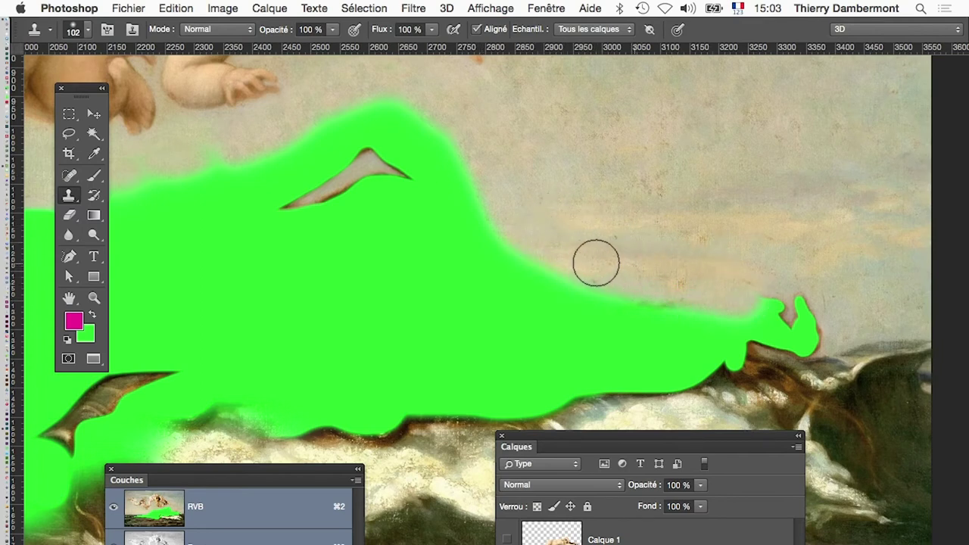
scroll(703, 238, down, 1)
scroll(703, 237, right, 1)
scroll(650, 204, down, 2)
scroll(651, 204, right, 2)
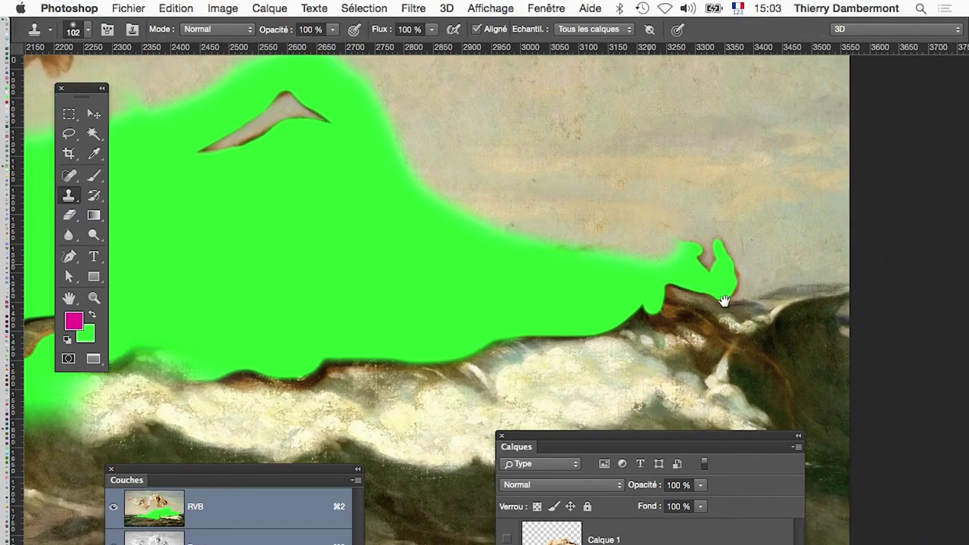
scroll(651, 243, down, 2)
scroll(683, 191, down, 1)
scroll(682, 190, right, 1)
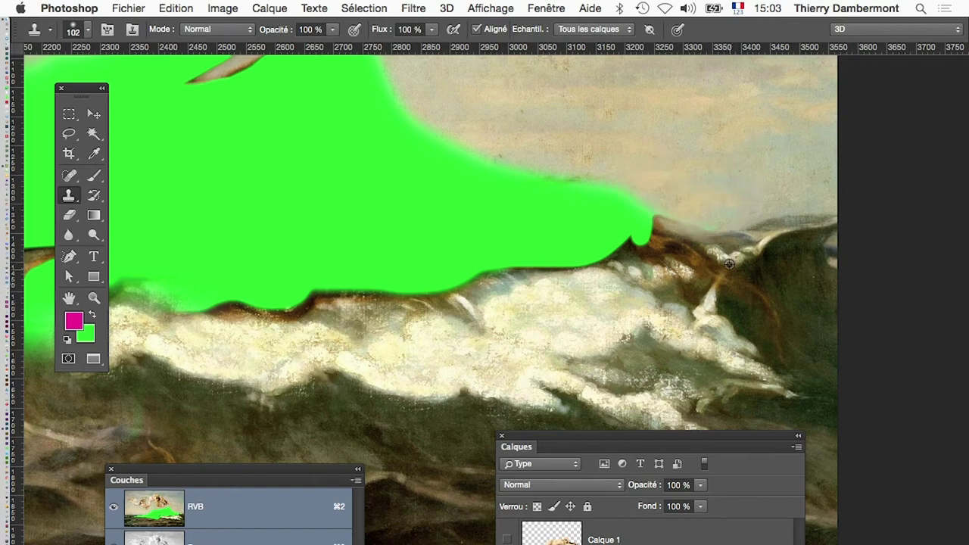
Replace the green tip with wave texture and clone foam using a 189 px brush
mouse_move(730, 267)
mouse_down()
mouse_move(628, 216)
mouse_move(597, 260)
mouse_move(472, 268)
mouse_move(385, 288)
mouse_up()
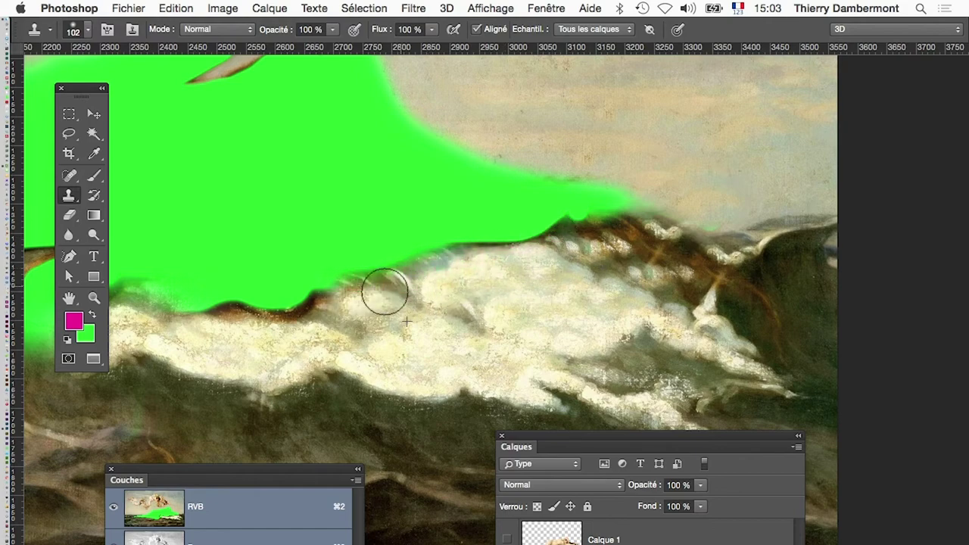
drag(482, 303, 717, 274)
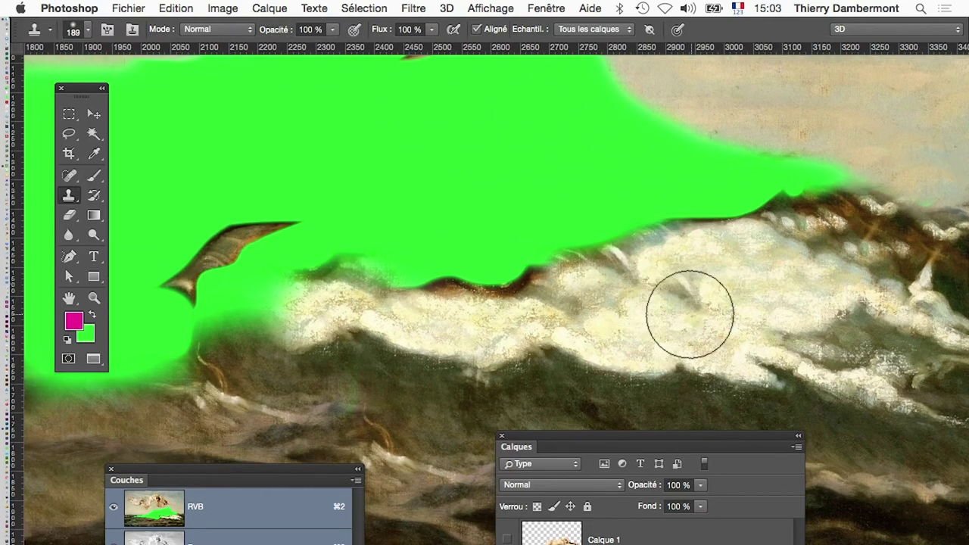
drag(621, 243, 375, 267)
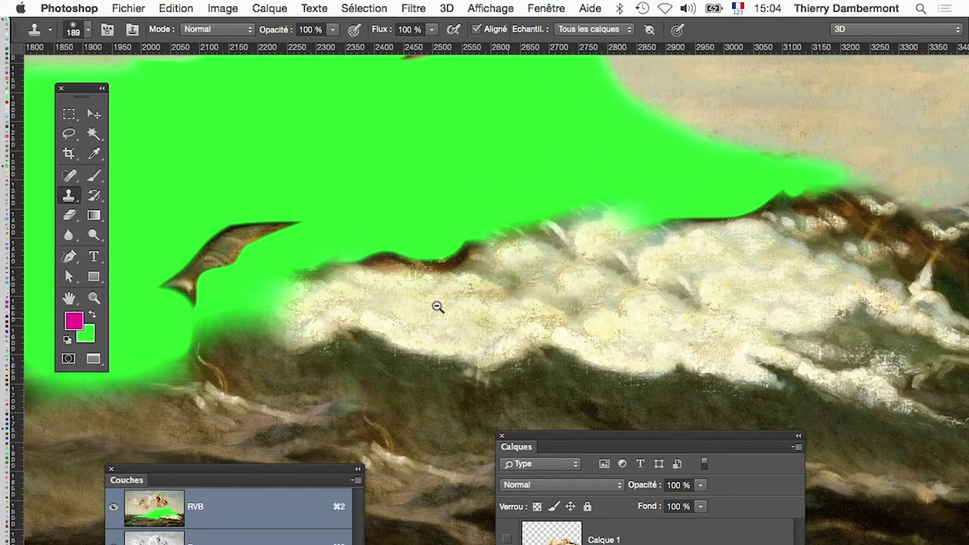
scroll(432, 307, down, 3)
scroll(508, 320, up, 5)
mouse_move(454, 320)
mouse_down()
mouse_move(515, 358)
mouse_move(534, 102)
mouse_up()
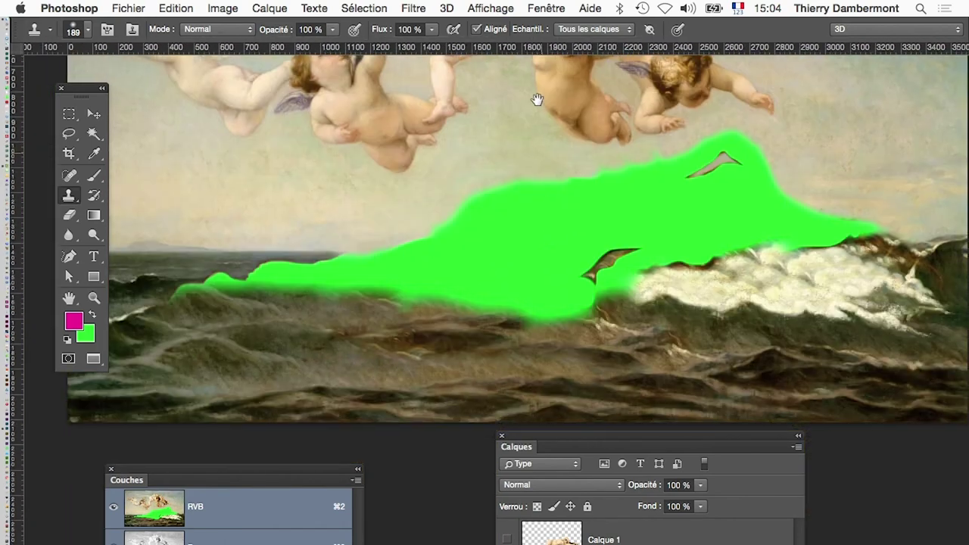
Cover the small green tip near the waves with wave texture, then zoom toward the figure's right end
alt+click(667, 320)
drag(628, 299, 572, 302)
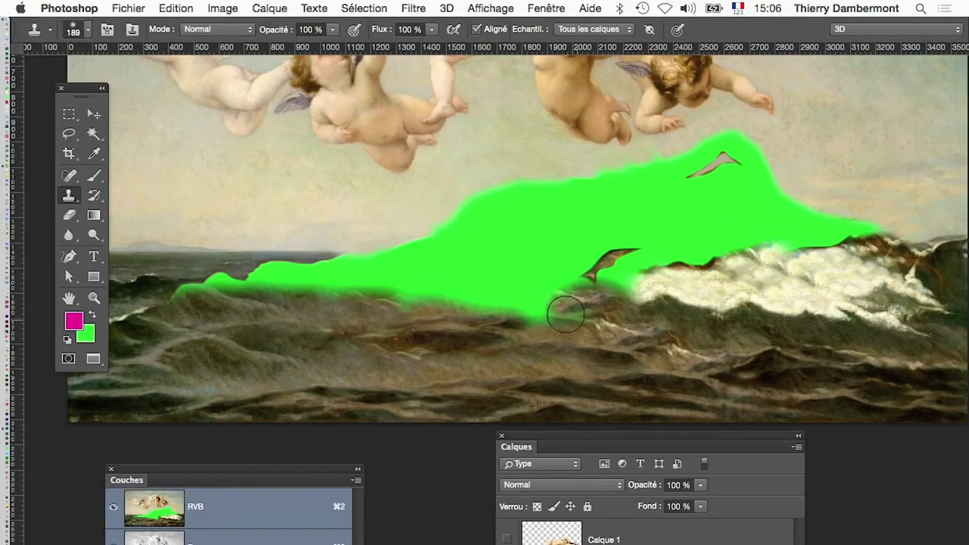
ctrl+click(595, 279)
mouse_move(659, 280)
mouse_down()
mouse_move(437, 372)
mouse_move(396, 372)
mouse_up()
drag(341, 272, 277, 316)
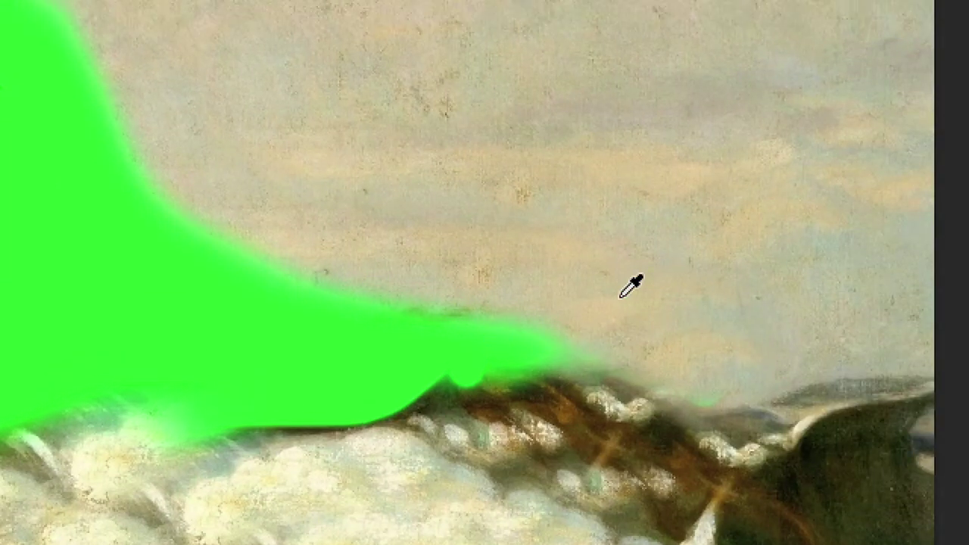
Sample a sky colour, then swap colours so green is foreground and beige background
alt+click(628, 284)
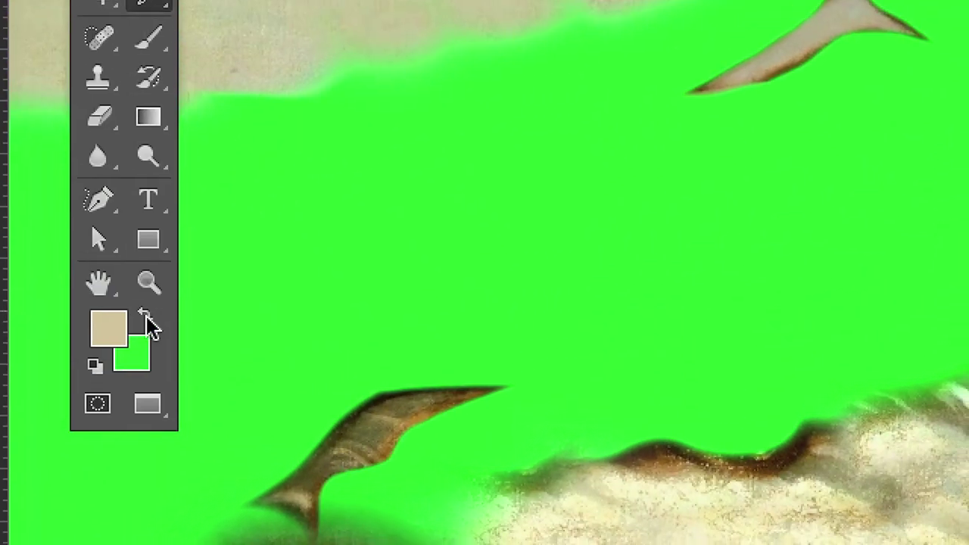
click(146, 319)
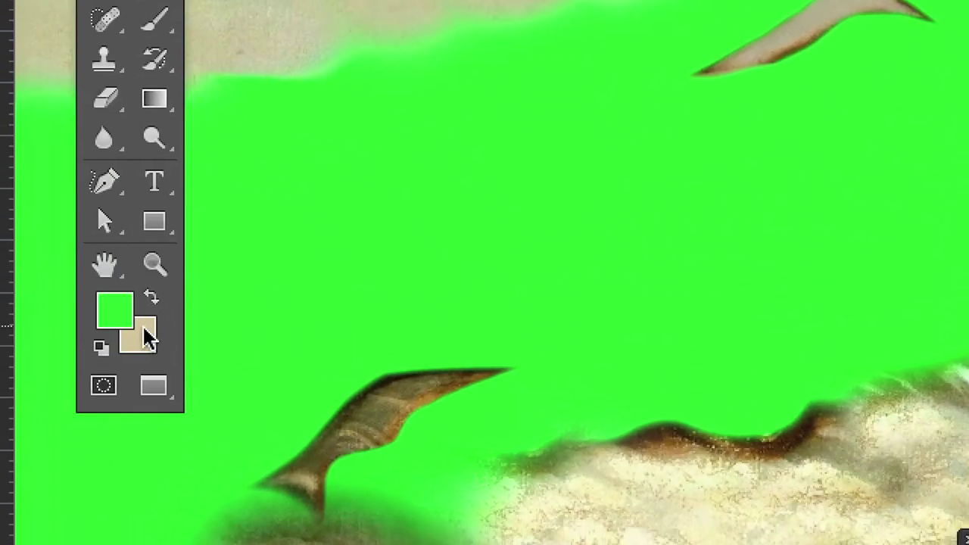
click(146, 319)
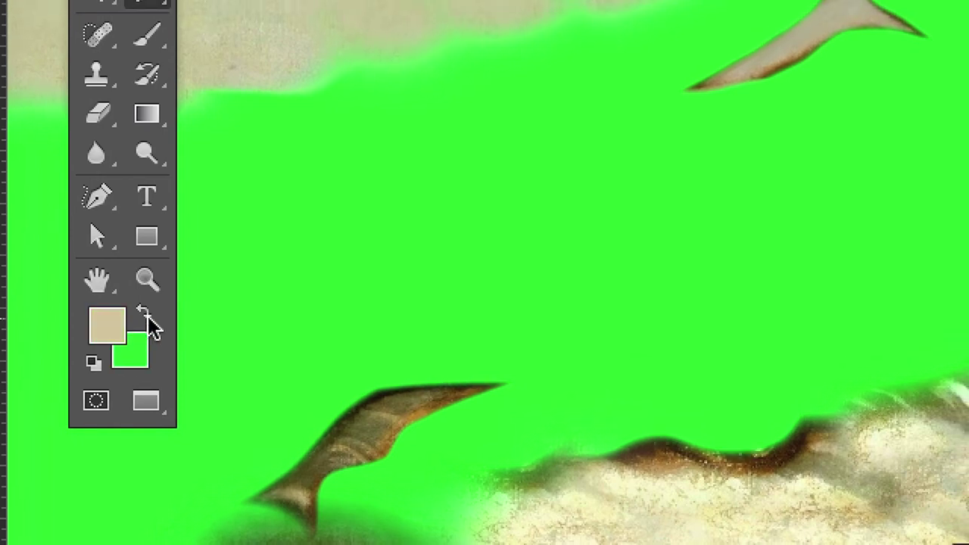
click(143, 318)
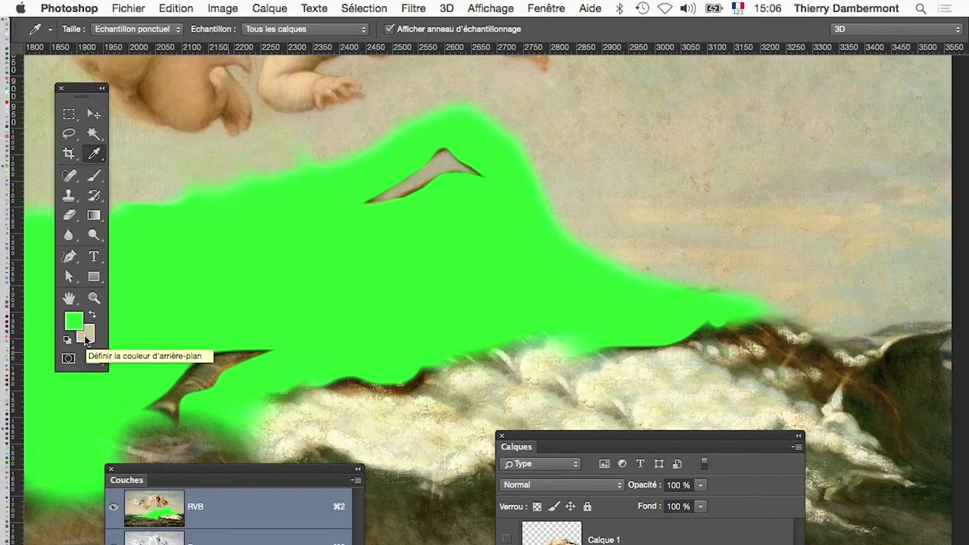
Zoom out and pan across the cherubs, green sea and the painting's right edge
scroll(450, 328, up, 5)
key(super+minus)
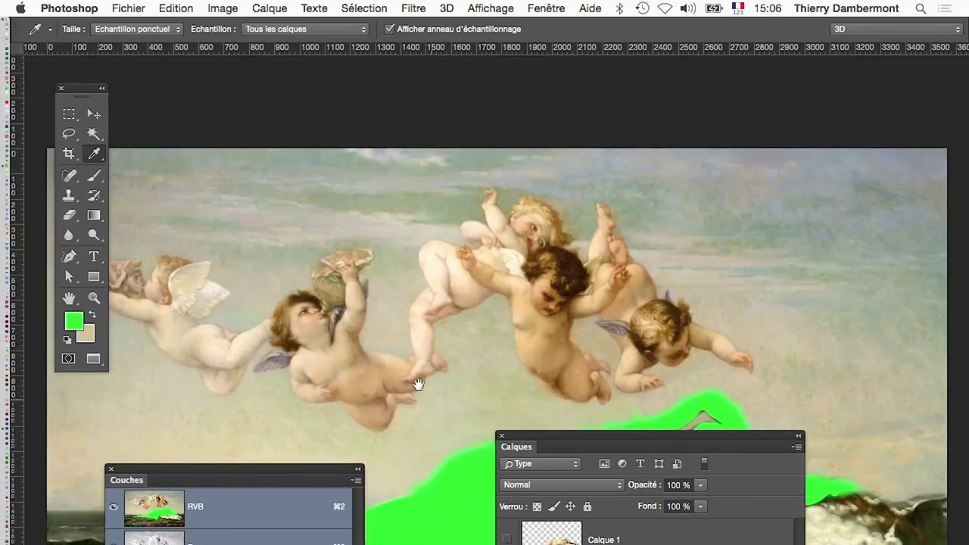
drag(418, 383, 402, 203)
drag(402, 245, 426, 234)
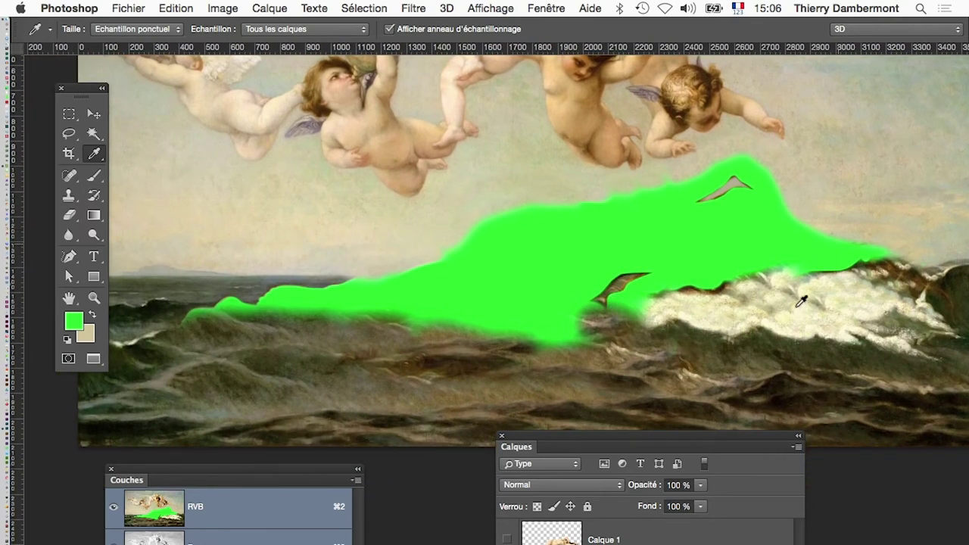
drag(794, 264, 642, 298)
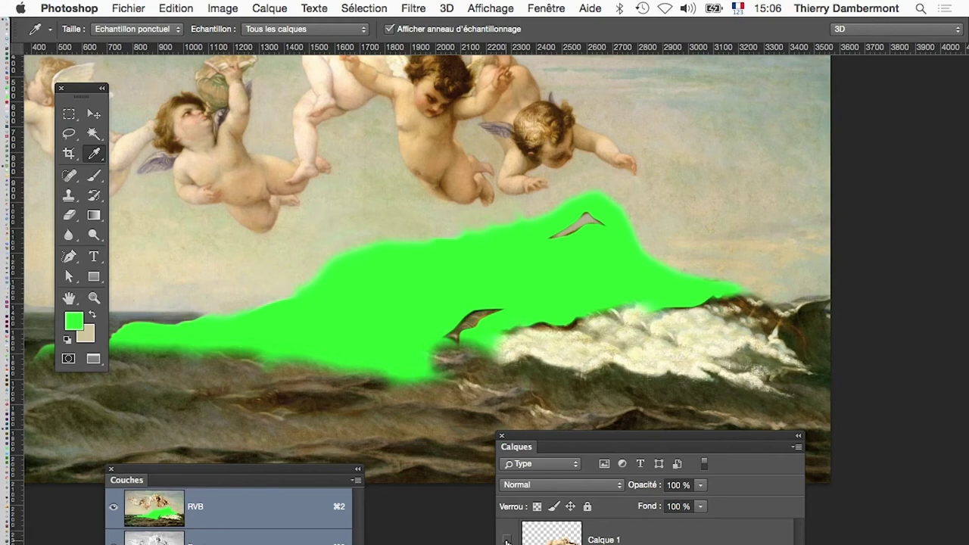
scroll(579, 424, down, 2)
scroll(563, 328, down, 2)
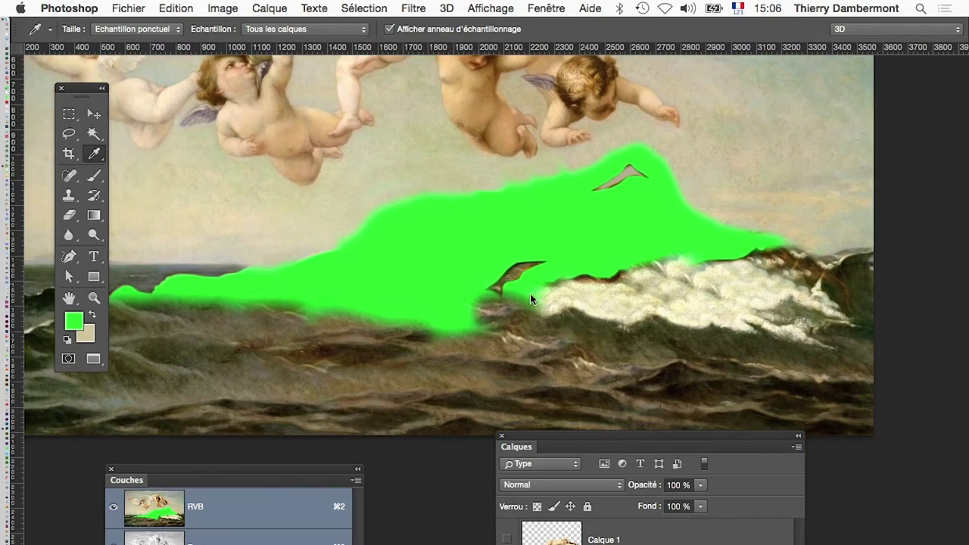
click(222, 8)
mouse_move(239, 50)
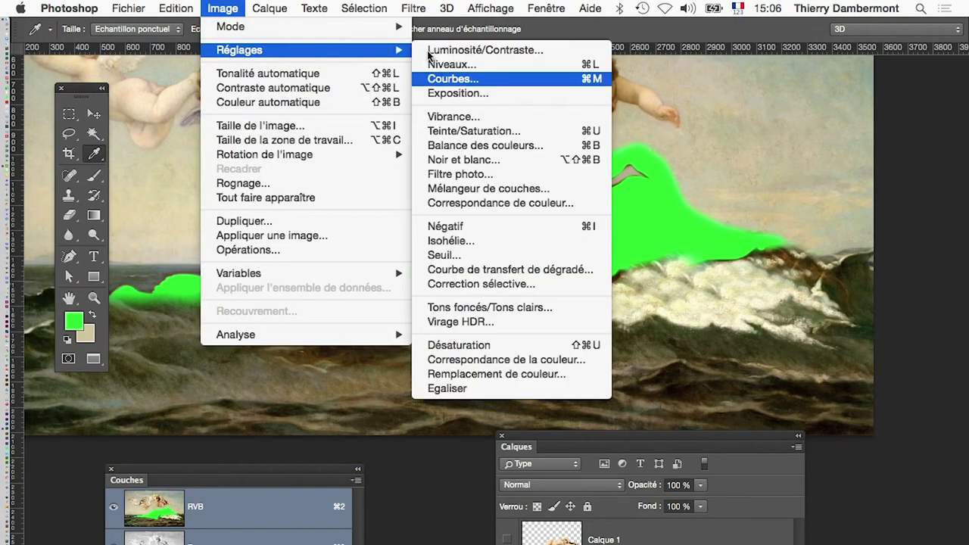
click(501, 130)
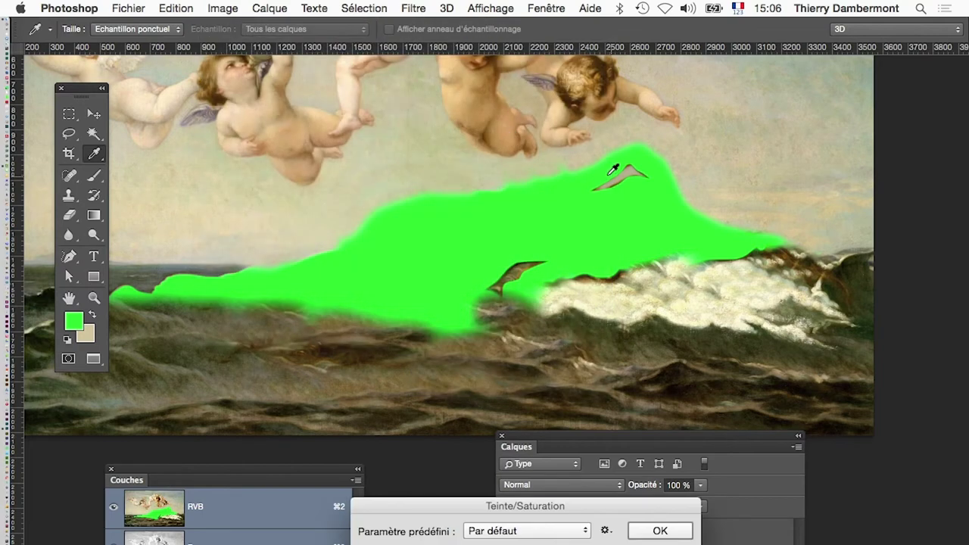
drag(488, 505, 763, 121)
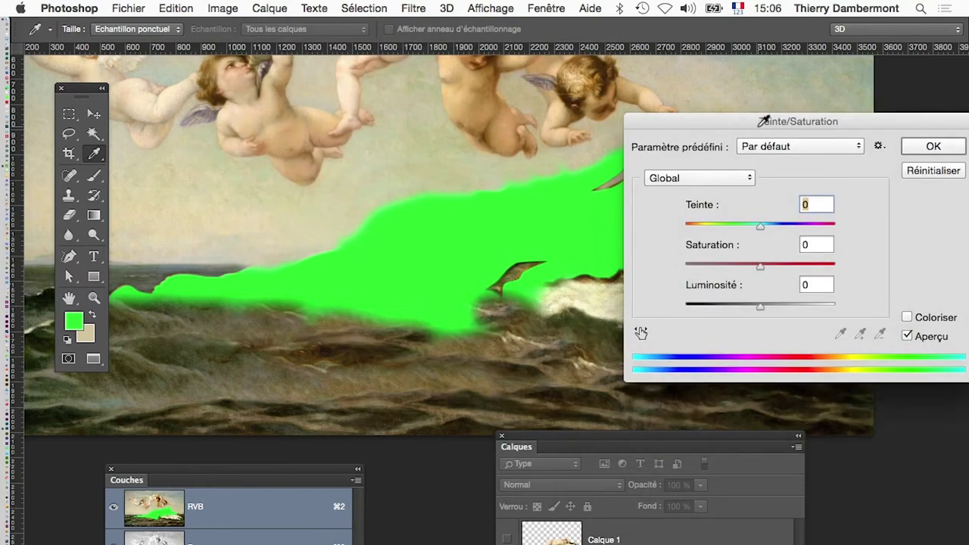
key(alt)
click(938, 172)
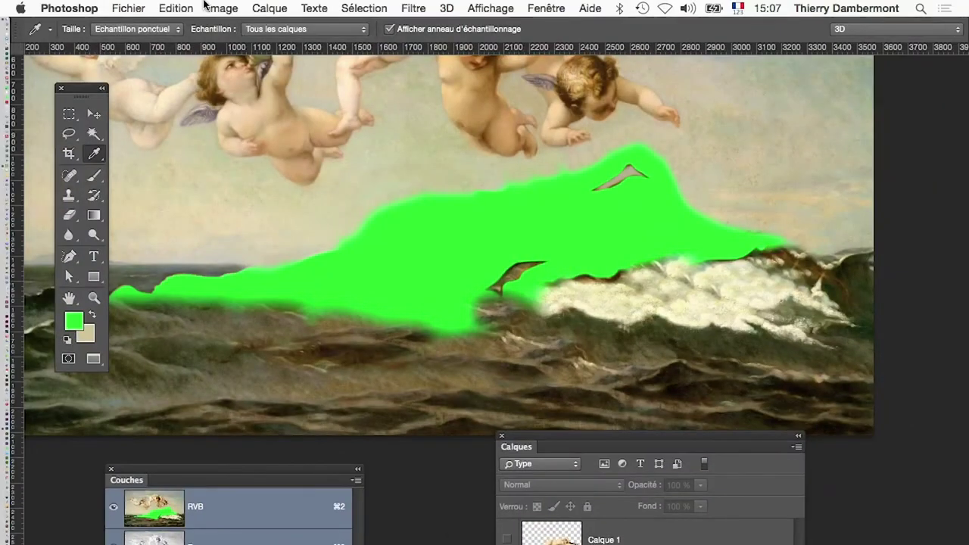
click(206, 8)
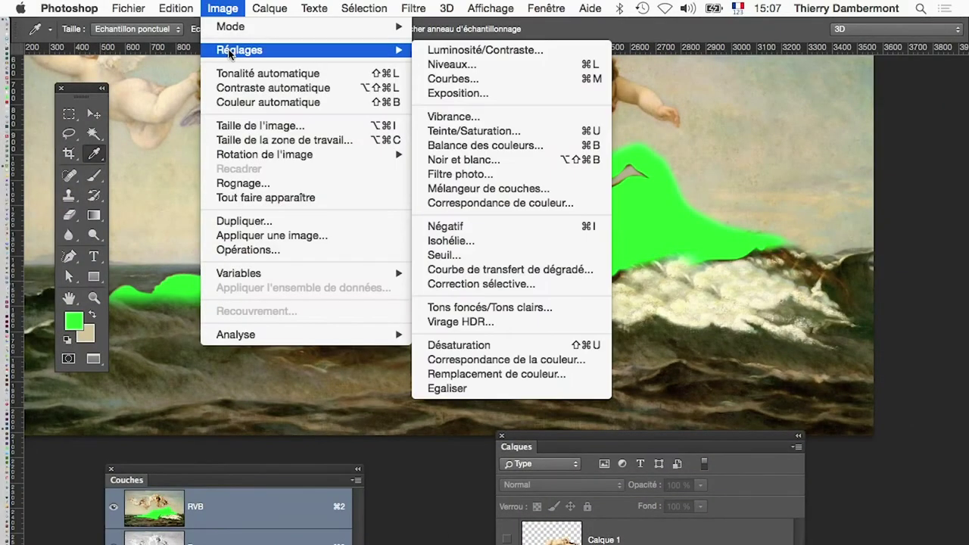
click(512, 132)
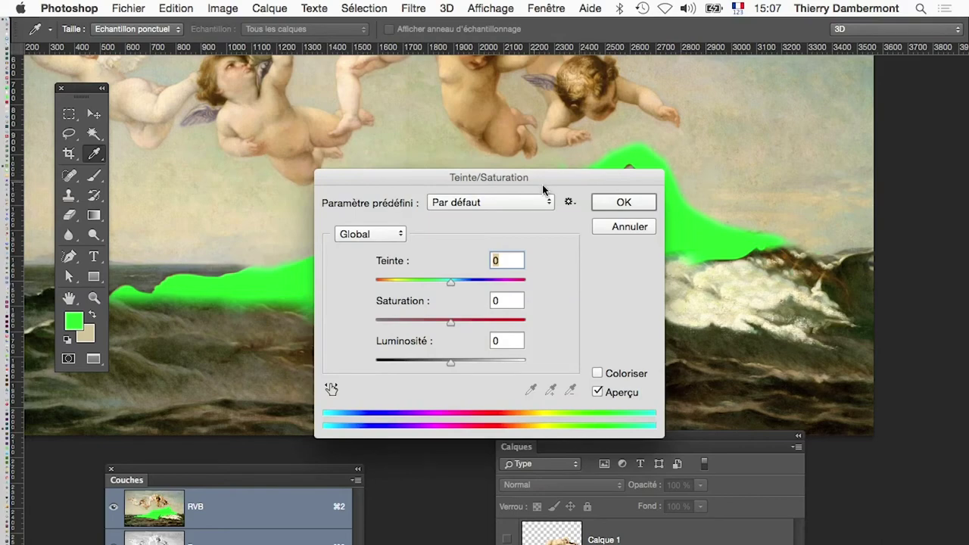
drag(542, 179, 833, 102)
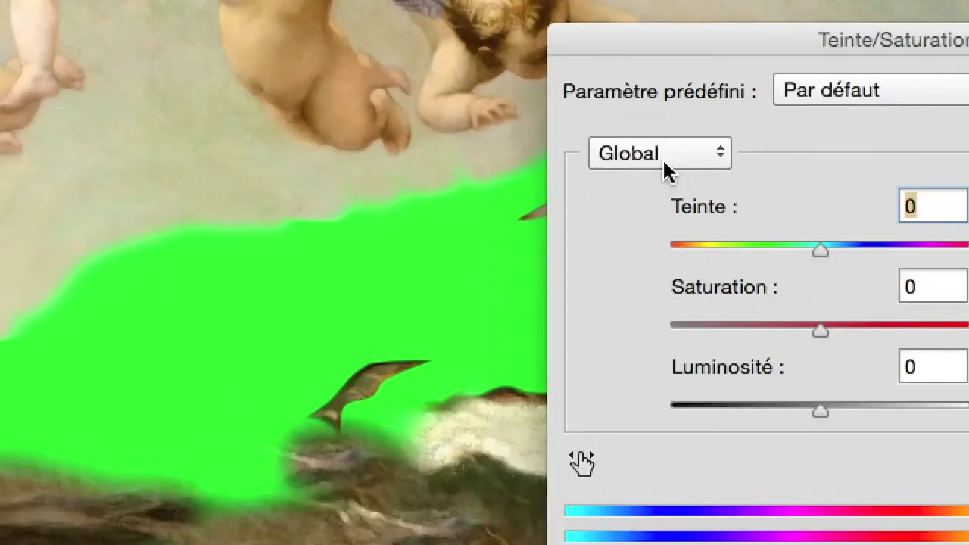
click(665, 165)
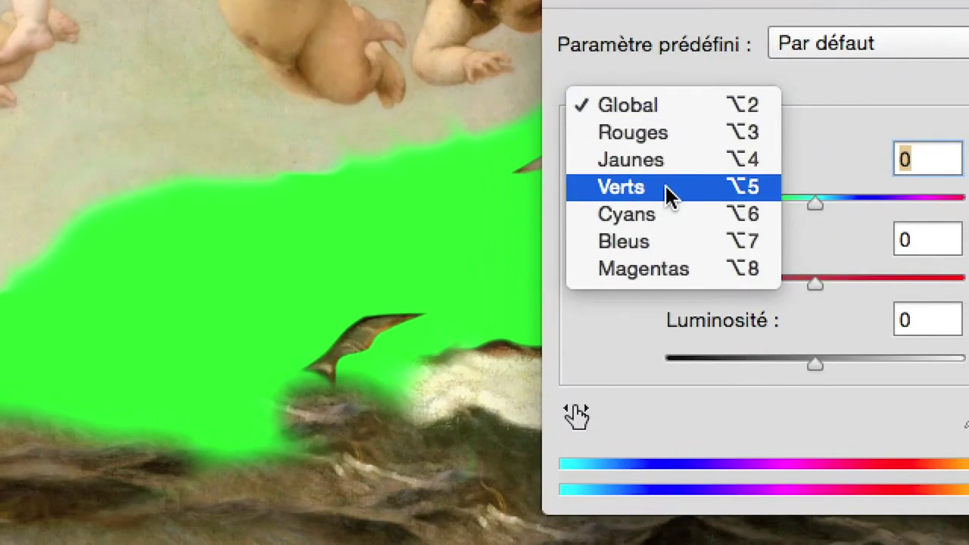
click(669, 194)
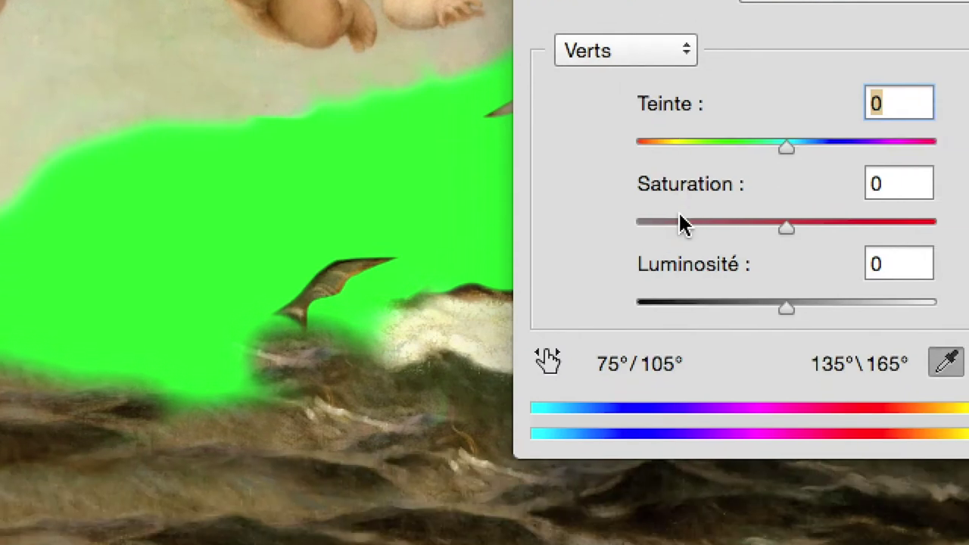
drag(676, 219, 660, 221)
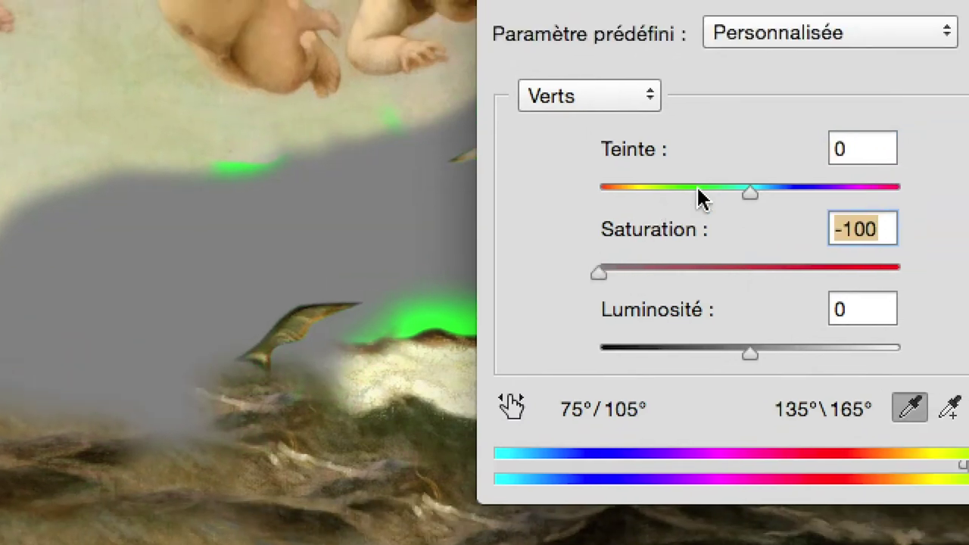
drag(694, 198, 690, 195)
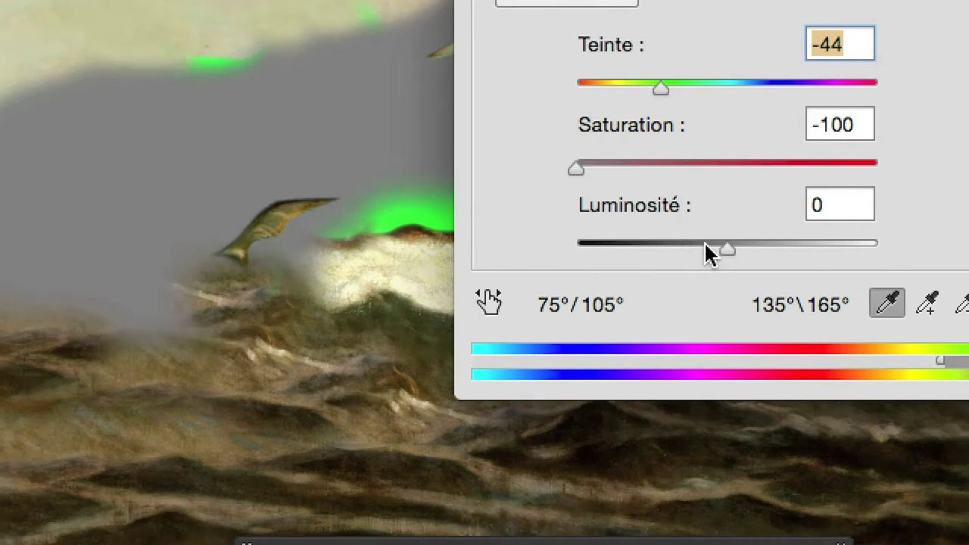
drag(757, 353, 773, 353)
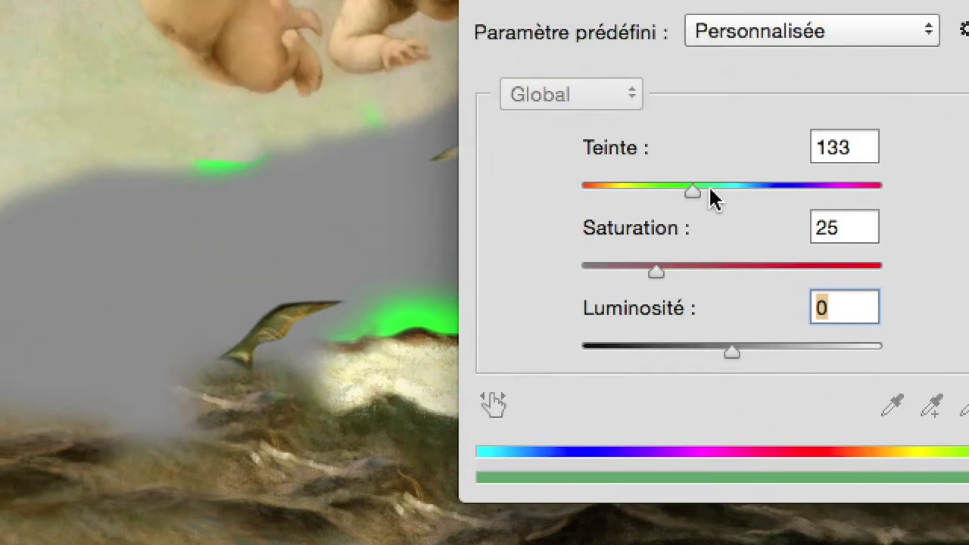
mouse_move(668, 138)
mouse_down()
mouse_move(696, 138)
mouse_move(665, 138)
mouse_up()
drag(702, 195, 687, 194)
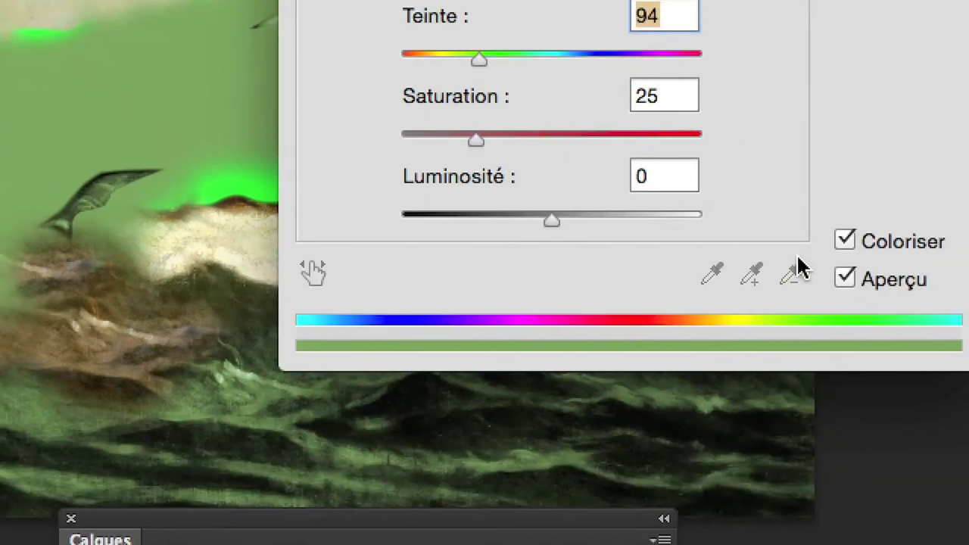
click(845, 241)
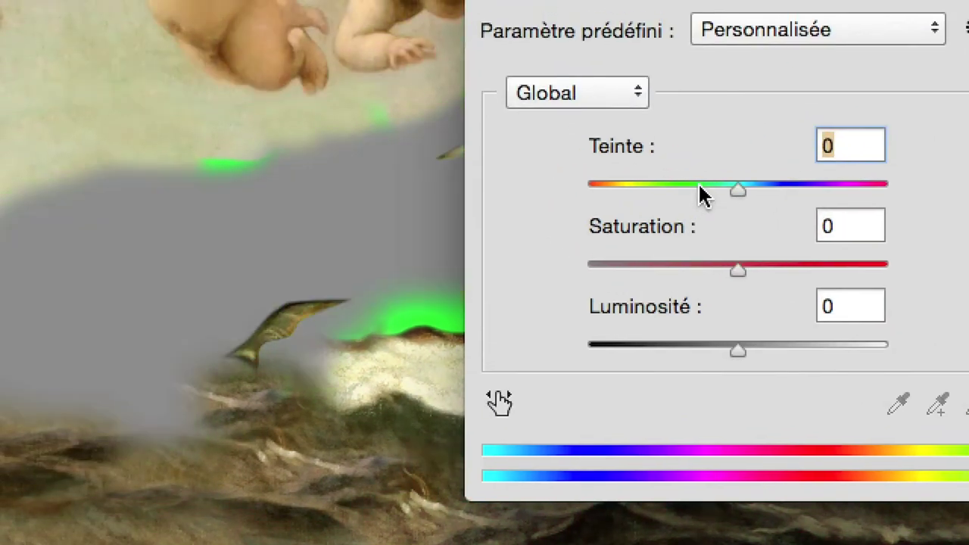
click(699, 185)
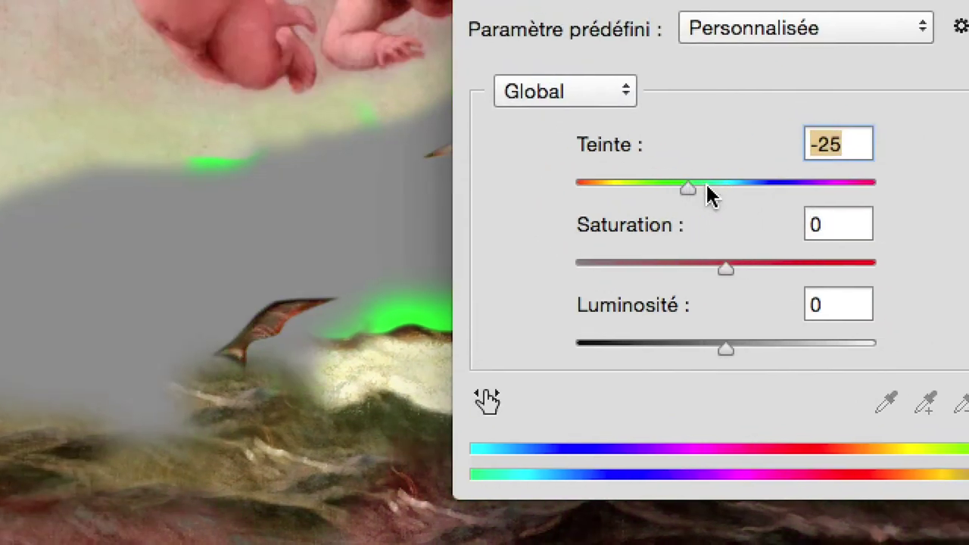
mouse_move(709, 195)
mouse_down()
mouse_move(726, 195)
mouse_move(713, 190)
mouse_up()
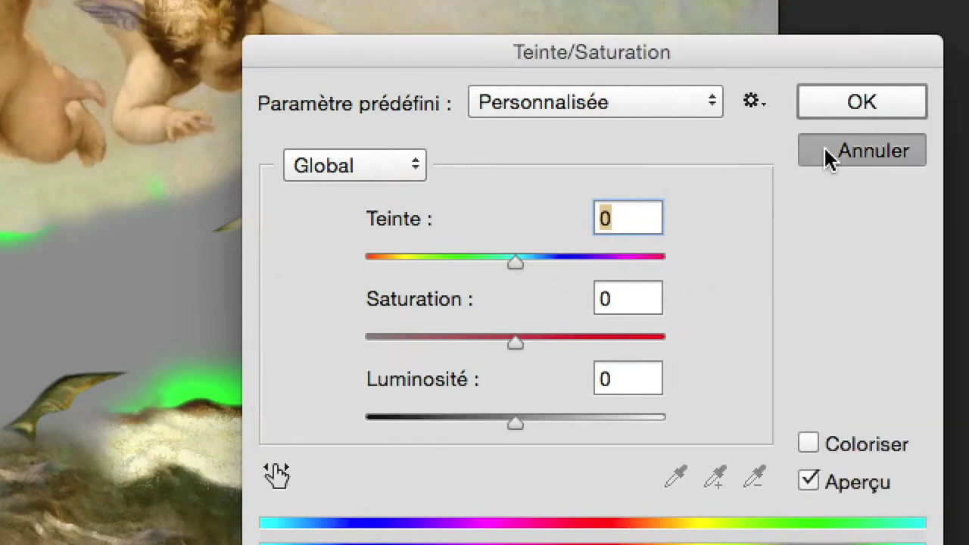
click(833, 156)
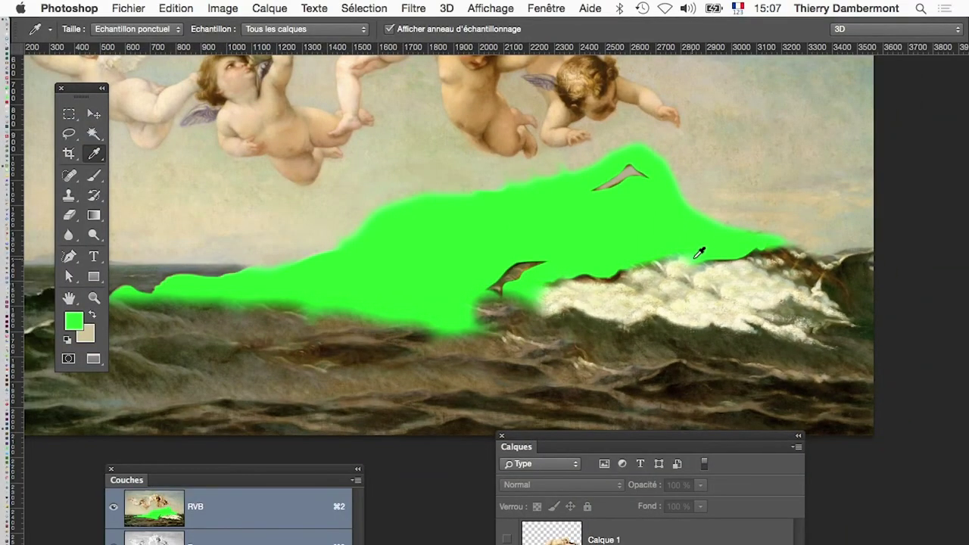
Save as alexandre_cabanel-04.psd in the initiation PS jour 5 folder, accepting Photoshop format options
scroll(698, 254, down, 1)
scroll(696, 256, down, 1)
scroll(691, 267, down, 1)
scroll(691, 266, down, 1)
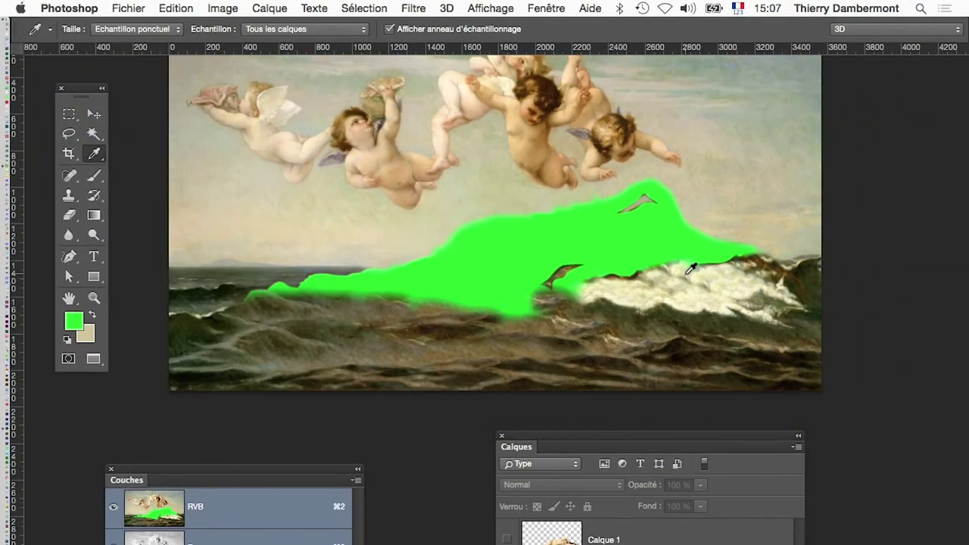
click(129, 8)
click(192, 162)
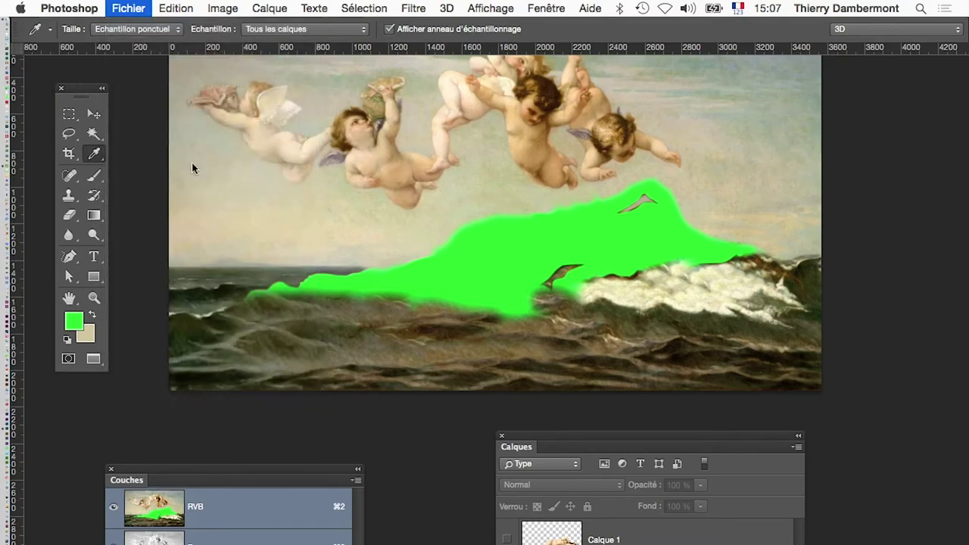
click(529, 99)
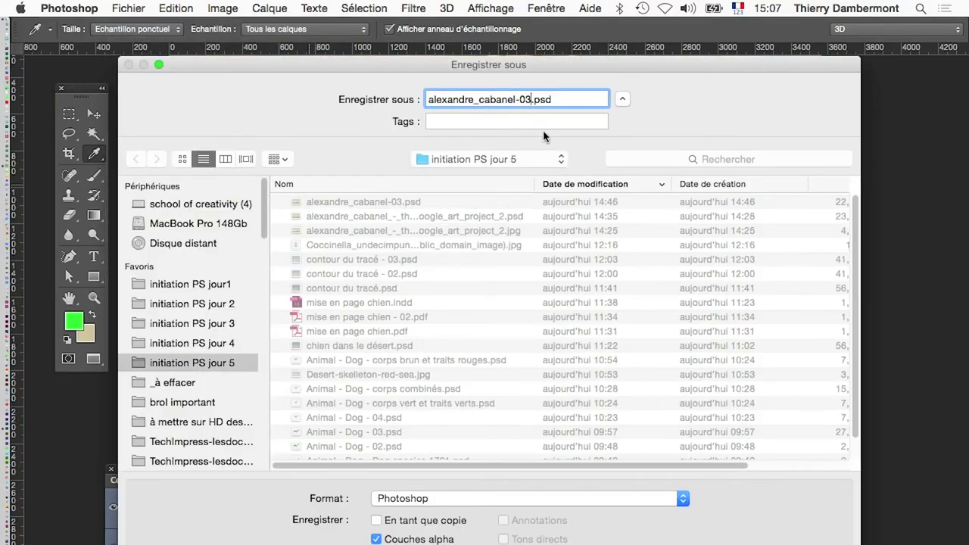
key(BackSpace)
text(4)
key(Return)
click(695, 325)
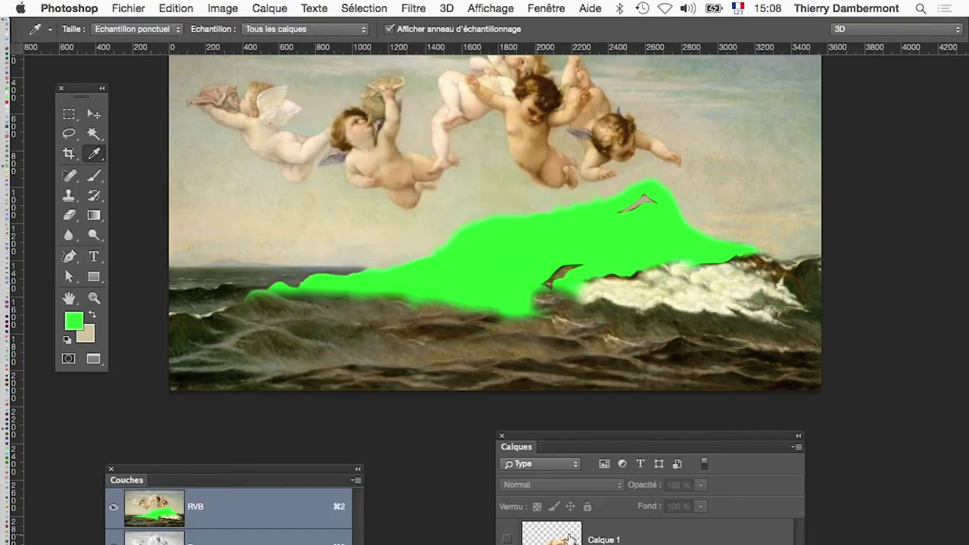
Show and select Calque 1, then move and widen the Layers panel to list all three layers
click(506, 539)
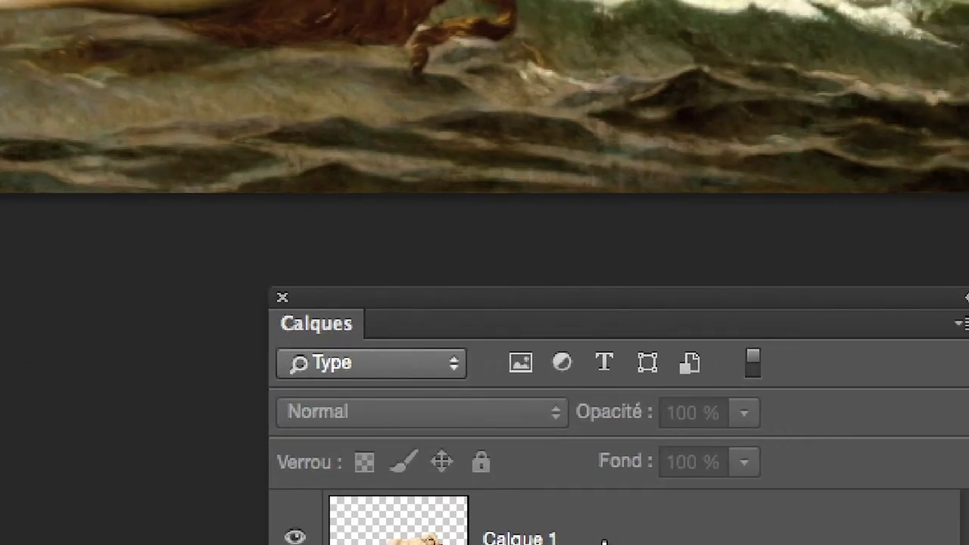
click(604, 540)
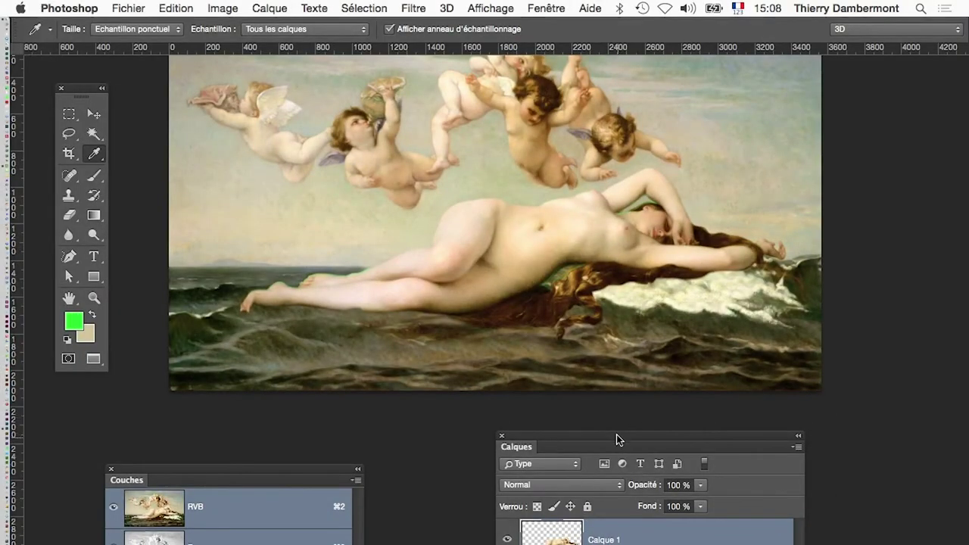
drag(617, 439, 688, 346)
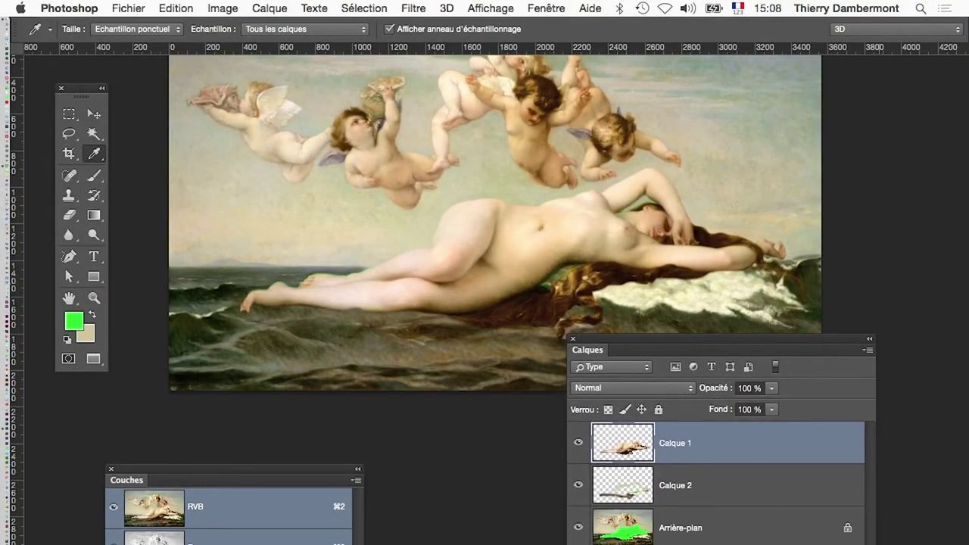
drag(875, 454, 898, 454)
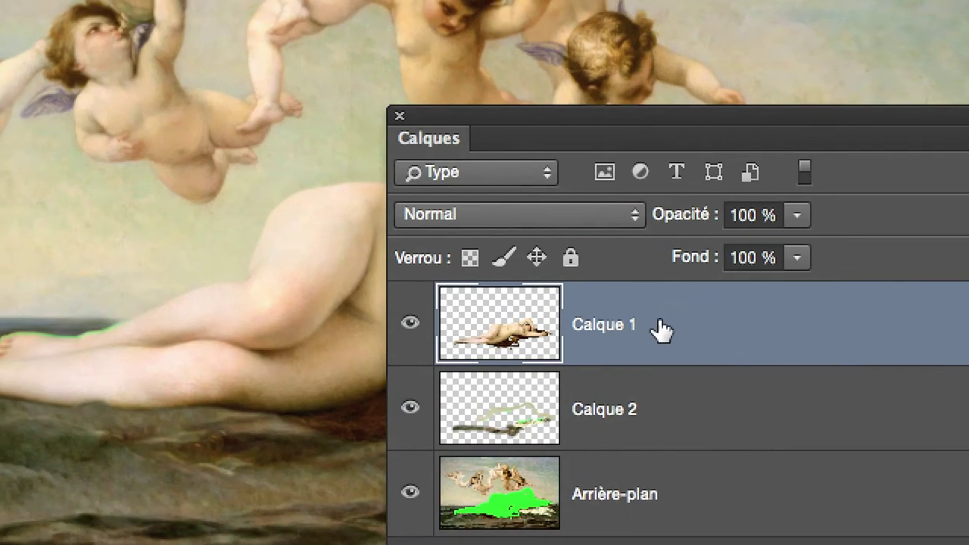
Duplicate the Calque 1 figure layer and hide the original
drag(660, 330, 864, 504)
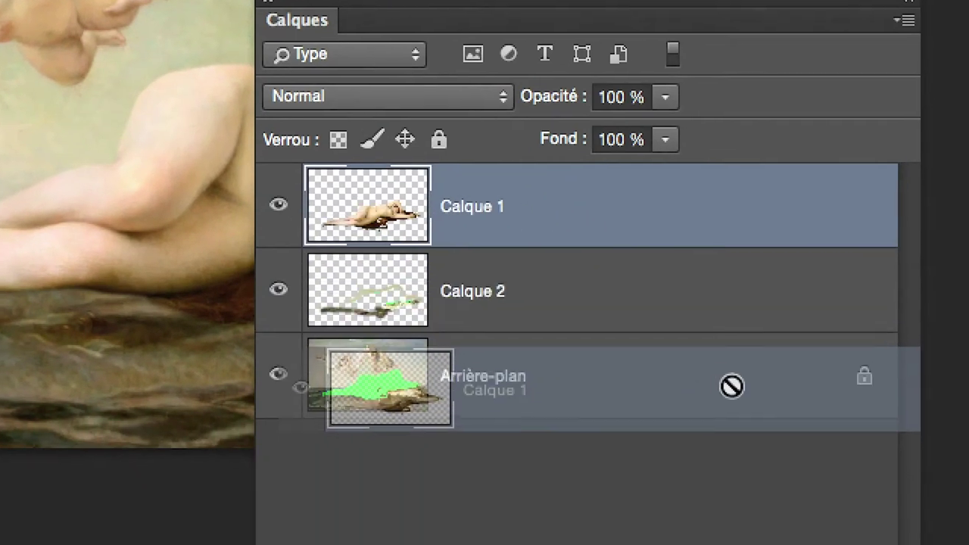
drag(731, 386, 763, 498)
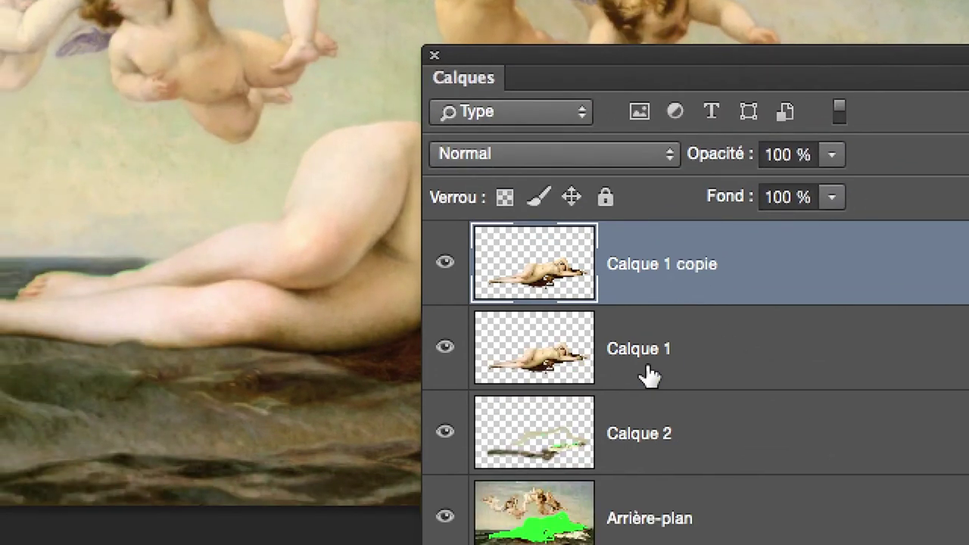
click(644, 374)
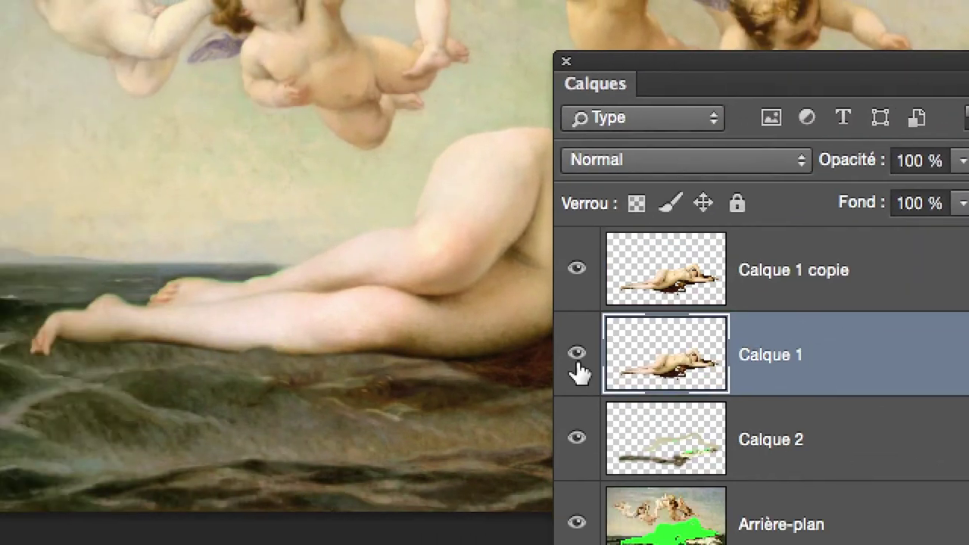
click(578, 355)
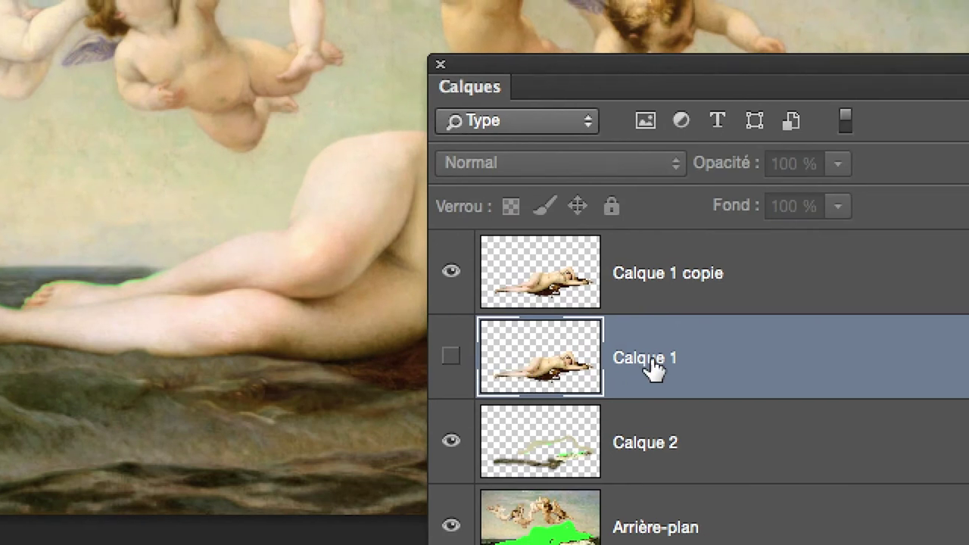
Rename the original layer 'backup madame' and make Calque 1 copie the working layer
double_click(650, 362)
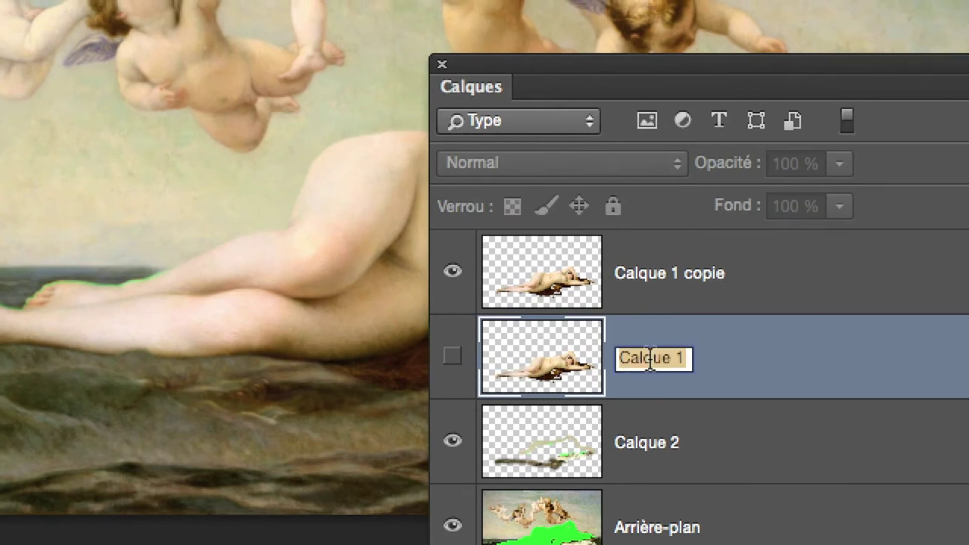
text(backup )
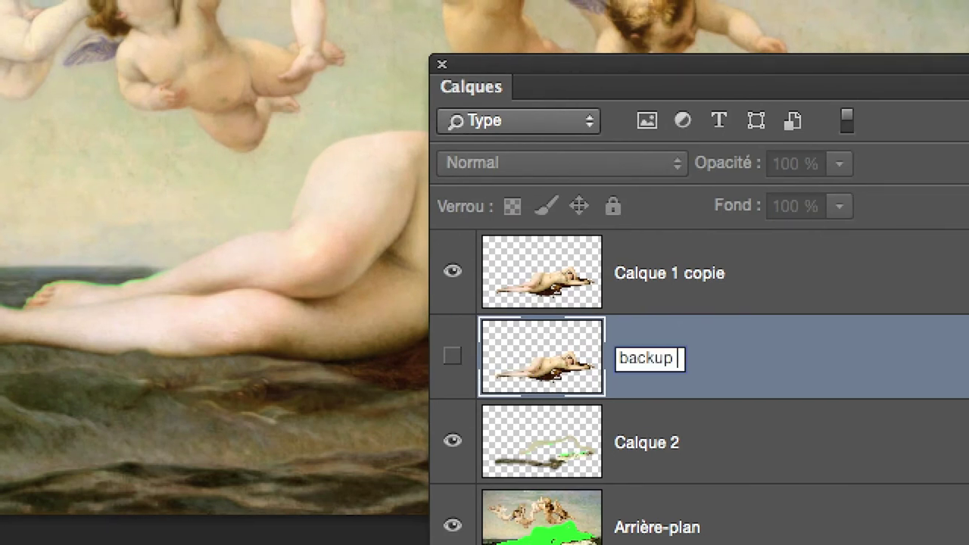
text(madame)
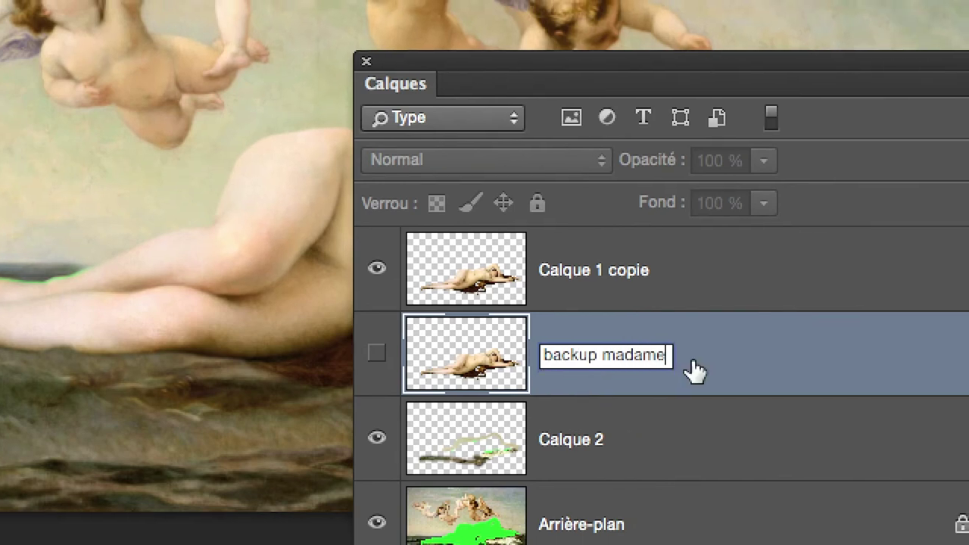
key(Return)
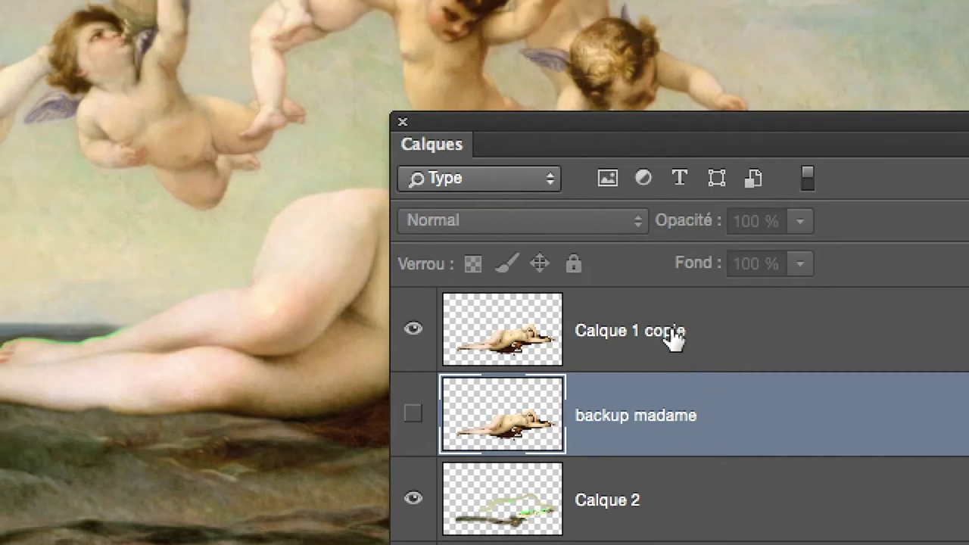
click(672, 337)
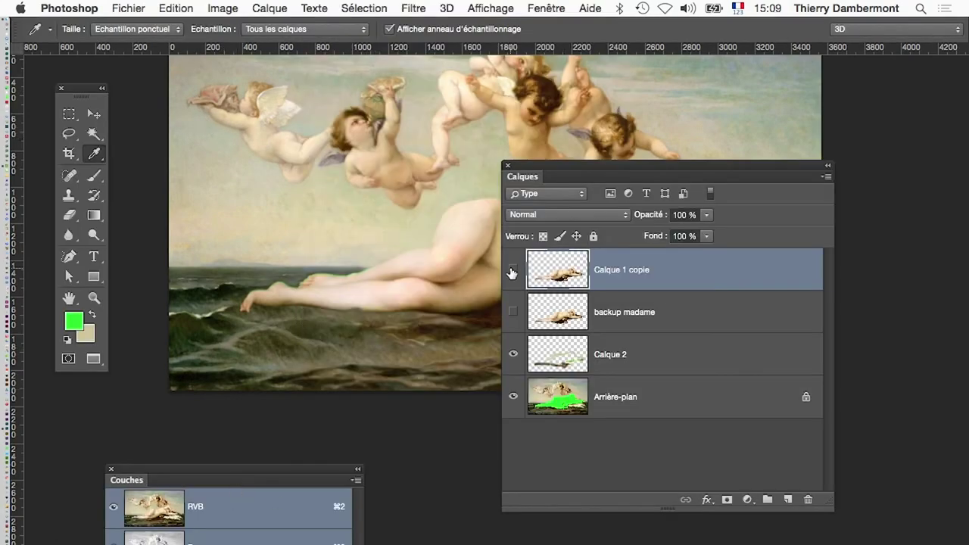
Hide Calque 1 copie, zoom to the green area's upper edge, and select Calque 2
click(513, 269)
drag(622, 167, 757, 337)
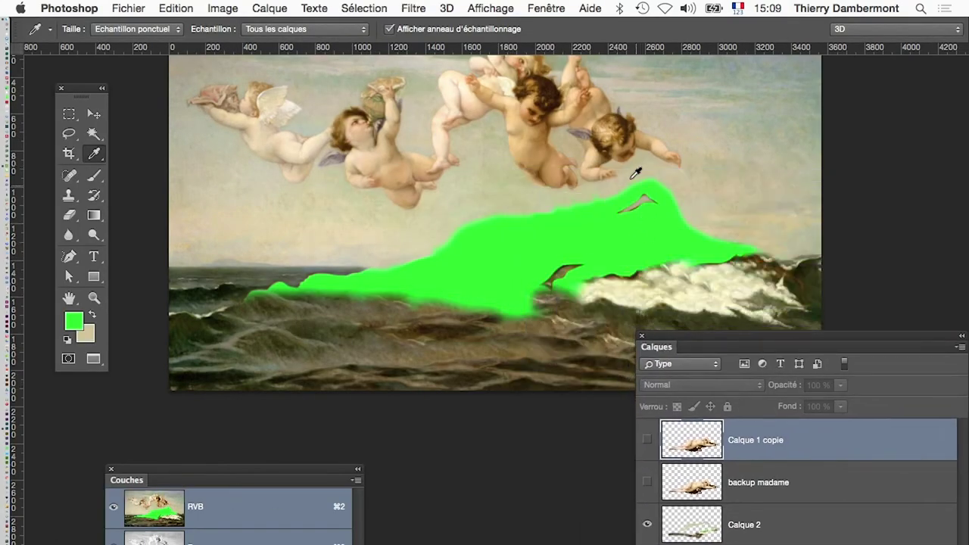
scroll(635, 174, up, 4)
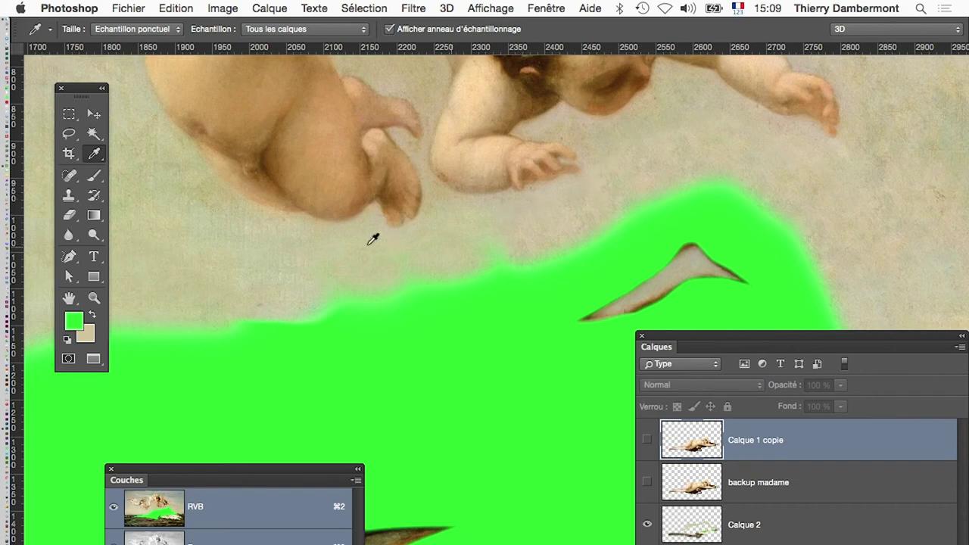
drag(509, 274, 370, 277)
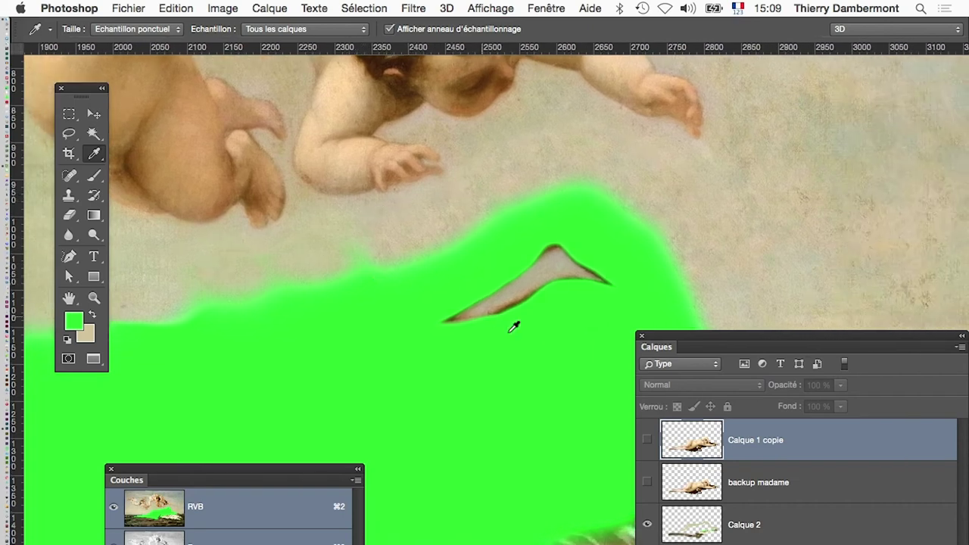
click(746, 533)
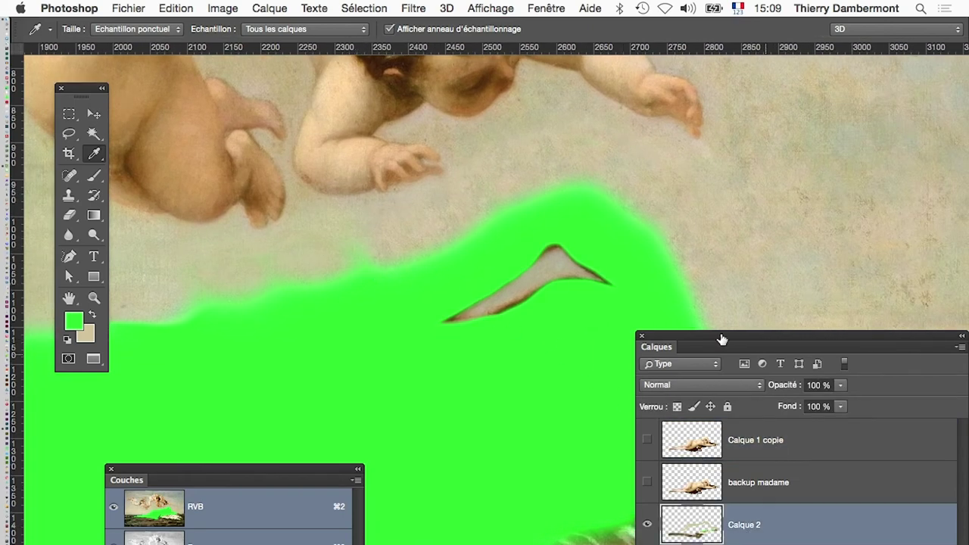
Clone sky over the small green bump with a 135 Clone Stamp, checking against the figure copy
click(69, 195)
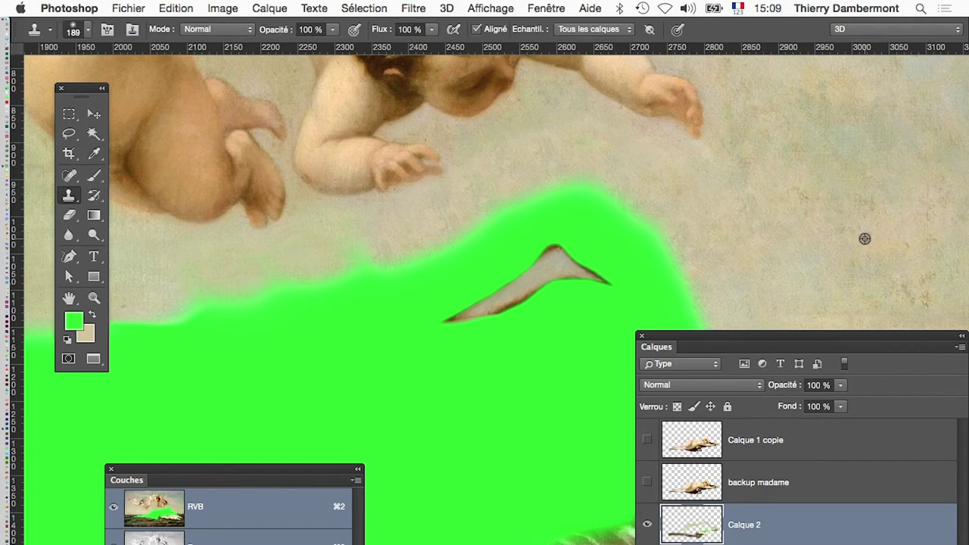
drag(865, 240, 845, 241)
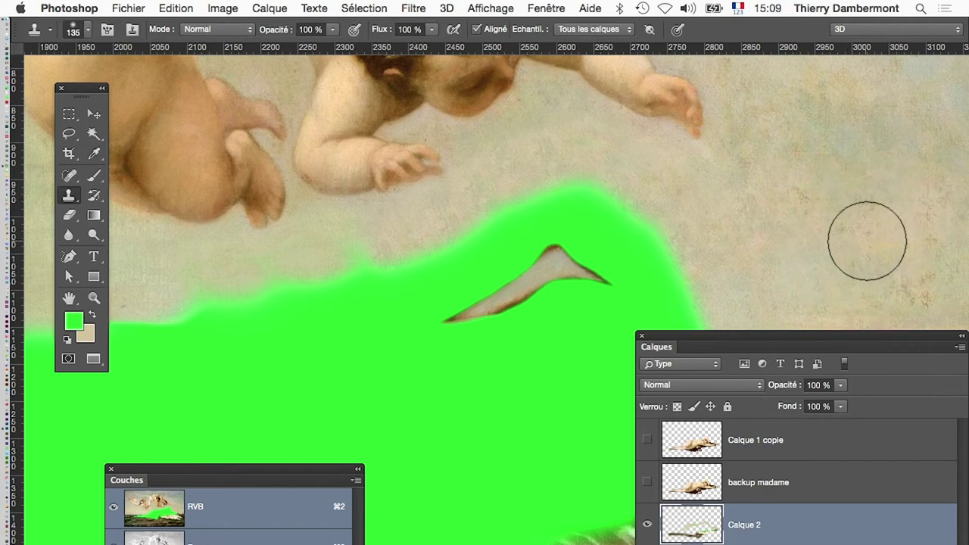
alt+click(869, 230)
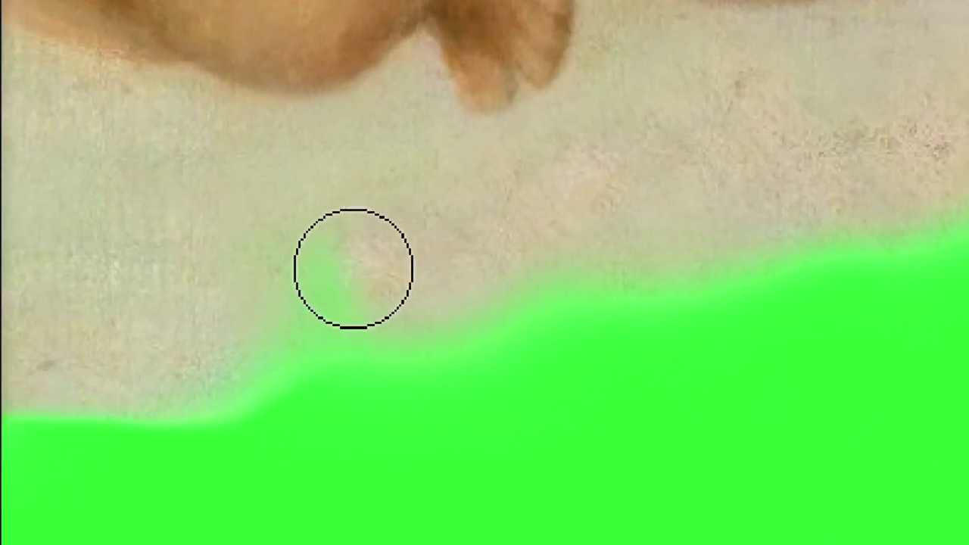
click(333, 272)
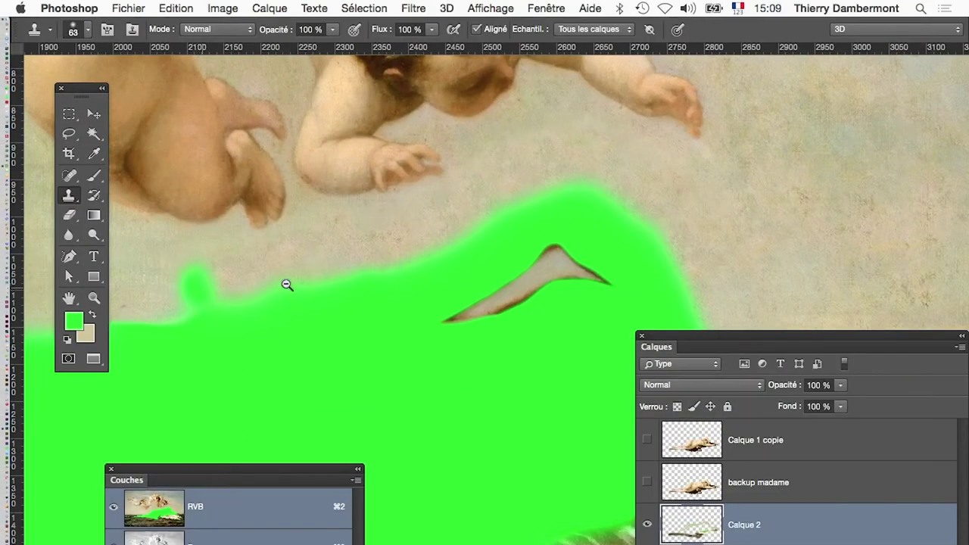
drag(169, 281, 197, 293)
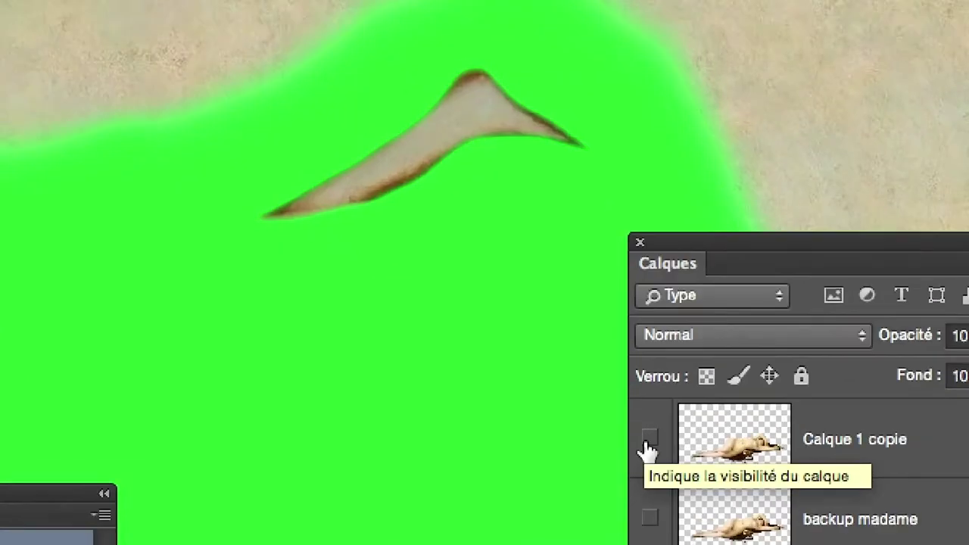
click(646, 446)
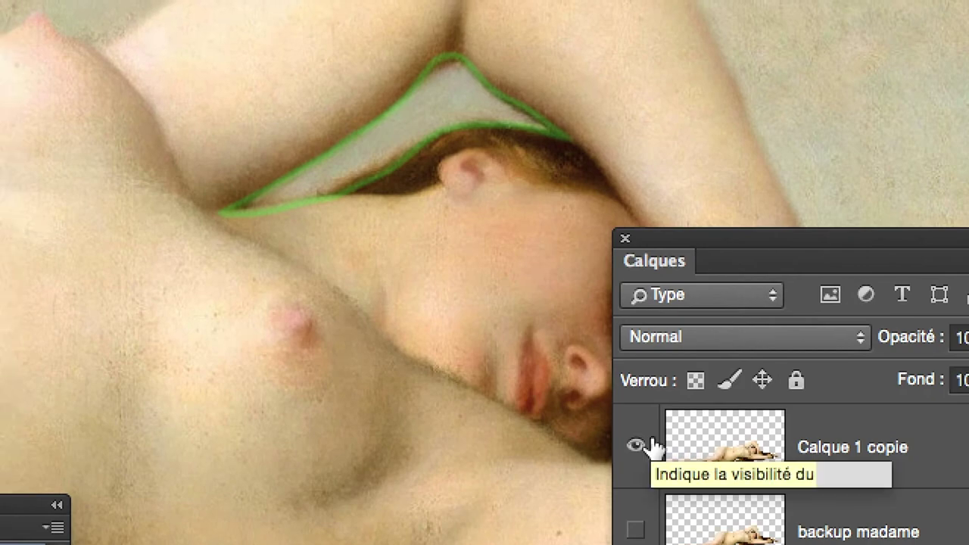
click(617, 445)
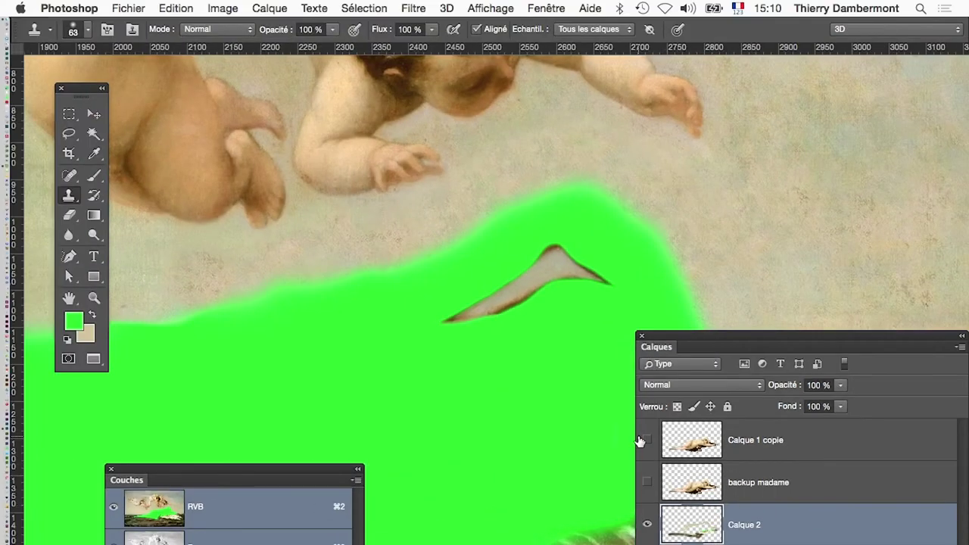
Show and select Calque 1 copie, then zoom in on the figure's armpit area
click(646, 441)
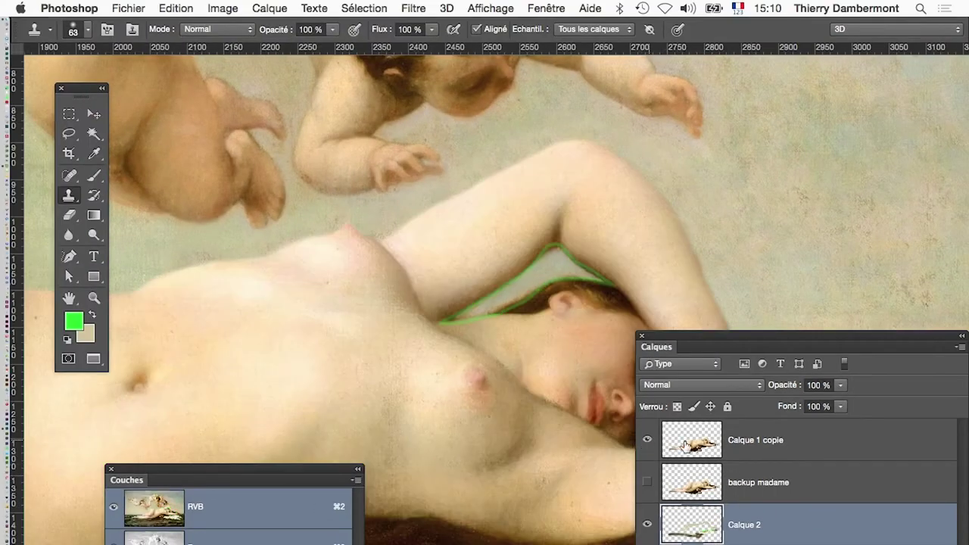
click(757, 444)
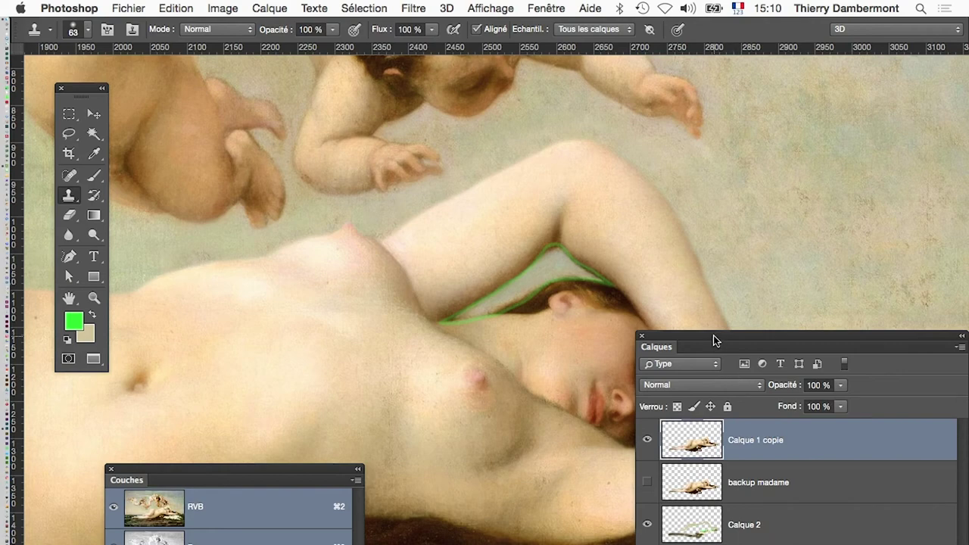
drag(715, 341, 722, 495)
alt+click(575, 390)
alt+click(554, 415)
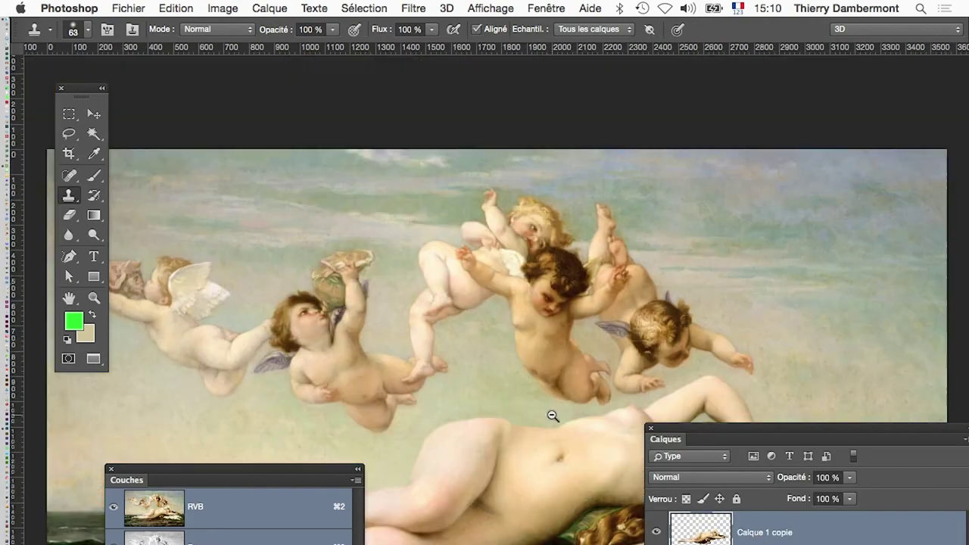
mouse_move(544, 419)
mouse_down()
mouse_move(536, 262)
mouse_move(567, 406)
mouse_up()
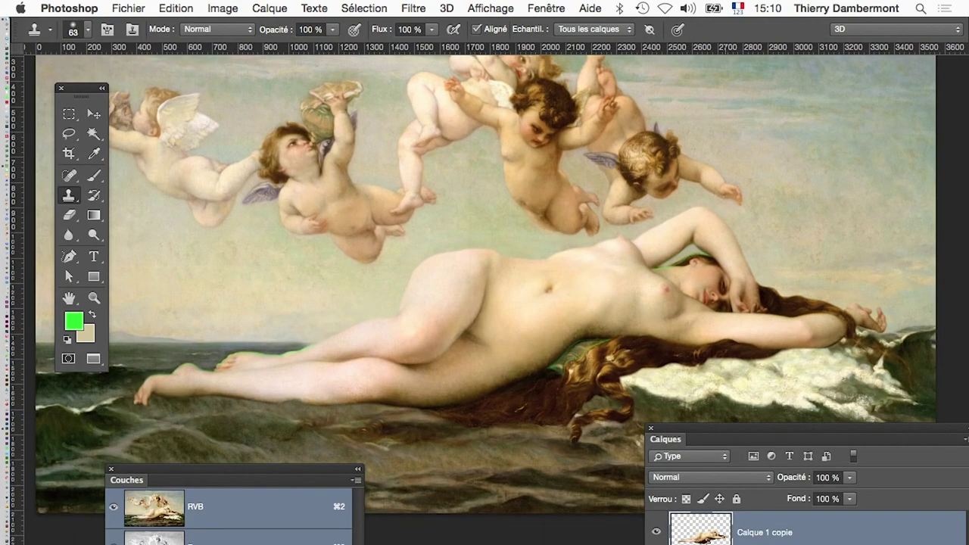
click(696, 333)
click(666, 227)
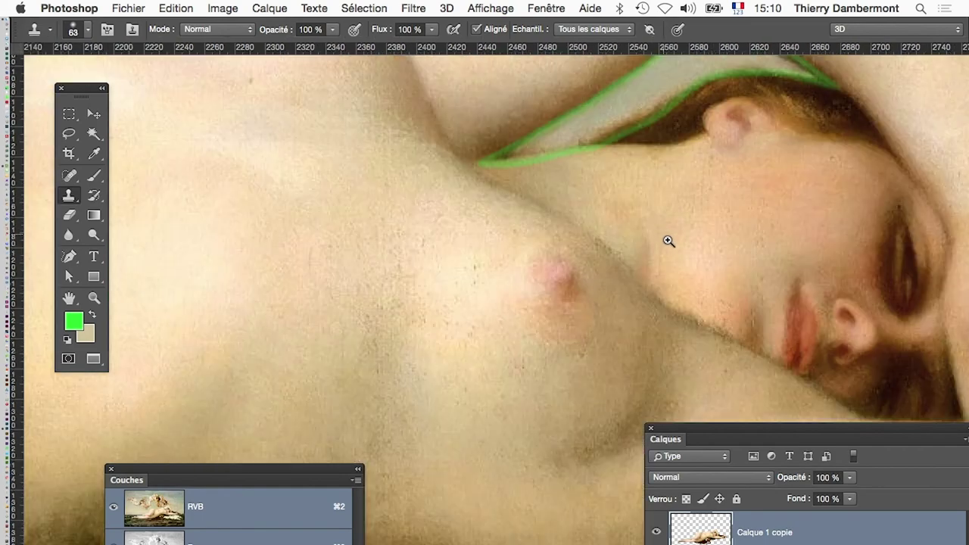
click(670, 243)
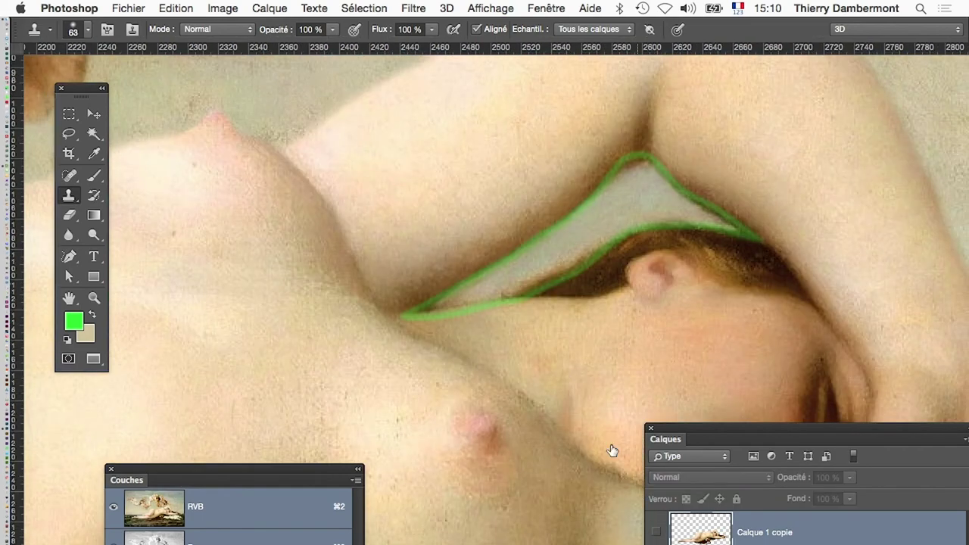
With the figure hidden, clone sky over the dark diagonal shape and reddish spot, then reshow it
click(655, 531)
drag(537, 275, 525, 282)
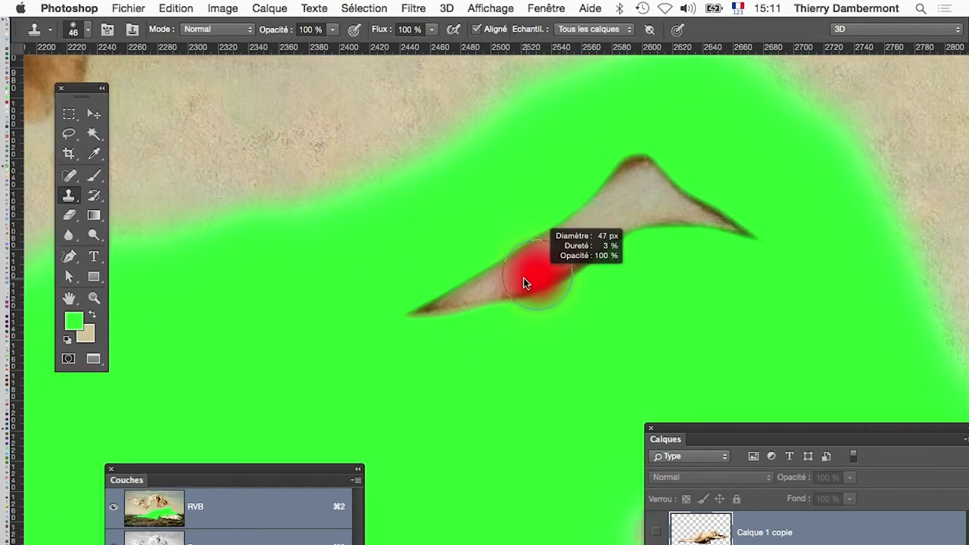
key(super+minus)
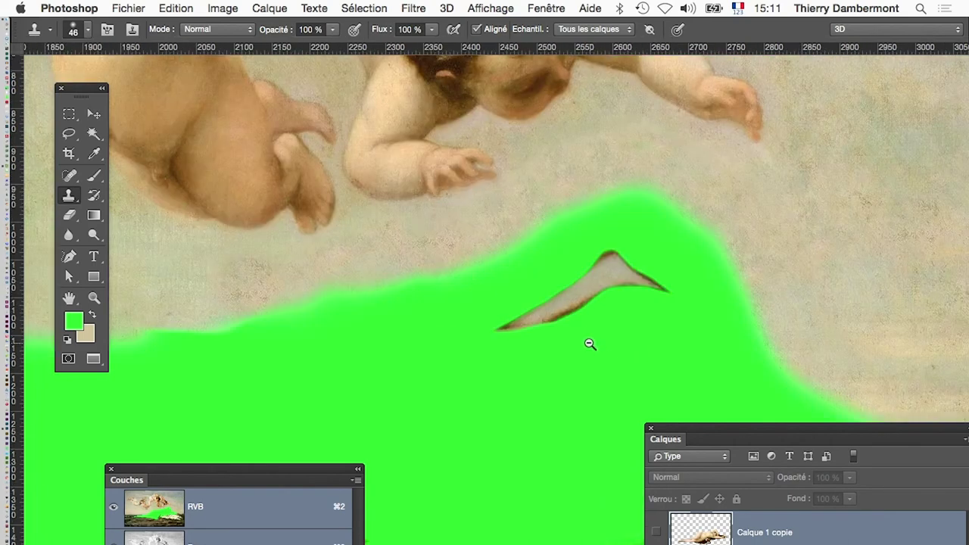
drag(588, 341, 497, 342)
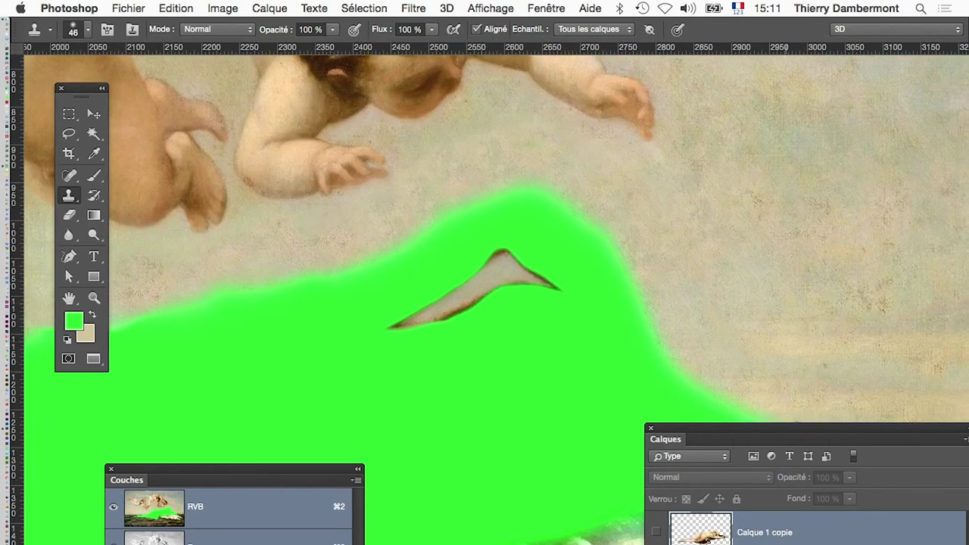
key(alt+bracketleft)
drag(746, 251, 769, 255)
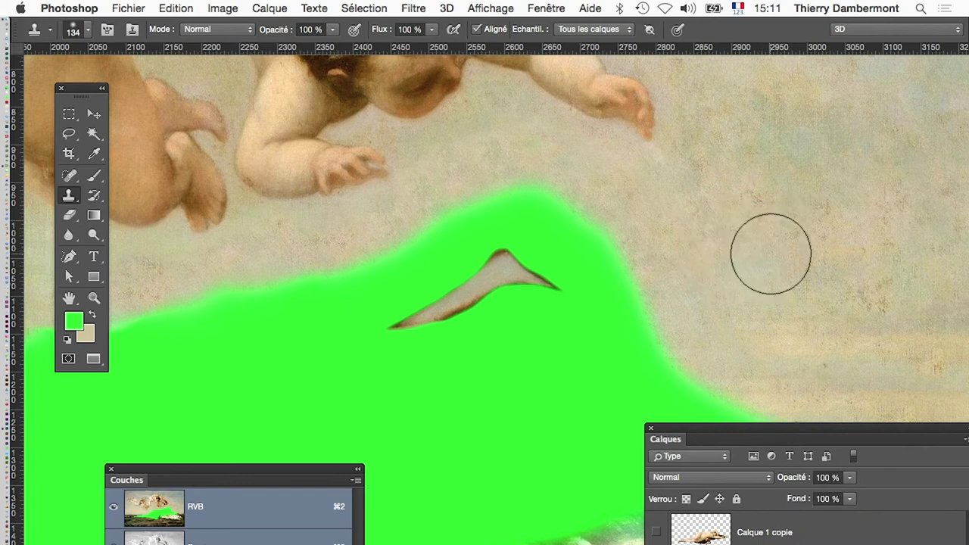
mouse_move(544, 286)
mouse_down()
mouse_move(493, 281)
mouse_move(387, 333)
mouse_move(432, 335)
mouse_up()
drag(535, 295, 512, 287)
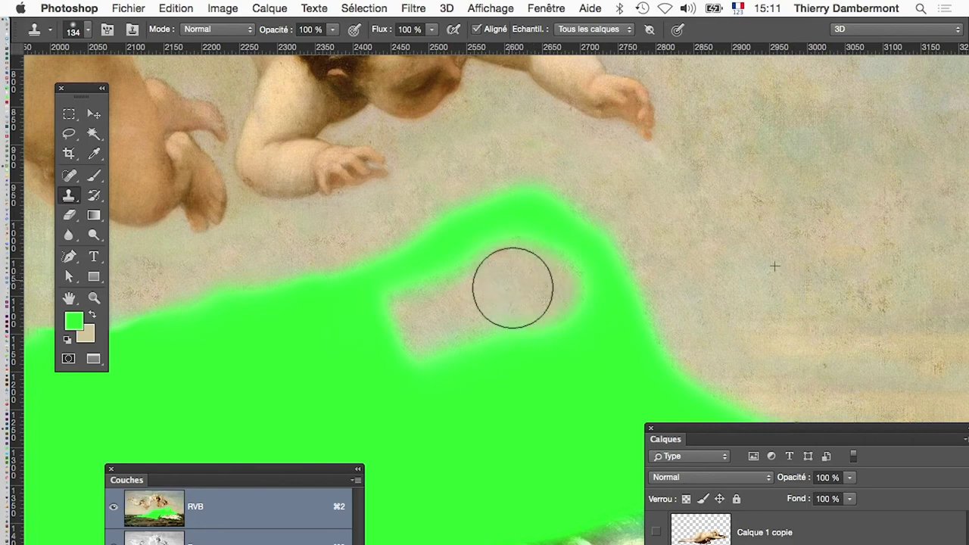
click(655, 532)
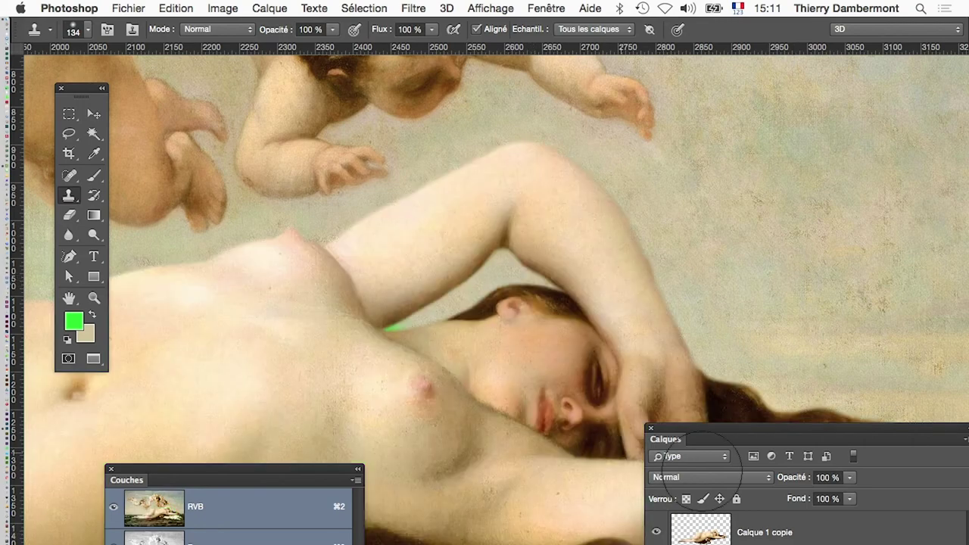
Save the document and rearrange the layer list so every layer shows
drag(714, 430, 758, 430)
click(130, 7)
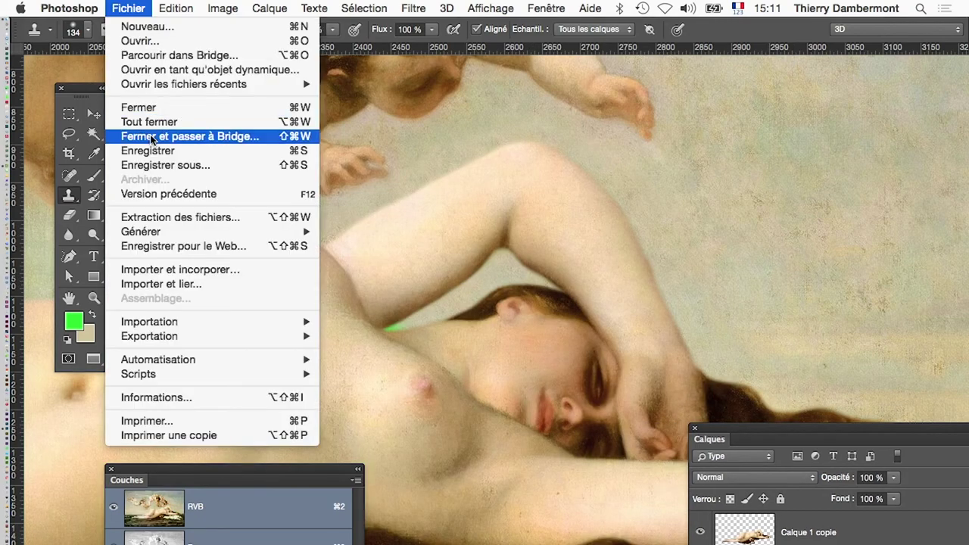
click(156, 155)
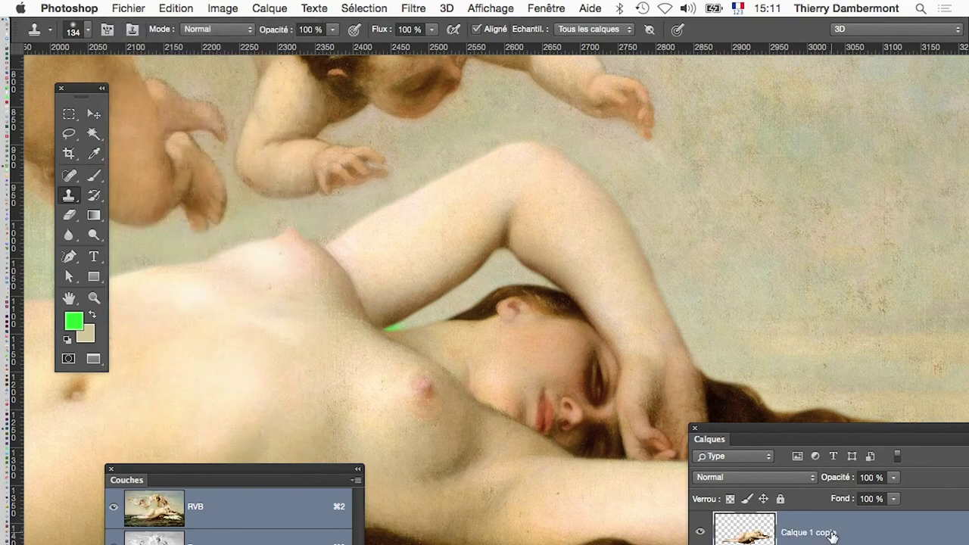
drag(792, 436, 654, 231)
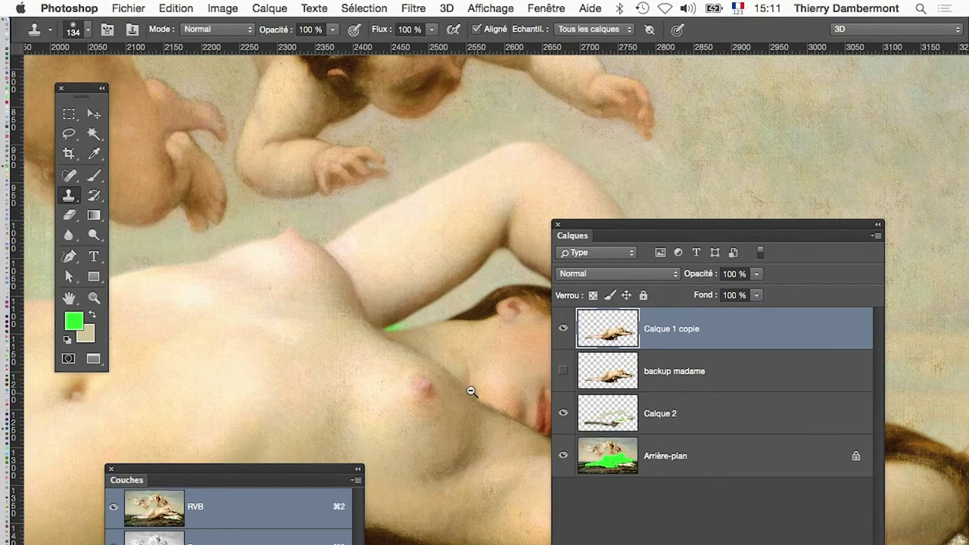
alt+click(471, 390)
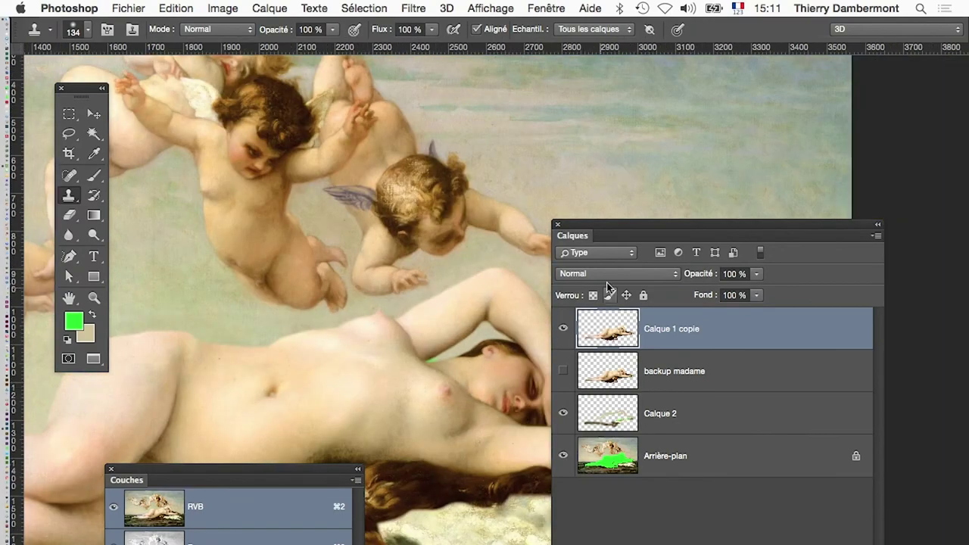
drag(621, 229, 731, 271)
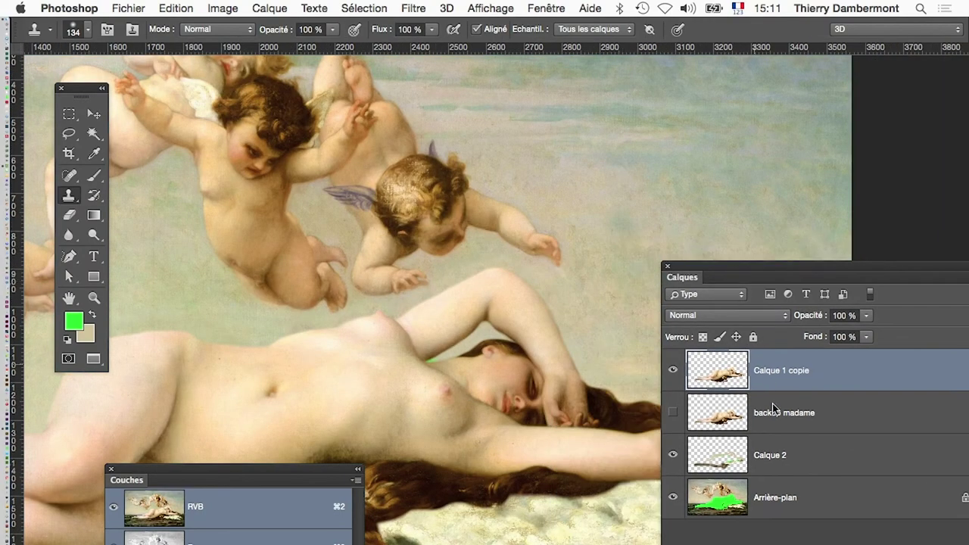
Clone clean sky over the green patch on Calque 2, then reshow and select Calque 1 copie
click(798, 463)
click(671, 369)
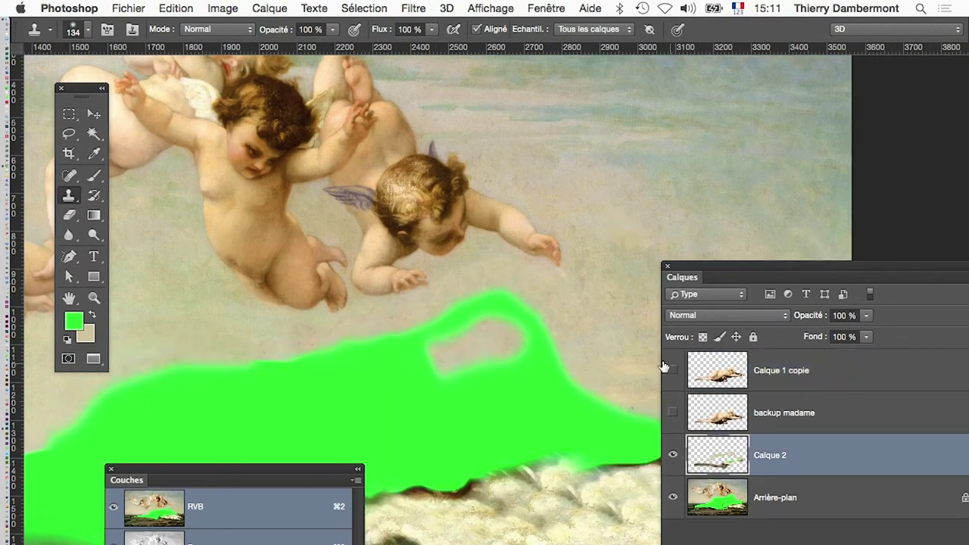
alt+click(672, 211)
drag(424, 370, 455, 366)
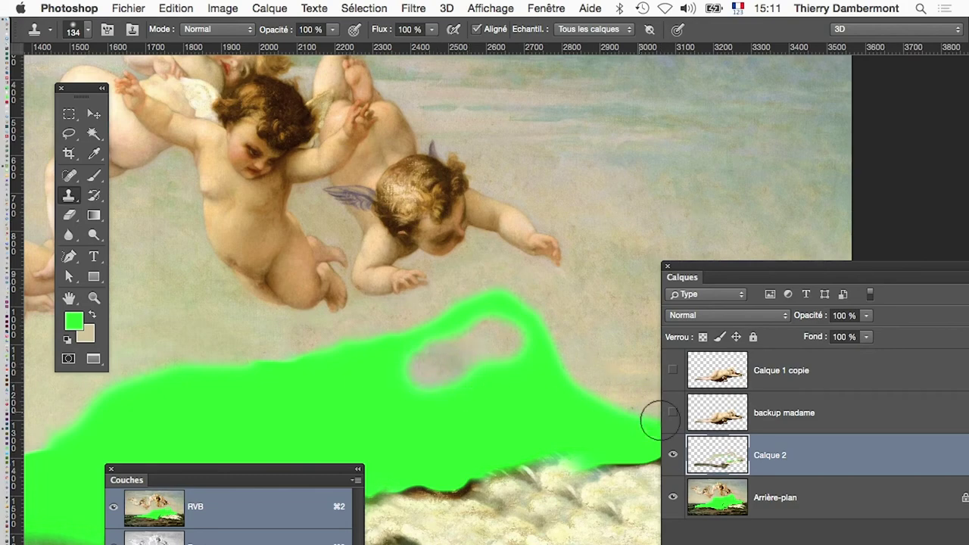
click(671, 371)
click(799, 377)
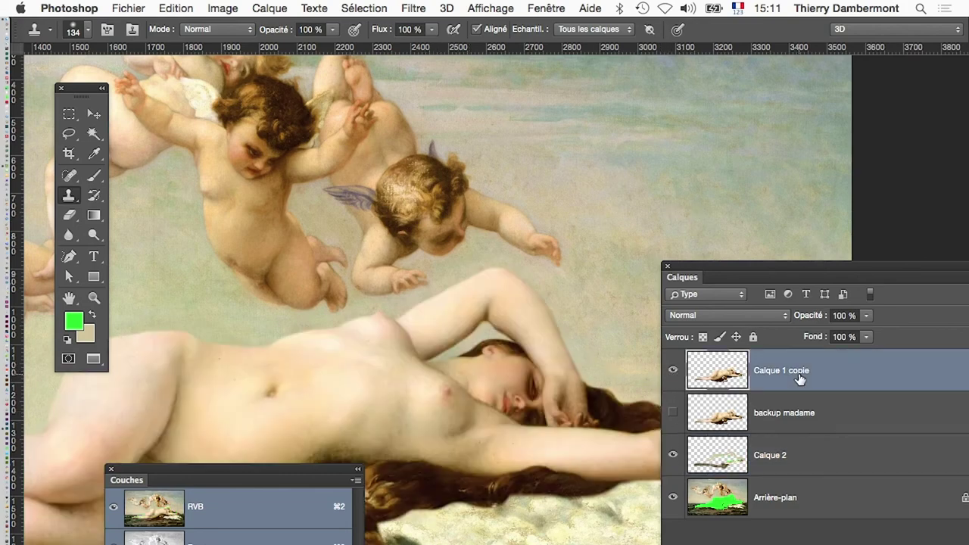
click(483, 7)
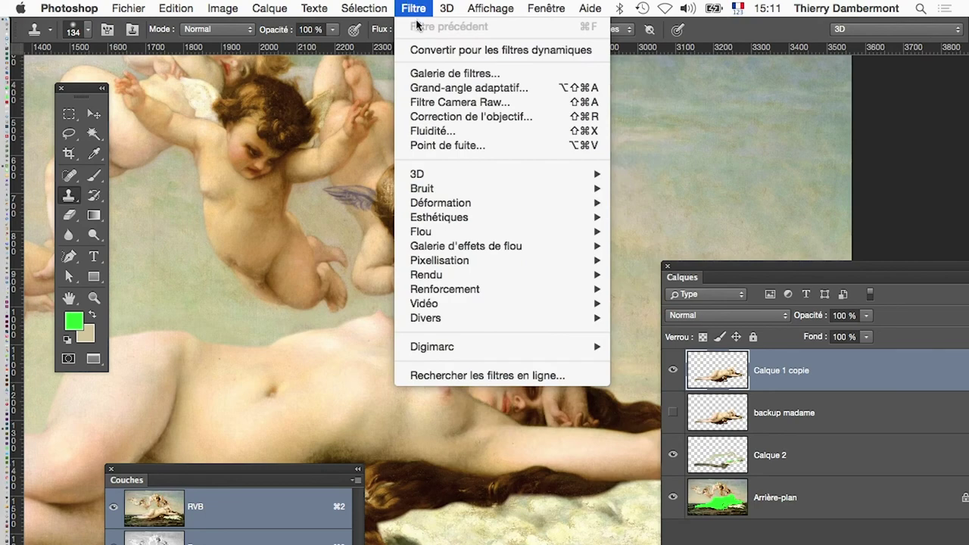
Open the figure copy in Liquify and zoom in on the body
click(444, 130)
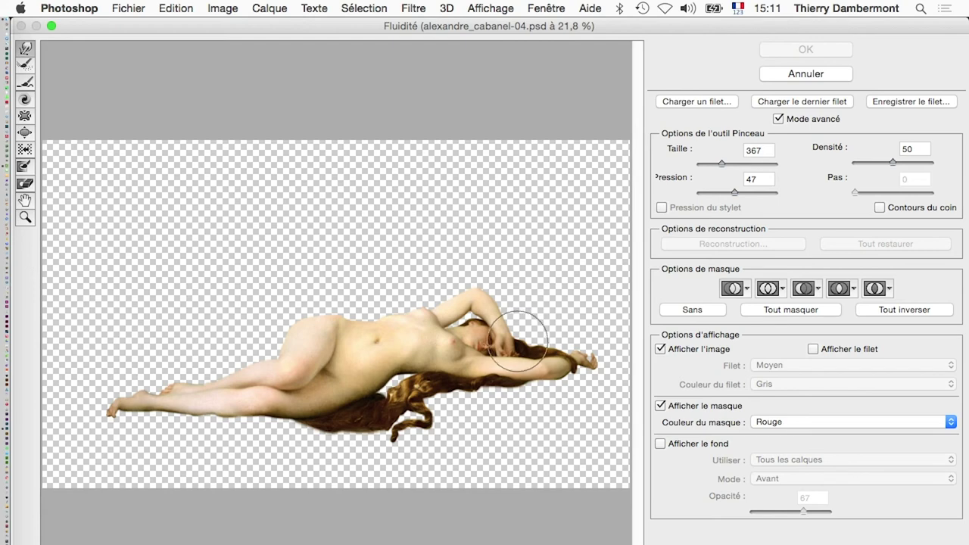
scroll(439, 343, up, 2)
scroll(438, 342, up, 1)
scroll(438, 342, up, 1)
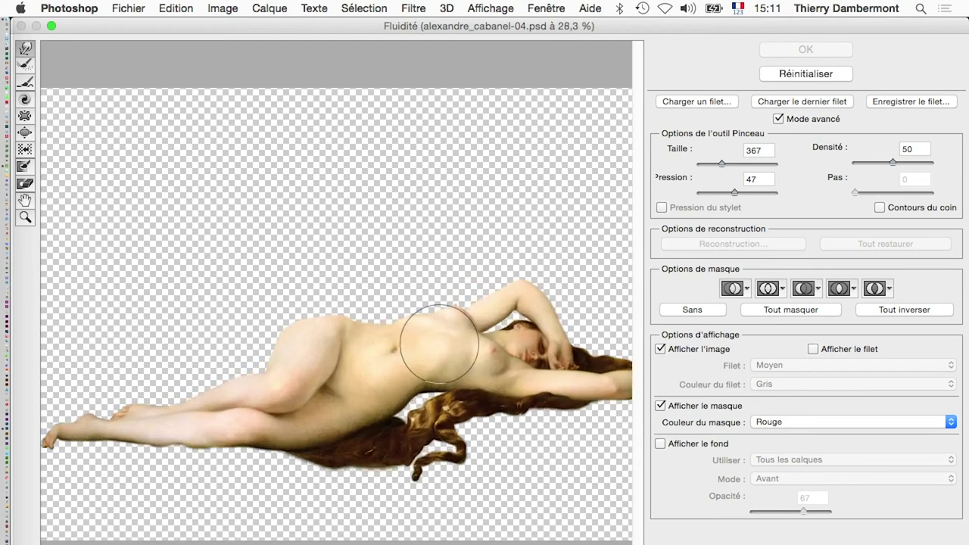
scroll(435, 336, down, 2)
scroll(427, 340, down, 1)
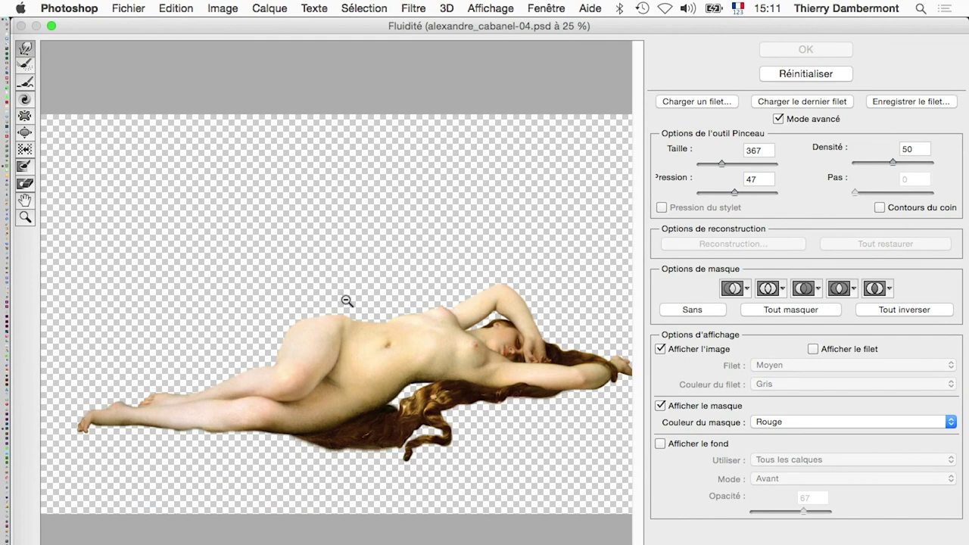
scroll(389, 356, up, 1)
scroll(399, 383, up, 1)
scroll(413, 432, up, 2)
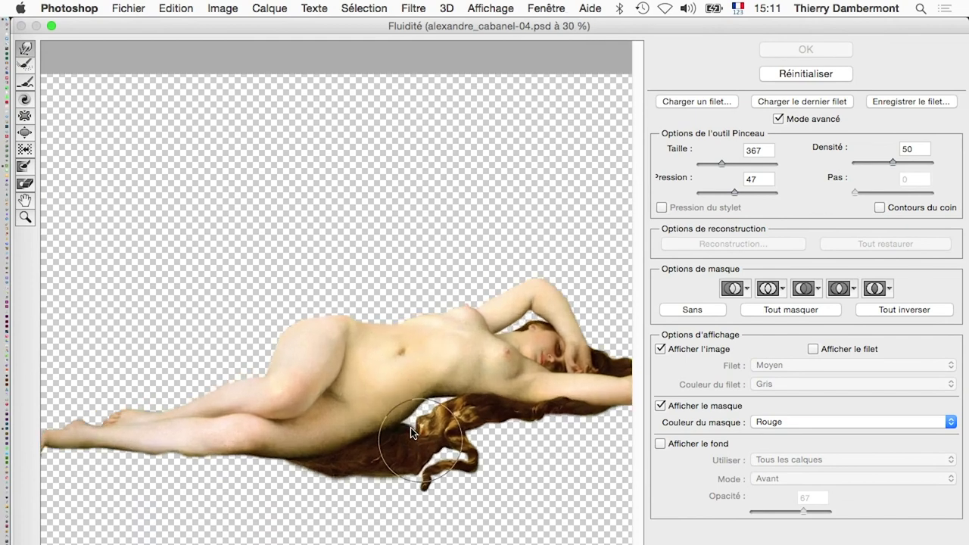
scroll(412, 432, up, 1)
scroll(413, 433, down, 1)
scroll(412, 433, down, 1)
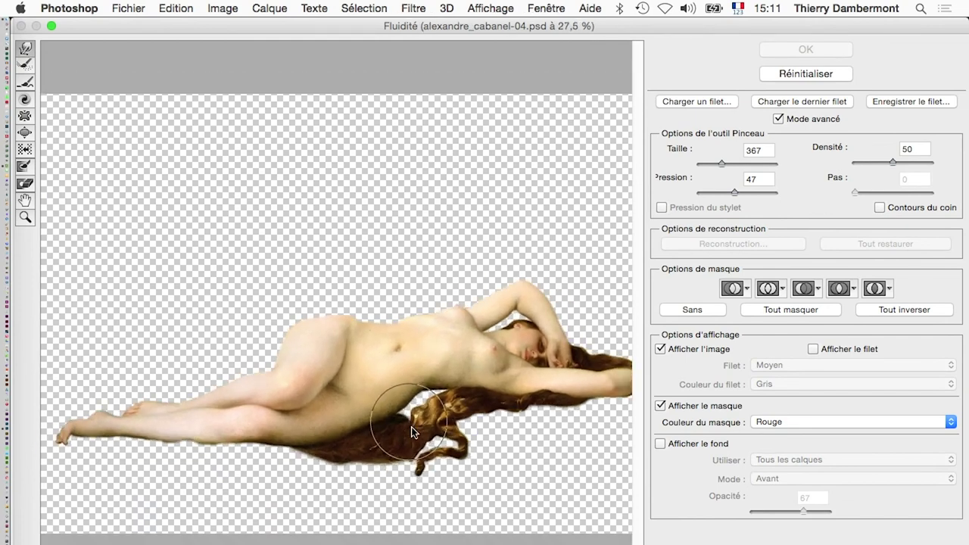
scroll(412, 433, down, 1)
scroll(413, 433, up, 1)
scroll(413, 433, up, 2)
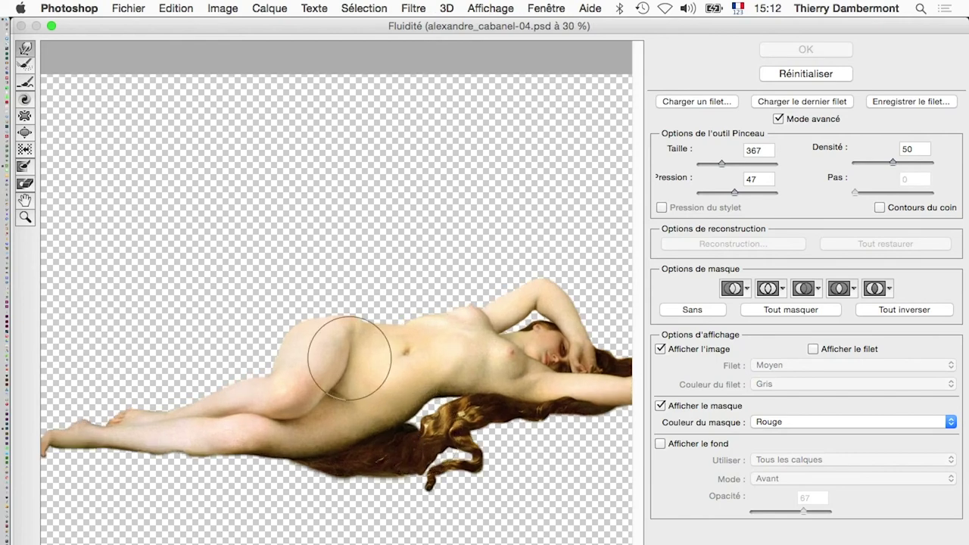
scroll(333, 341, up, 2)
Resize the Liquify brush, try a warp on the hip edge, and undo it
drag(271, 256, 327, 259)
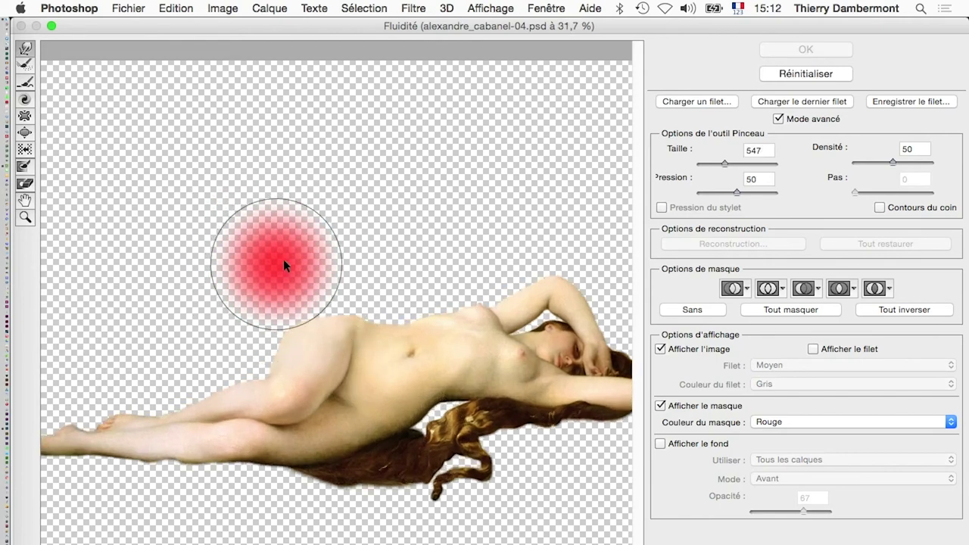
drag(326, 260, 239, 264)
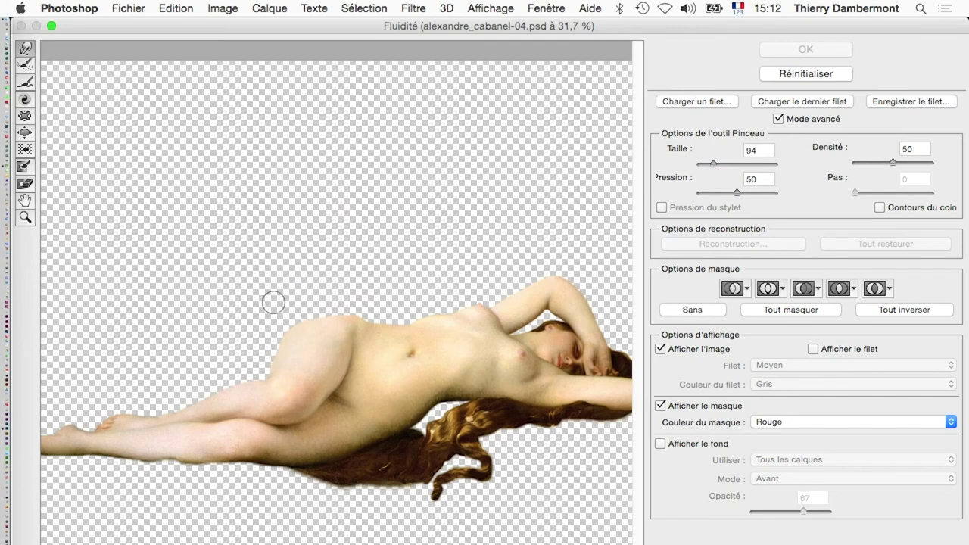
scroll(274, 302, up, 2)
scroll(271, 305, up, 2)
scroll(268, 308, up, 2)
scroll(265, 311, up, 2)
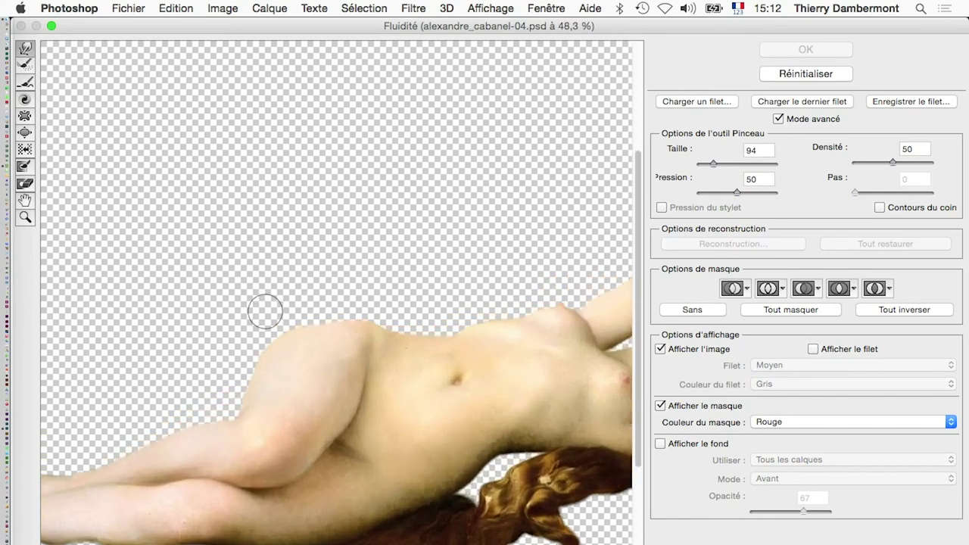
scroll(246, 351, up, 1)
scroll(227, 382, up, 1)
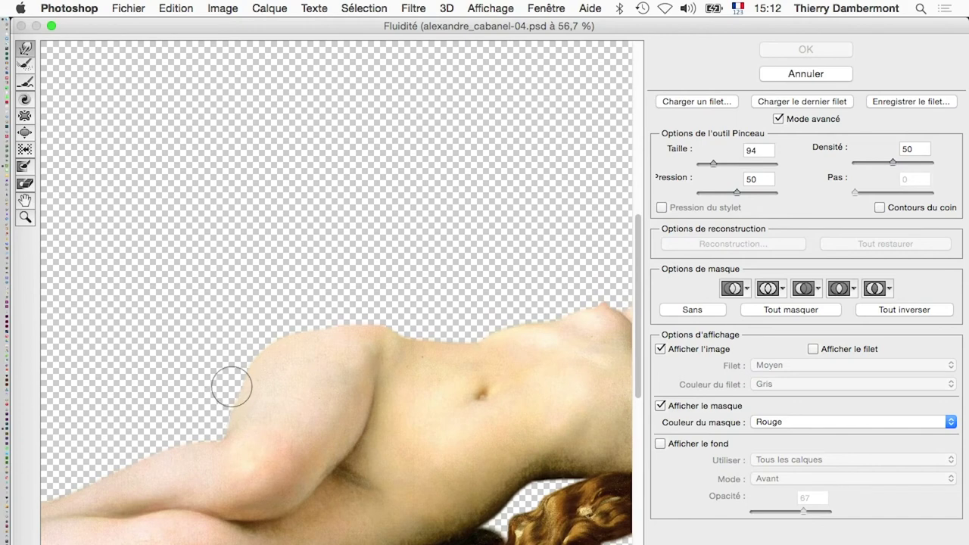
drag(334, 320, 366, 306)
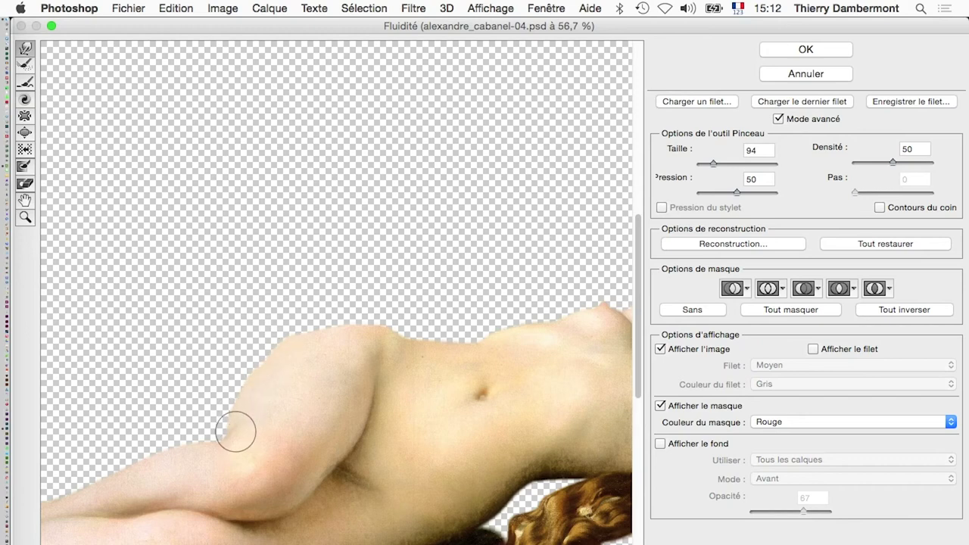
key(super+z)
Enlarge the Liquify brush to 491 and bring the chest, arm and head into view
drag(313, 298, 422, 293)
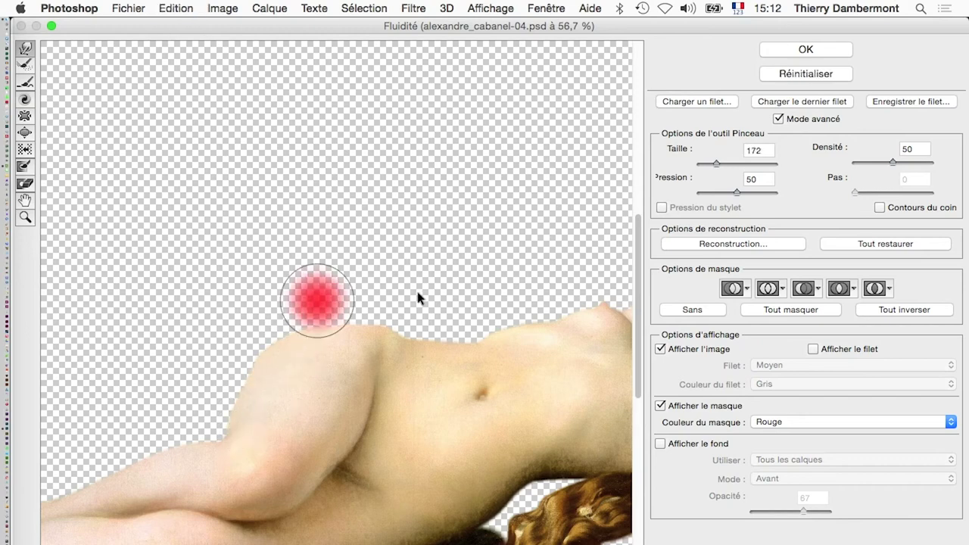
drag(371, 272, 412, 261)
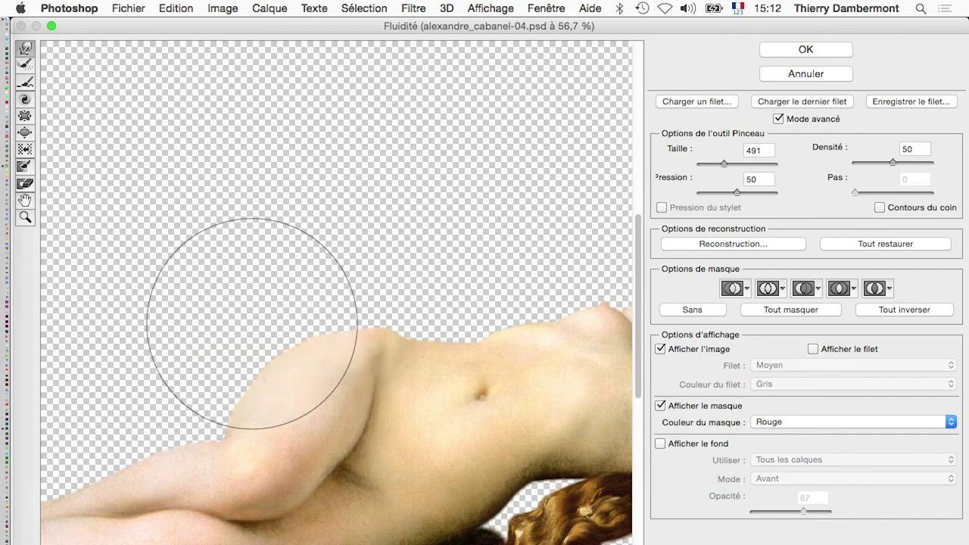
drag(516, 395, 212, 380)
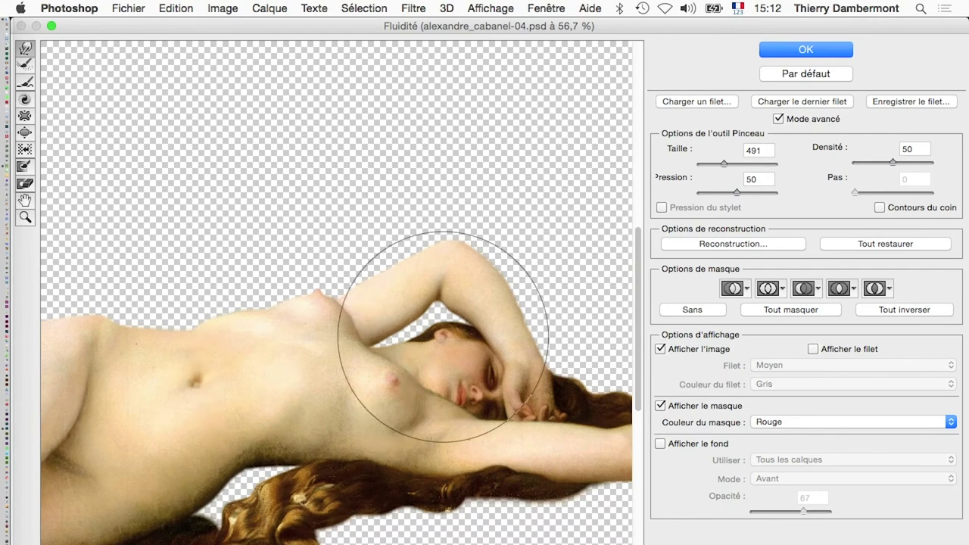
drag(471, 302, 308, 318)
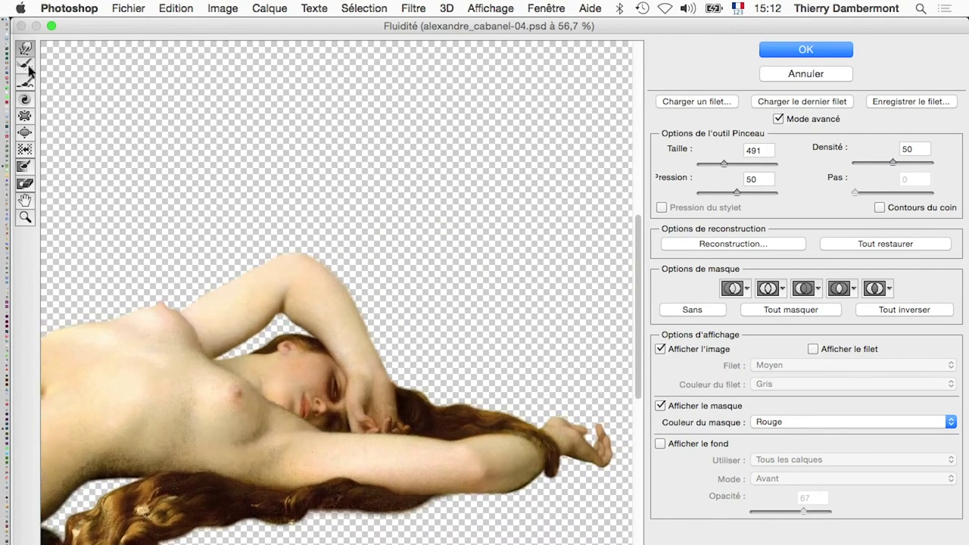
key(alt)
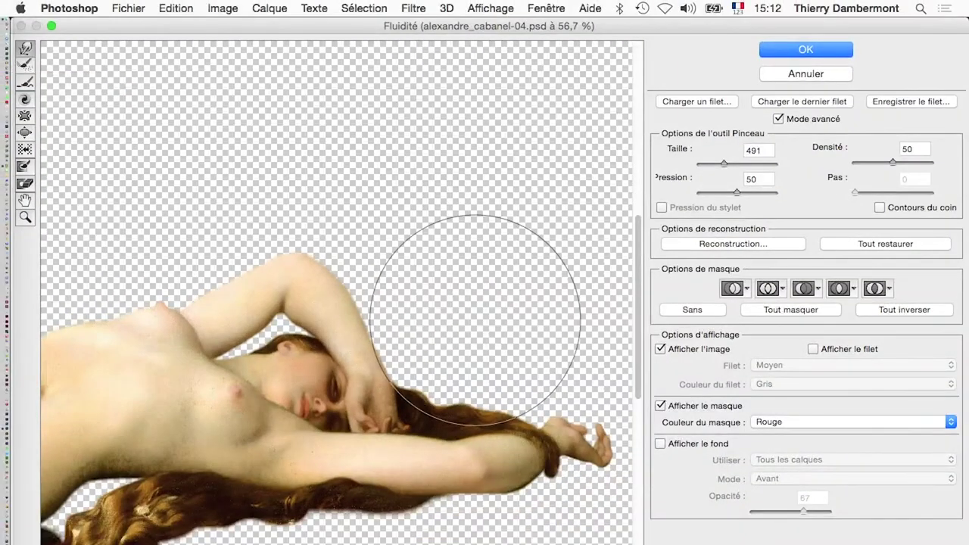
Undo a stray freeze dab, then warp the arm underside and hair with a 376 brush
click(490, 329)
drag(452, 337, 425, 332)
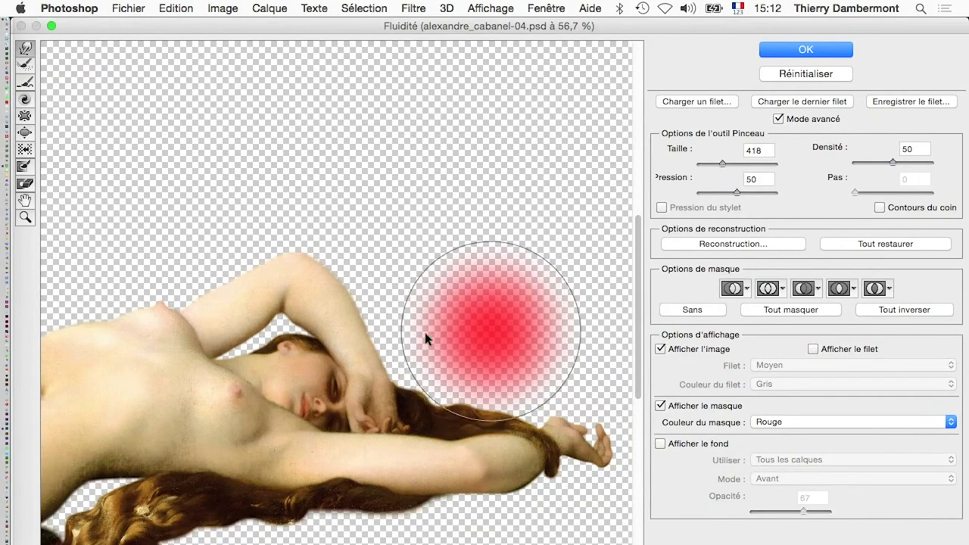
key(super+z)
scroll(426, 331, up, 2)
scroll(427, 327, up, 1)
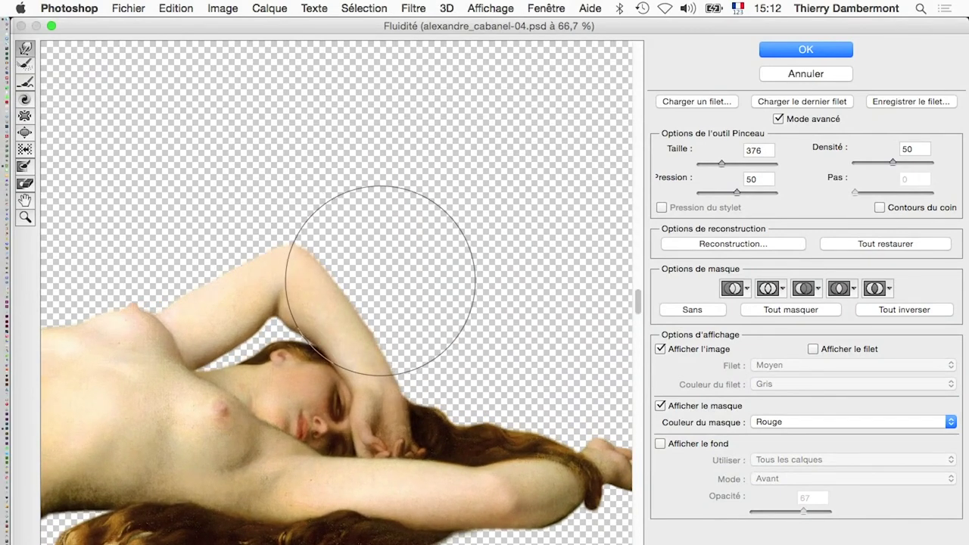
drag(495, 385, 433, 241)
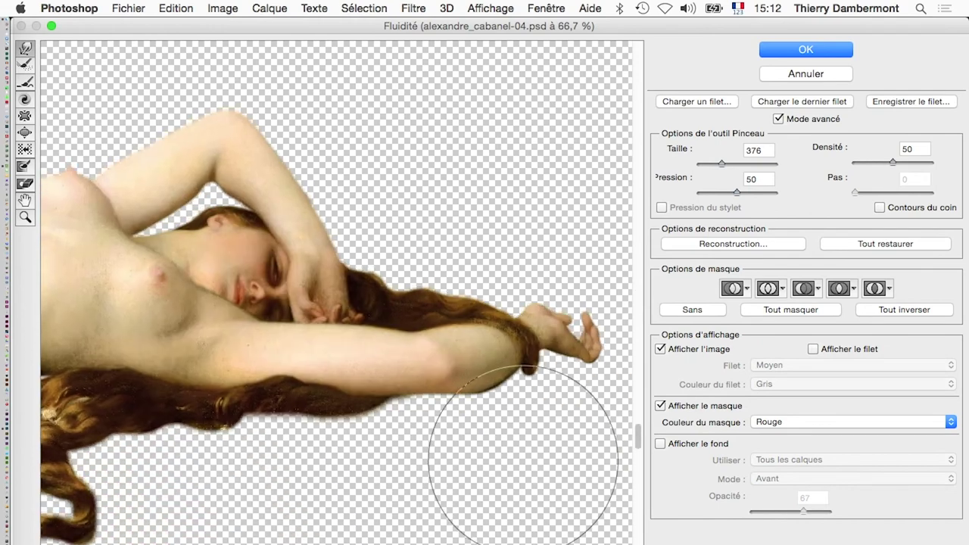
drag(429, 443, 361, 450)
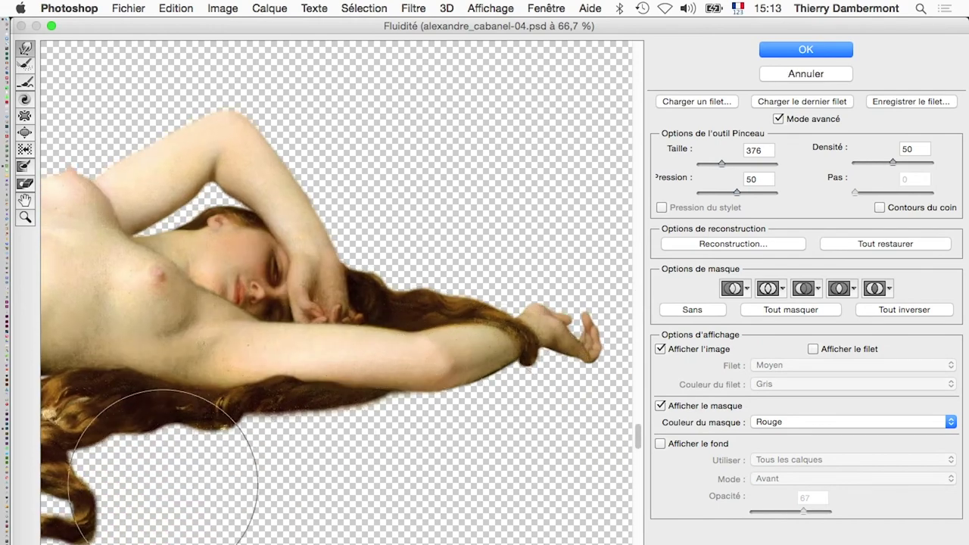
mouse_move(204, 439)
mouse_down()
mouse_move(221, 404)
mouse_move(435, 479)
mouse_up()
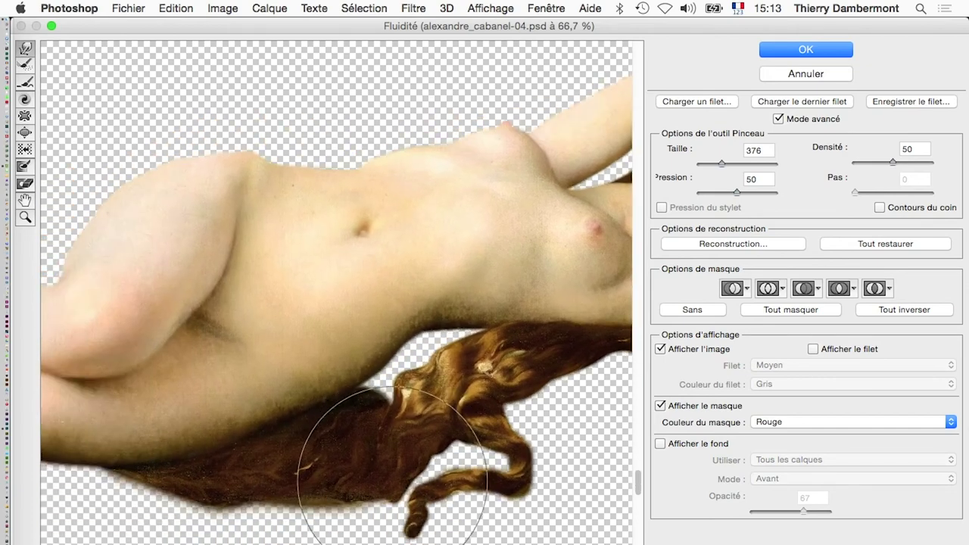
Warp the hair below the torso with a 611 brush and push up the leg's lower edge
scroll(371, 432, down, 1)
scroll(395, 458, down, 1)
mouse_move(395, 458)
mouse_down()
mouse_move(452, 457)
mouse_move(497, 404)
mouse_up()
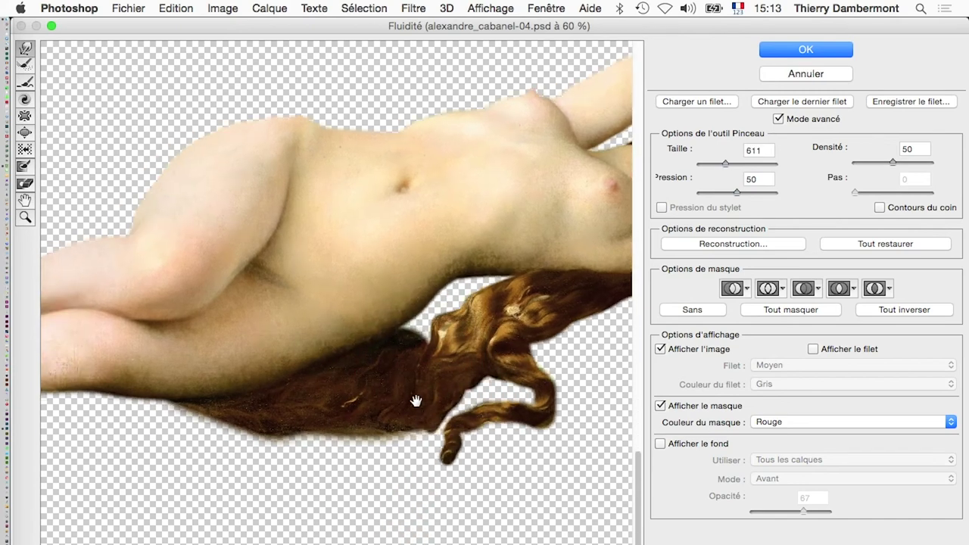
mouse_move(379, 411)
mouse_down()
mouse_move(345, 428)
mouse_move(255, 433)
mouse_move(249, 400)
mouse_move(287, 454)
mouse_move(283, 438)
mouse_move(409, 439)
mouse_up()
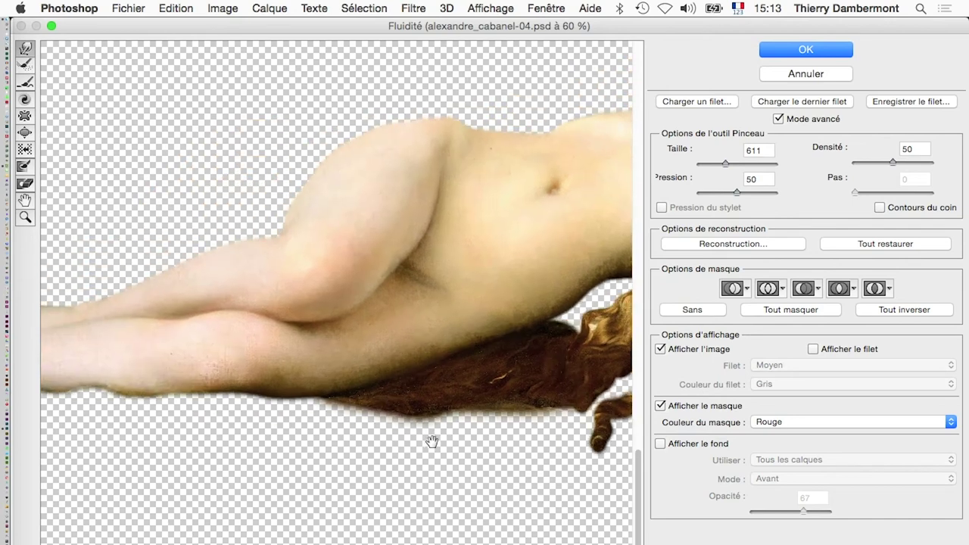
drag(194, 140, 148, 133)
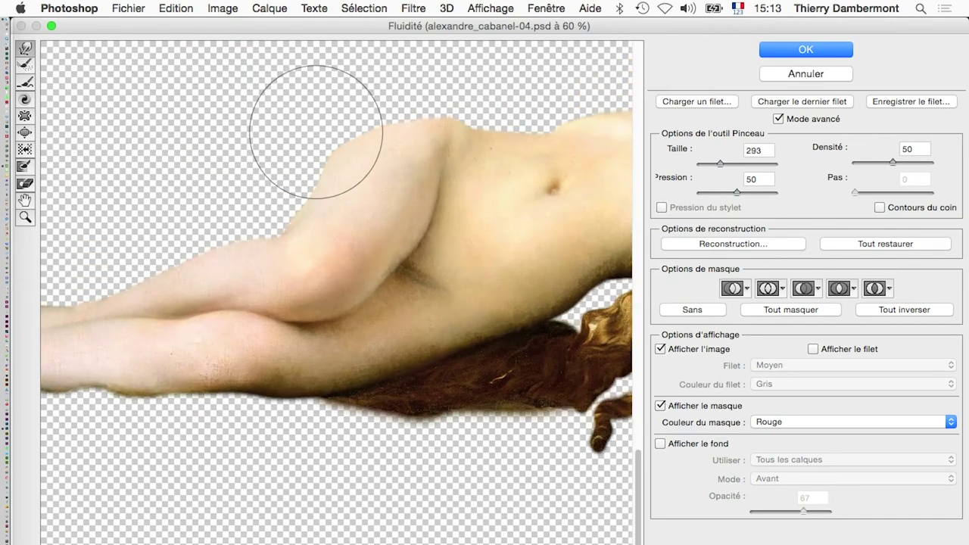
drag(268, 317, 472, 312)
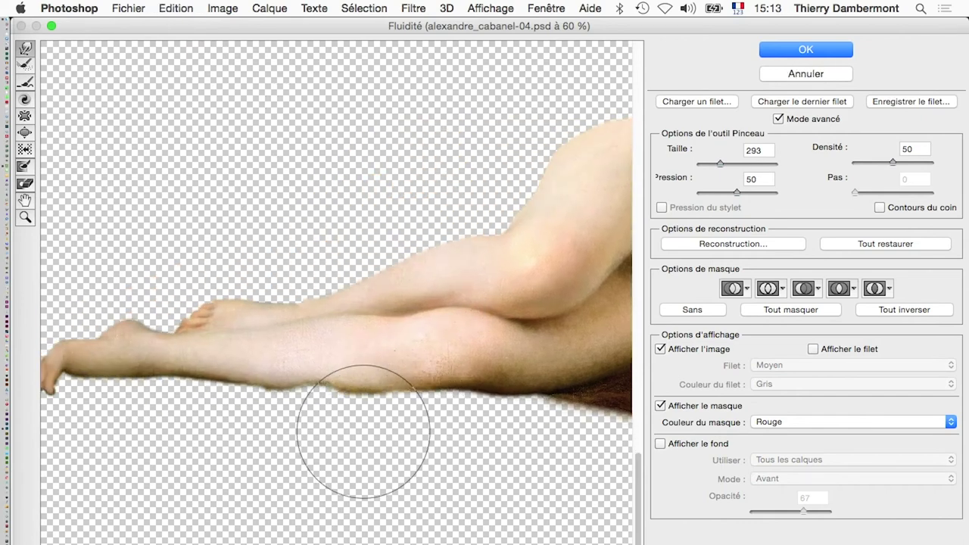
scroll(364, 423, down, 3)
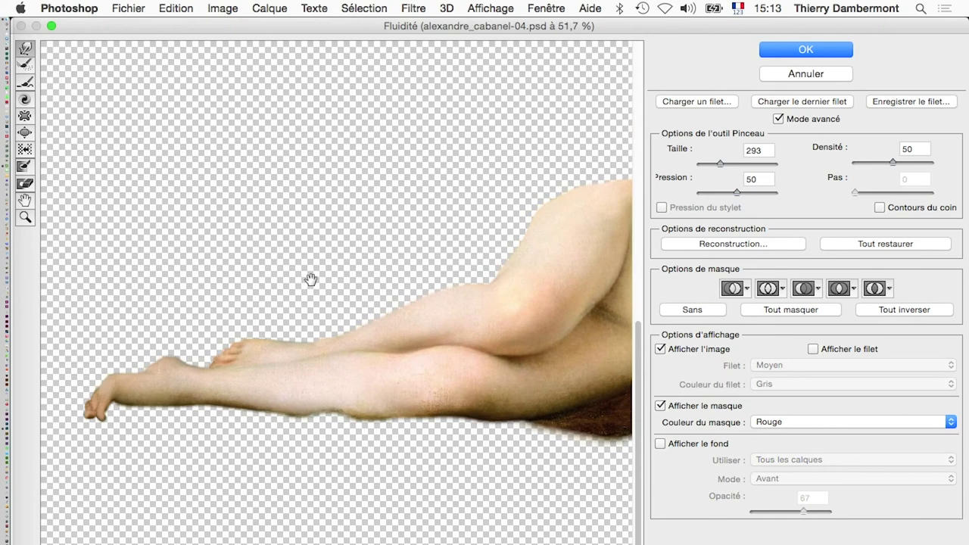
drag(359, 439, 500, 430)
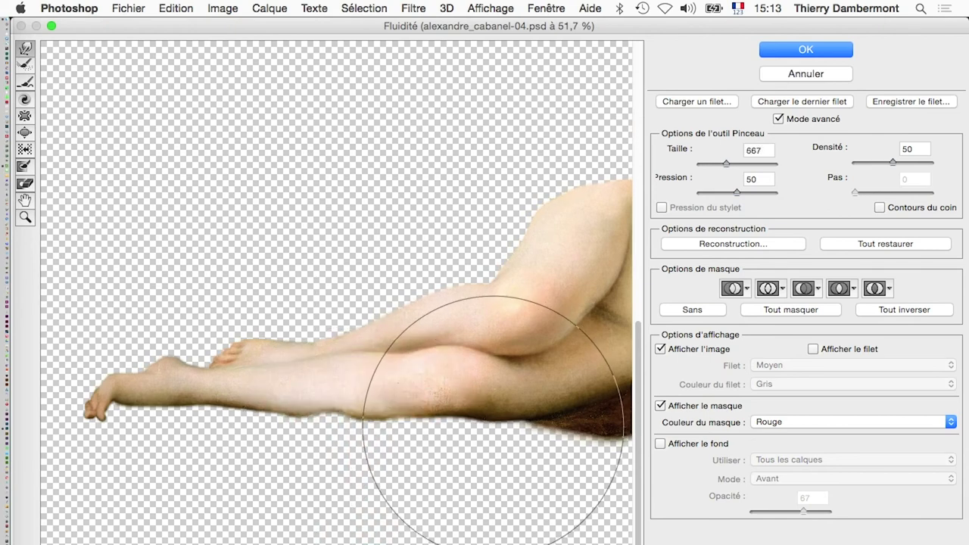
mouse_move(349, 481)
mouse_down()
mouse_move(292, 454)
mouse_move(194, 457)
mouse_move(255, 497)
mouse_move(421, 402)
mouse_move(385, 443)
mouse_move(322, 447)
mouse_up()
Zoom in on the torso with a smaller brush and lift the breast contour
drag(323, 298, 274, 289)
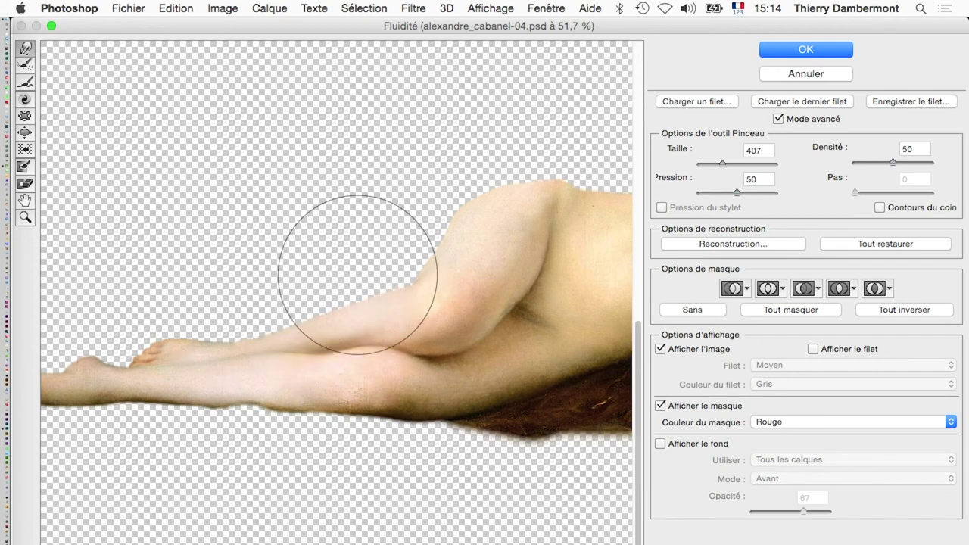
drag(389, 389, 279, 407)
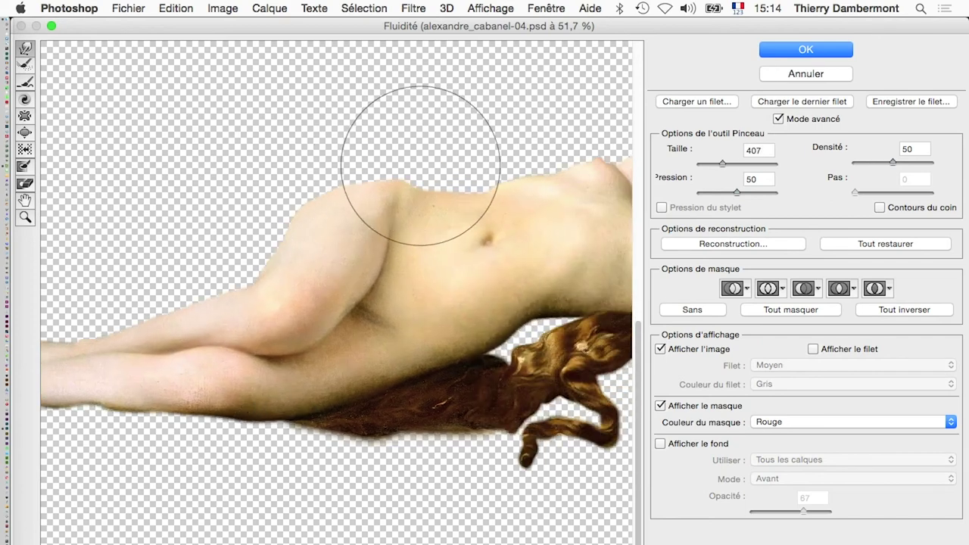
scroll(390, 212, up, 1)
click(401, 227)
drag(401, 233, 318, 209)
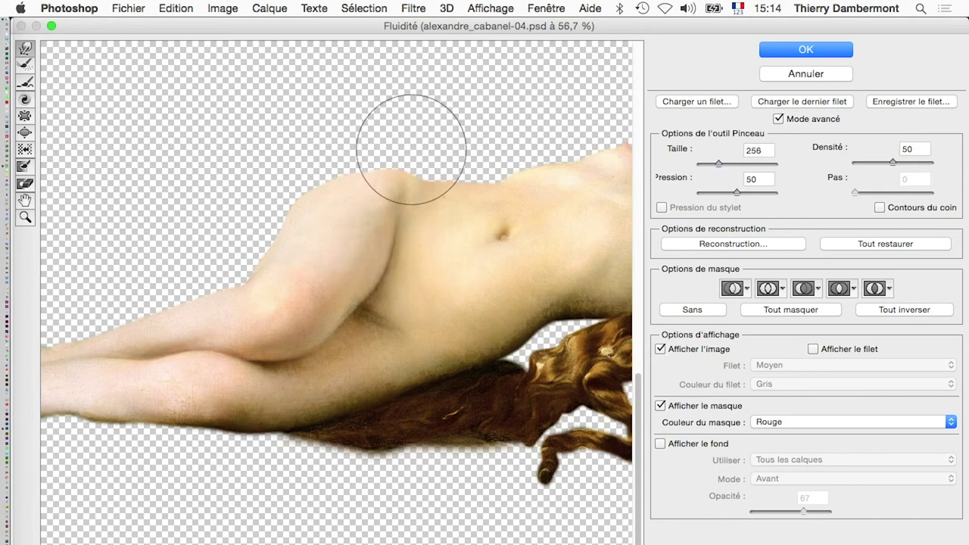
drag(471, 189, 301, 373)
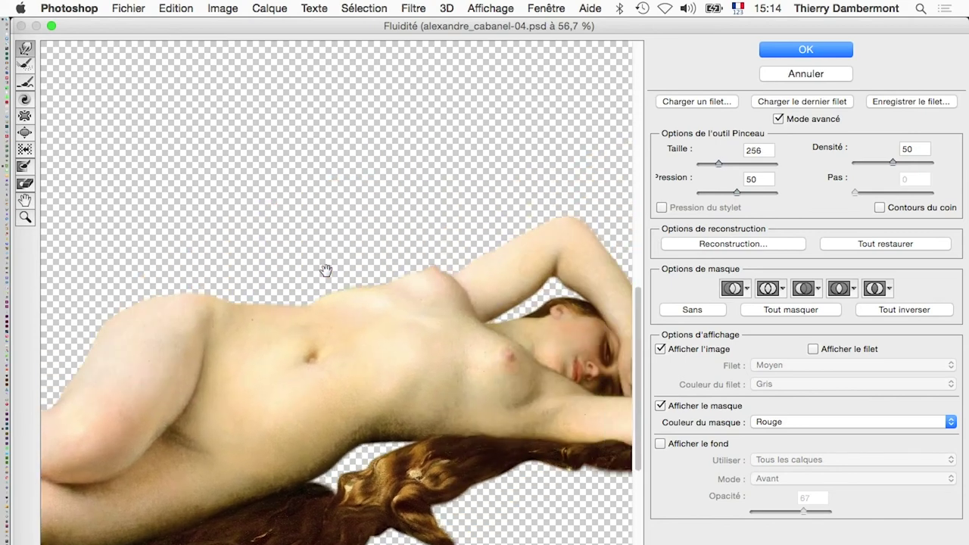
scroll(404, 411, right, 2)
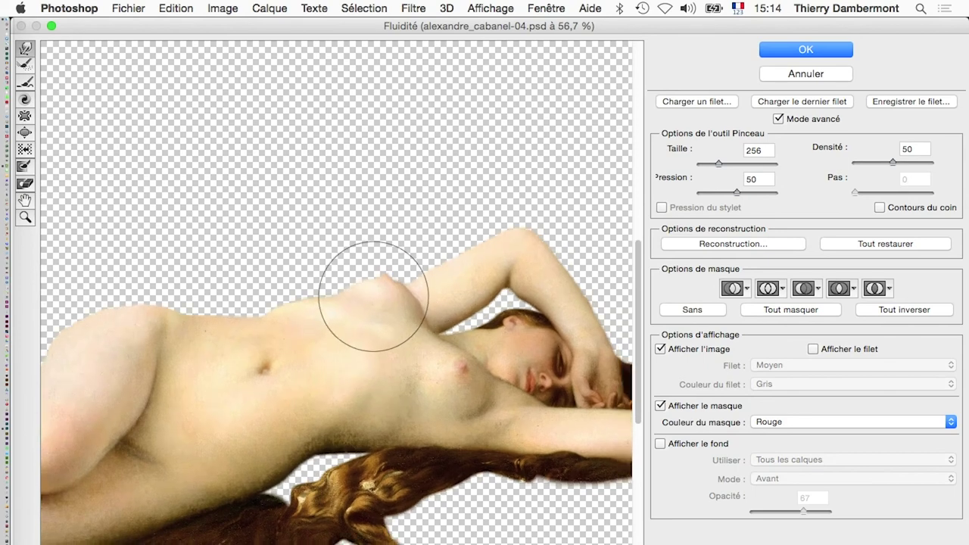
drag(388, 325, 380, 293)
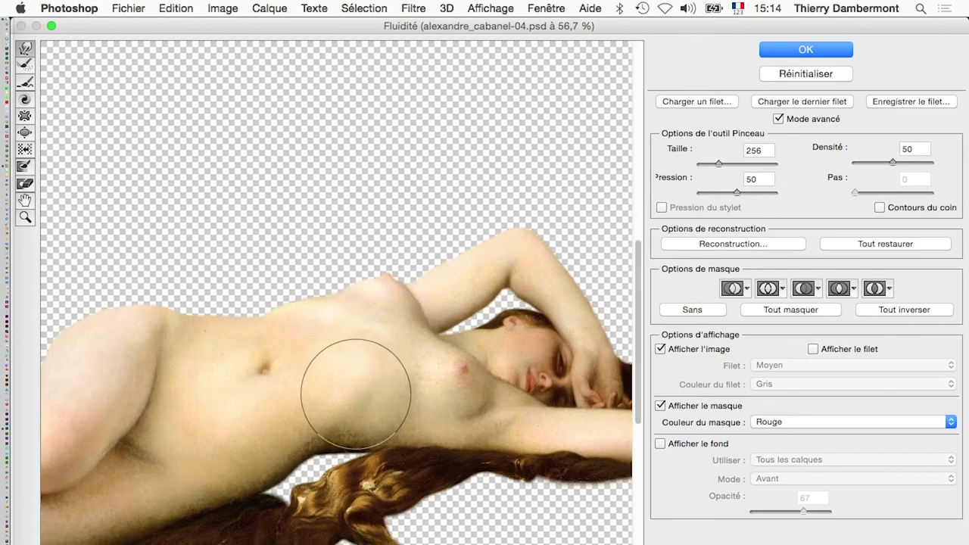
Push the breast outward with a finer brush and apply the Liquify warp
drag(354, 389, 435, 389)
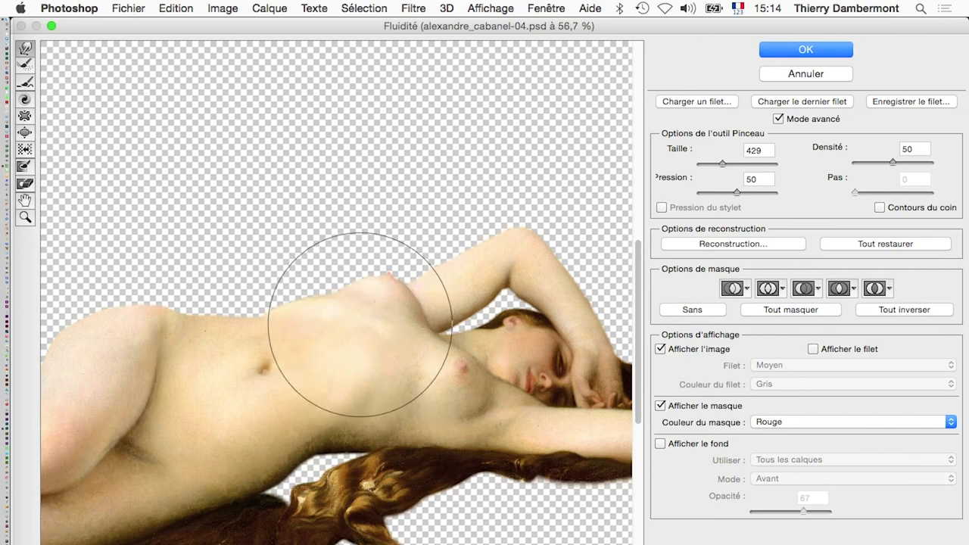
key(alt)
drag(387, 367, 322, 367)
scroll(316, 373, up, 2)
scroll(315, 374, up, 1)
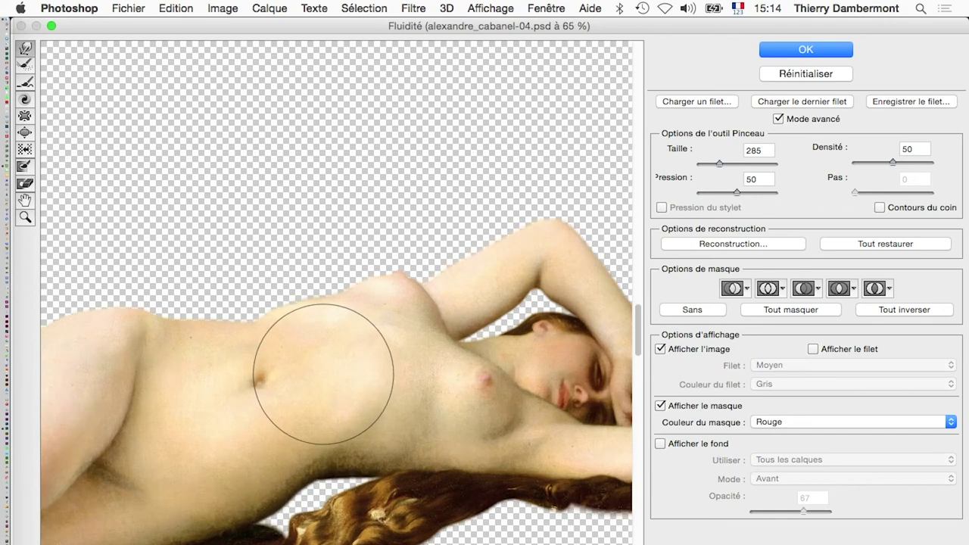
scroll(296, 372, up, 1)
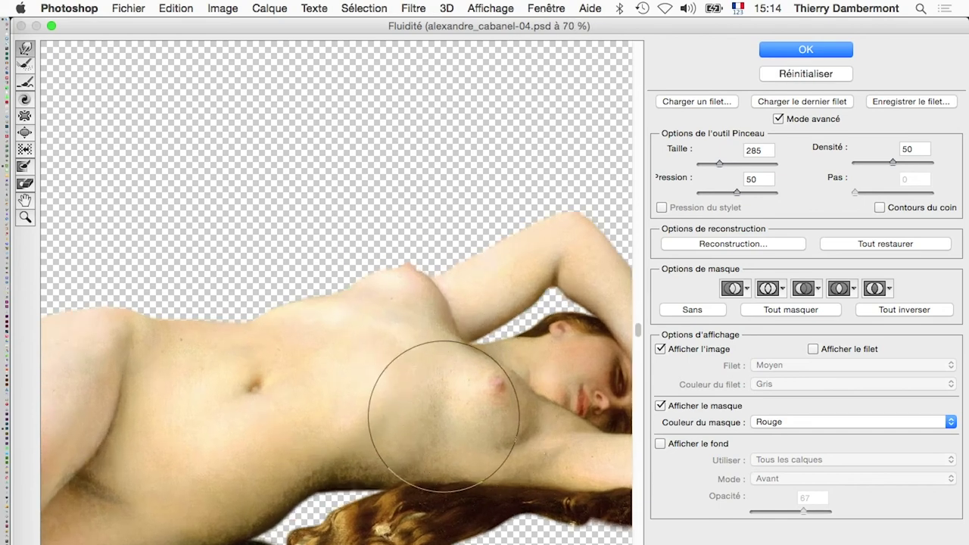
mouse_move(420, 414)
mouse_down()
mouse_move(363, 372)
mouse_move(355, 426)
mouse_up()
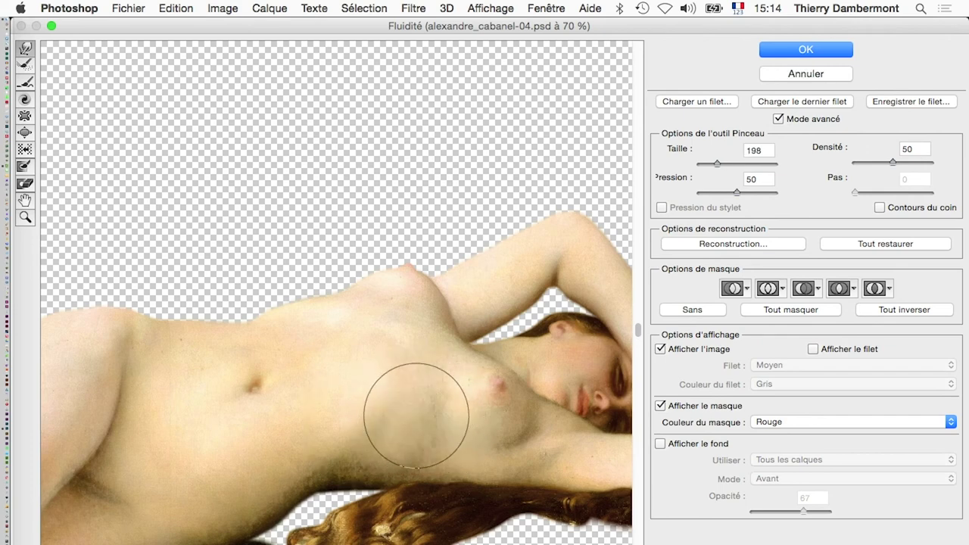
drag(484, 406, 512, 413)
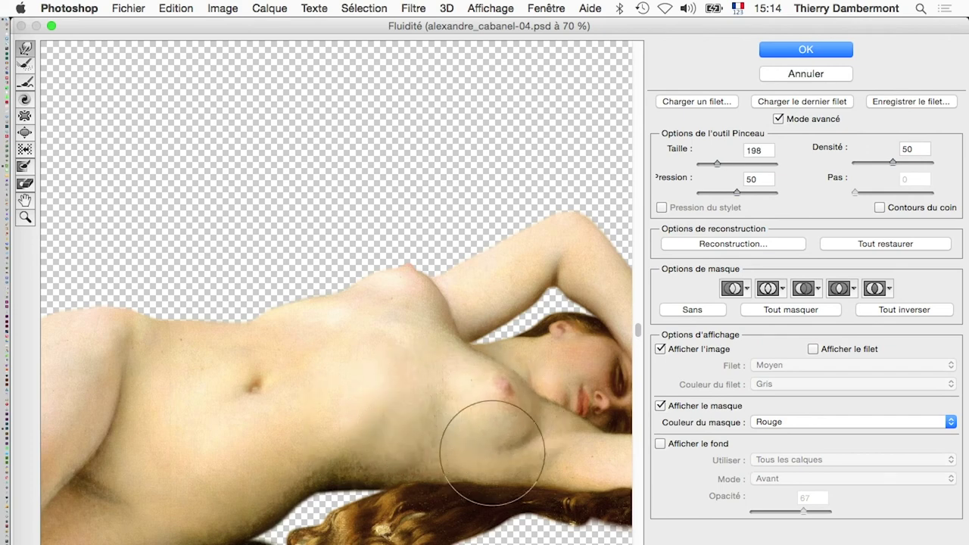
drag(407, 472, 232, 454)
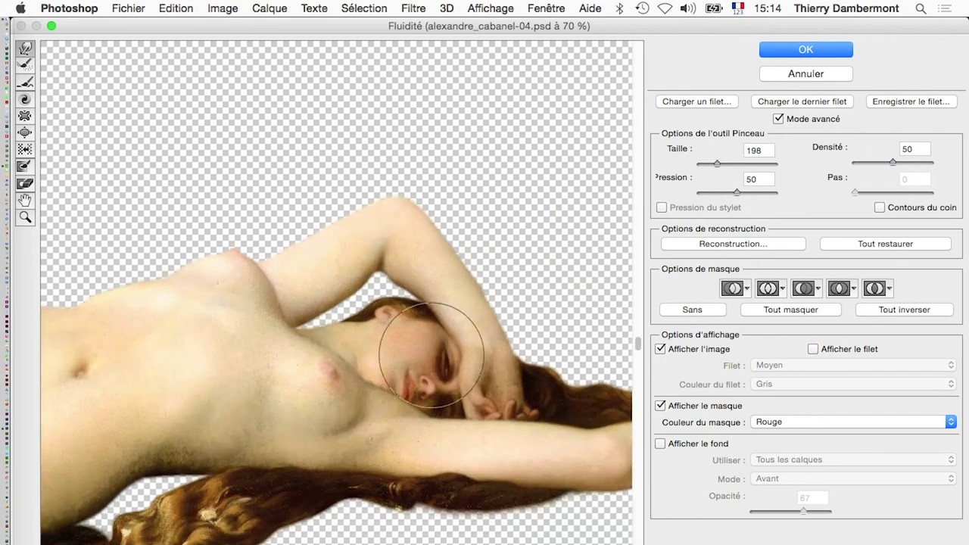
click(783, 53)
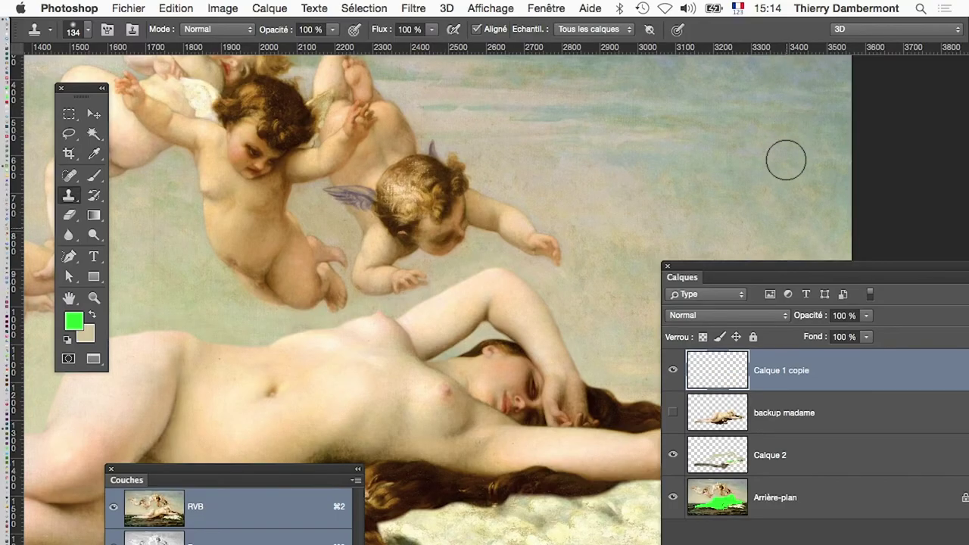
Inspect the reshaped legs and feet for green fringes along their edges
alt+click(541, 436)
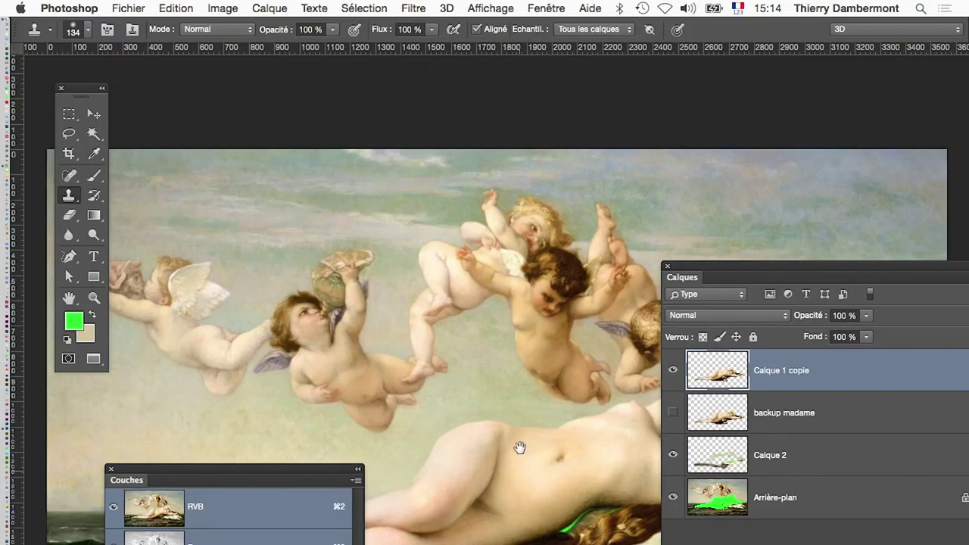
mouse_move(519, 447)
mouse_down()
mouse_move(492, 321)
mouse_move(541, 222)
mouse_move(566, 201)
mouse_up()
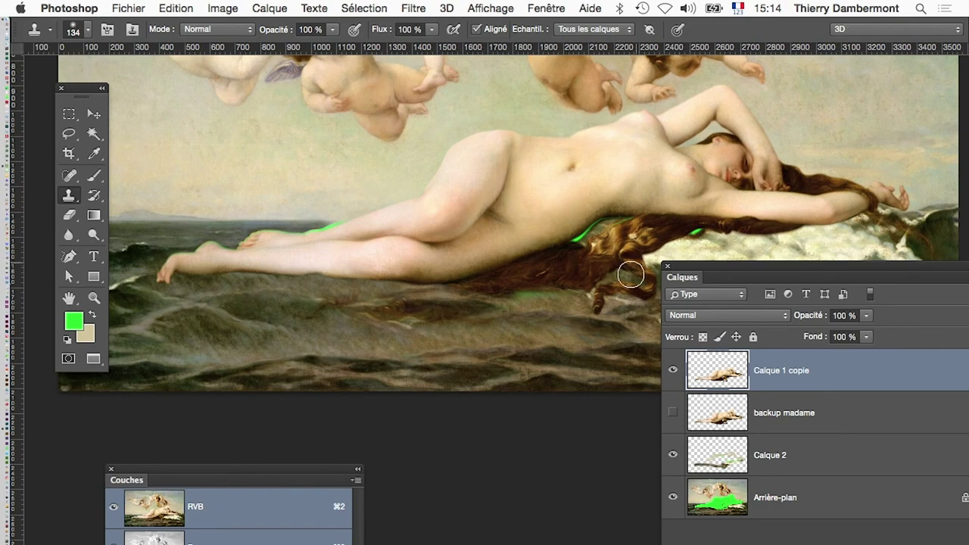
click(325, 259)
click(271, 242)
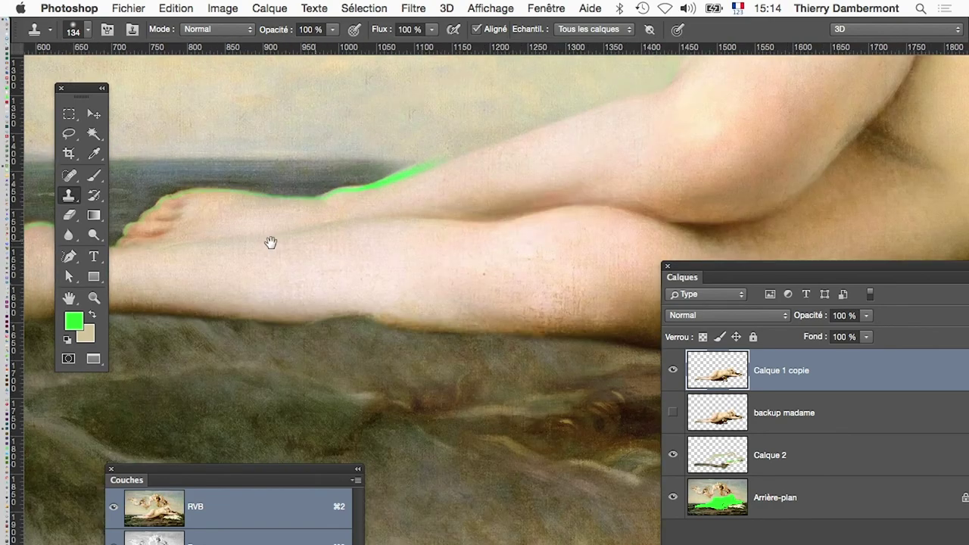
mouse_move(366, 264)
mouse_down()
mouse_move(477, 326)
mouse_move(594, 264)
mouse_up()
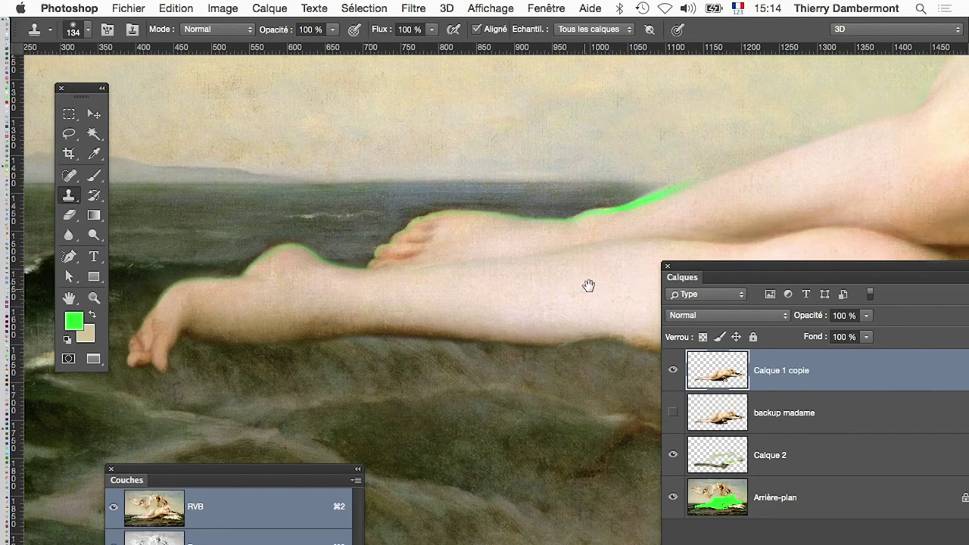
drag(588, 285, 175, 302)
Check the torso, head and cherubs, then make Calque 2 the working layer
drag(500, 306, 263, 305)
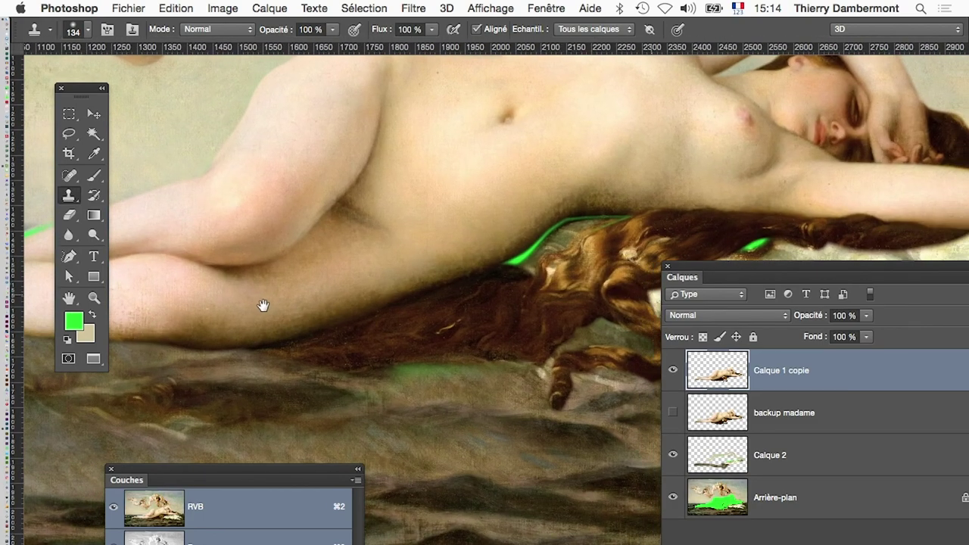
drag(633, 187, 439, 350)
drag(465, 417, 379, 396)
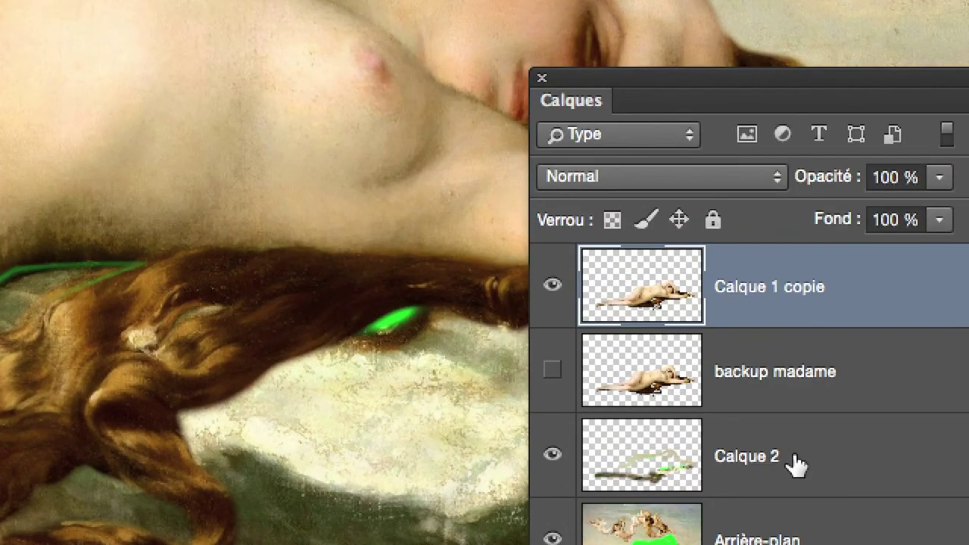
click(794, 463)
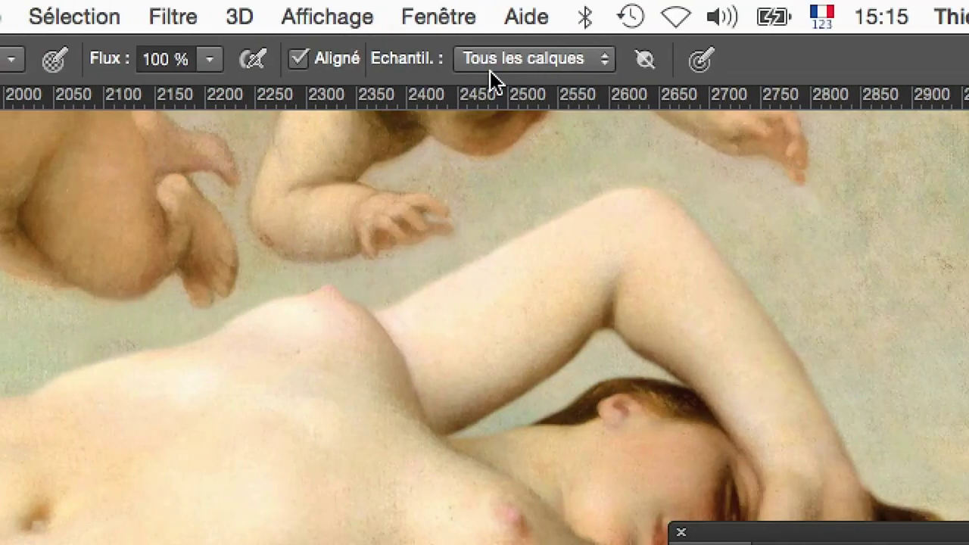
Set Clone Stamp sampling to the active and lower layers, hide panels, and shrink the brush
click(505, 60)
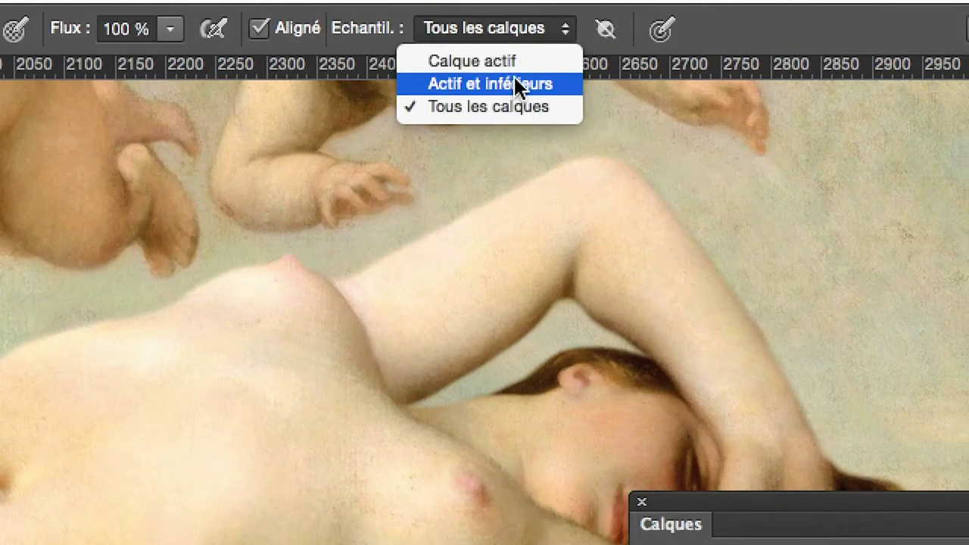
click(522, 79)
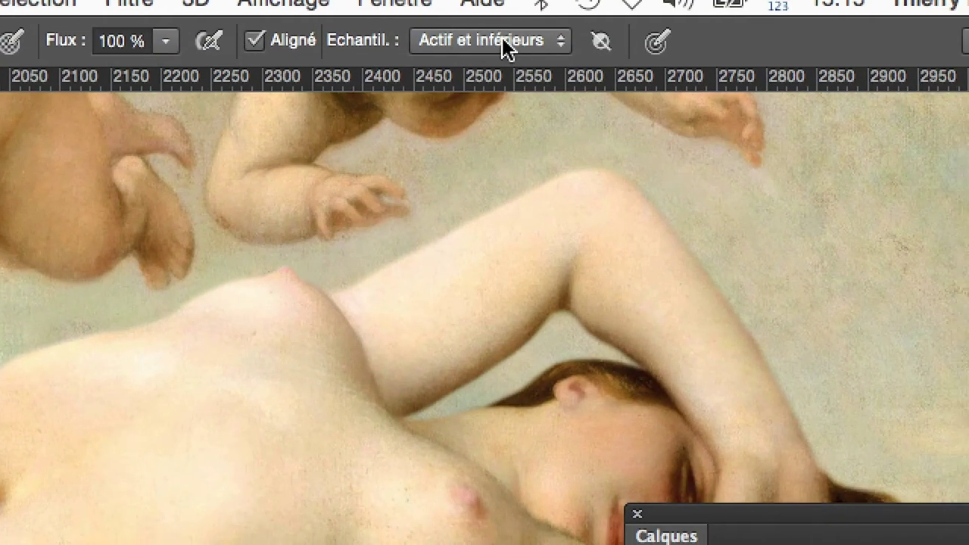
key(Tab)
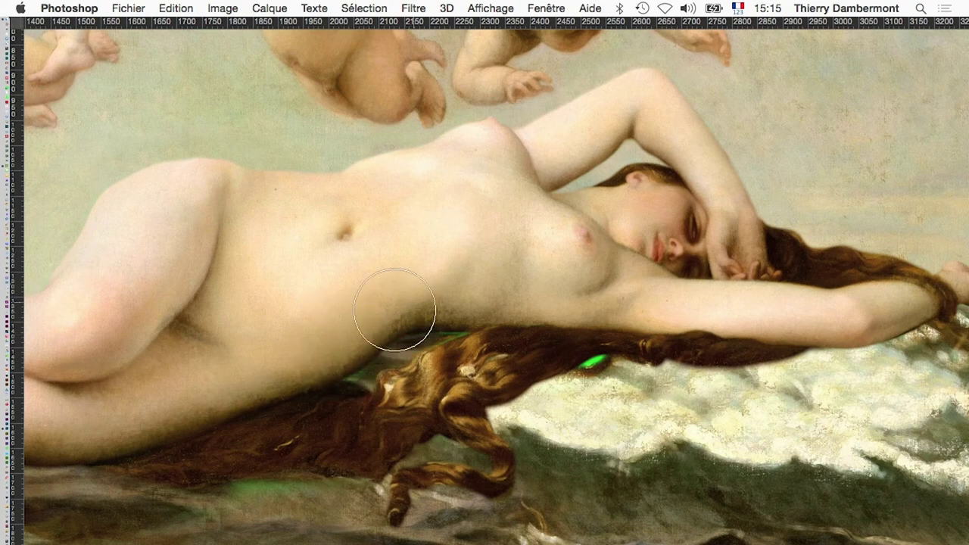
drag(674, 422, 656, 420)
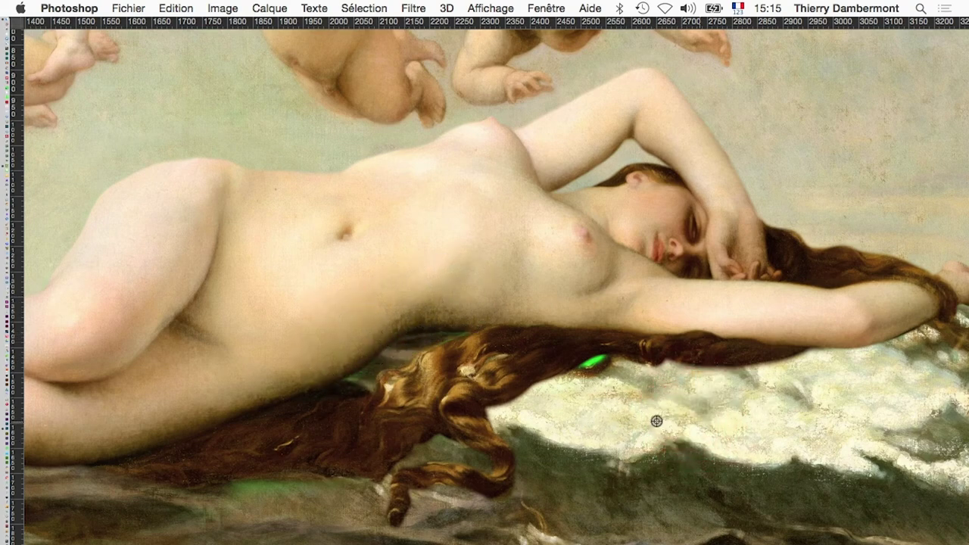
Clone dark sea over the green fringe on the upper leg and calf
mouse_move(626, 376)
mouse_down()
mouse_move(638, 461)
mouse_move(367, 503)
mouse_up()
drag(468, 455, 512, 469)
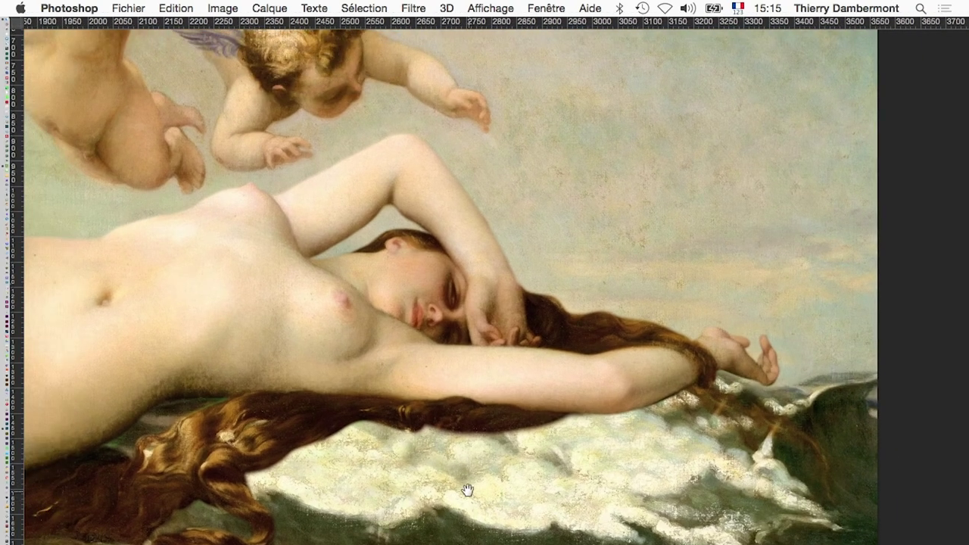
drag(465, 488, 936, 443)
drag(424, 470, 680, 470)
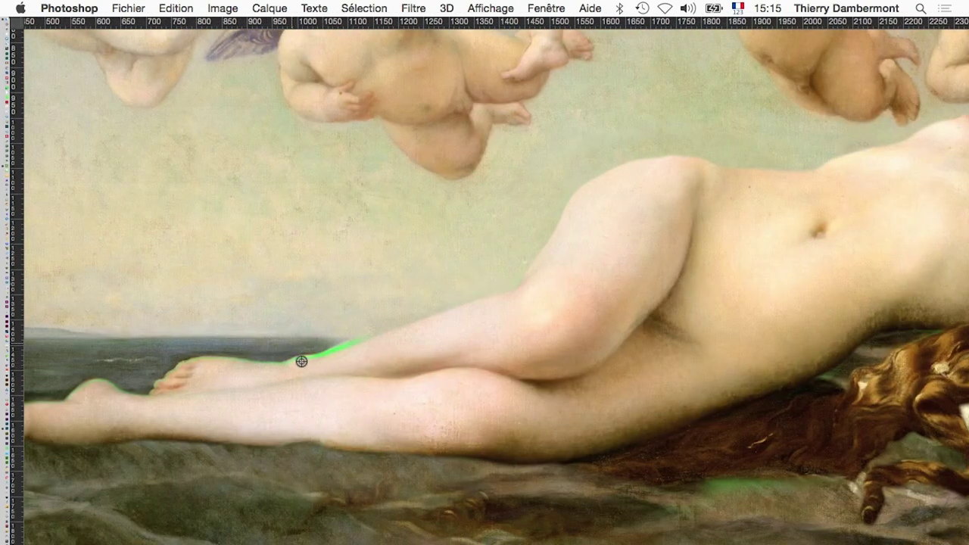
scroll(301, 361, up, 2)
mouse_move(245, 371)
mouse_down()
mouse_move(647, 376)
mouse_move(681, 353)
mouse_move(750, 353)
mouse_up()
key(super+z)
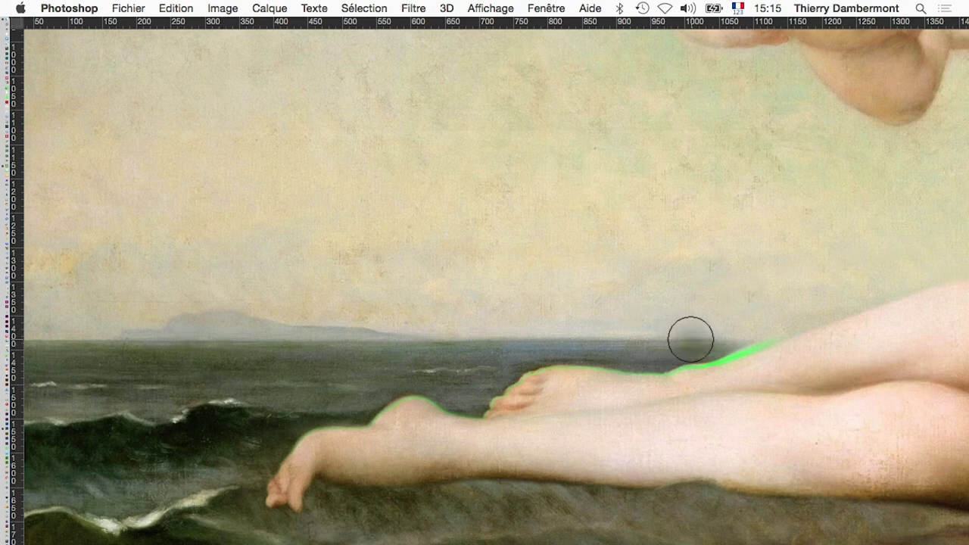
drag(688, 340, 708, 339)
drag(785, 340, 585, 362)
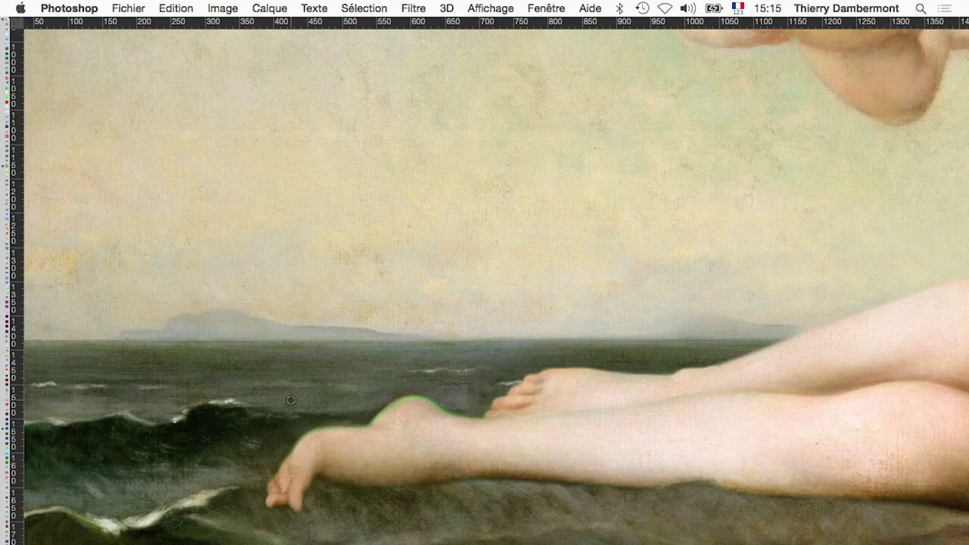
drag(370, 401, 425, 391)
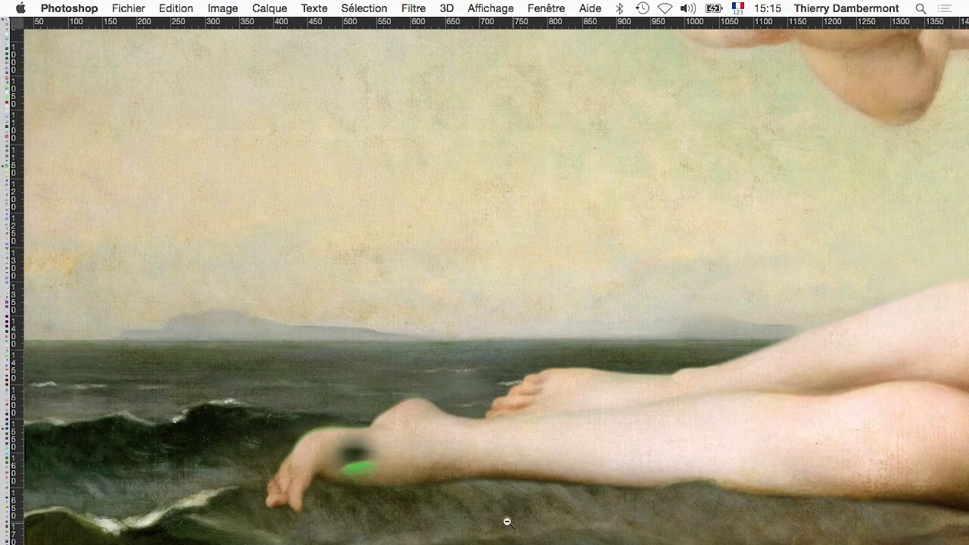
Zoom out and pan to view the whole painting
scroll(506, 519, down, 2)
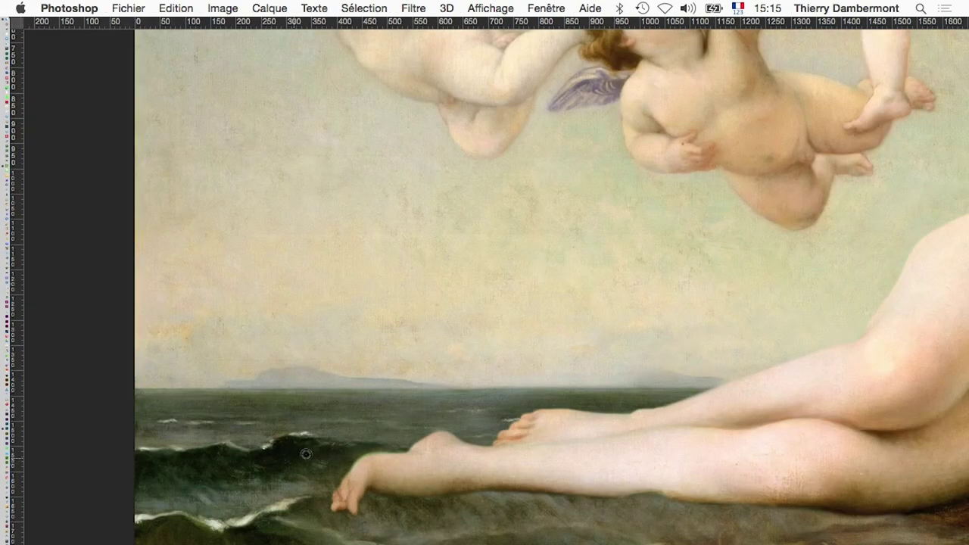
drag(914, 530, 361, 535)
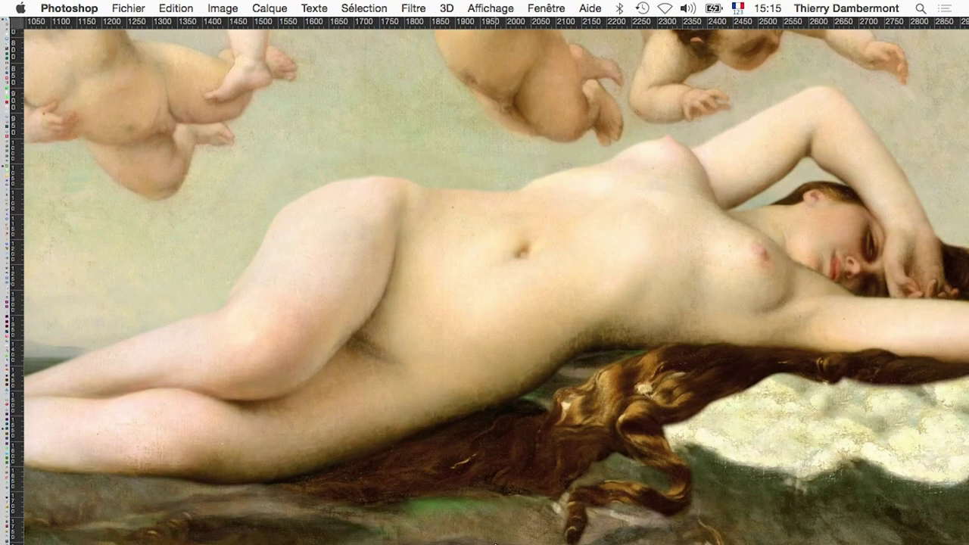
scroll(496, 542, right, 5)
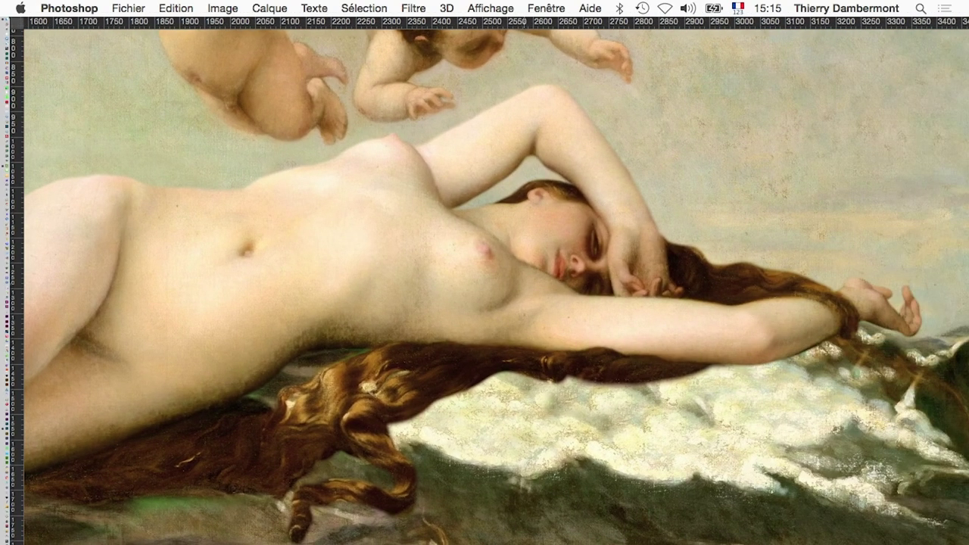
alt+click(516, 537)
drag(667, 499, 639, 219)
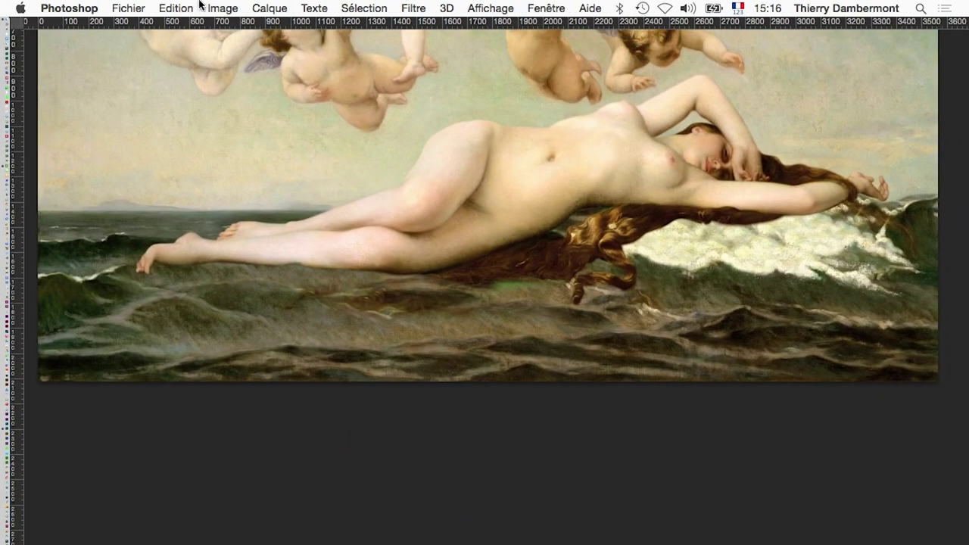
Save the painting as alexandre_cabanel-05.psd, accepting the compatibility options
click(127, 8)
click(195, 161)
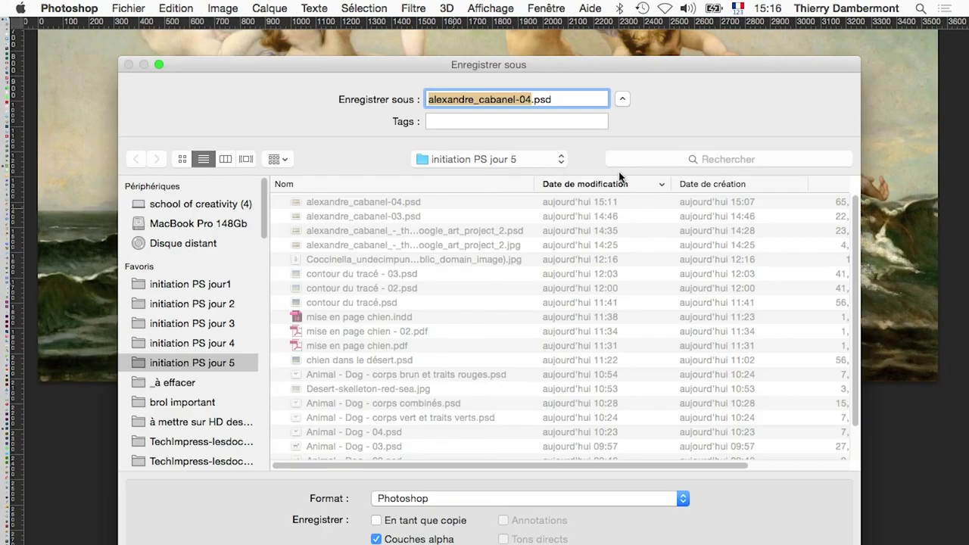
key(BackSpace)
text(5)
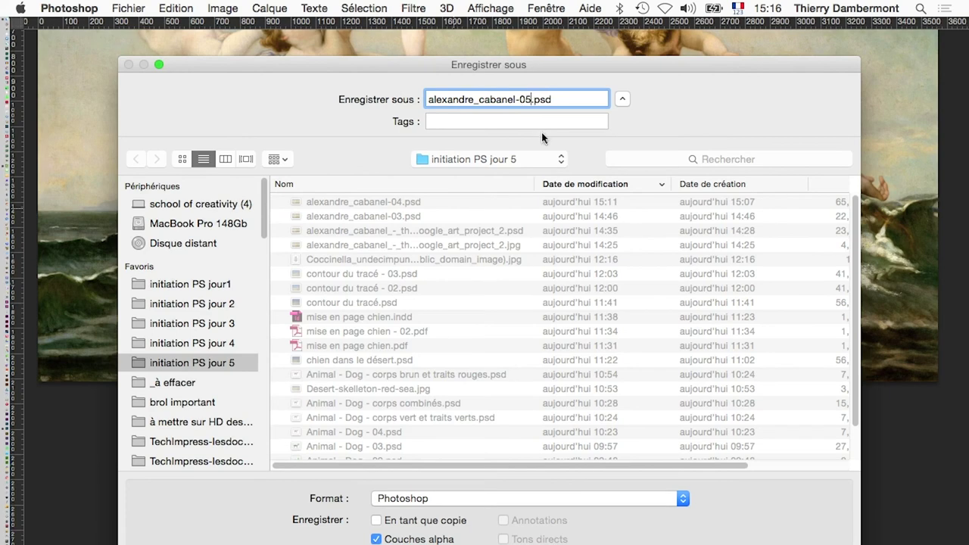
key(Return)
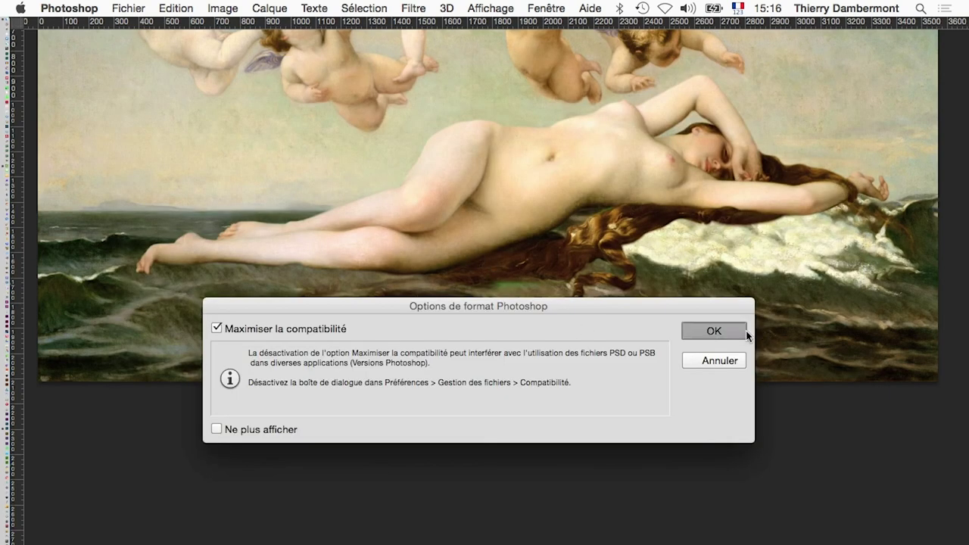
click(745, 331)
Open a second window on the same document and leave full-screen mode
click(551, 8)
mouse_move(566, 27)
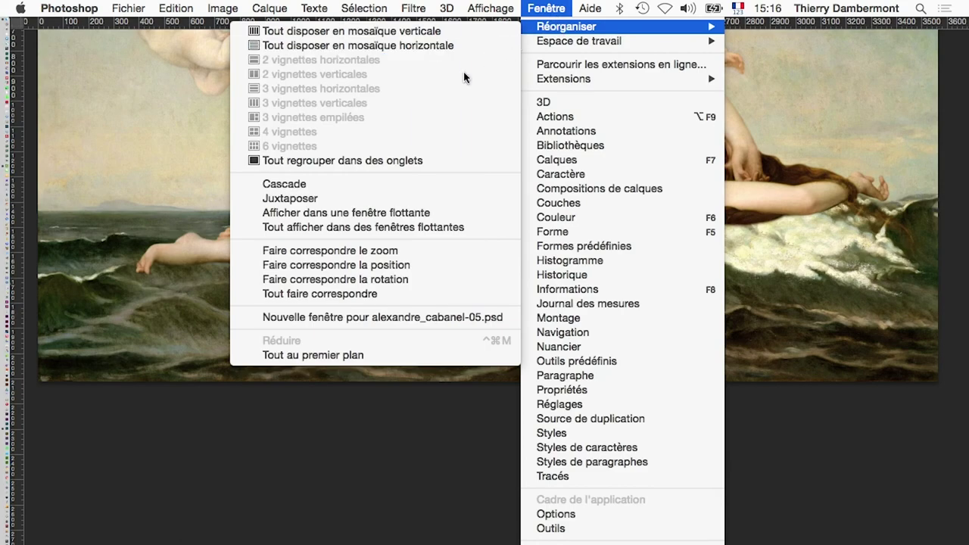
click(364, 354)
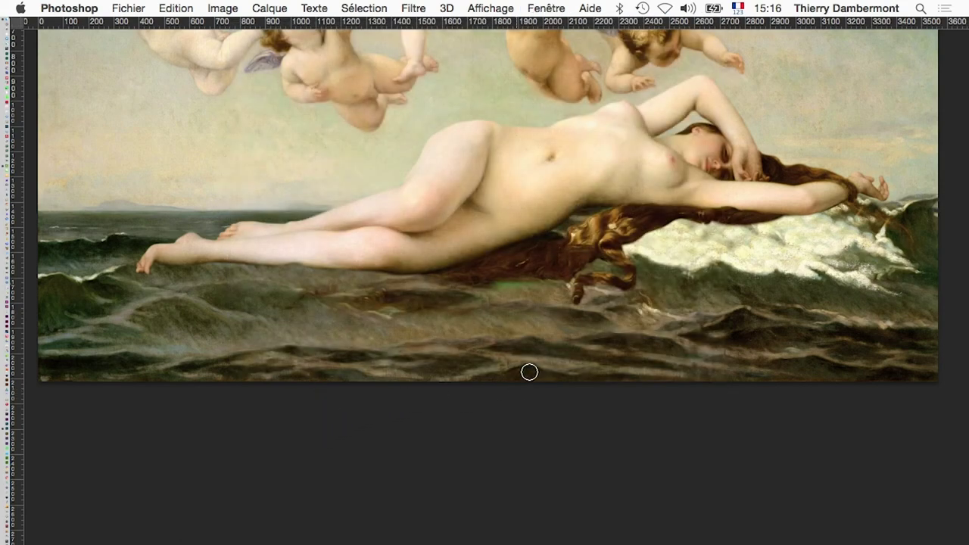
click(551, 8)
mouse_move(575, 26)
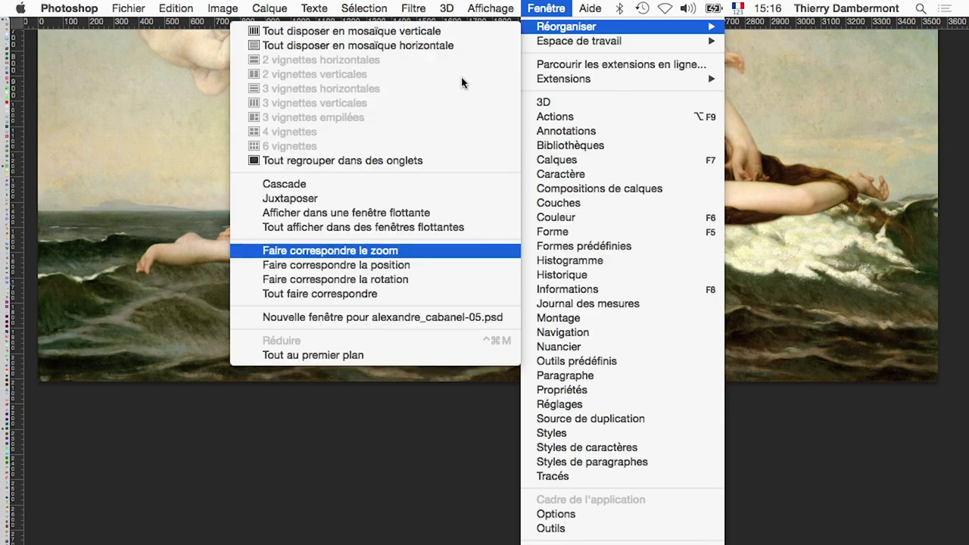
click(401, 317)
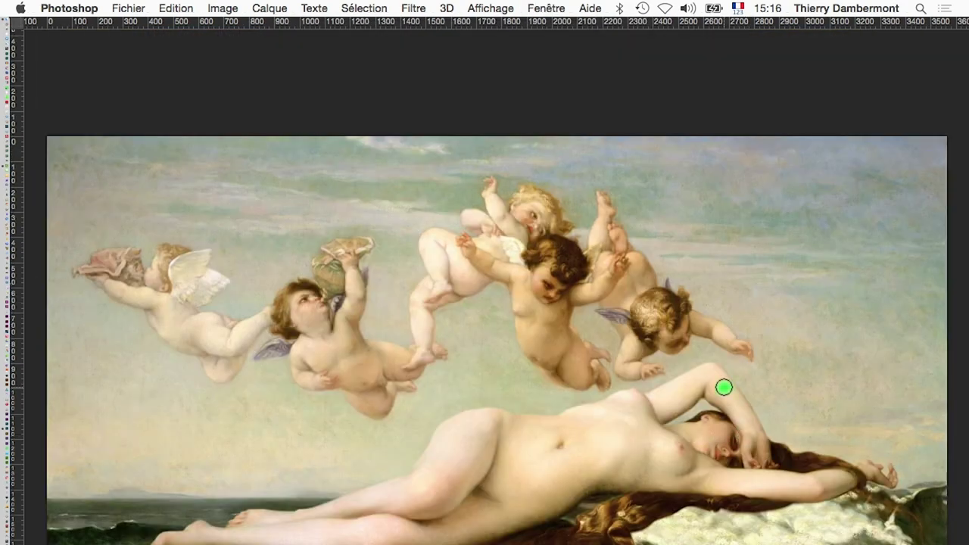
key(f)
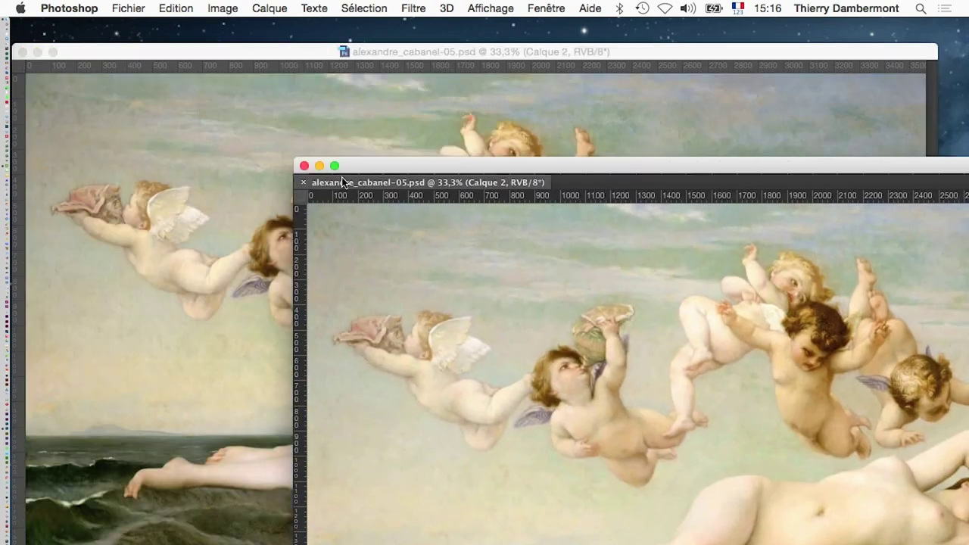
Float the second window, show the Layers panel, hide Calque 1 copie and show backup madame
drag(302, 72, 386, 168)
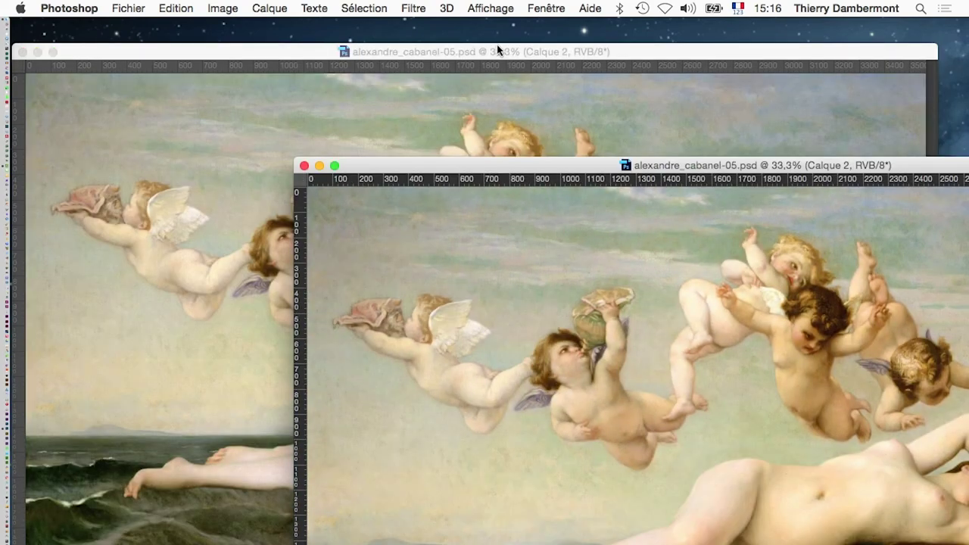
click(545, 8)
click(583, 160)
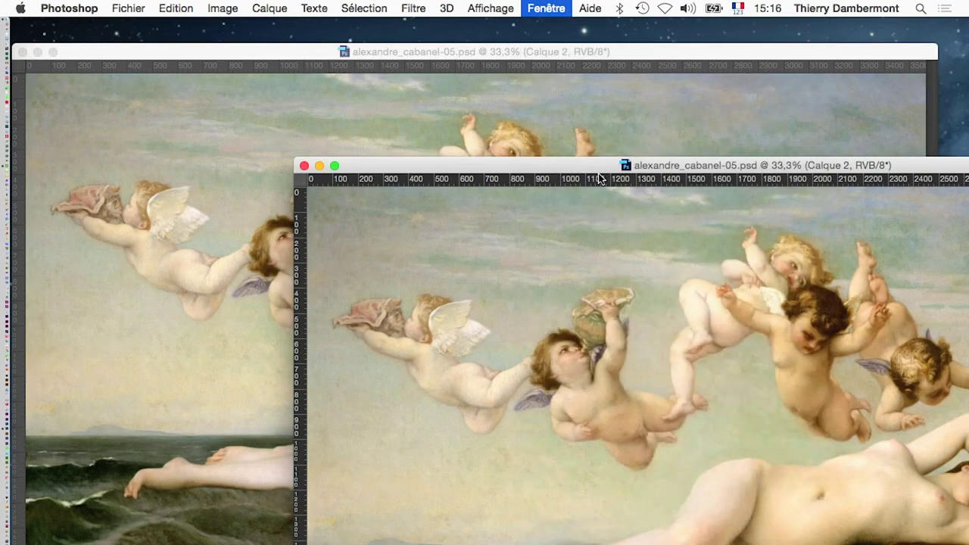
click(673, 454)
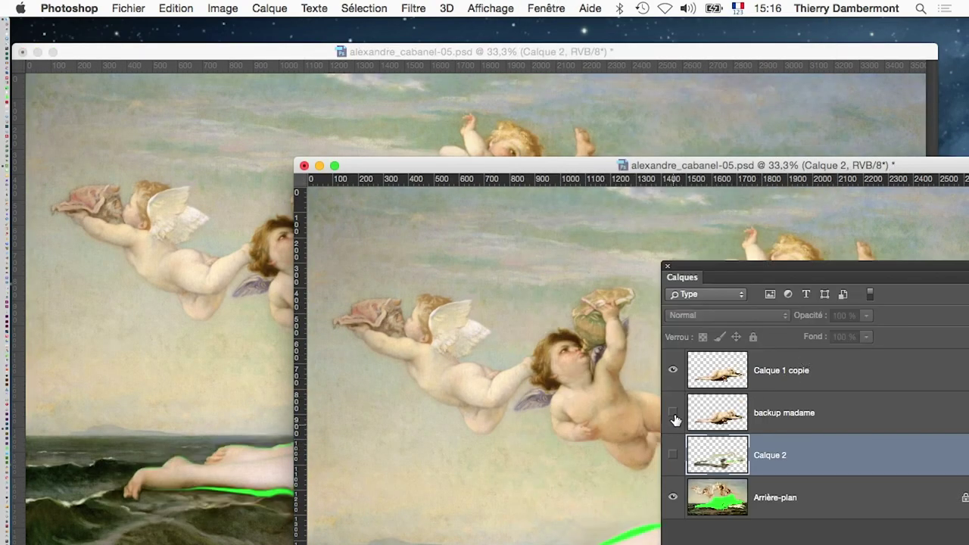
click(673, 454)
click(673, 372)
click(672, 412)
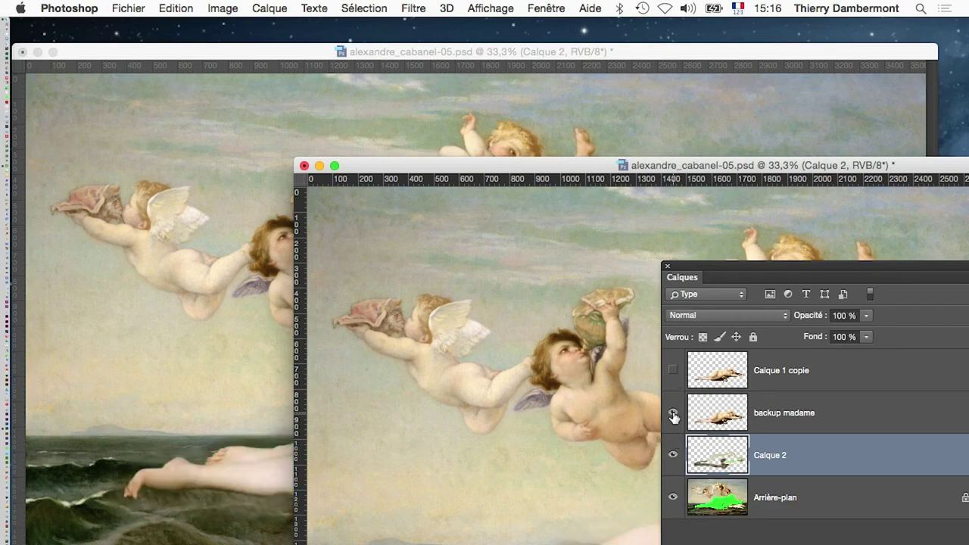
Close the duplicate window and start Save As
click(303, 165)
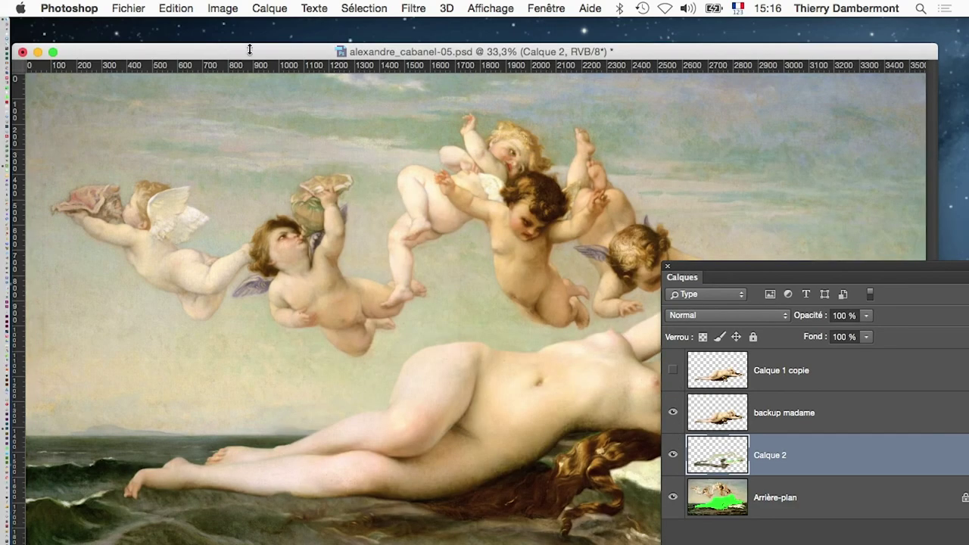
click(128, 9)
click(194, 163)
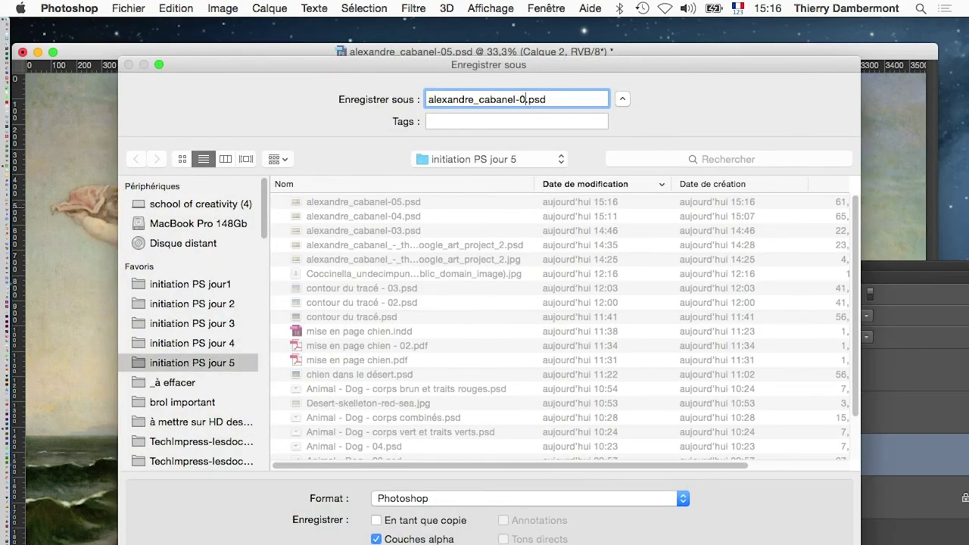
Save as alexandre_cabanel-06.psd and move the document window down-right
key(Return)
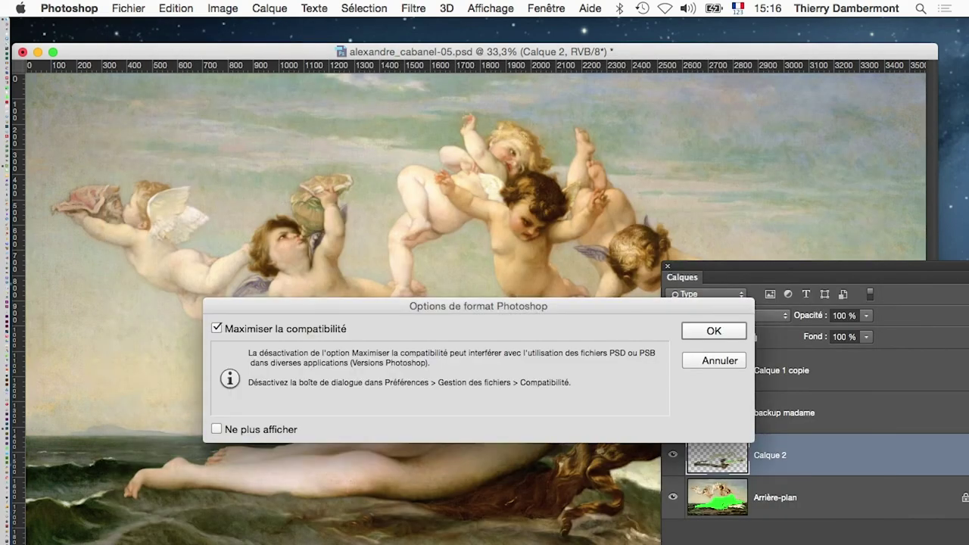
click(691, 330)
click(128, 8)
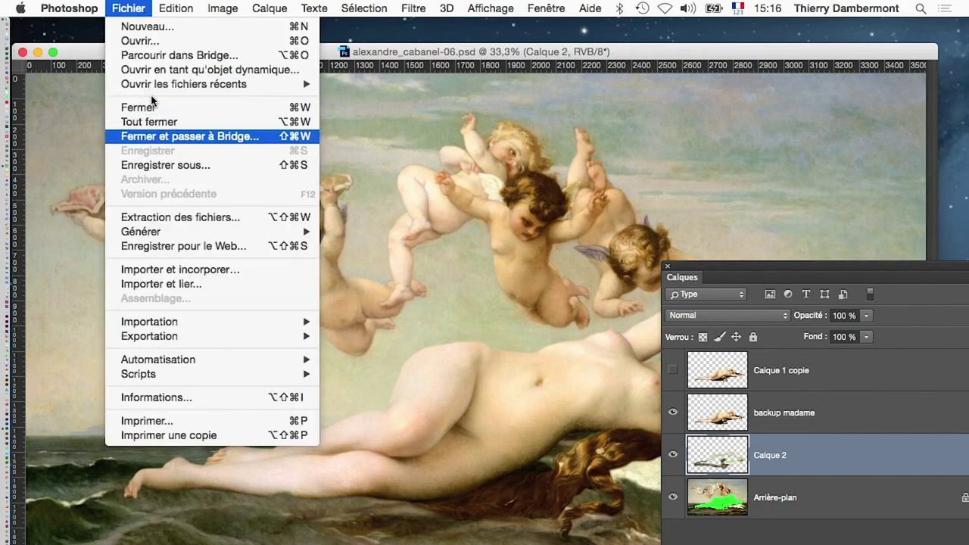
click(462, 89)
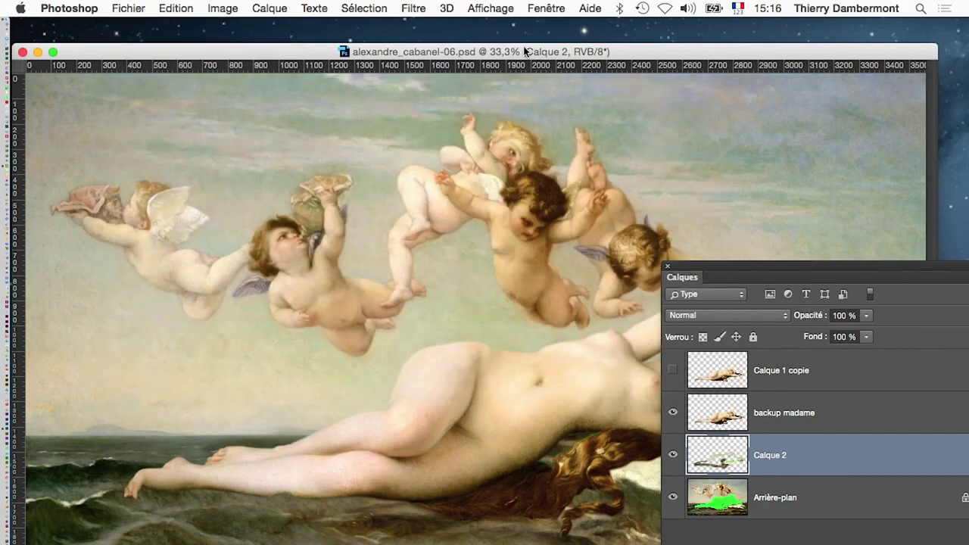
drag(524, 49, 590, 104)
Reopen alexandre_cabanel-05.psd in its own floating window and switch to the 3D workspace
click(128, 9)
mouse_move(184, 84)
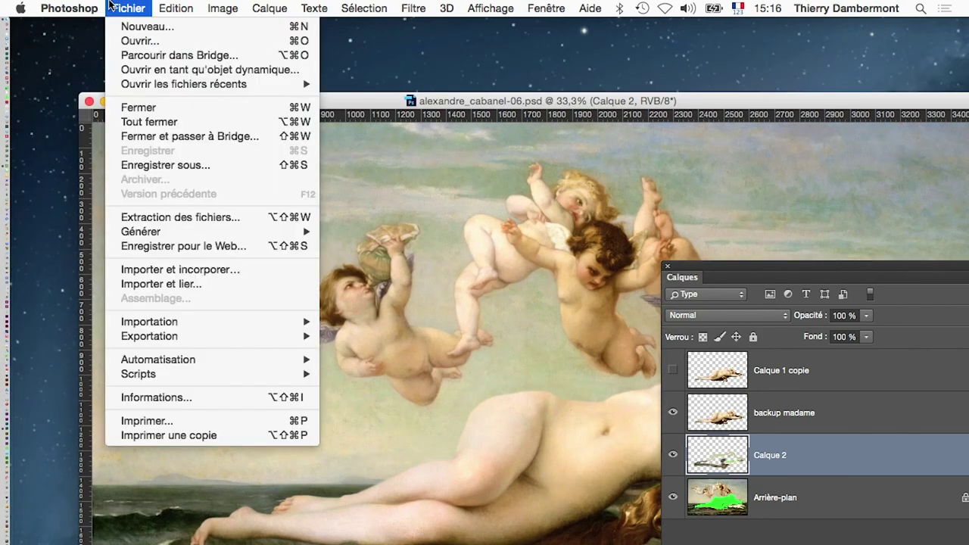
click(422, 99)
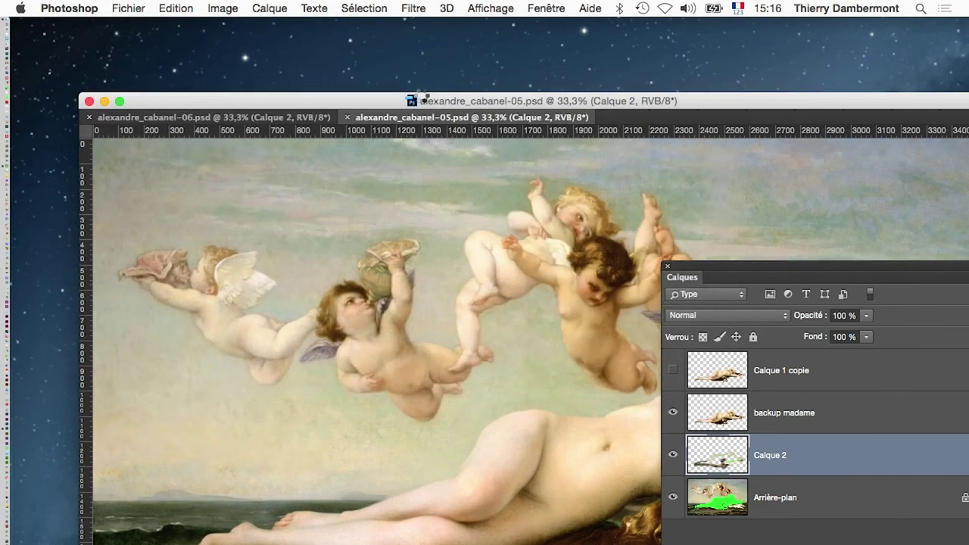
drag(409, 118, 409, 214)
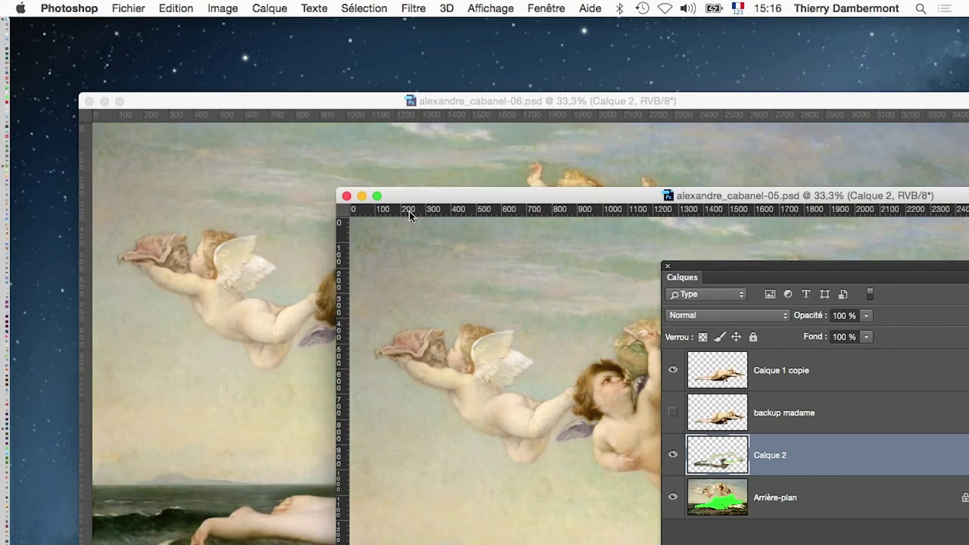
drag(361, 107, 303, 50)
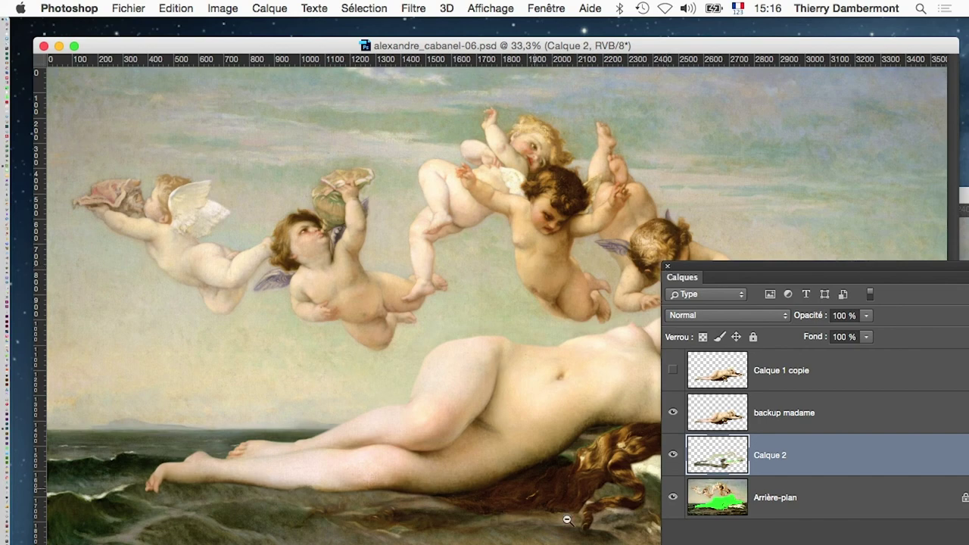
click(546, 9)
mouse_move(567, 26)
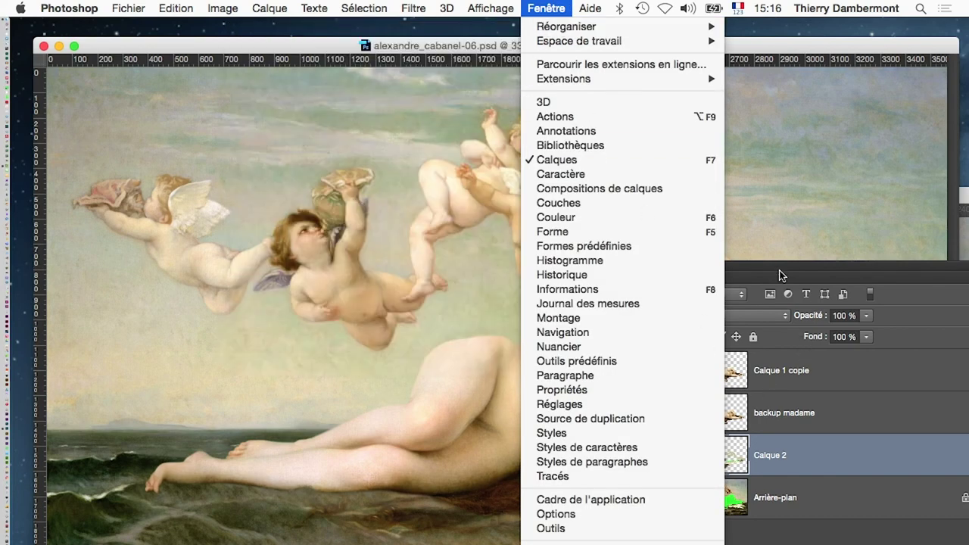
click(781, 276)
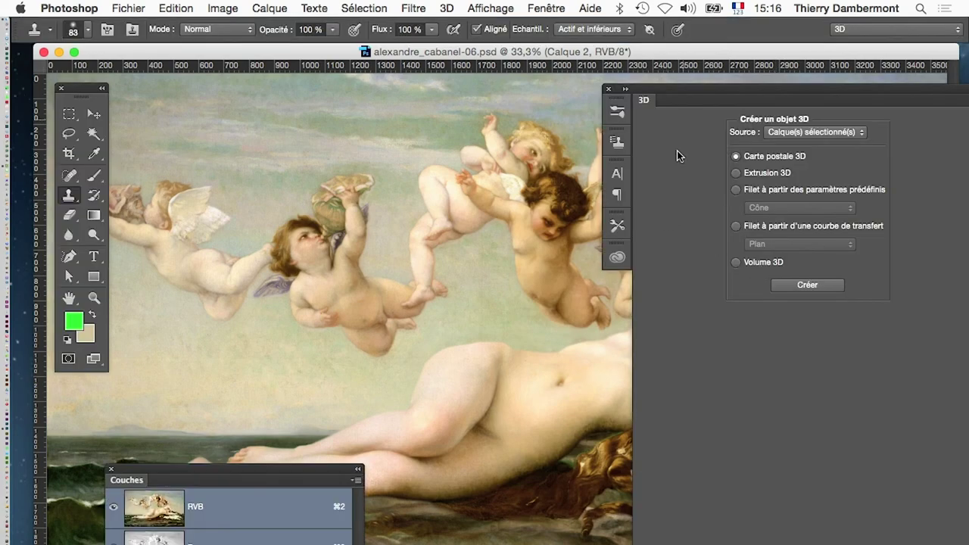
Close the 3D panel, collapse the channels panel, and show the Réorganiser window options
click(609, 91)
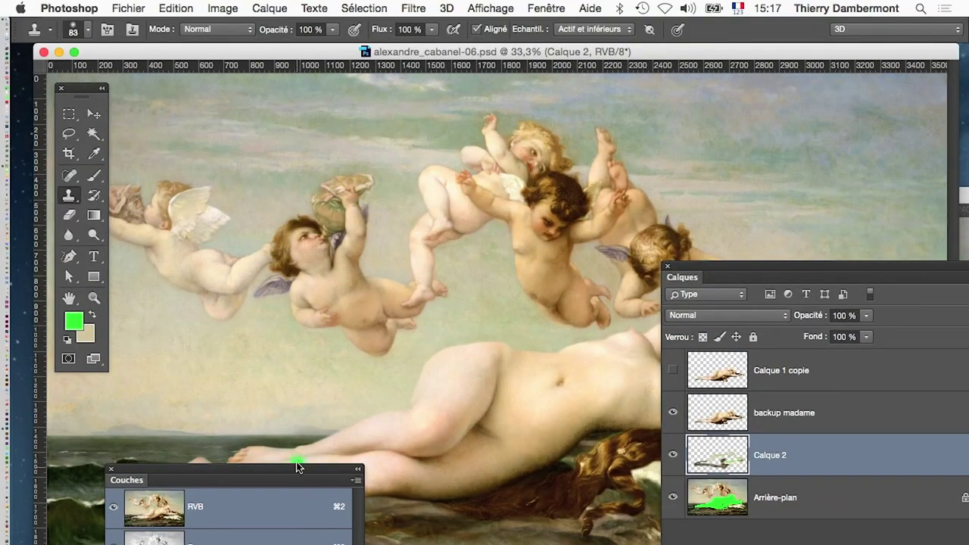
double_click(298, 467)
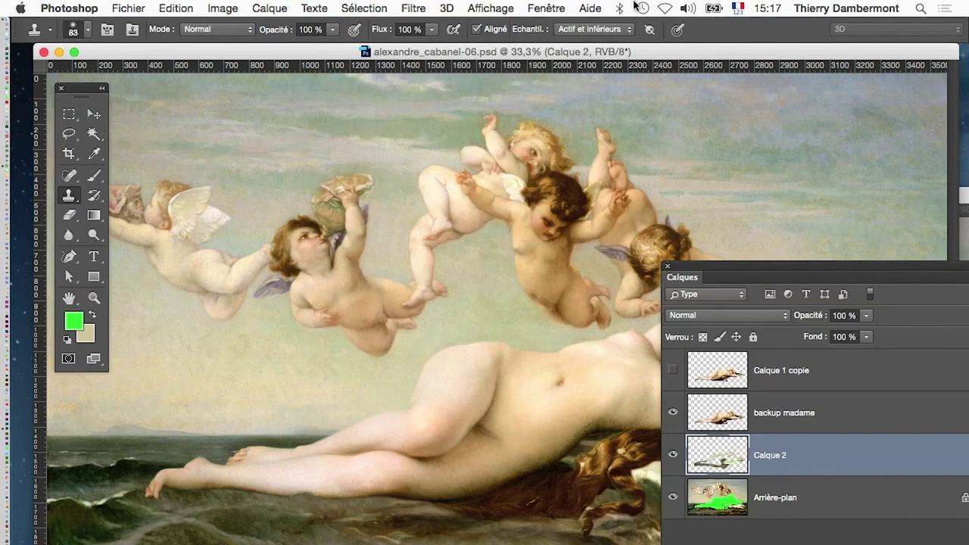
click(546, 8)
mouse_move(566, 27)
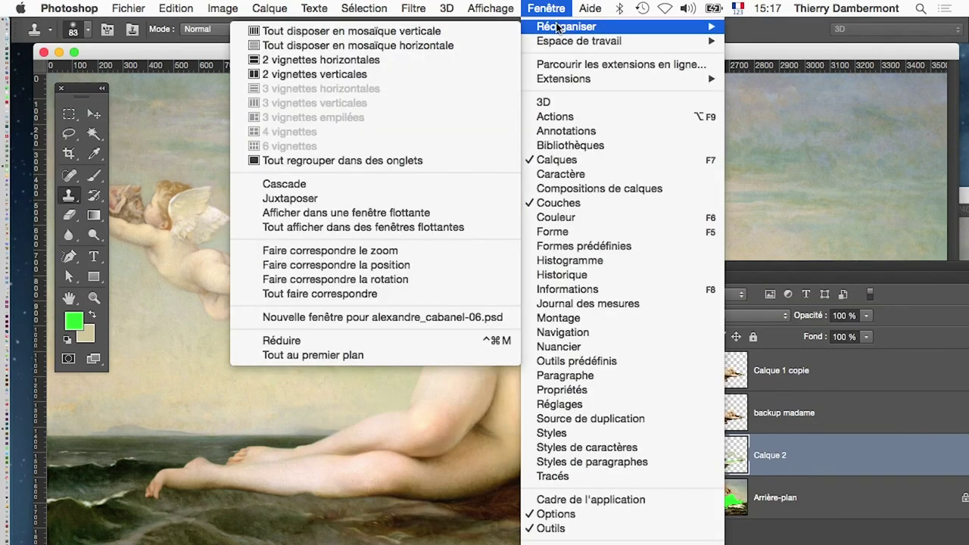
Tile cabanel-06 and cabanel-05 as 2 horizontal windows and close the Calques panel
click(428, 65)
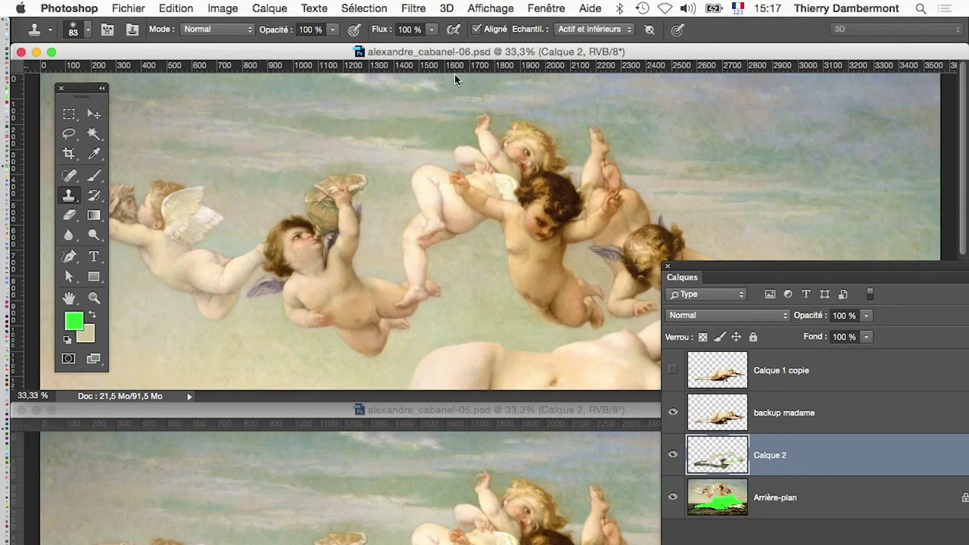
scroll(474, 222, down, 5)
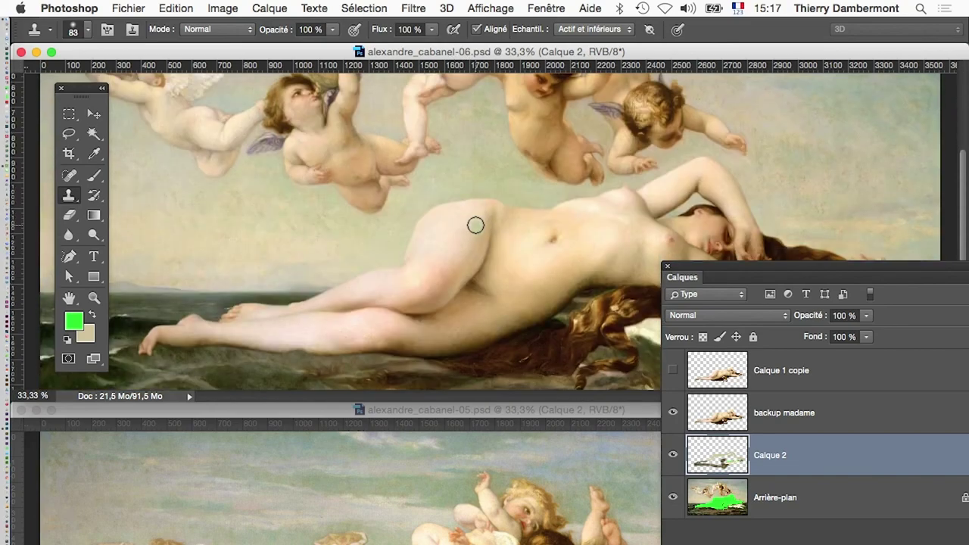
scroll(605, 335, down, 1)
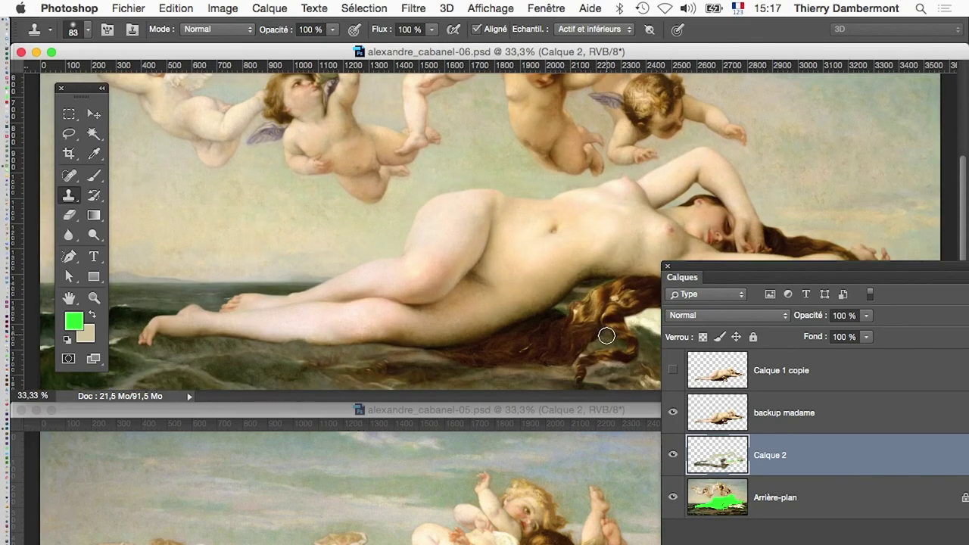
click(536, 415)
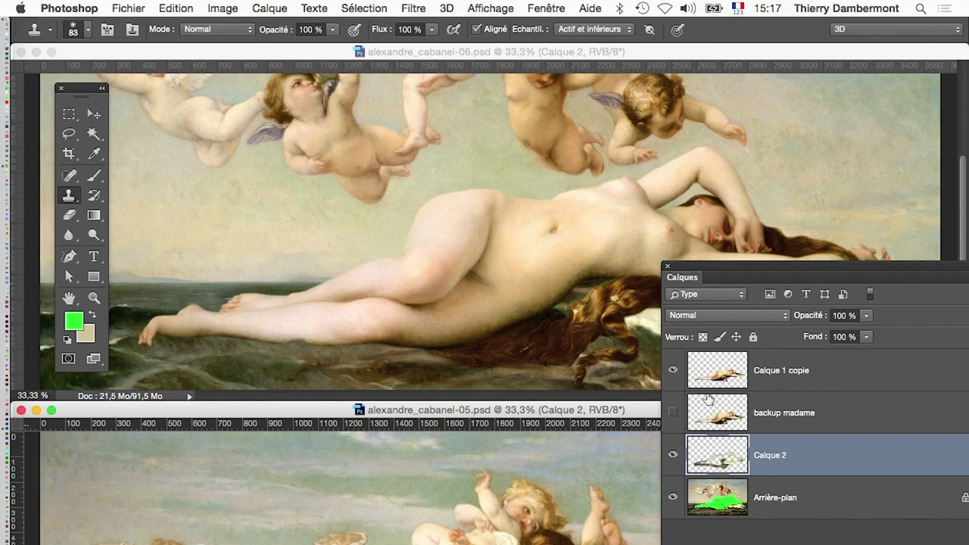
click(666, 267)
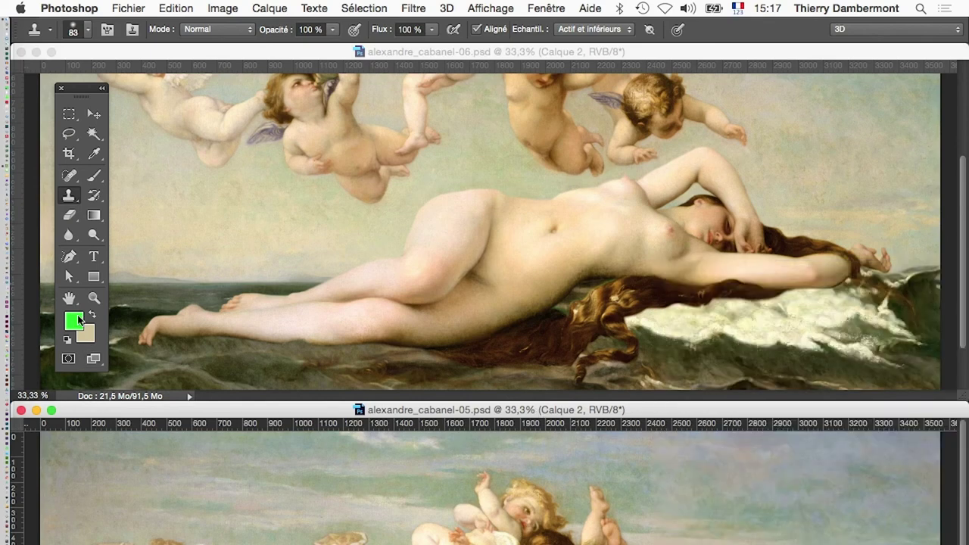
scroll(485, 485, down, 2)
scroll(484, 484, down, 3)
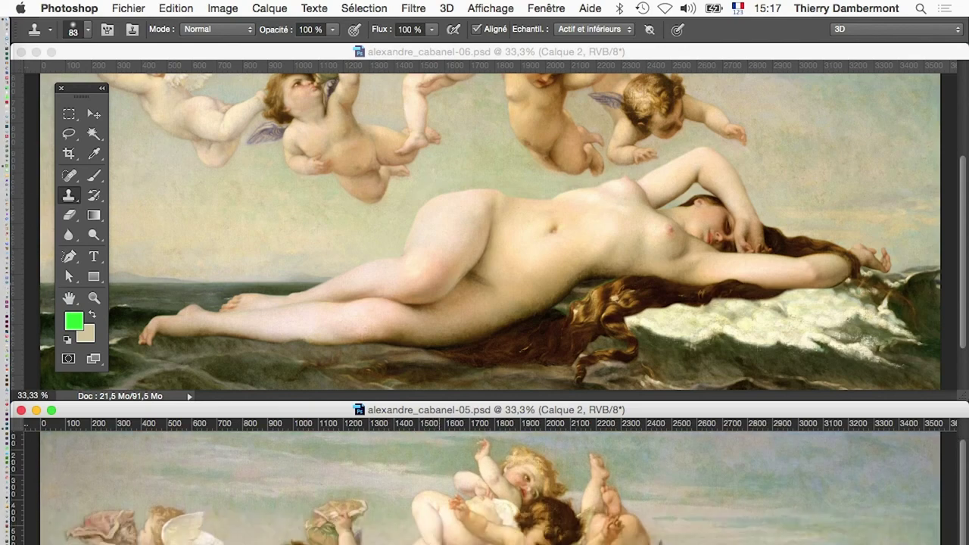
scroll(396, 525, down, 2)
scroll(396, 525, down, 2)
With the Move tool active, compare both versions by switching between the two windows
click(94, 115)
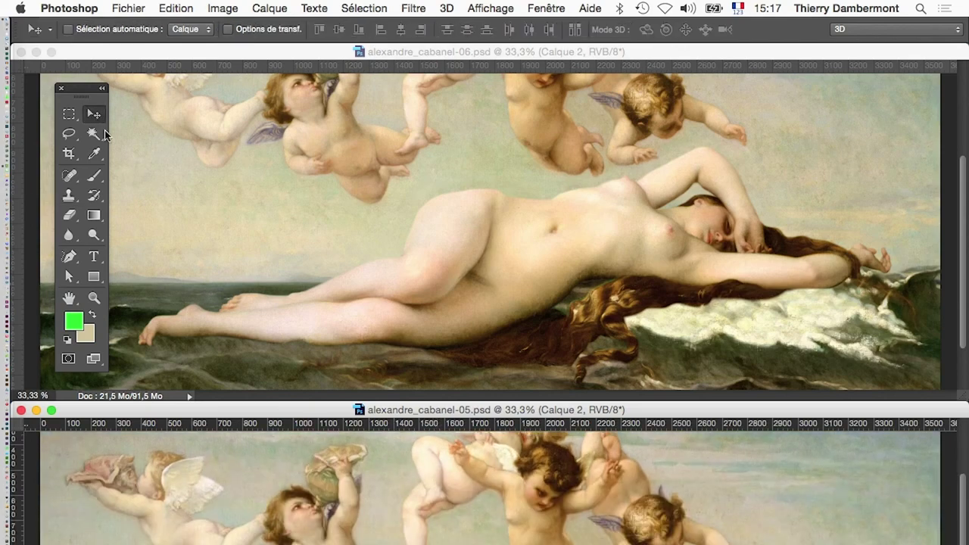
scroll(566, 520, down, 2)
scroll(567, 523, down, 2)
scroll(564, 525, down, 1)
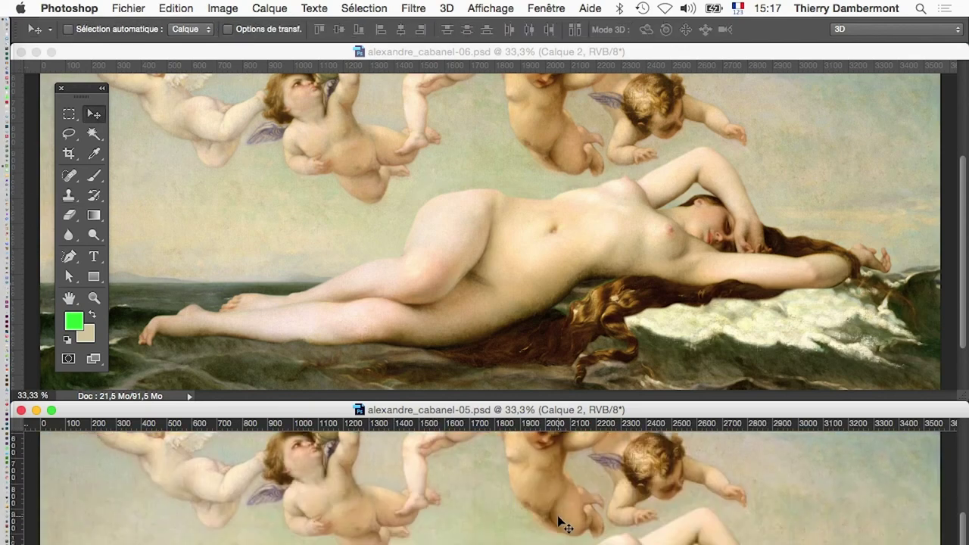
scroll(560, 520, down, 1)
scroll(556, 522, down, 1)
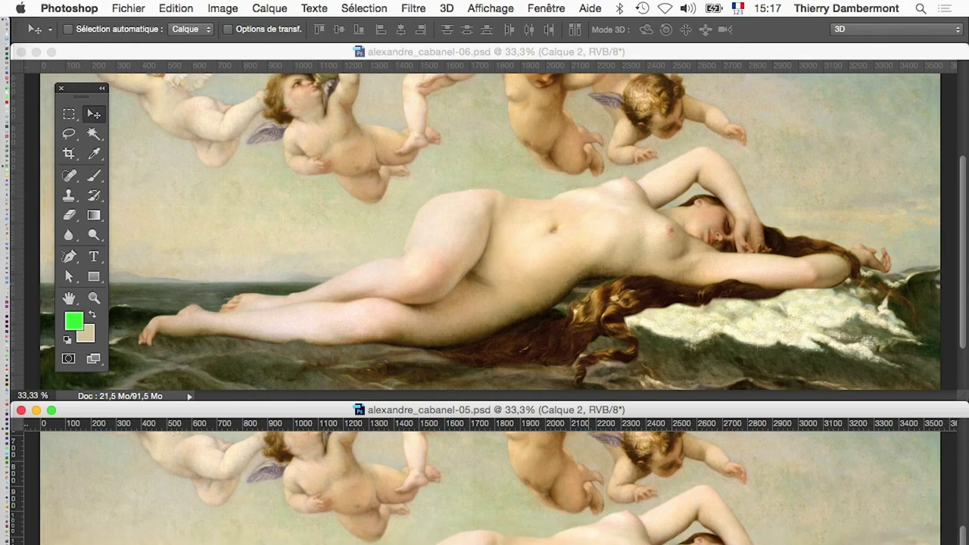
scroll(488, 280, down, 1)
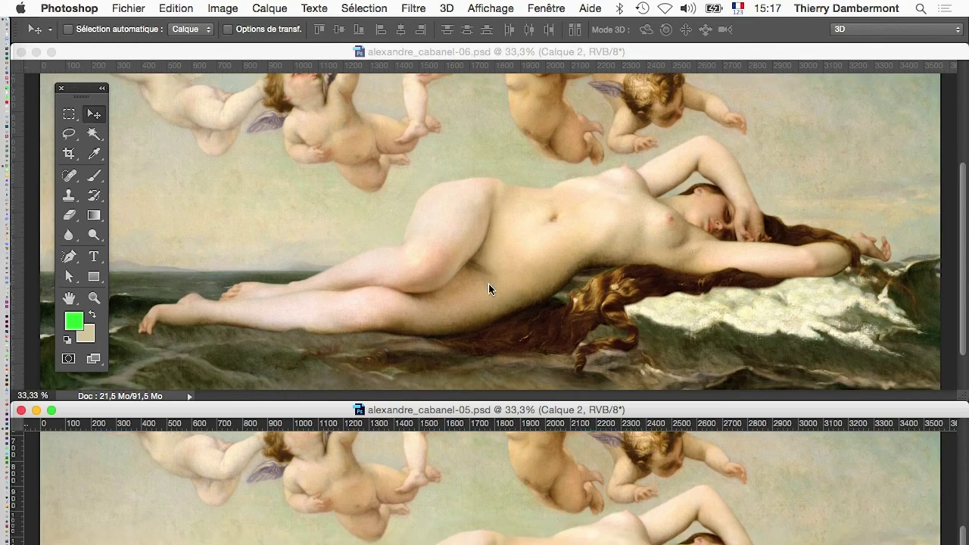
drag(81, 94, 42, 199)
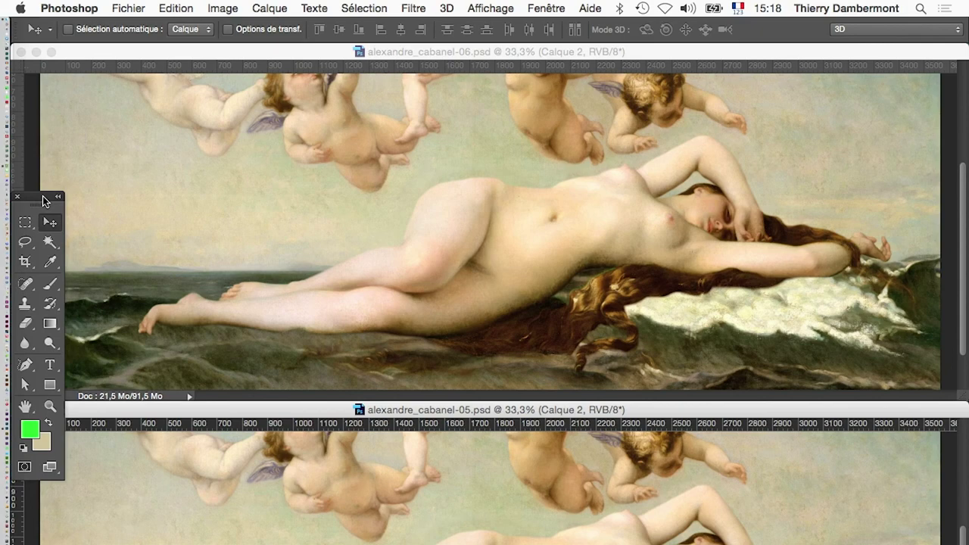
click(276, 55)
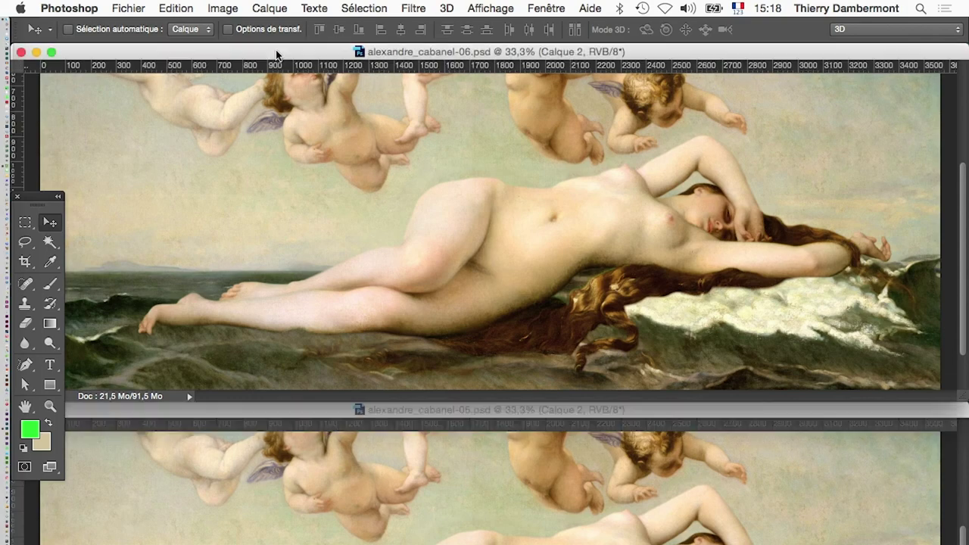
click(293, 415)
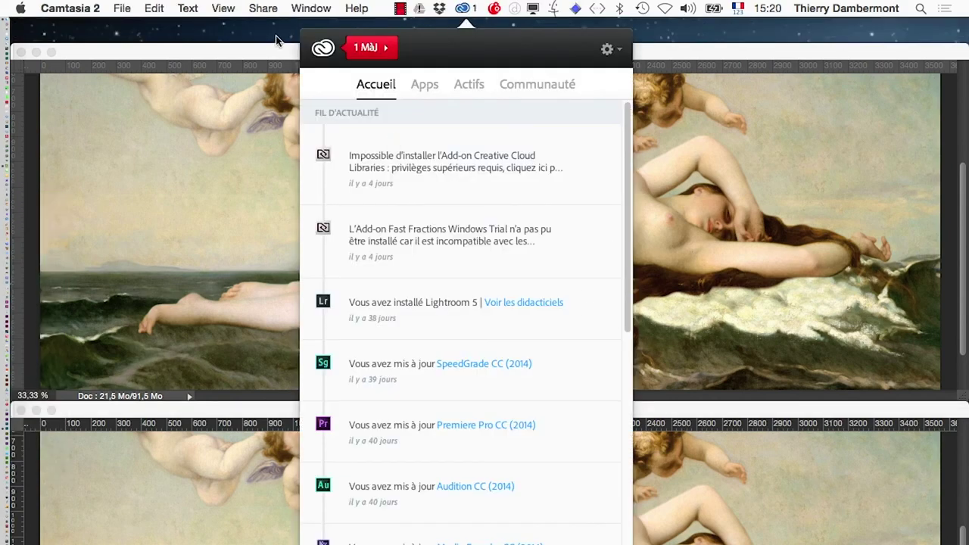
click(266, 52)
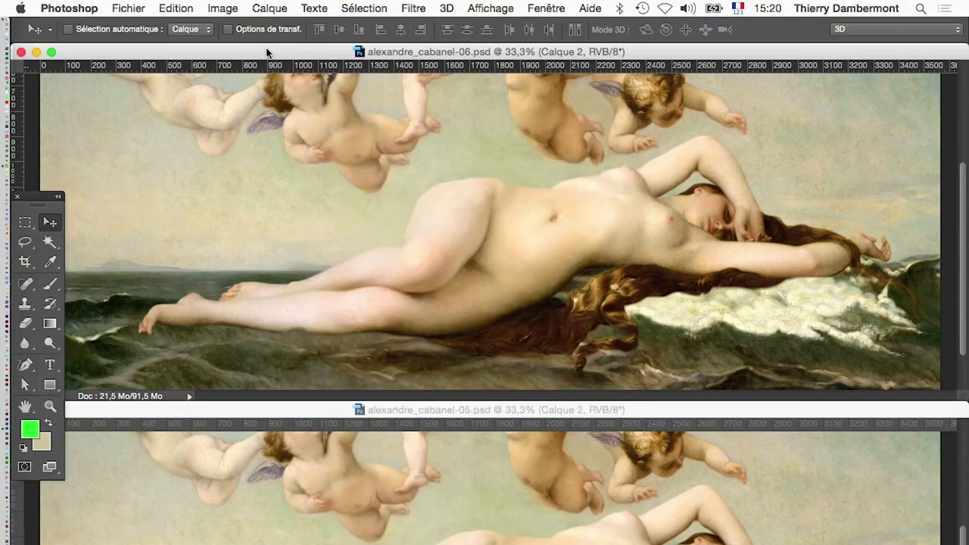
Show the Layers panel, hide backup madame, and make Calque 1 copie visible and active
key(f)
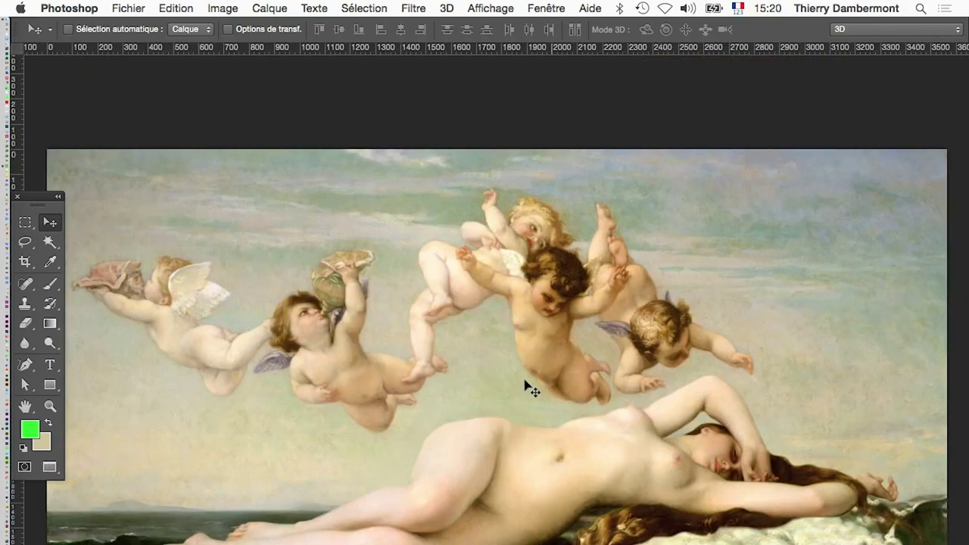
key(Tab)
click(545, 8)
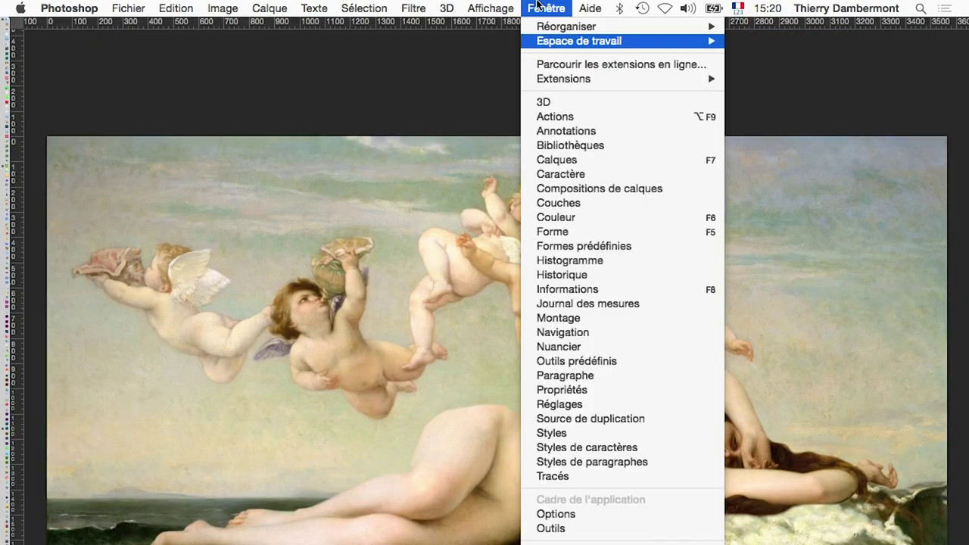
click(569, 161)
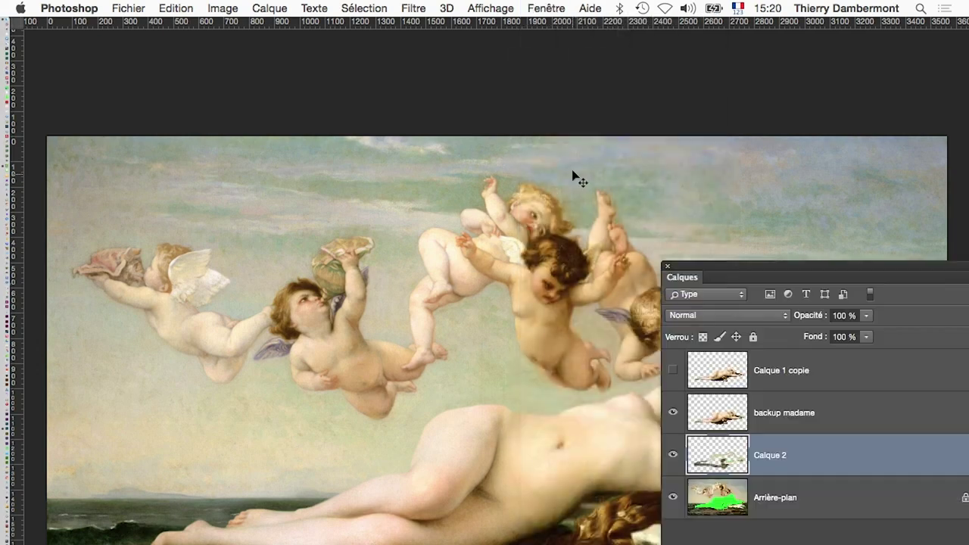
click(673, 412)
click(673, 370)
click(716, 377)
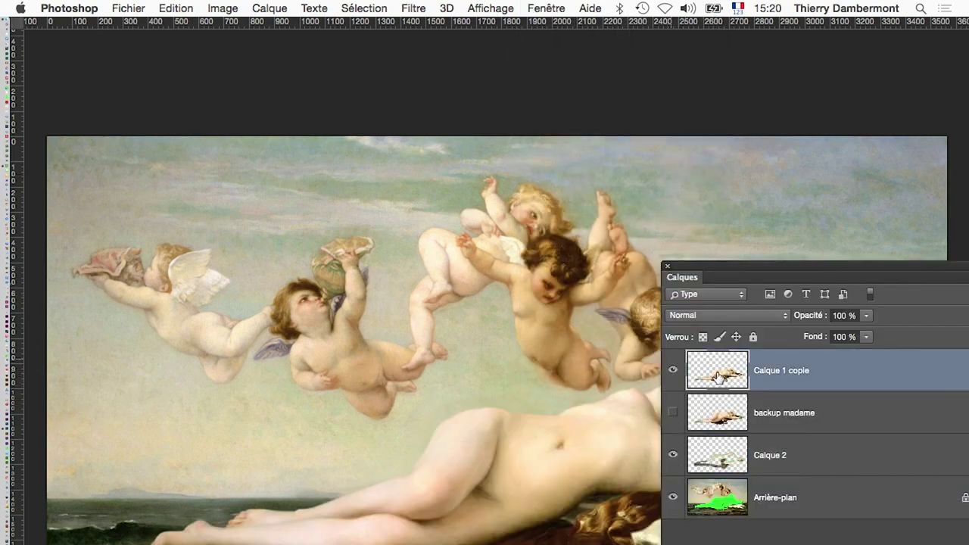
Restore the tools, options and layers panels, then bring up the Filtre menu
scroll(549, 331, down, 3)
scroll(534, 136, down, 3)
scroll(530, 108, down, 1)
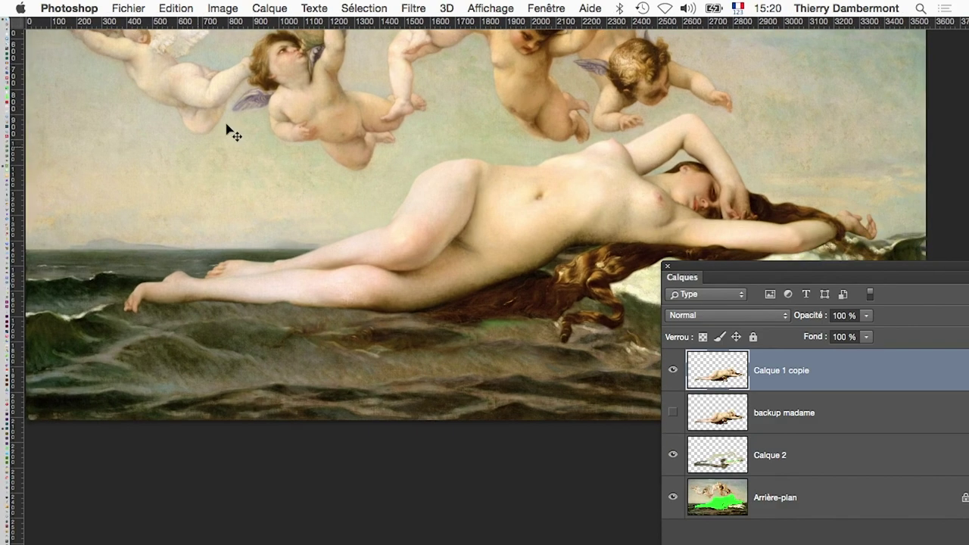
key(f)
key(Tab)
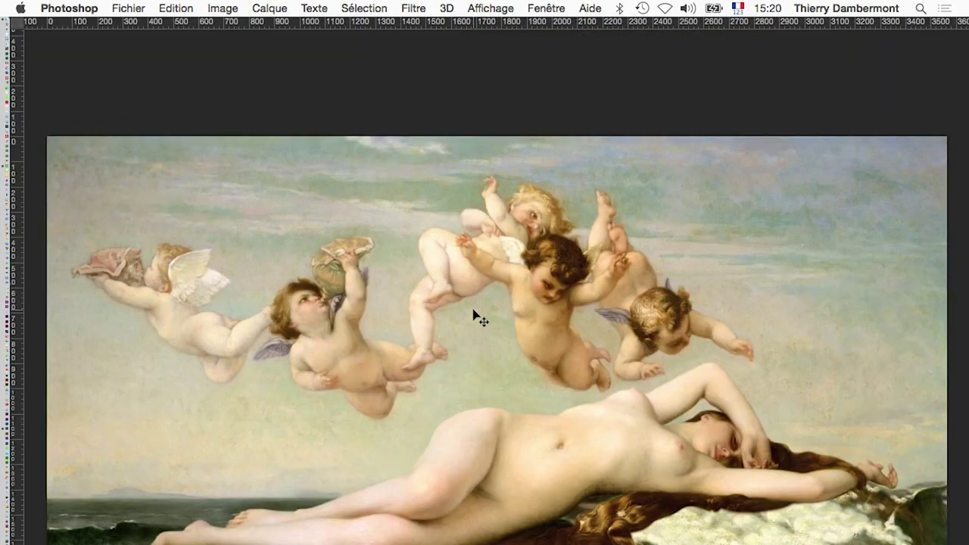
key(Tab)
click(412, 8)
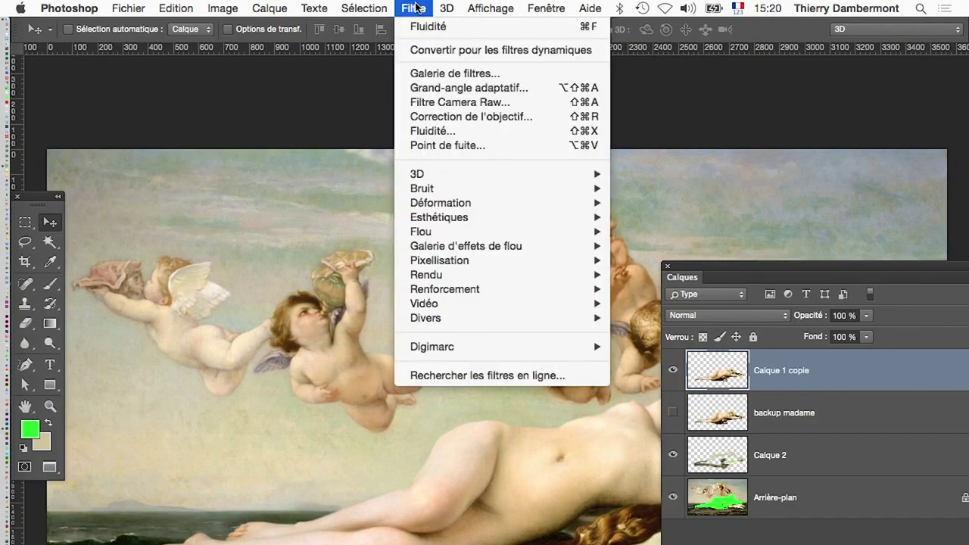
Open Liquify on Calque 1 copie and enlarge the brush size
click(425, 131)
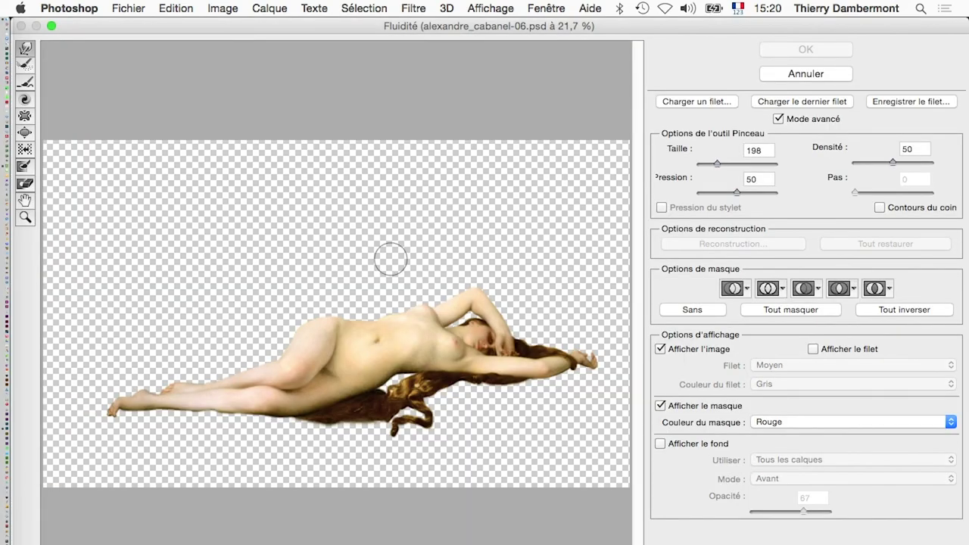
key(alt)
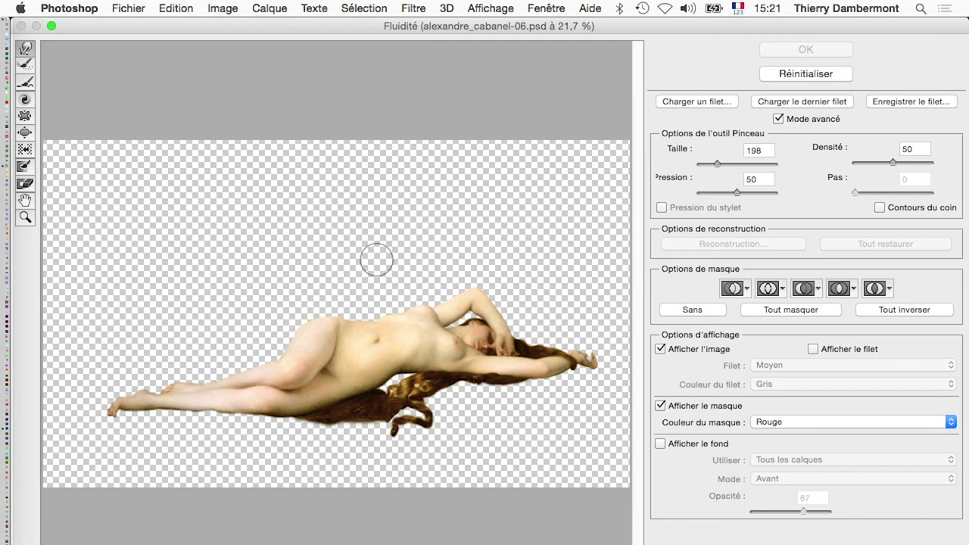
drag(376, 260, 401, 266)
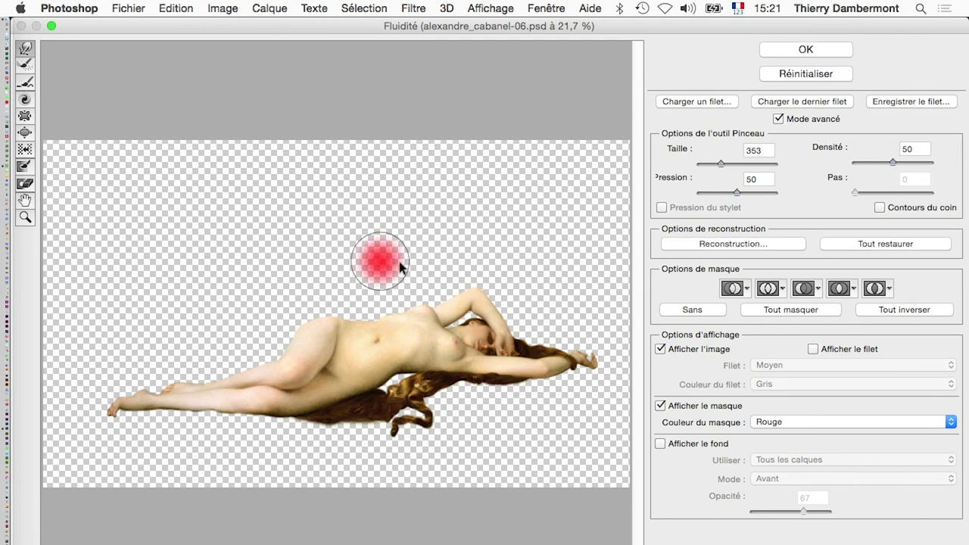
mouse_move(401, 267)
mouse_down()
mouse_move(431, 263)
mouse_move(407, 261)
mouse_up()
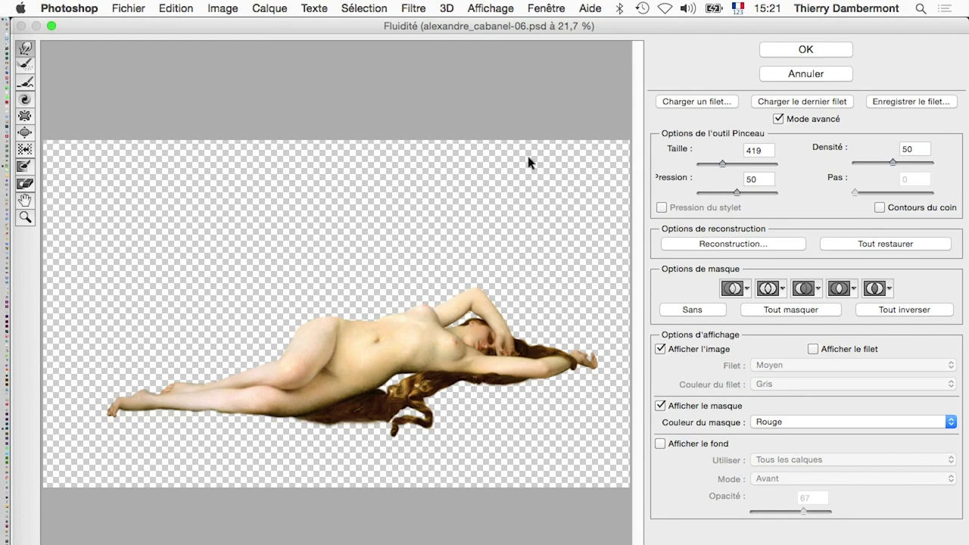
Reset Liquify settings to brush size 198 and cancel without applying changes
key(alt)
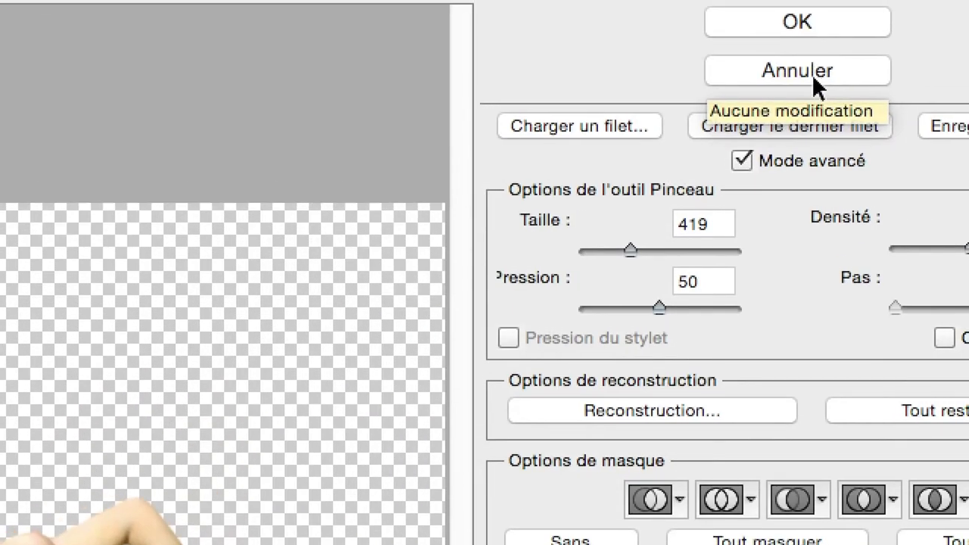
key(alt)
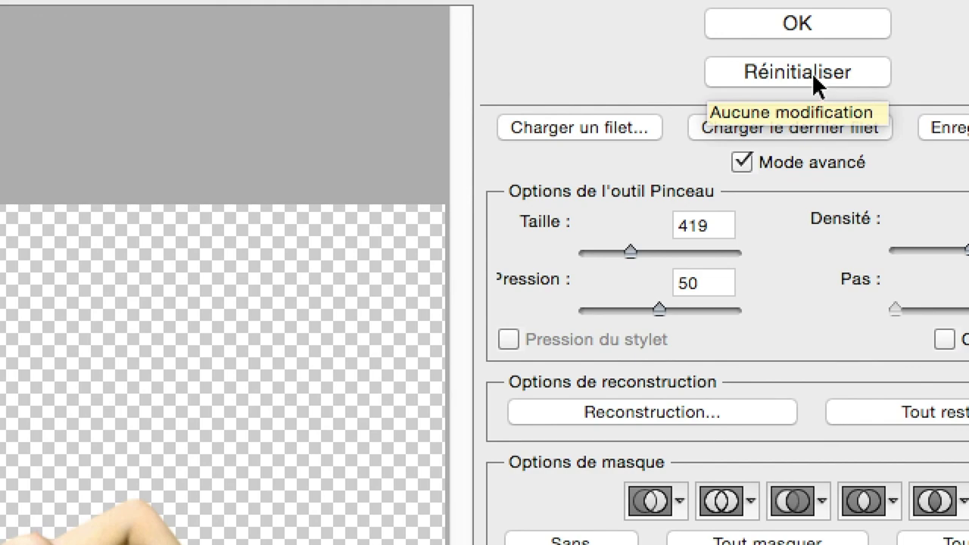
alt+click(812, 73)
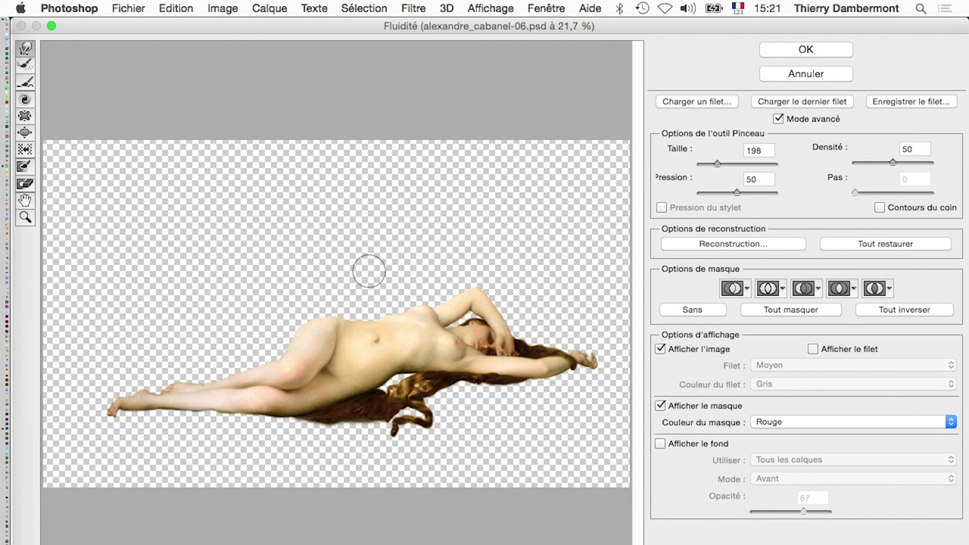
key(alt)
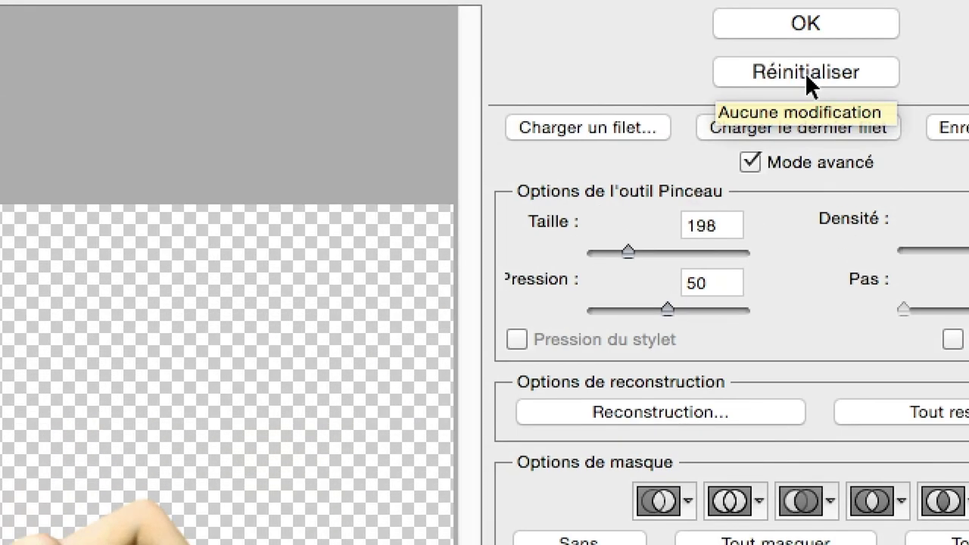
alt+click(804, 72)
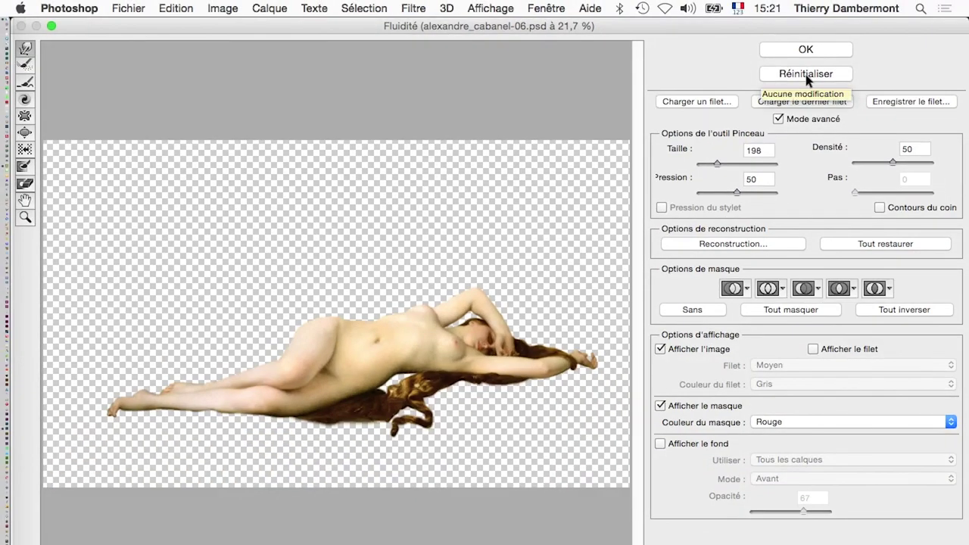
click(805, 73)
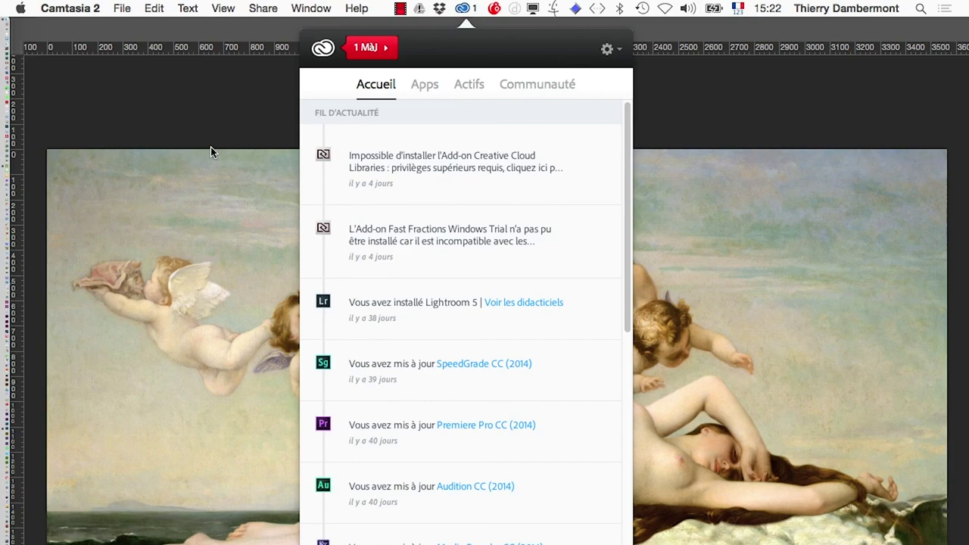
click(210, 151)
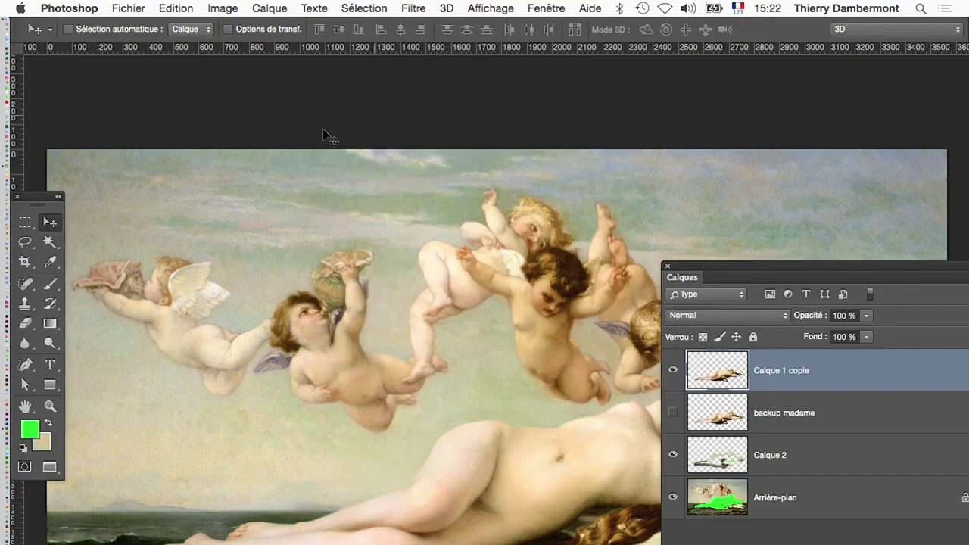
click(402, 8)
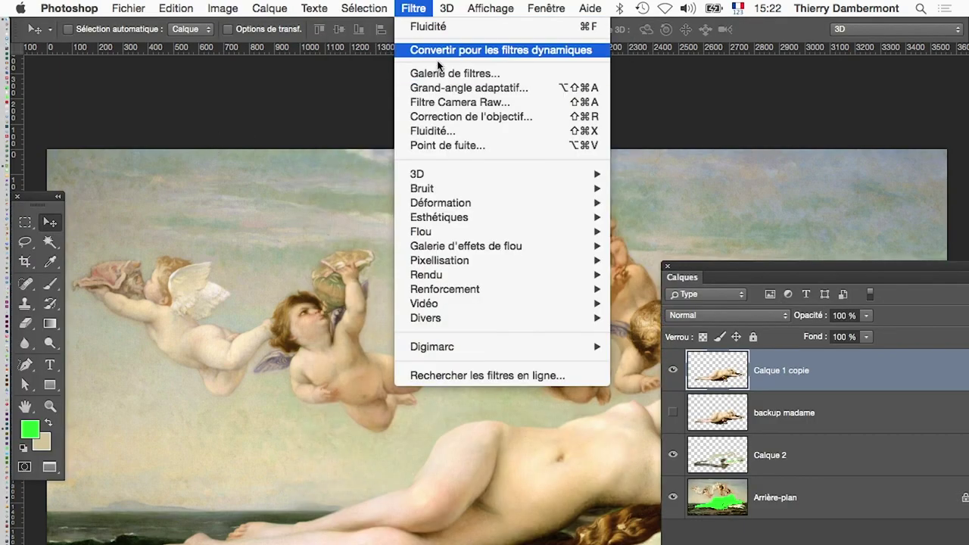
click(436, 28)
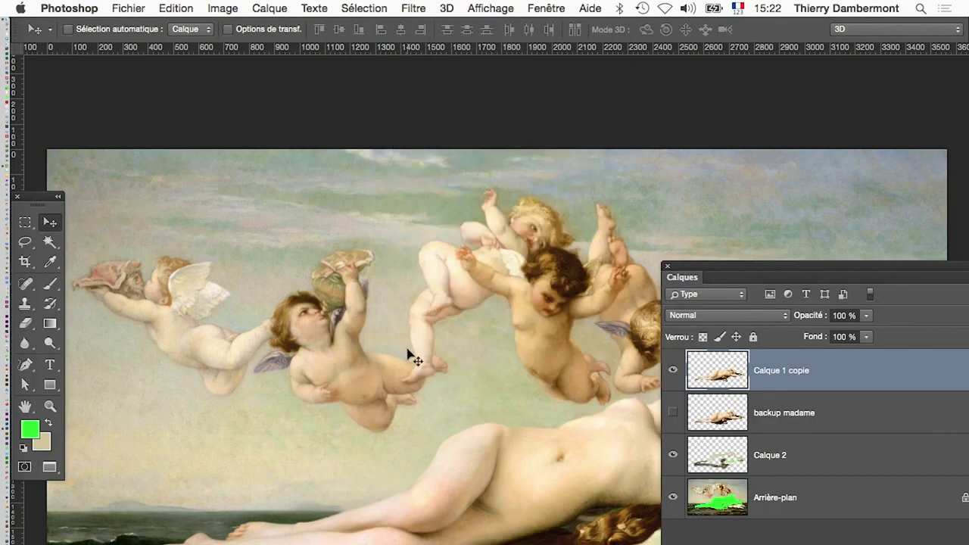
click(413, 7)
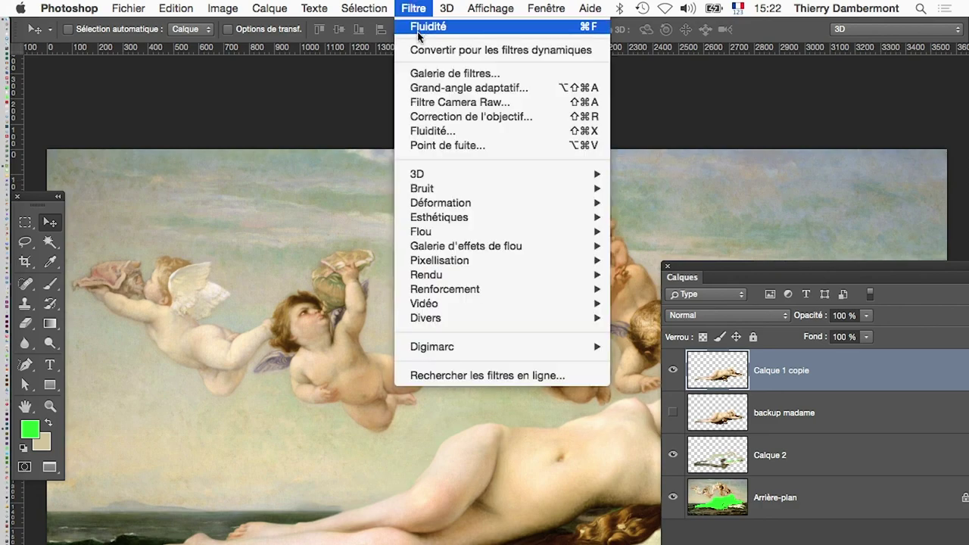
click(418, 27)
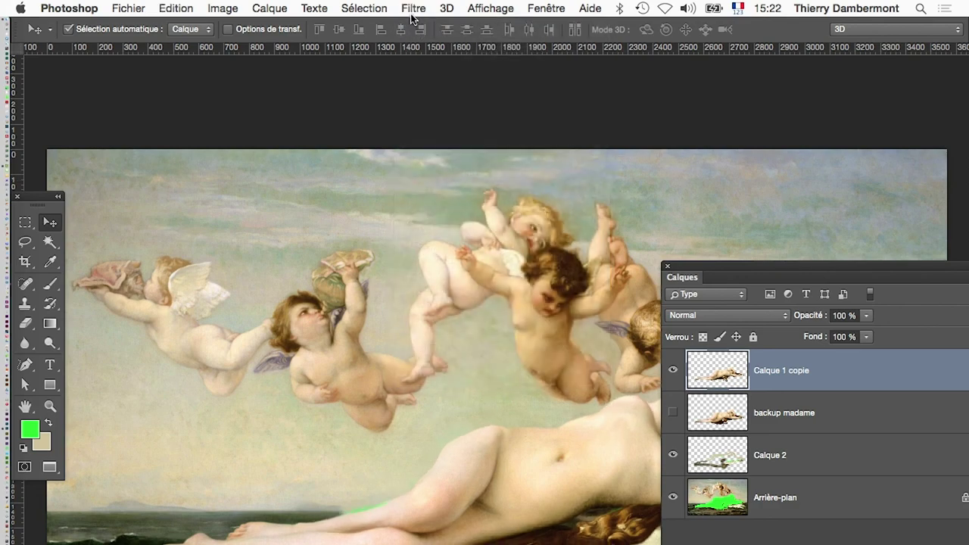
ctrl+click(348, 509)
click(411, 14)
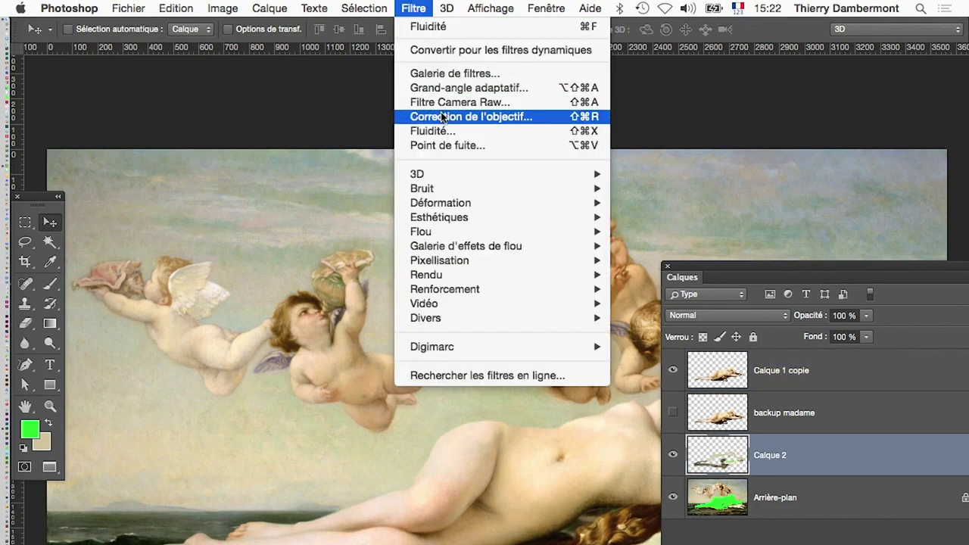
click(571, 129)
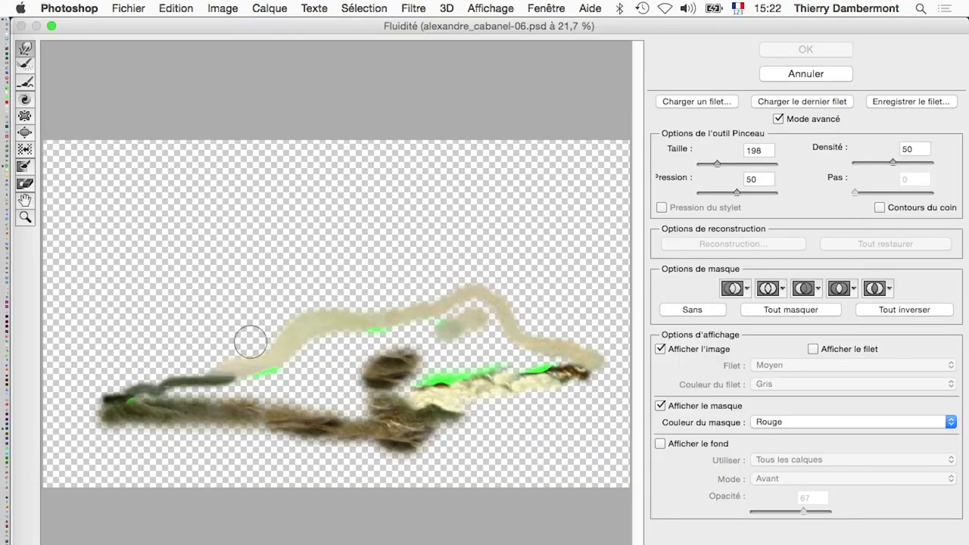
scroll(348, 316, up, 1)
scroll(355, 317, up, 2)
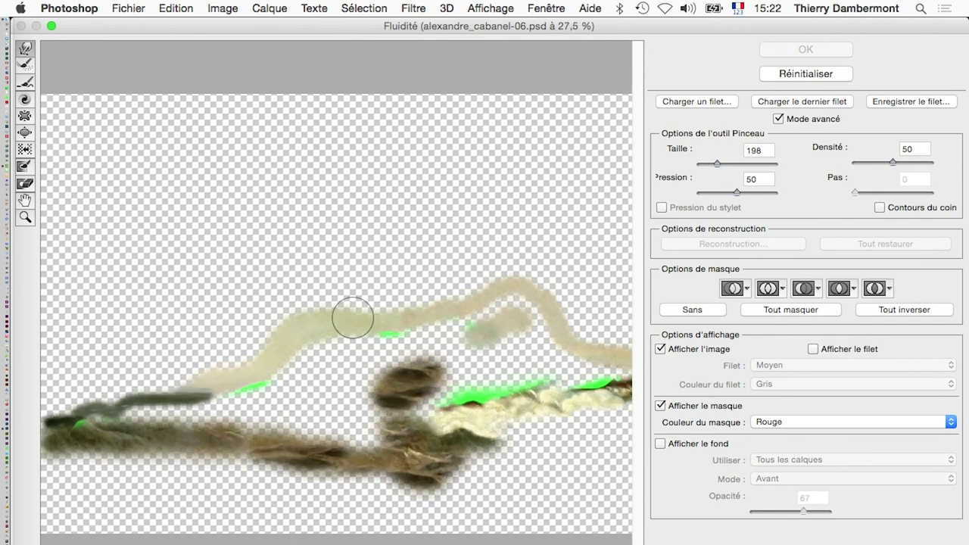
scroll(354, 318, up, 2)
scroll(357, 320, up, 2)
scroll(354, 320, down, 1)
scroll(352, 319, down, 1)
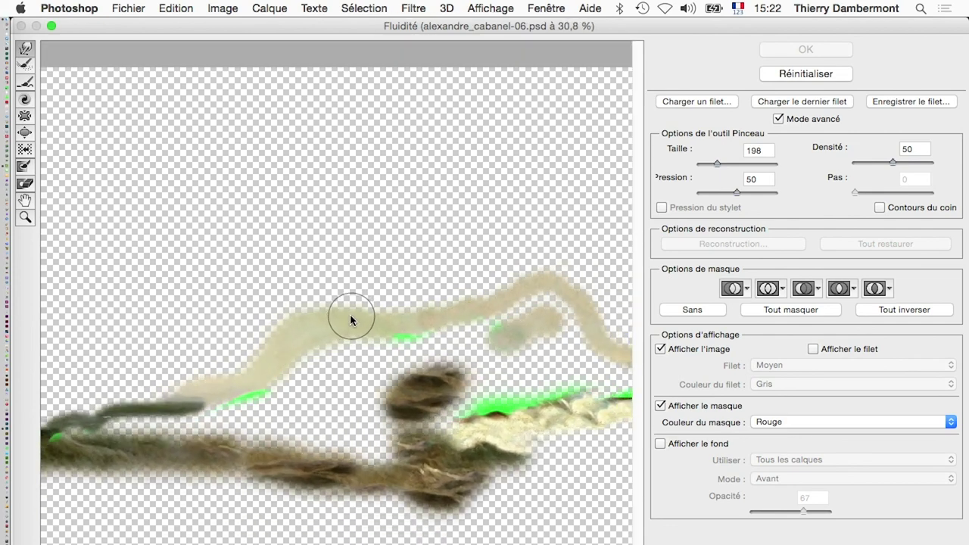
scroll(351, 318, down, 2)
scroll(349, 315, down, 1)
key(super+space)
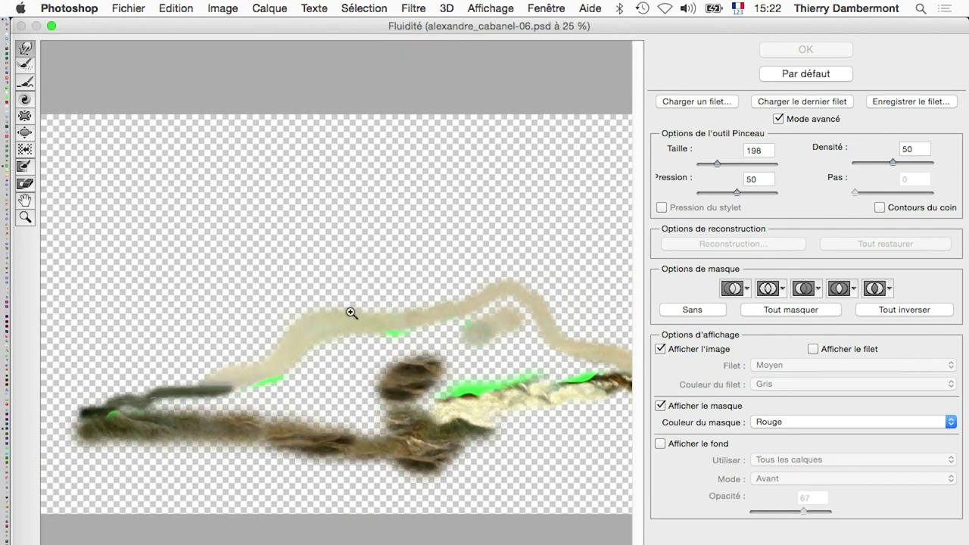
click(368, 327)
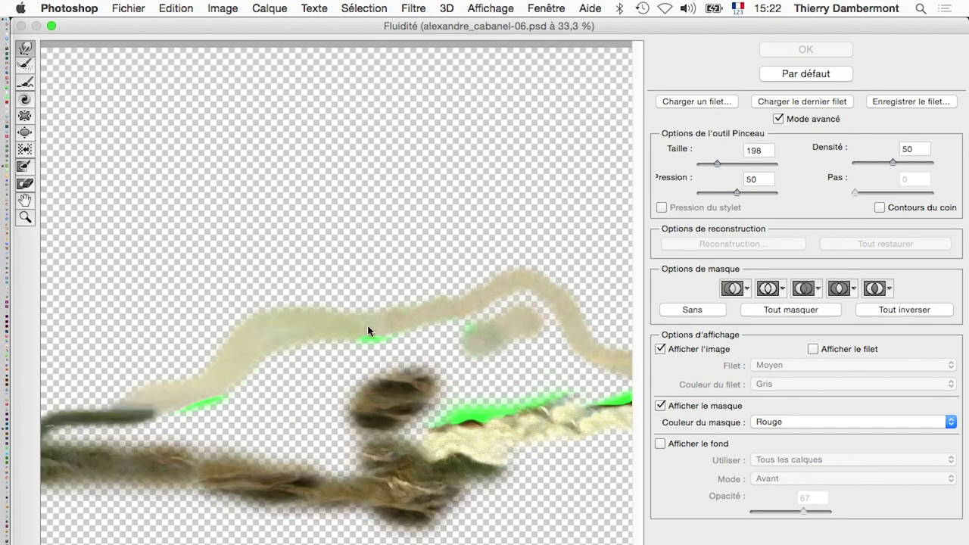
click(367, 325)
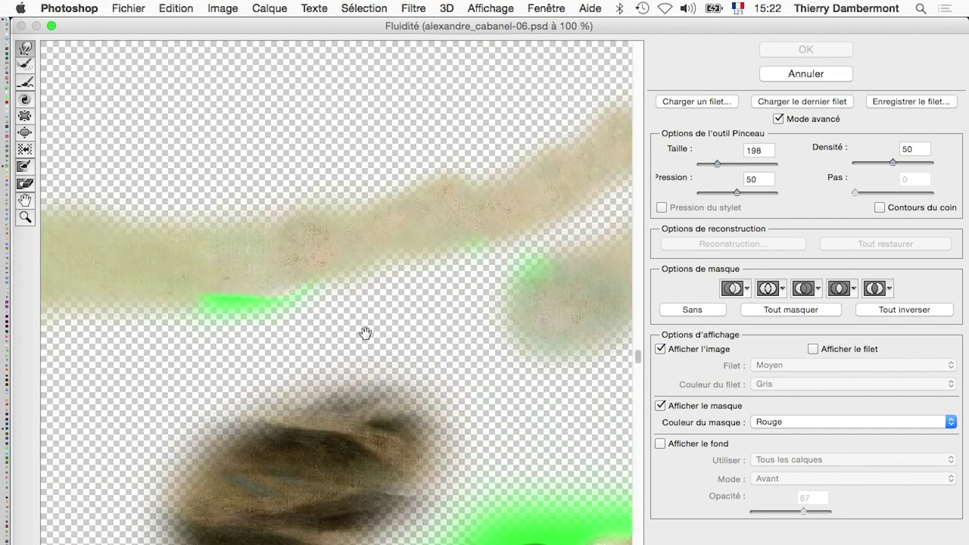
scroll(364, 332, down, 2)
scroll(362, 333, down, 2)
scroll(362, 333, down, 2)
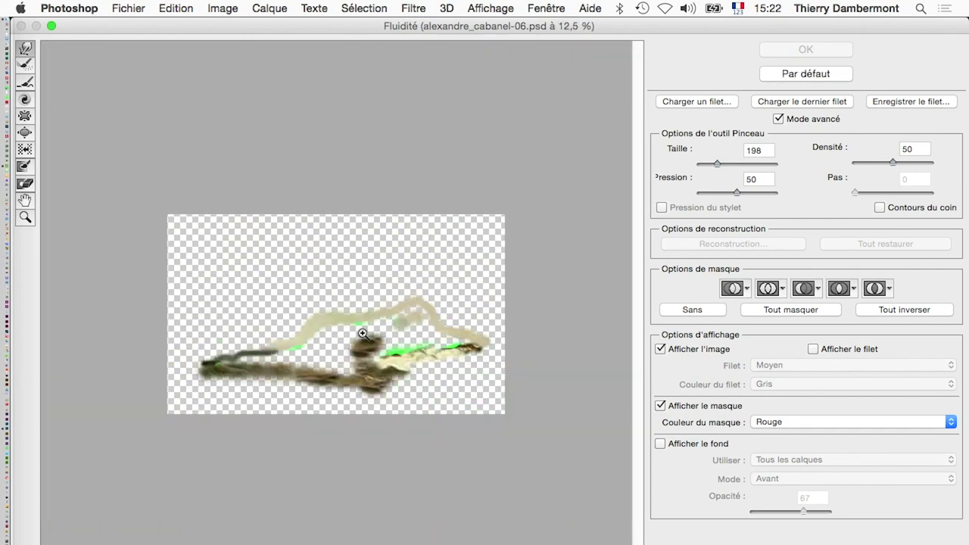
scroll(362, 333, up, 3)
scroll(362, 333, up, 2)
scroll(362, 333, up, 2)
scroll(361, 333, up, 1)
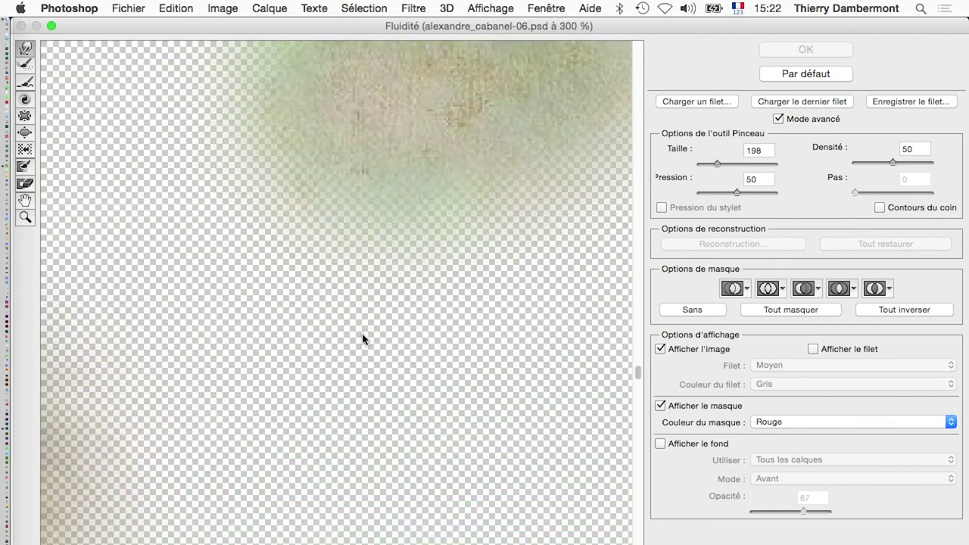
key(space)
scroll(362, 334, down, 2)
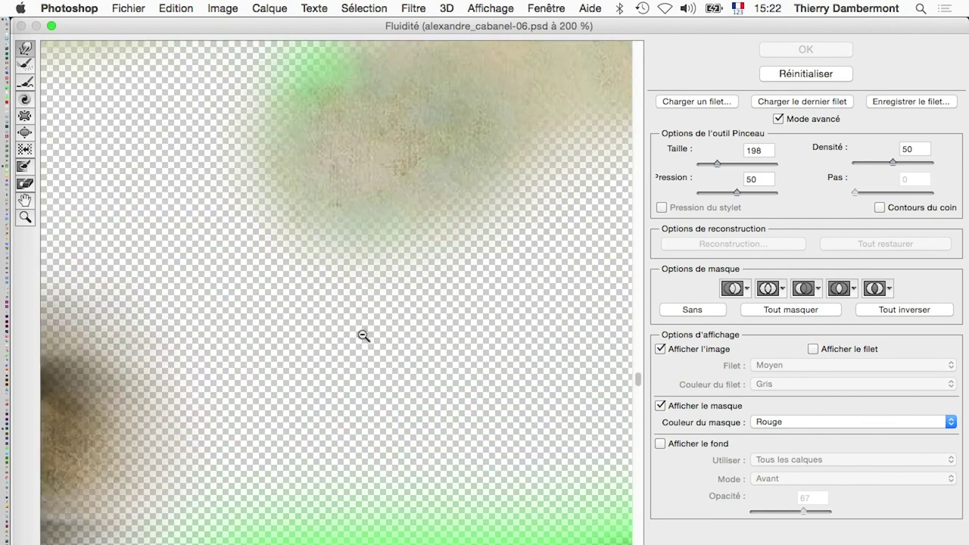
scroll(363, 333, down, 3)
scroll(362, 337, down, 2)
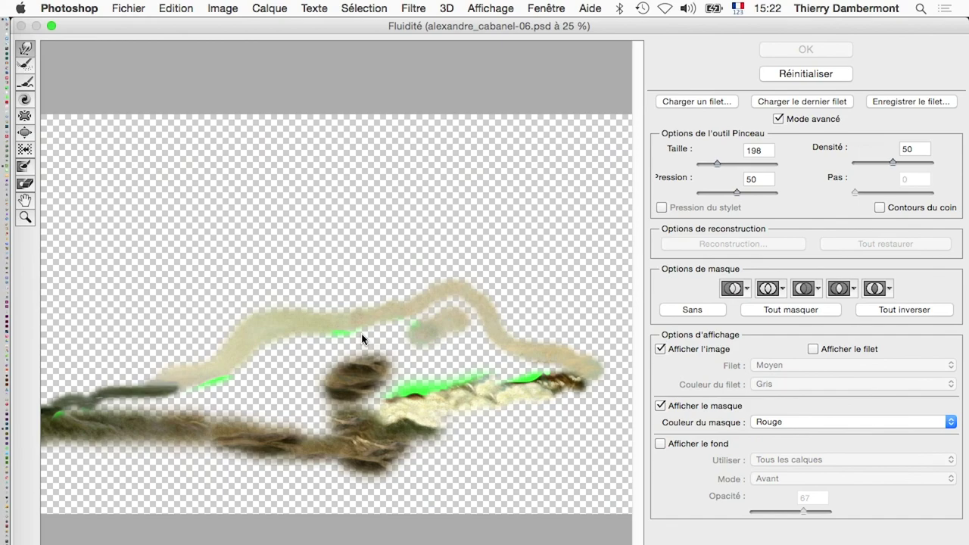
click(822, 75)
Select Calque 1 copie, open Filtre > Fluidité, and zoom in on the figure
click(741, 386)
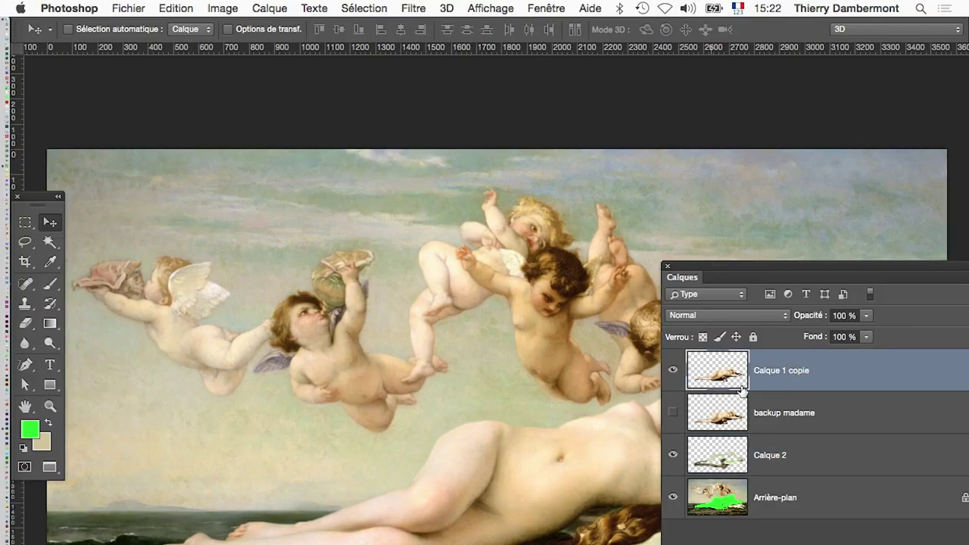
click(412, 8)
click(447, 132)
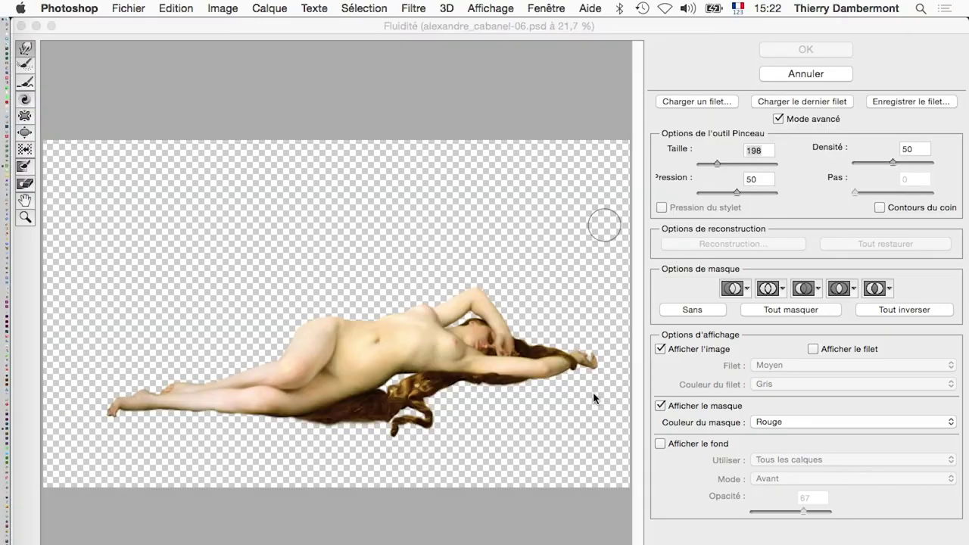
click(335, 372)
click(368, 384)
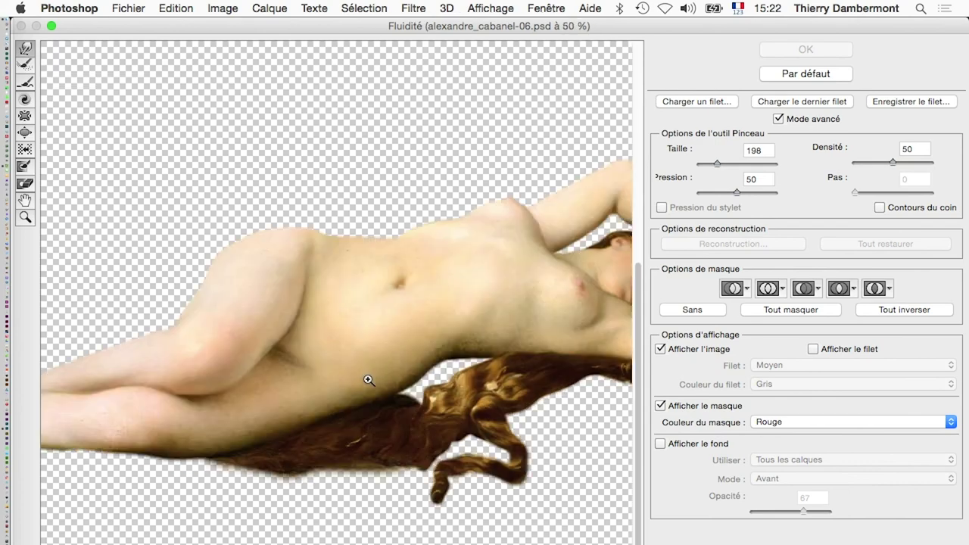
Zoom and pan around the figure to inspect legs, torso, head and hair
drag(269, 232, 434, 417)
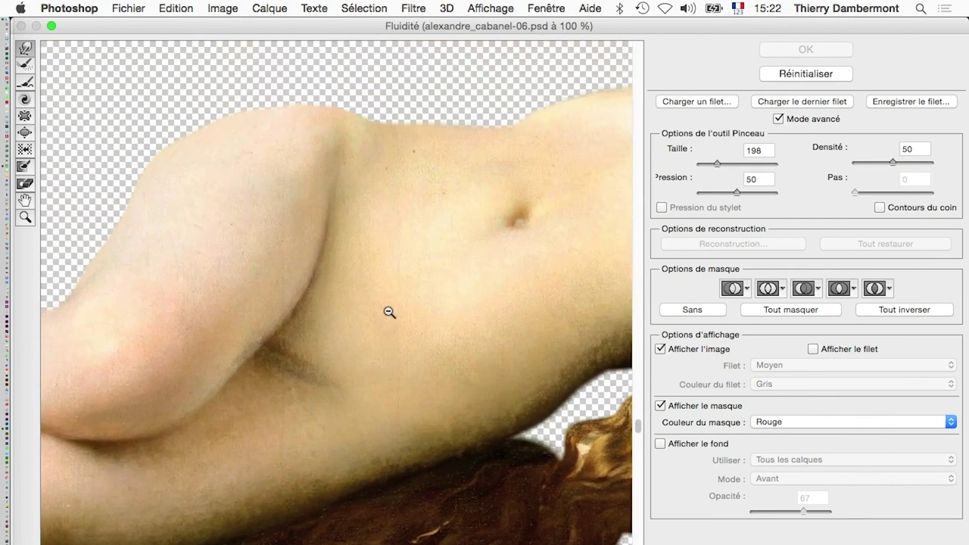
alt+click(391, 310)
alt+click(393, 310)
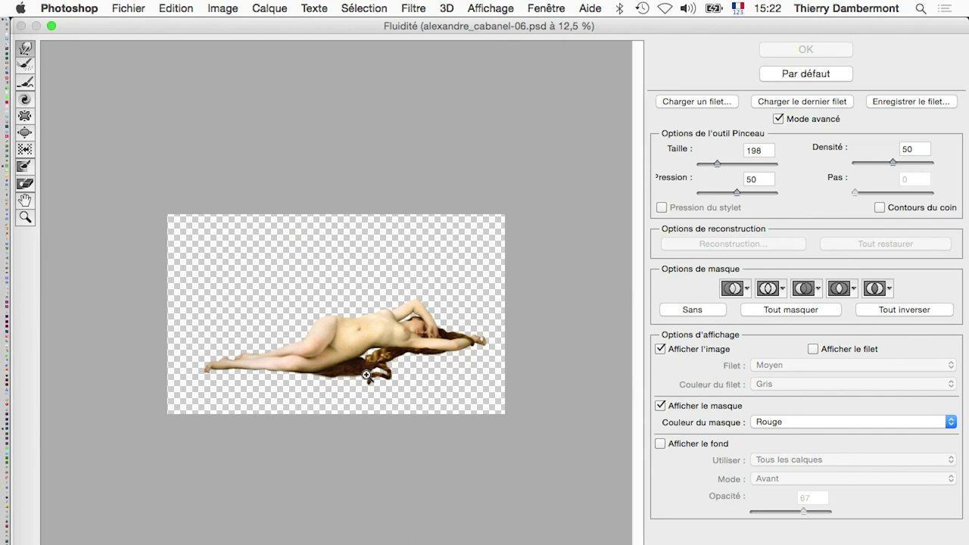
click(361, 348)
click(336, 388)
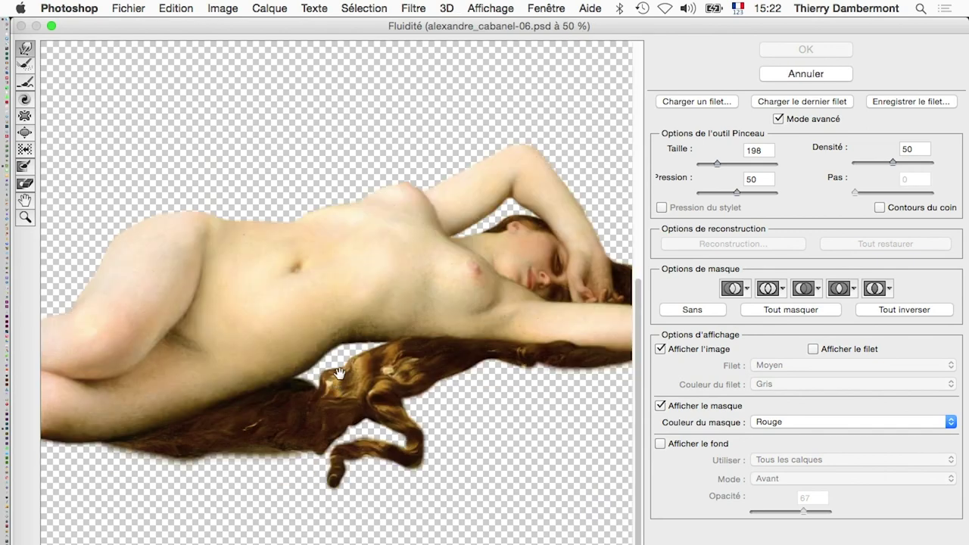
drag(340, 354, 499, 378)
mouse_move(318, 379)
mouse_down()
mouse_move(449, 401)
mouse_move(614, 391)
mouse_up()
drag(458, 460, 159, 465)
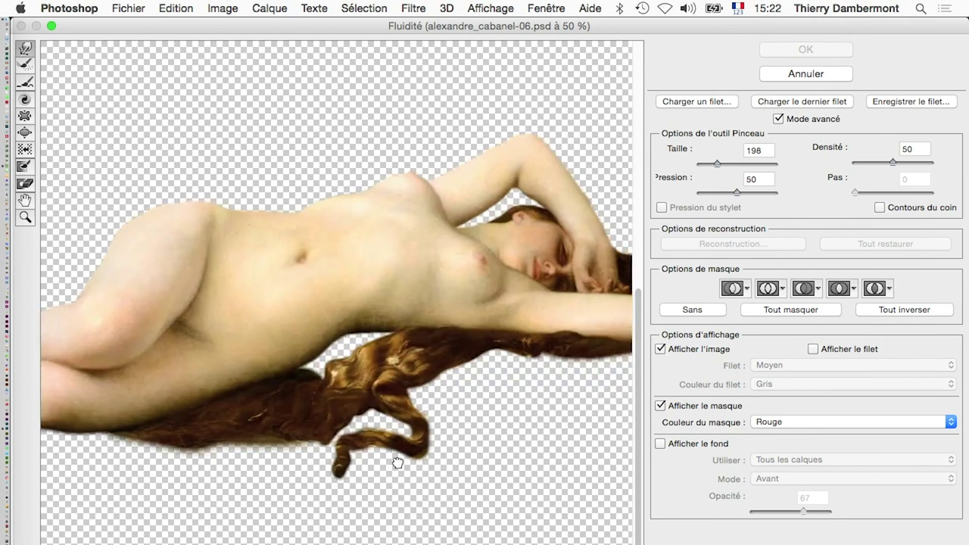
mouse_move(356, 498)
mouse_down()
mouse_move(246, 498)
mouse_move(590, 473)
mouse_up()
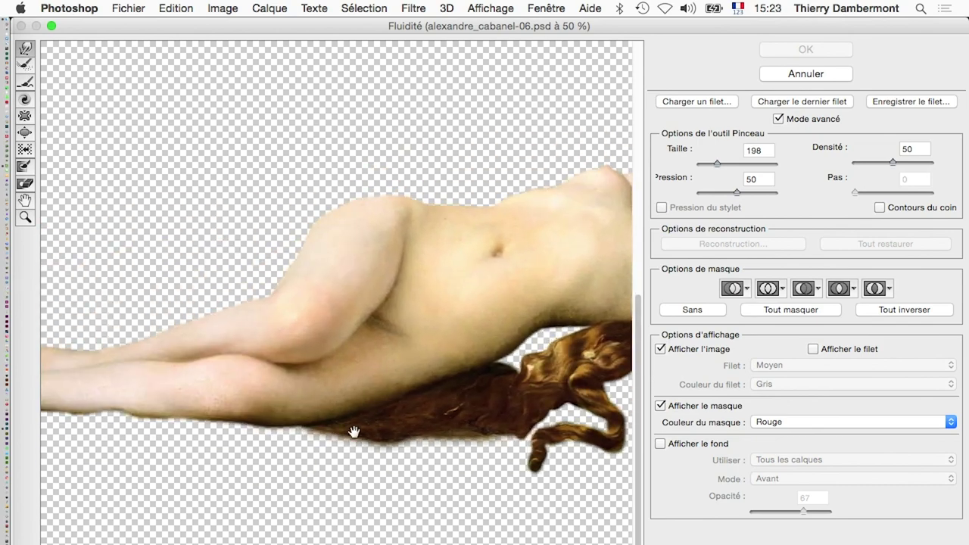
drag(354, 432, 536, 403)
drag(471, 425, 250, 446)
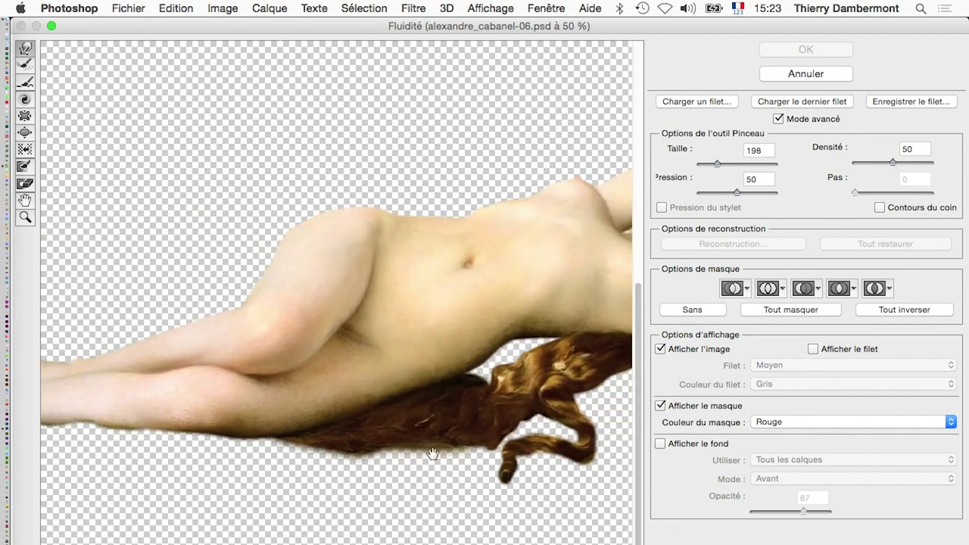